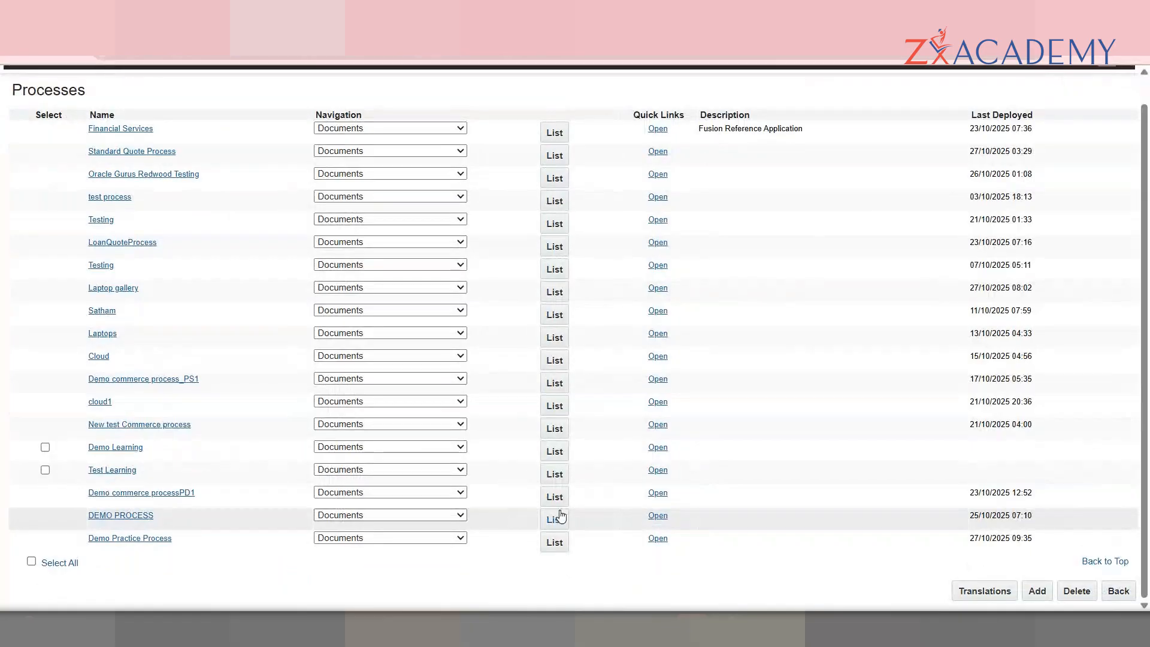
Step: Open the DEMO PROCESS document list and expand the Transaction row's navigation choices
left_click(558, 518)
left_click(580, 173)
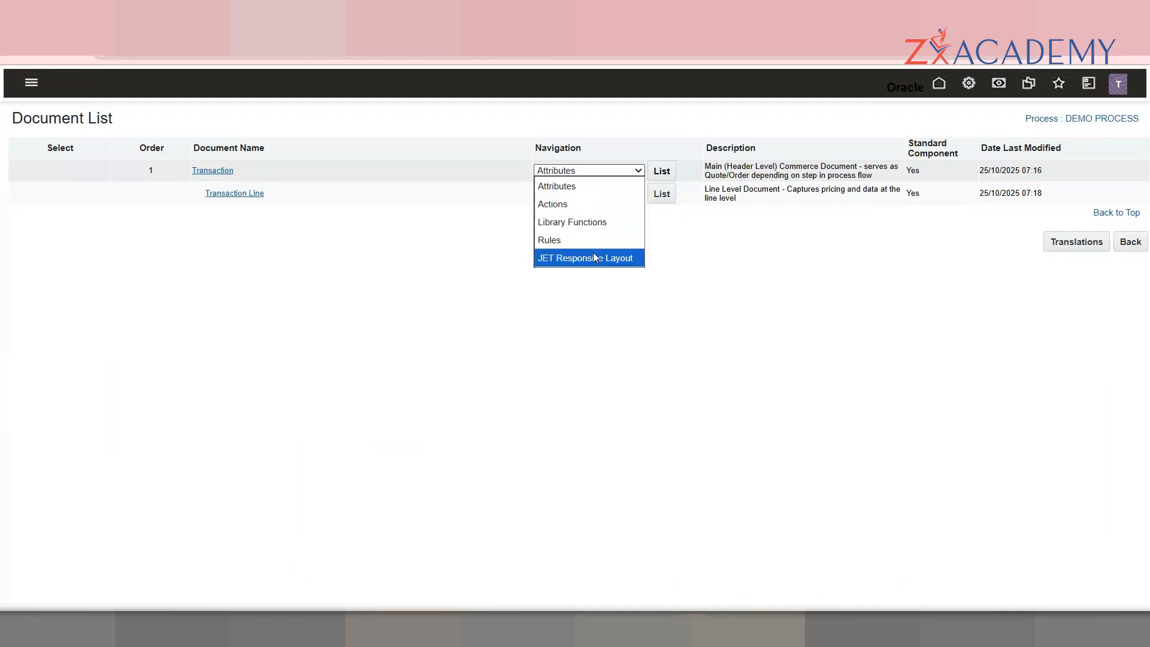
Step: Keep Navigation on Attributes, list the Transaction attributes and scroll to the bottom of the list
left_click(610, 194)
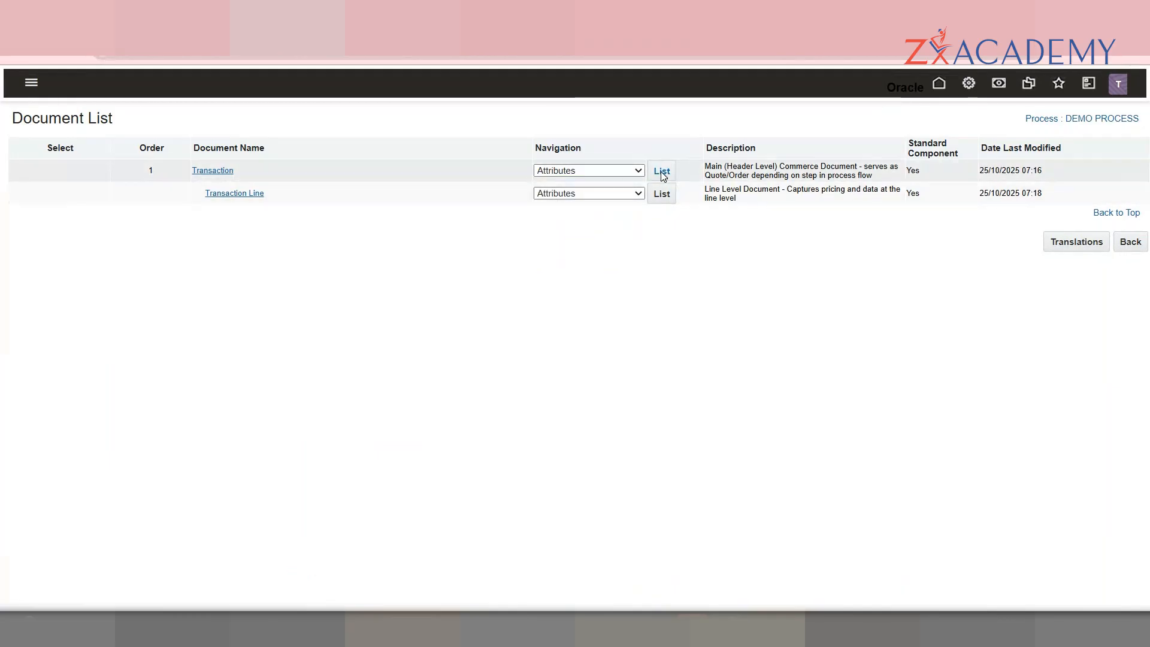
left_click(662, 172)
left_click_drag(1145, 122, 1146, 599)
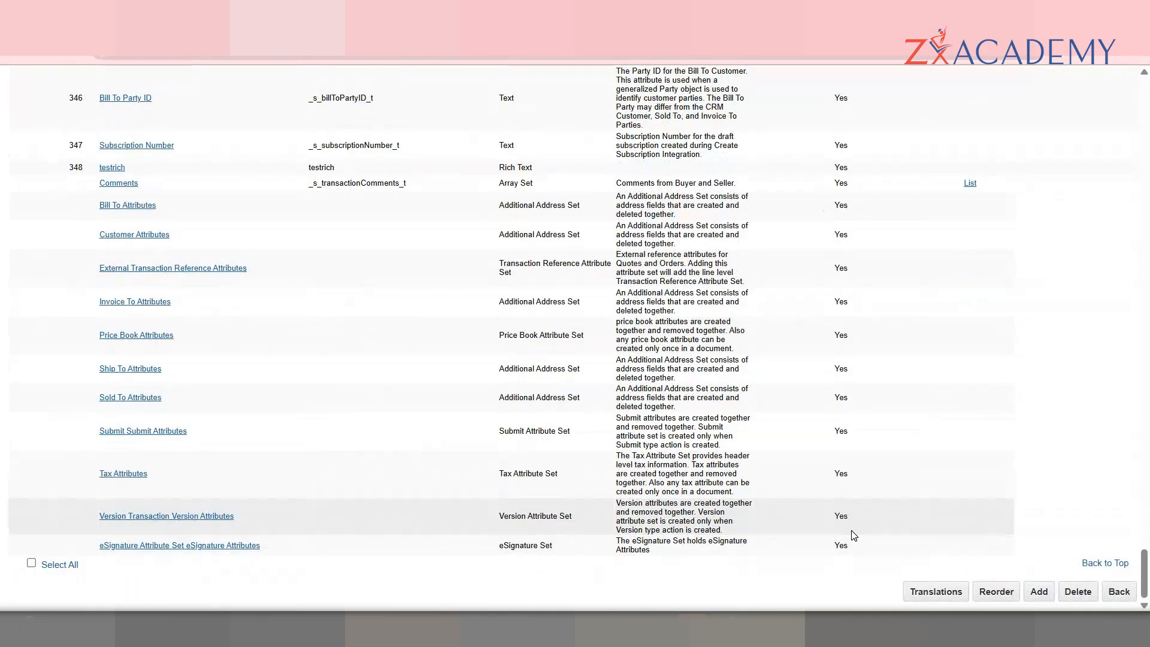
Step: Start a new Transaction attribute and glance at the attribute type choices, leaving Text
left_click(1039, 594)
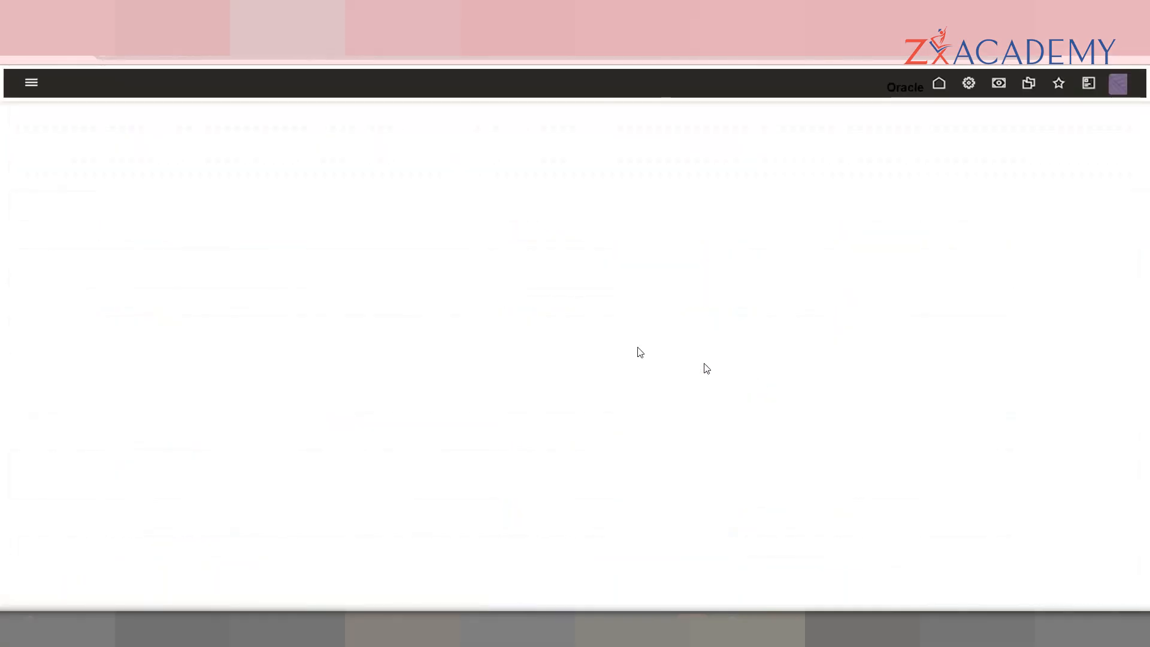
left_click(319, 179)
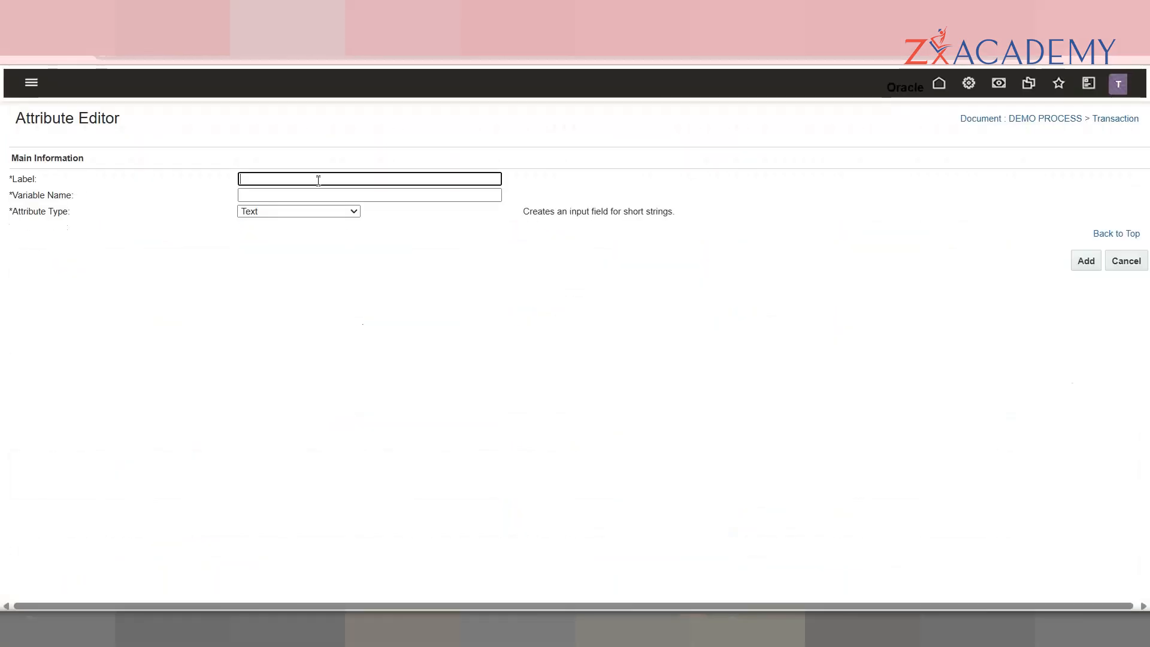
left_click(281, 212)
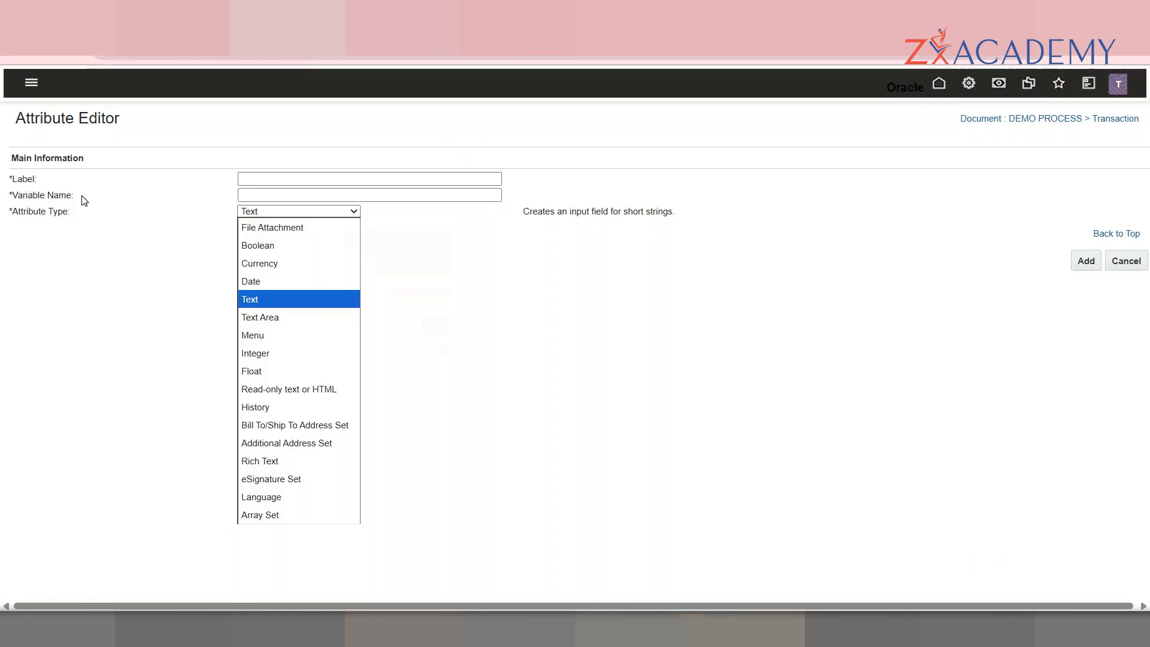
left_click(82, 200)
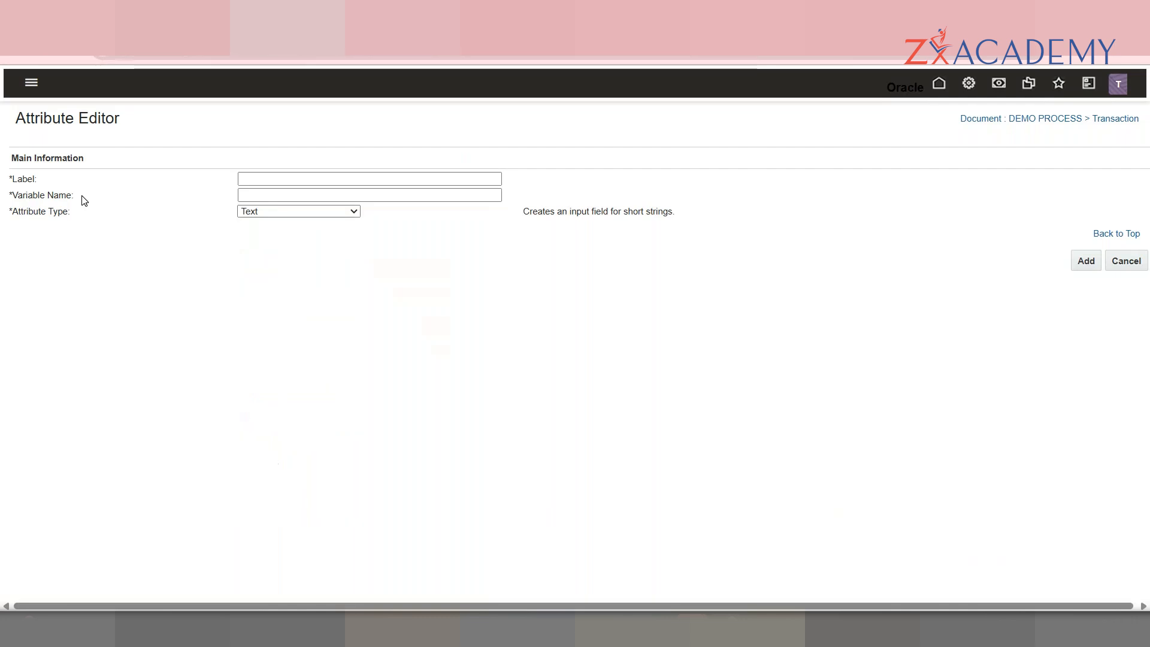
Step: Reopen the Attribute Type dropdown of the new Transaction attribute
left_click(268, 215)
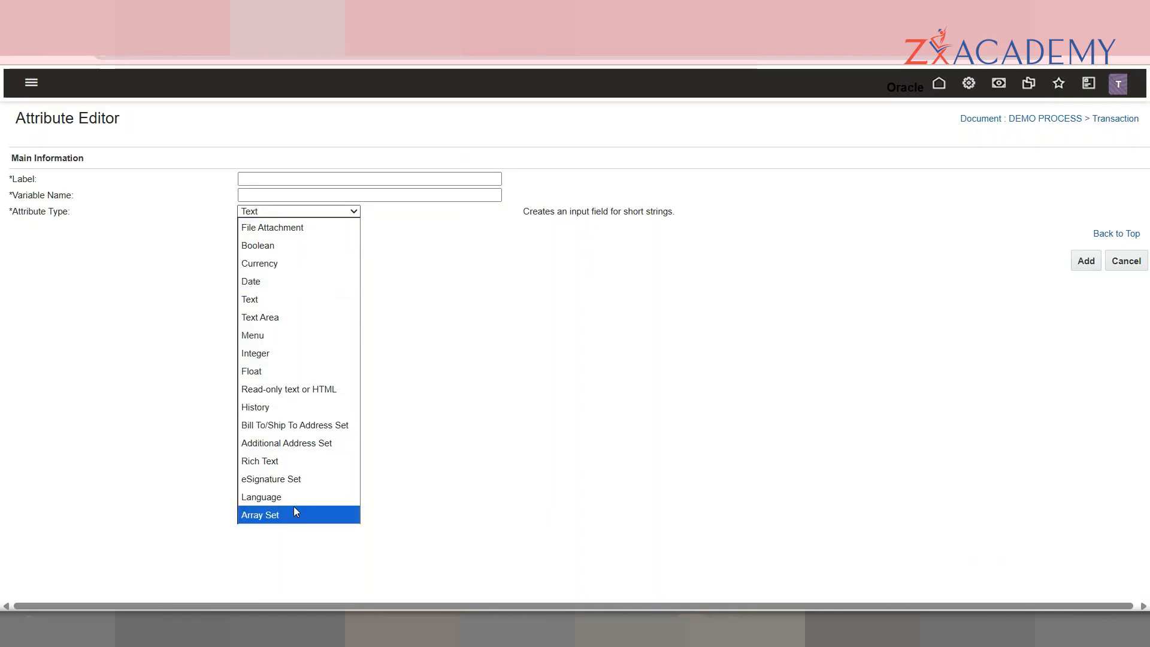
Step: Make the new attribute a File Attachment labelled 'DEMO FILE ATTACHMENT'
left_click(275, 223)
left_click(295, 179)
type("DEM")
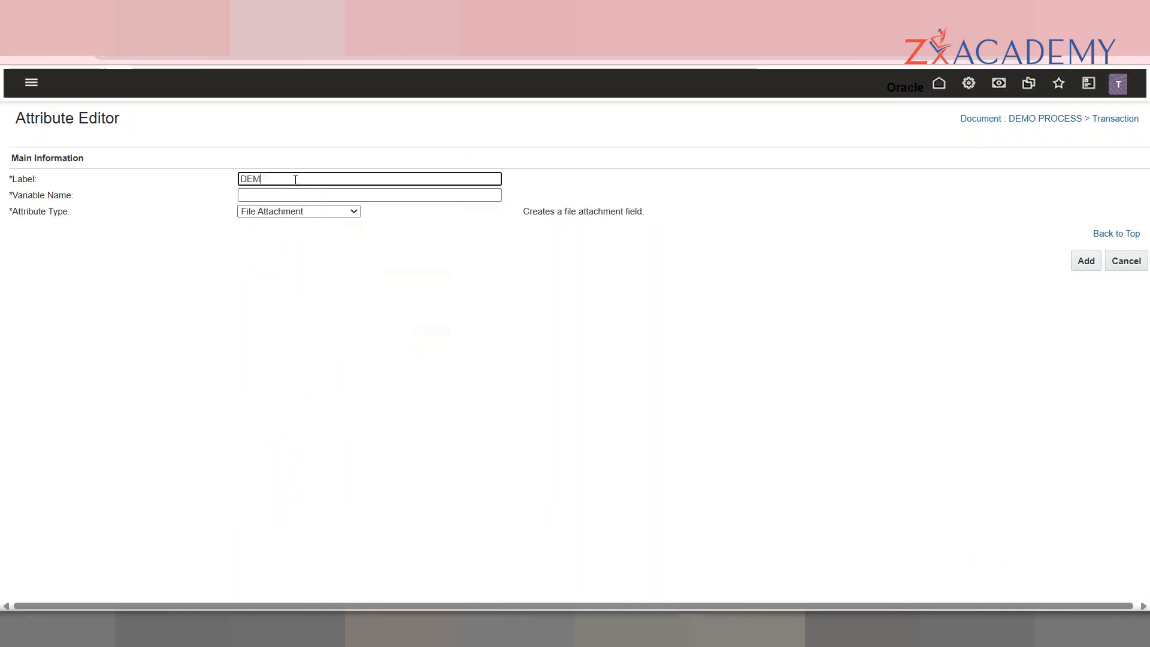
type("O FILE ATTACHMENT")
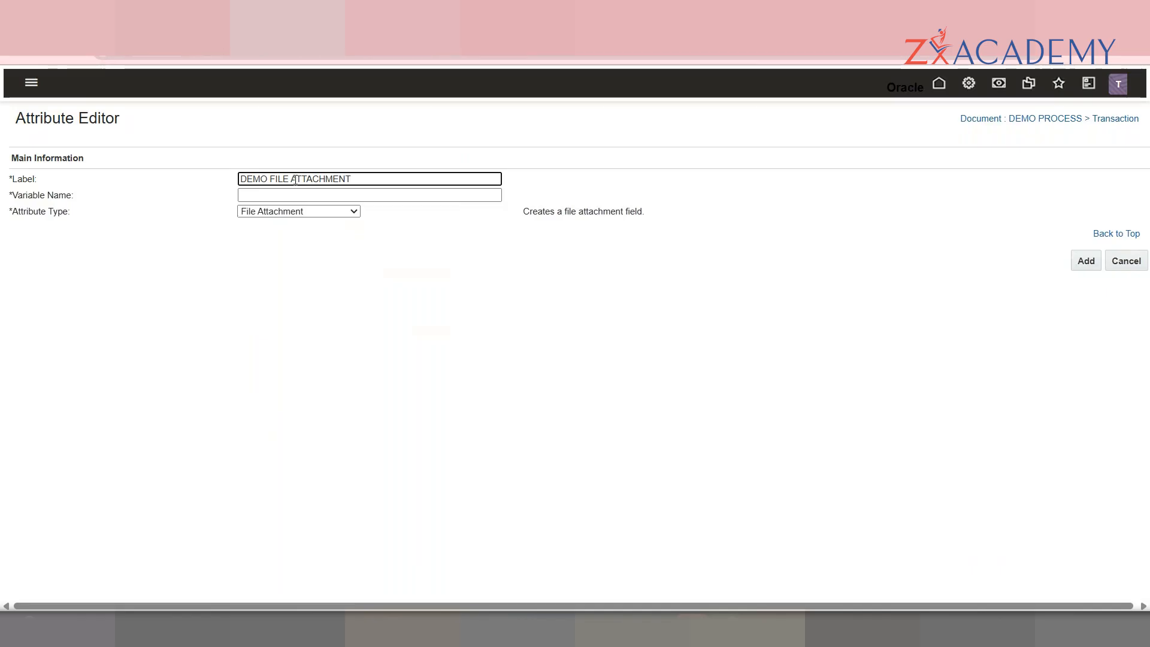
Step: Append _t so the variable name reads dEMOFILEATTACHMENT_t
left_click(308, 192)
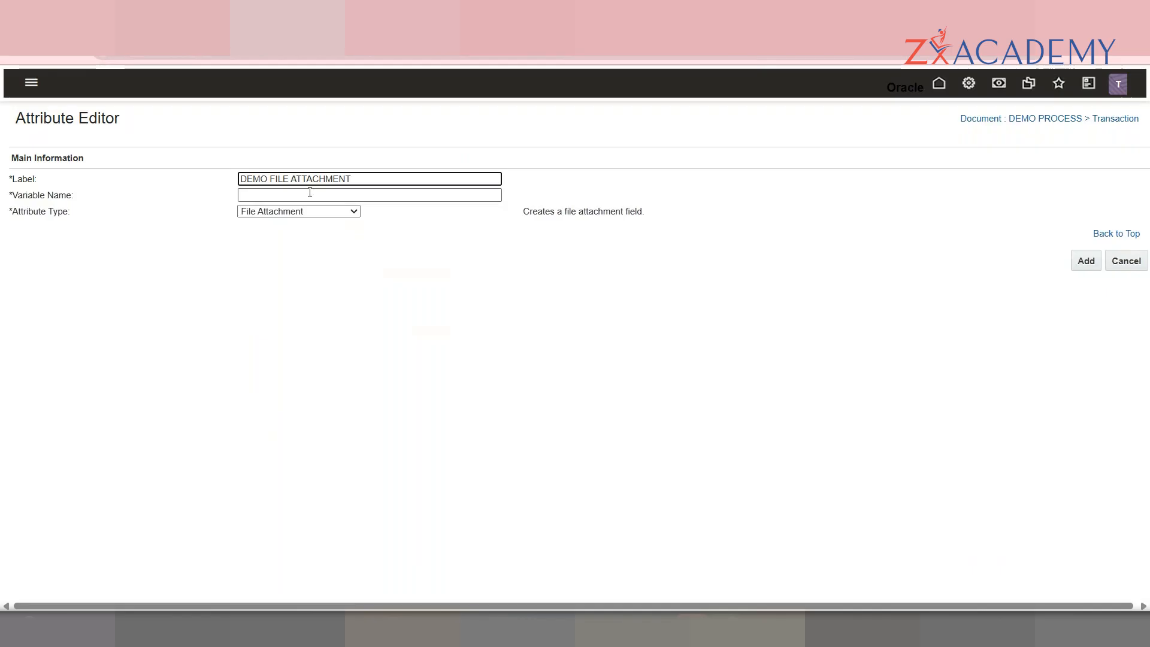
left_click(379, 193)
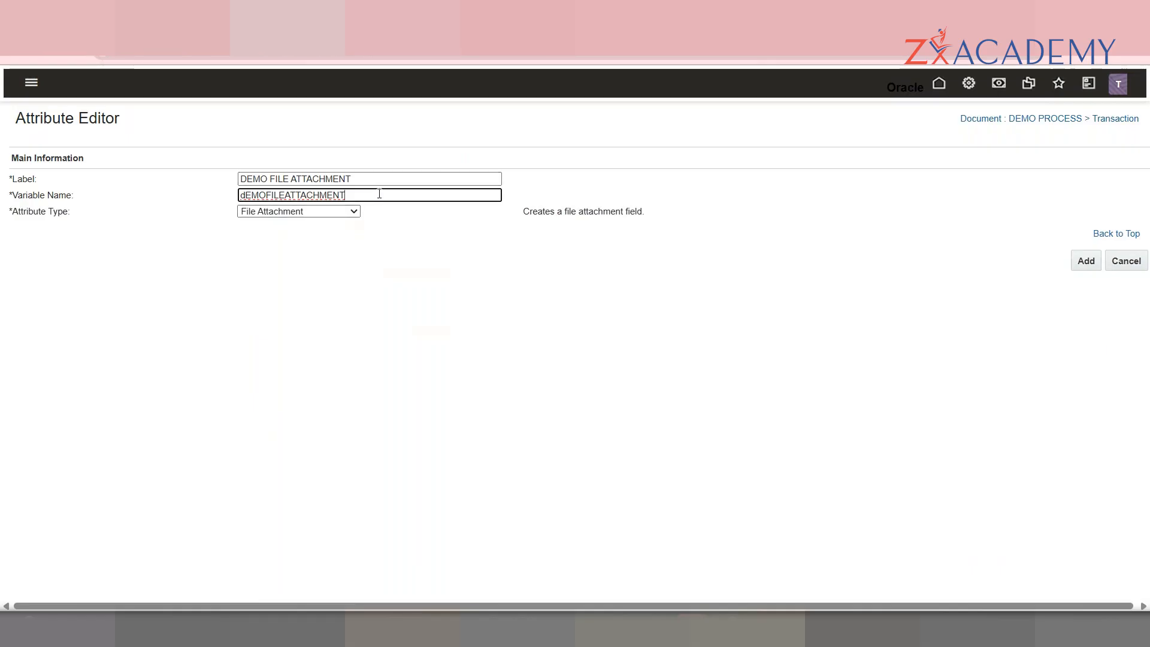
type("_t")
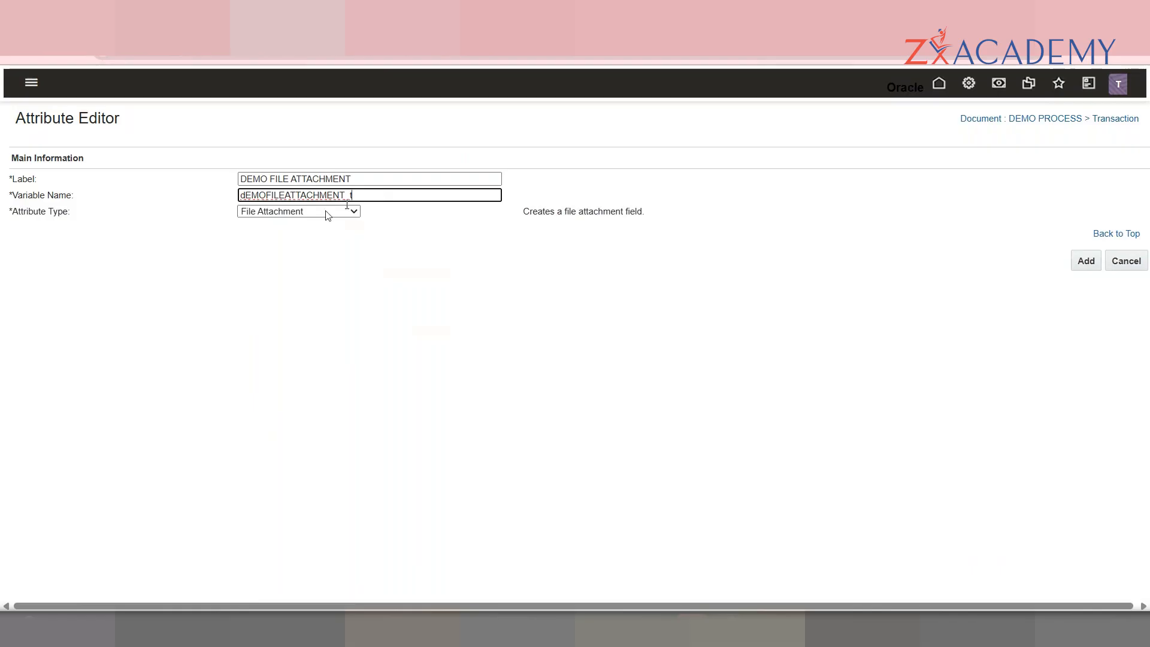
left_click(329, 249)
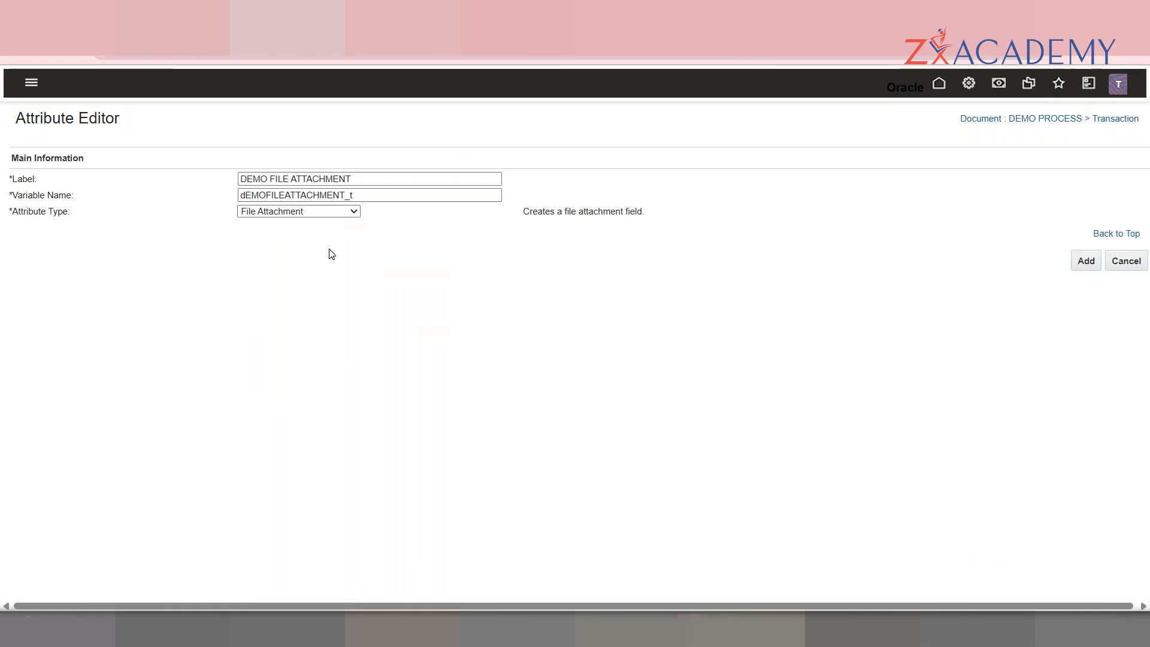
left_click(384, 197)
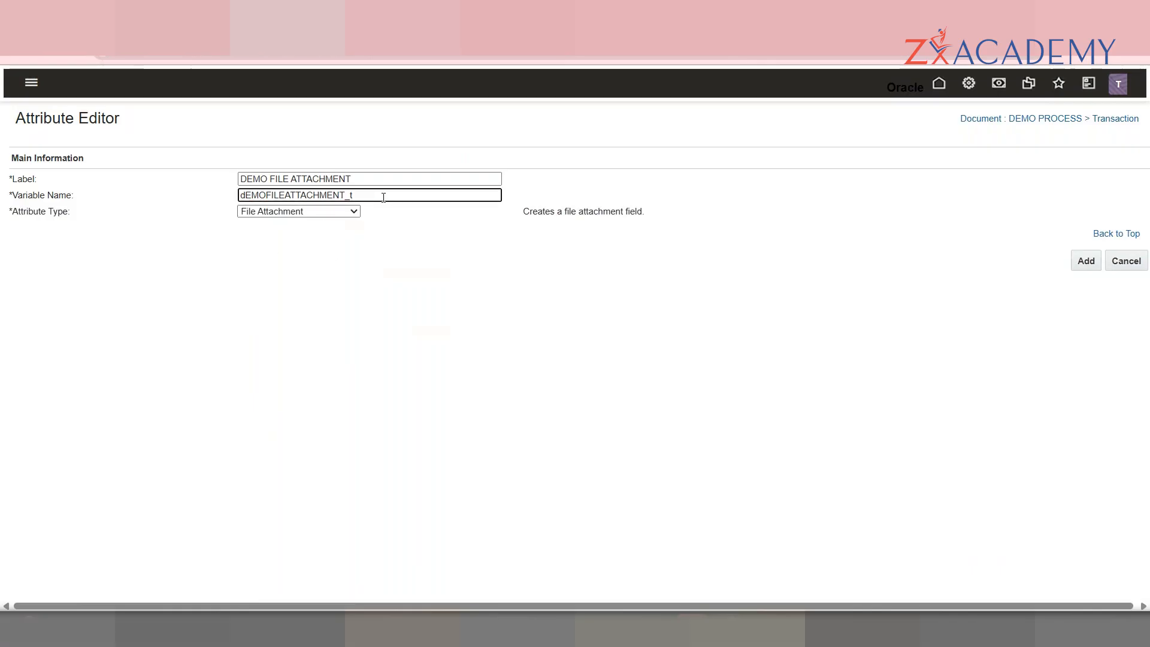
left_click_drag(342, 197, 364, 196)
left_click(365, 196)
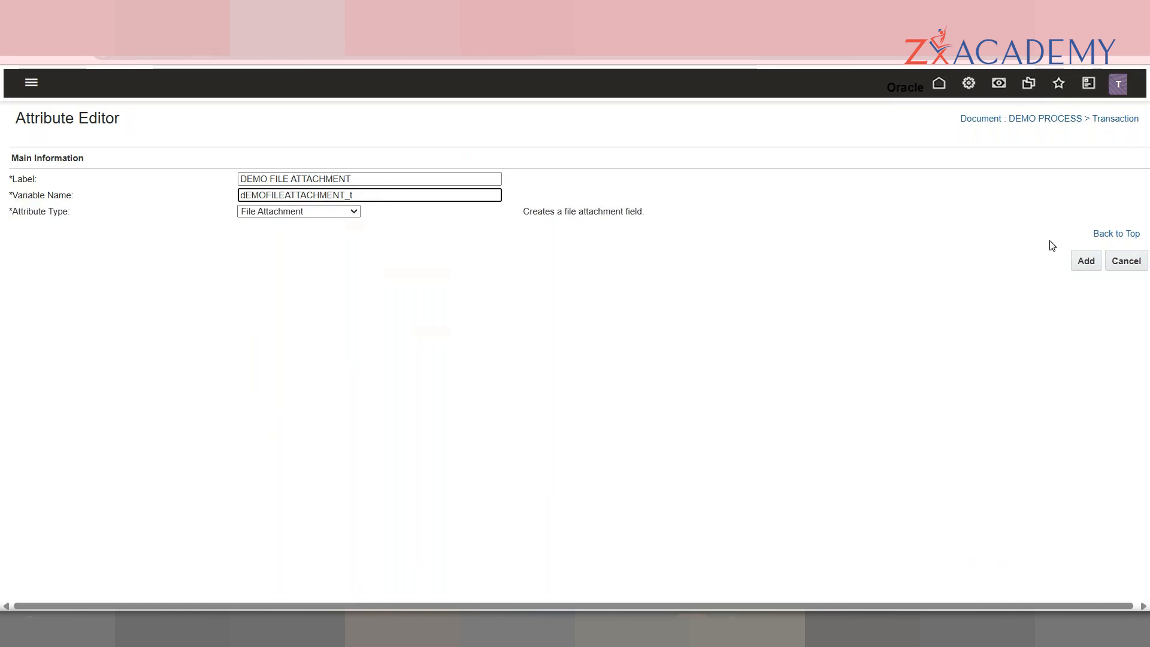
Step: Add the File Attachment attribute and check its Document Views and General tabs
left_click(1087, 261)
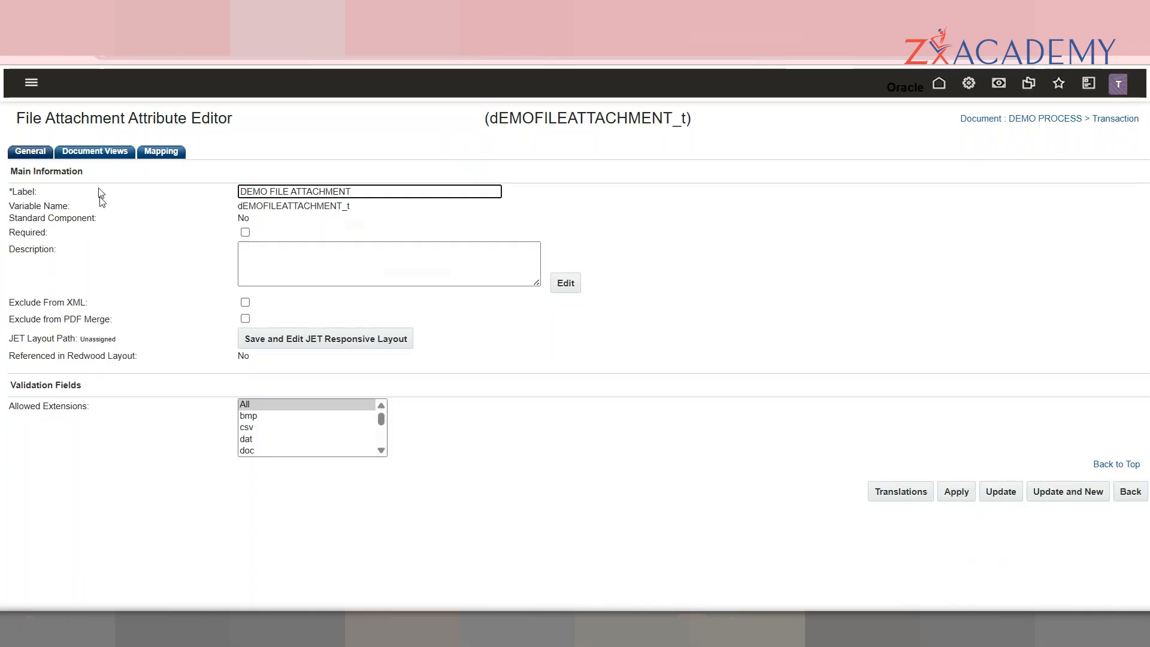
left_click(94, 151)
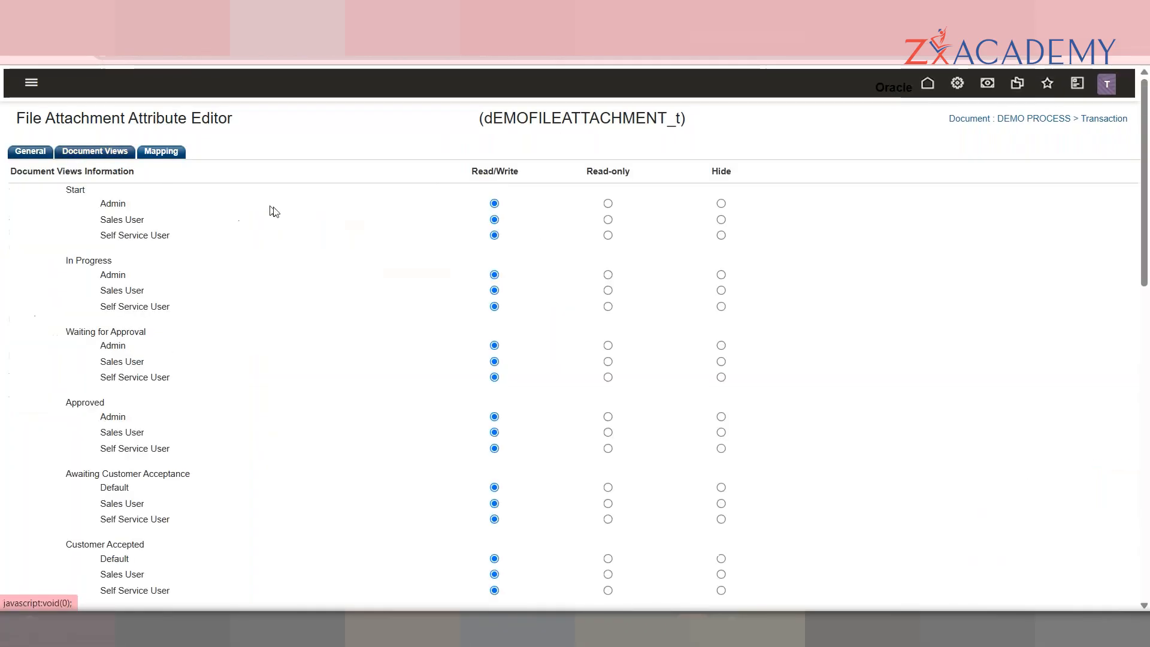
left_click(29, 153)
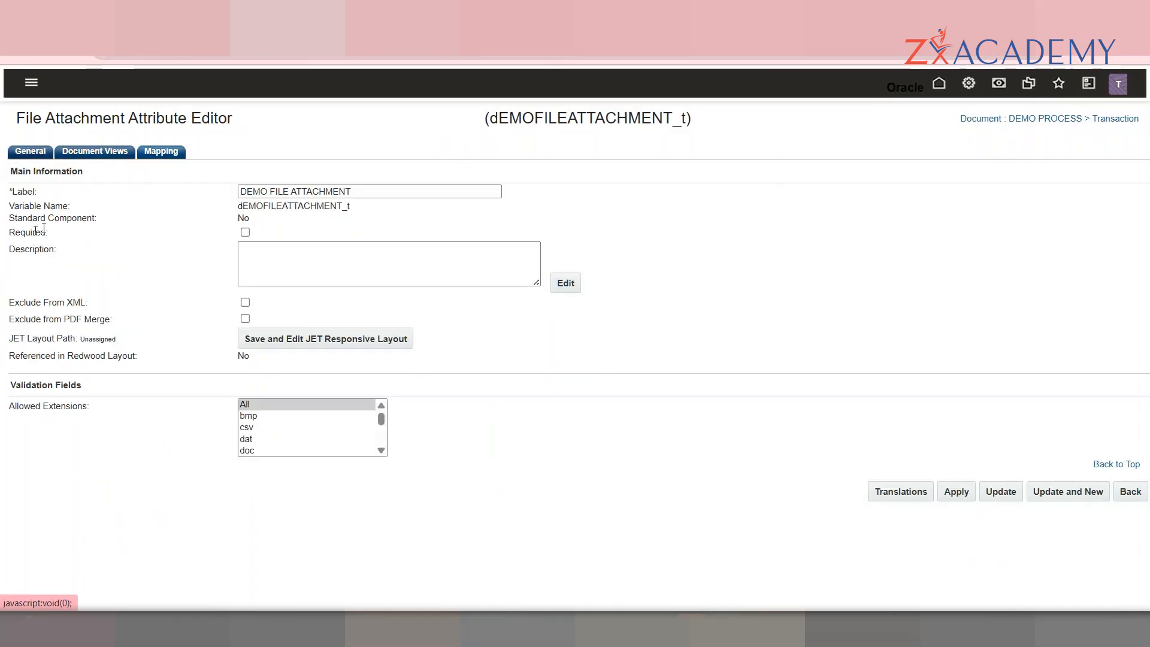
Step: Review the variable name, description, Exclude From XML and Standard Component (No) settings
double_click(300, 208)
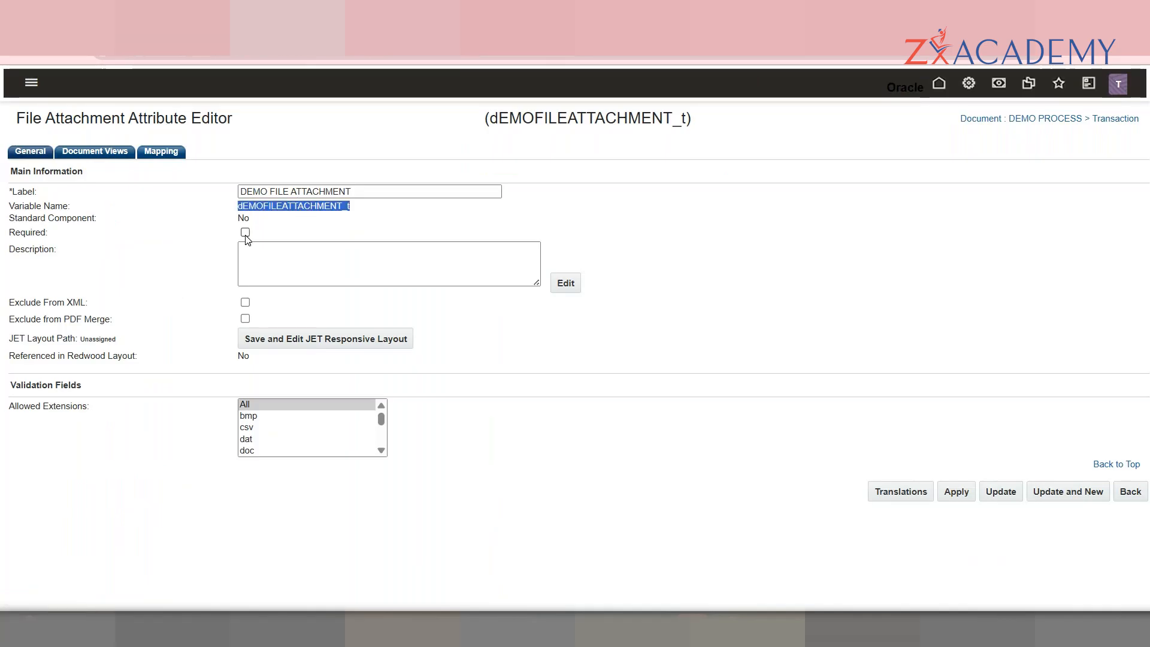
left_click(315, 262)
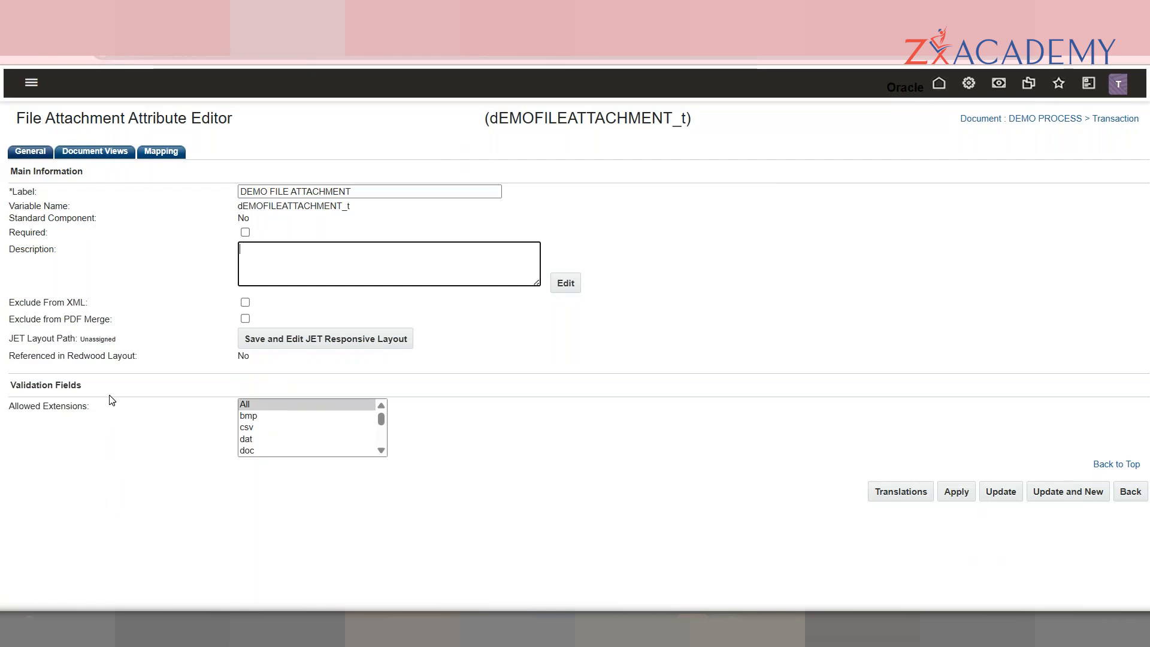
left_click_drag(90, 303, 13, 303)
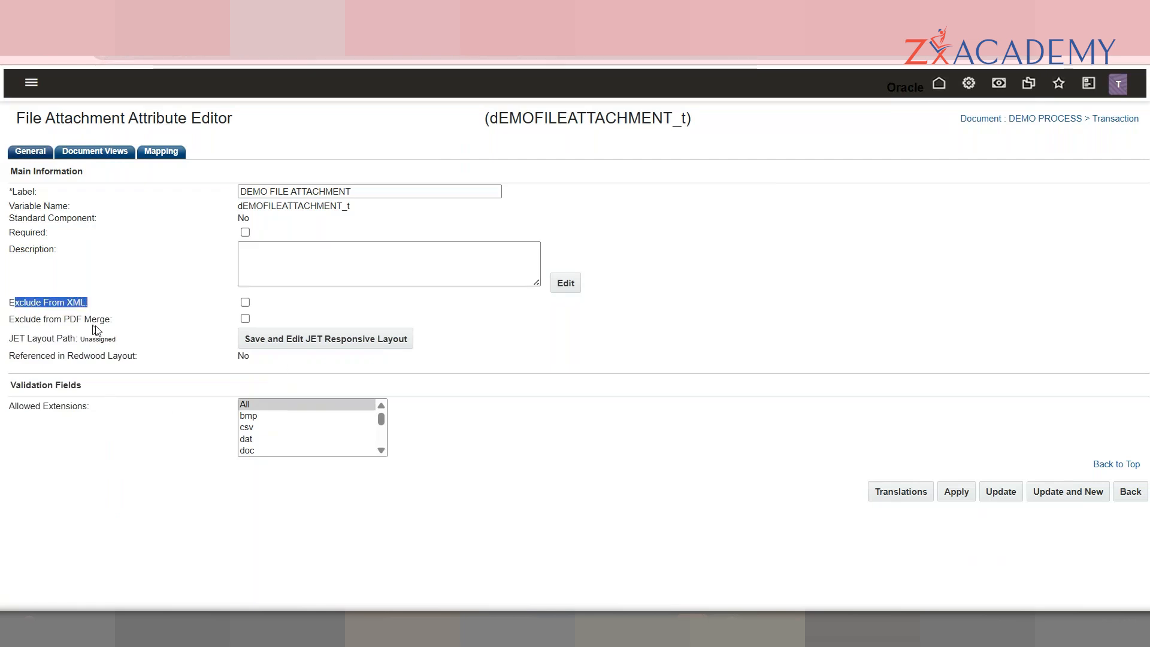
left_click_drag(114, 320, 71, 295)
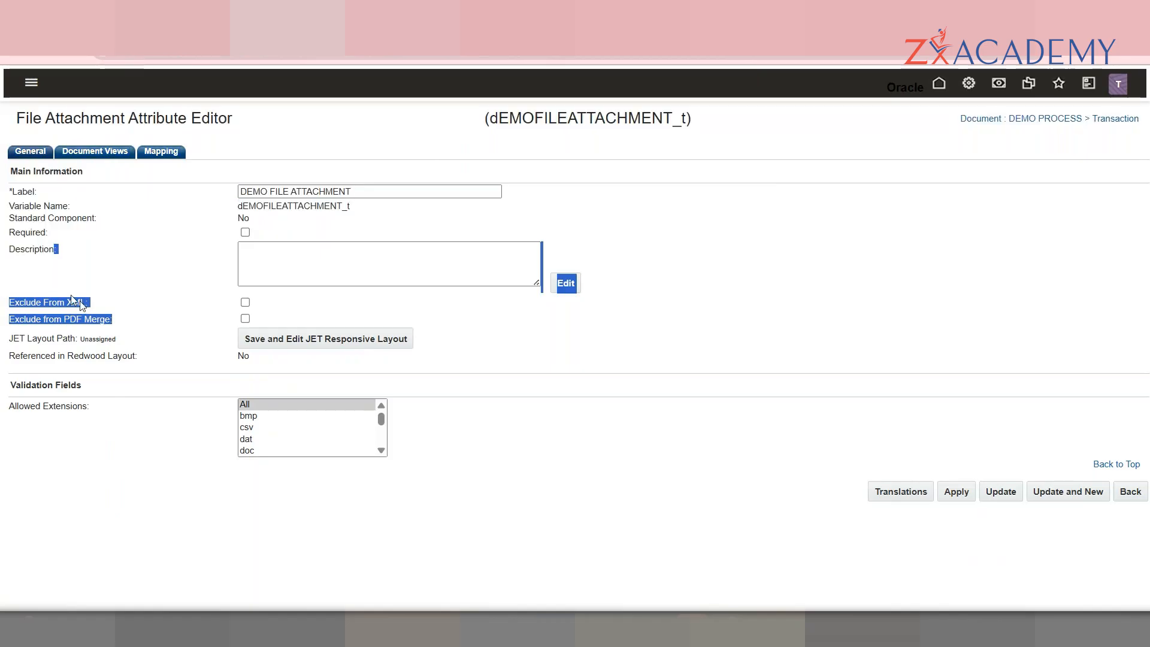
left_click(99, 313)
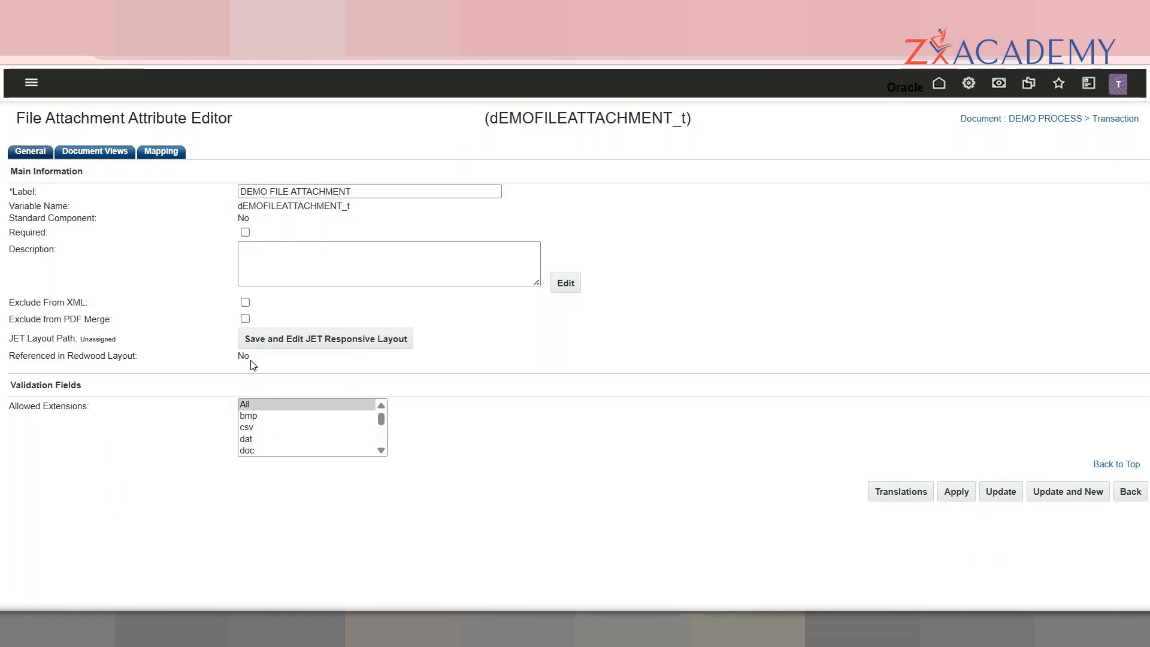
double_click(245, 218)
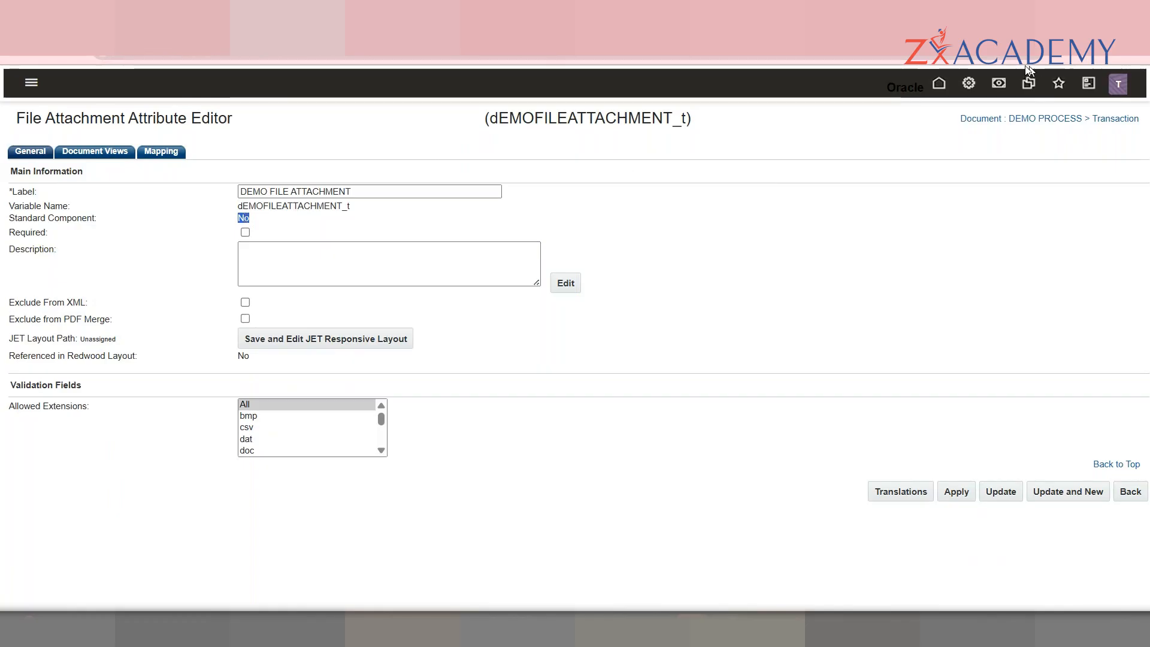
right_click(797, 94)
Step: In a new Administration Platform tab, list the DEMO PROCESS Transaction attributes
left_click(901, 119)
left_click(459, 14)
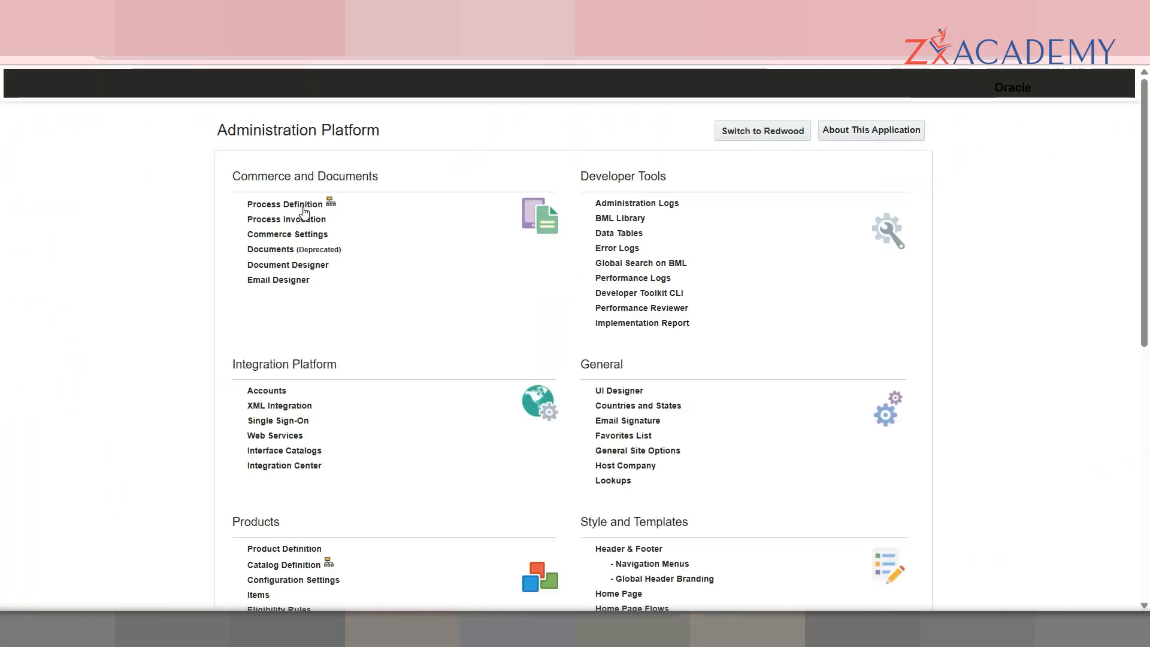
left_click(300, 205)
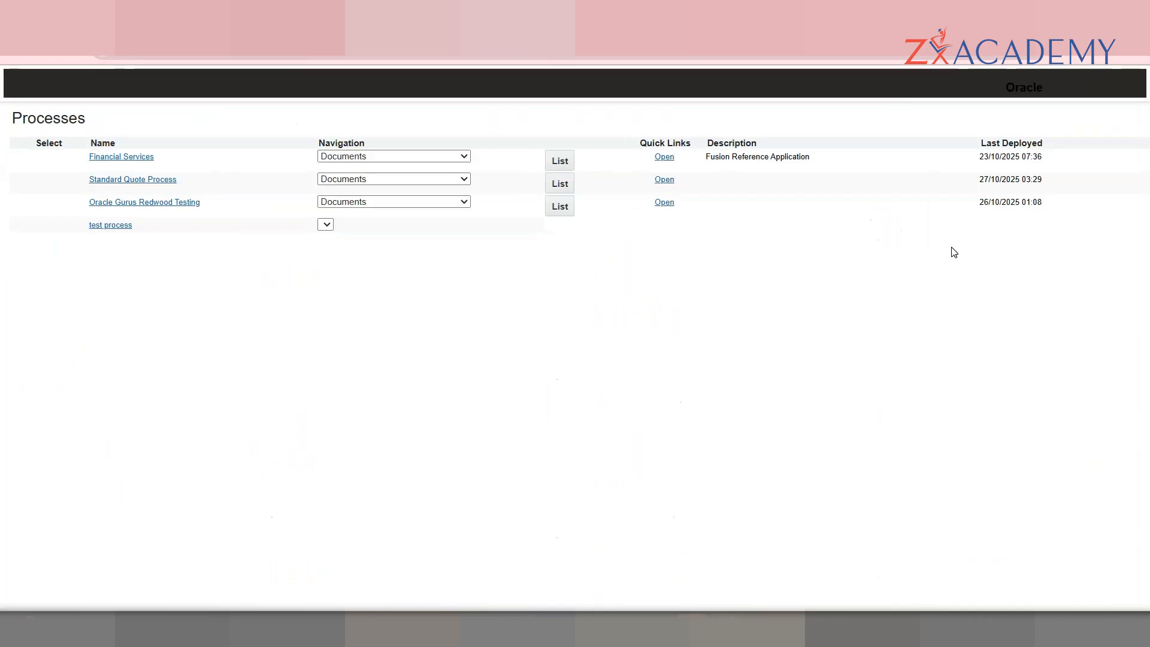
scroll(488, 532, "down", 1)
left_click(554, 525)
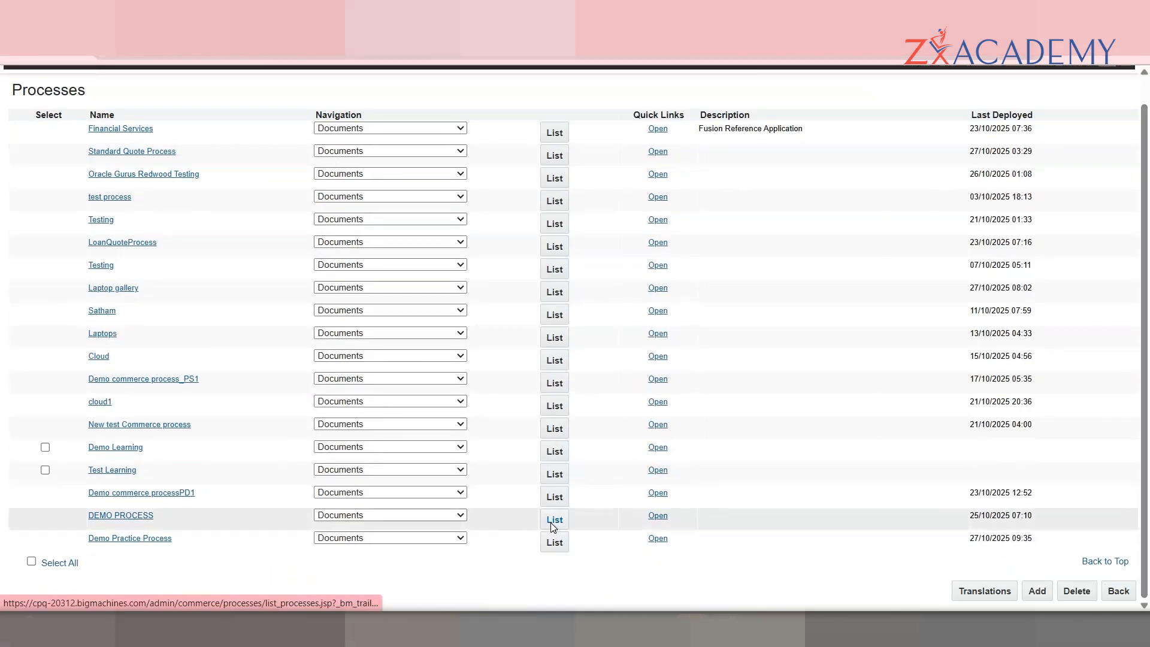
left_click(660, 172)
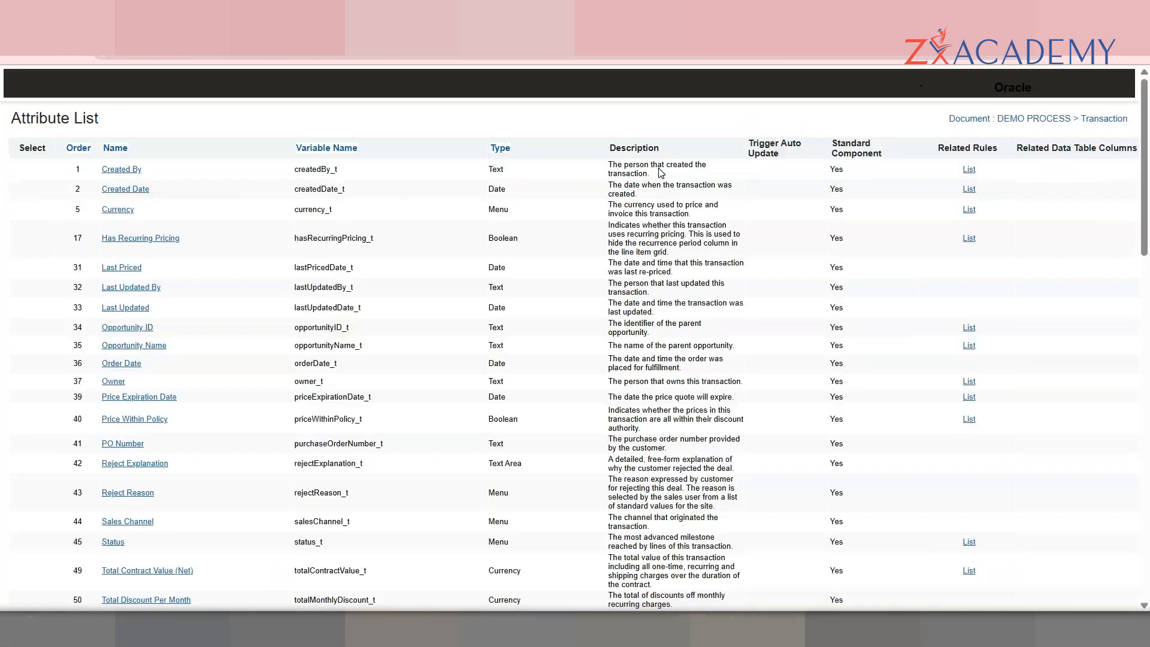
Step: Compare Standard Component values, then open DEMO FILE ATTACHMENT at item 349
double_click(842, 168)
double_click(840, 189)
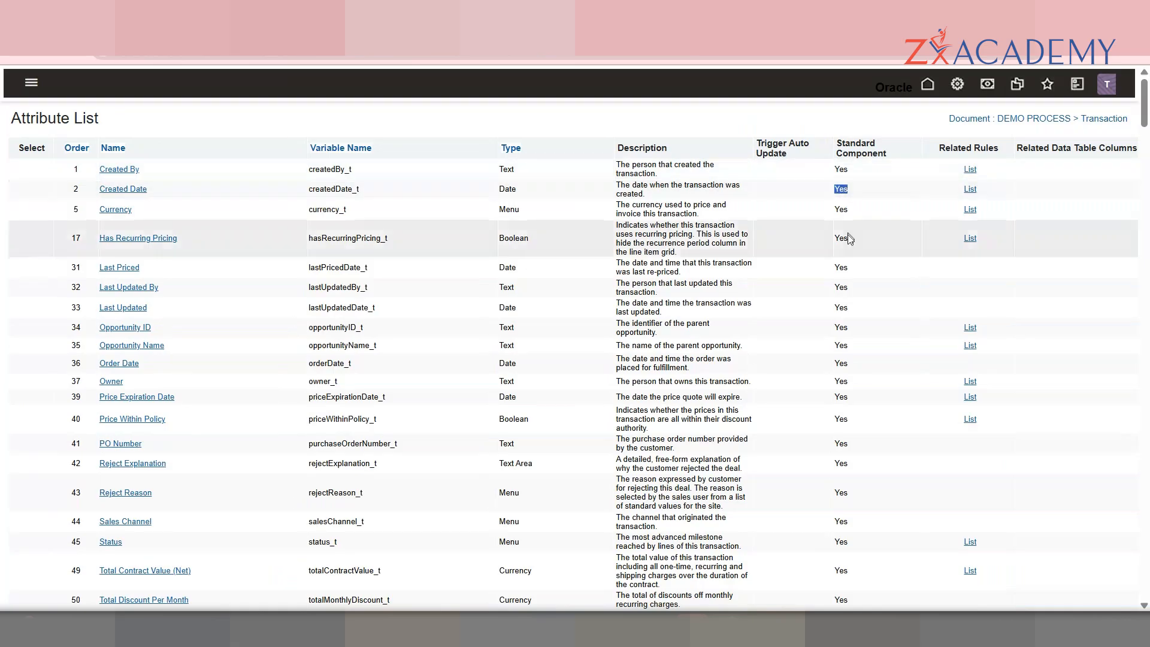
left_click_drag(1147, 108, 1145, 599)
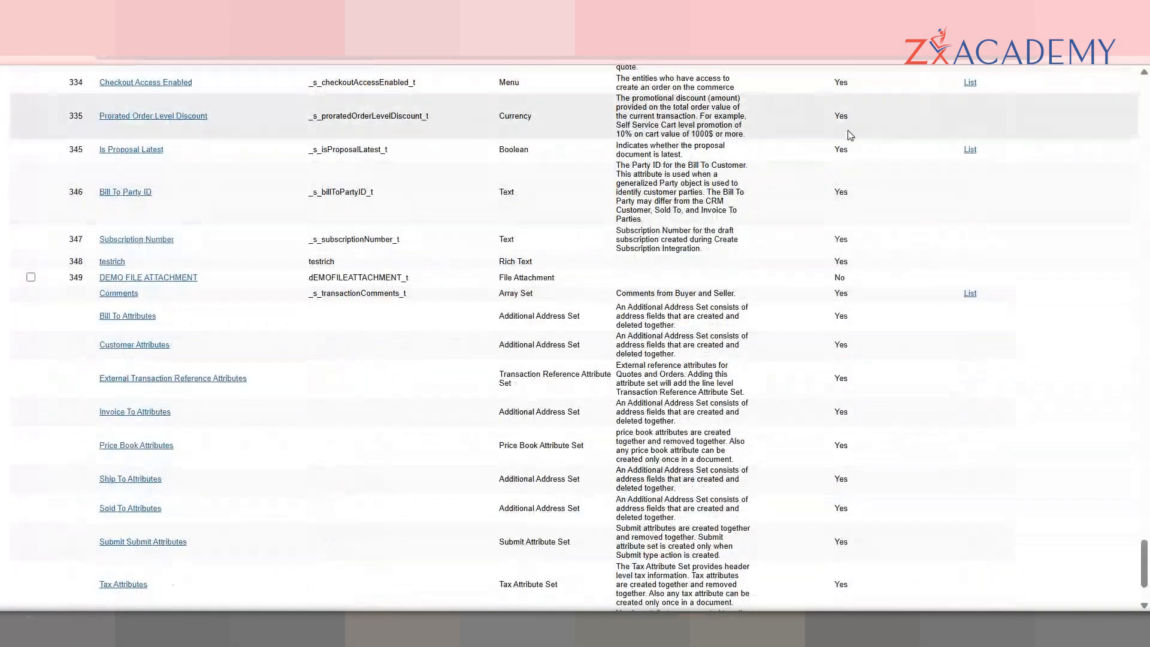
double_click(846, 240)
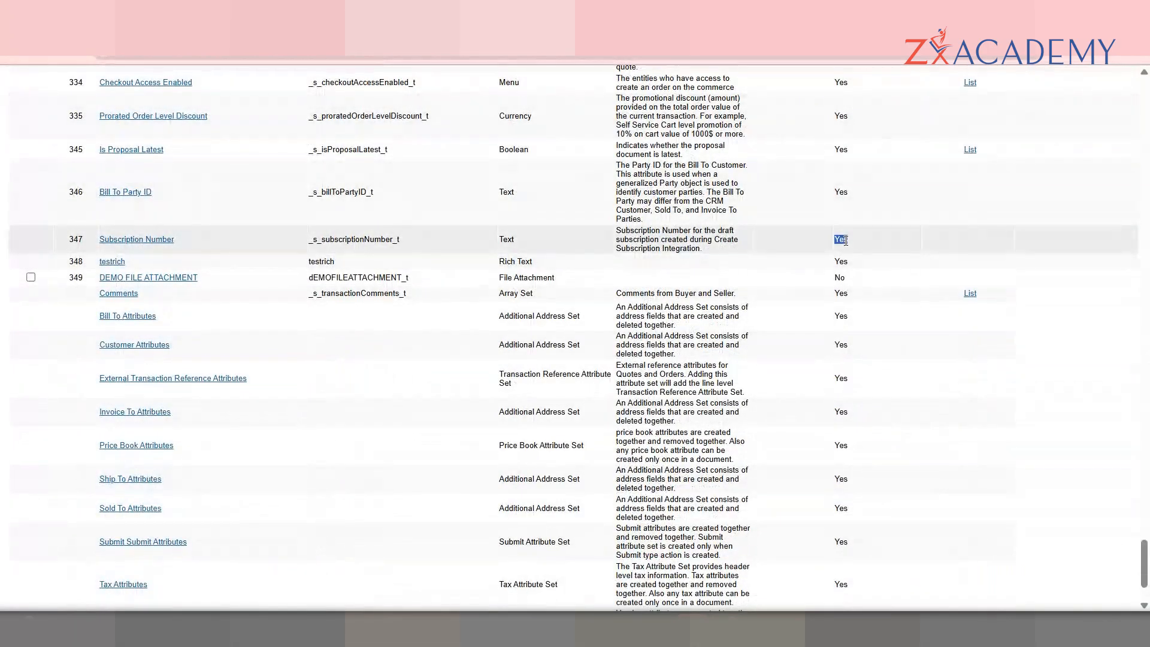
double_click(840, 278)
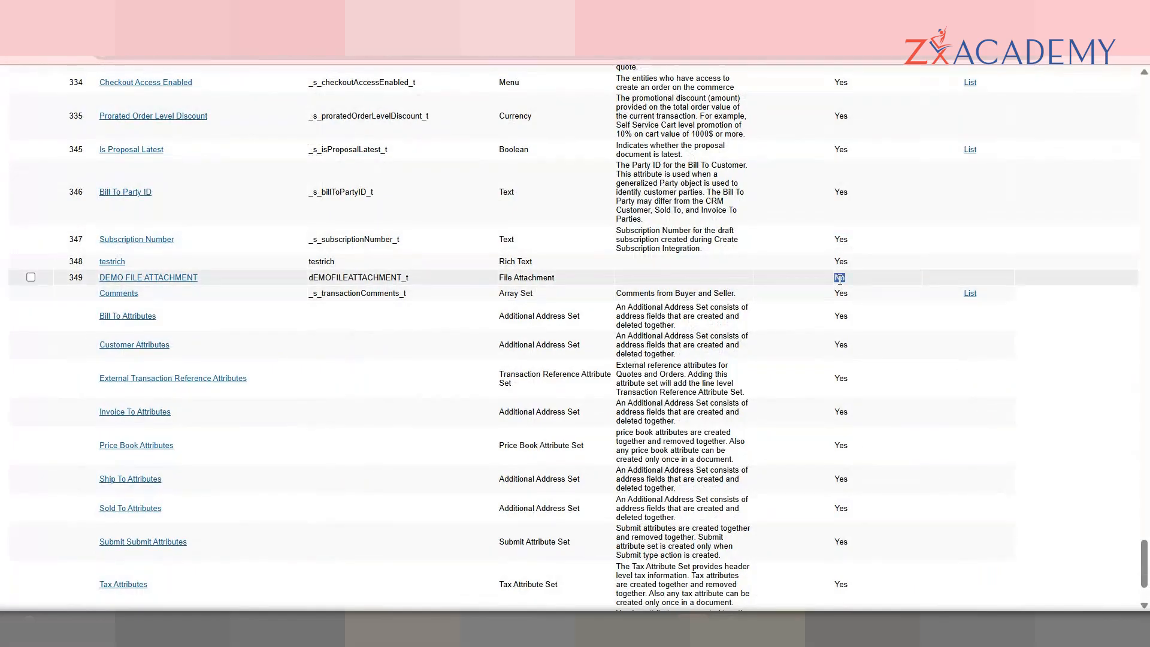
double_click(384, 277)
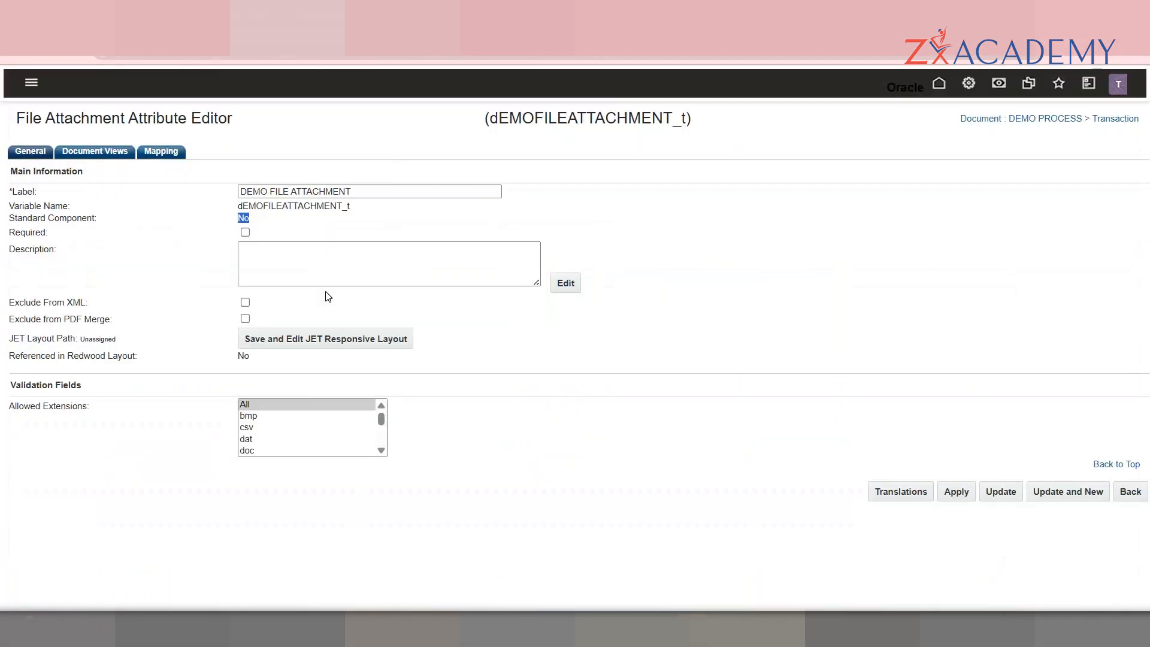
left_click(381, 452)
scroll(382, 440, "down", 5)
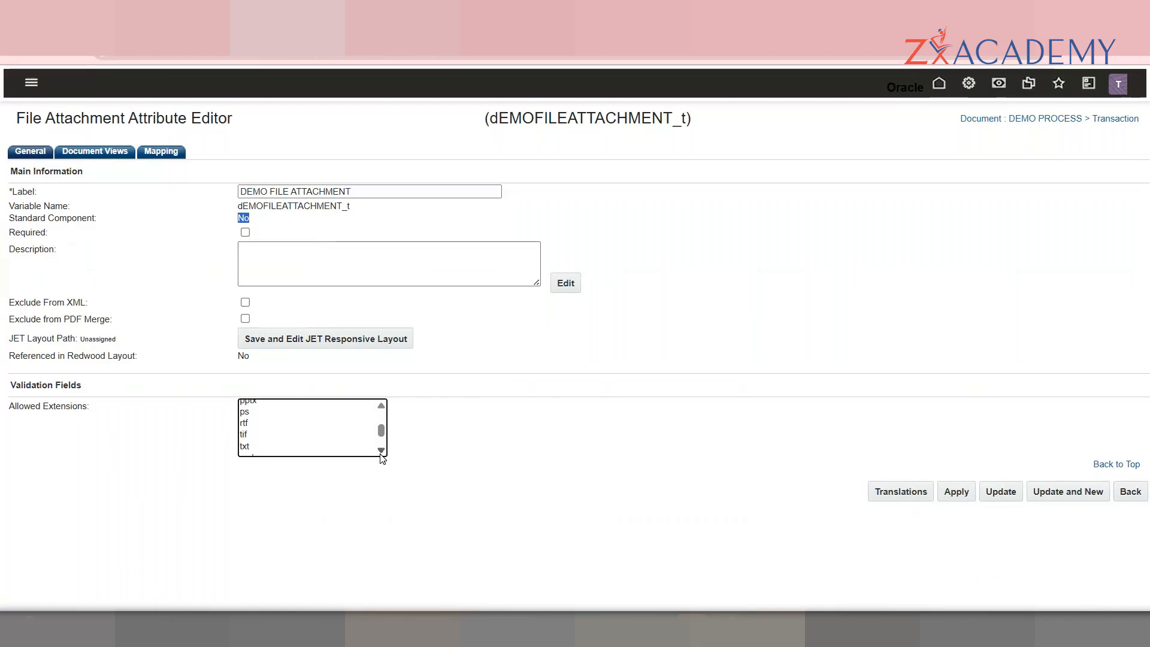
left_click_drag(381, 430, 384, 405)
double_click(84, 407)
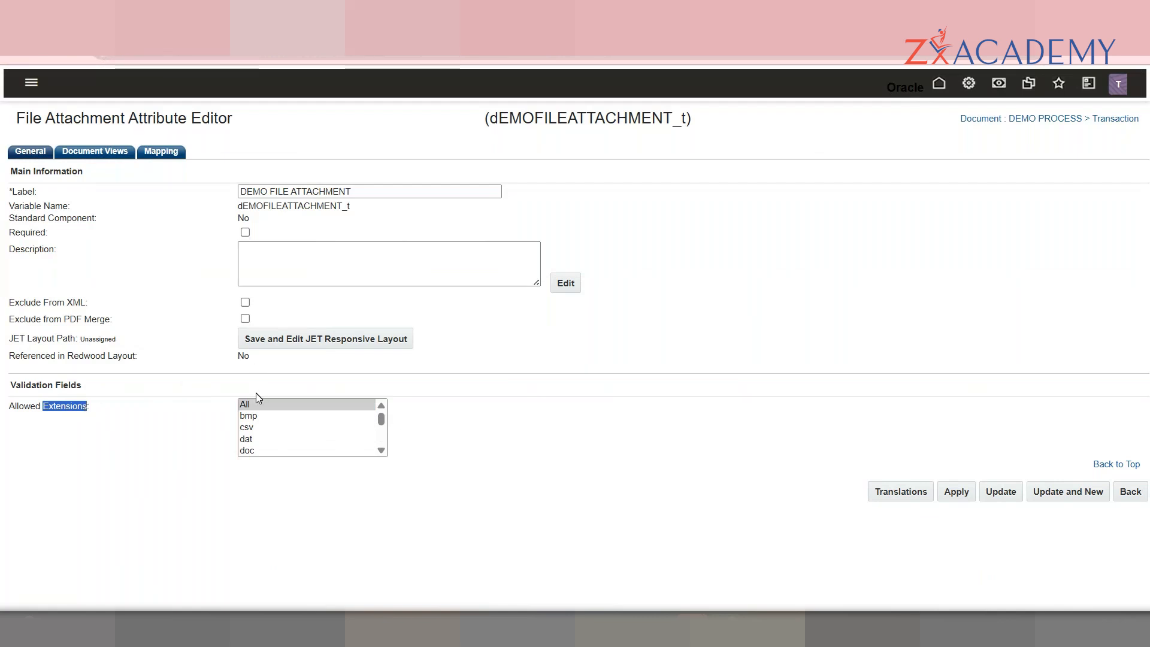
mouse_move(377, 421)
left_mouse_down()
mouse_move(389, 443)
mouse_move(378, 417)
left_mouse_up()
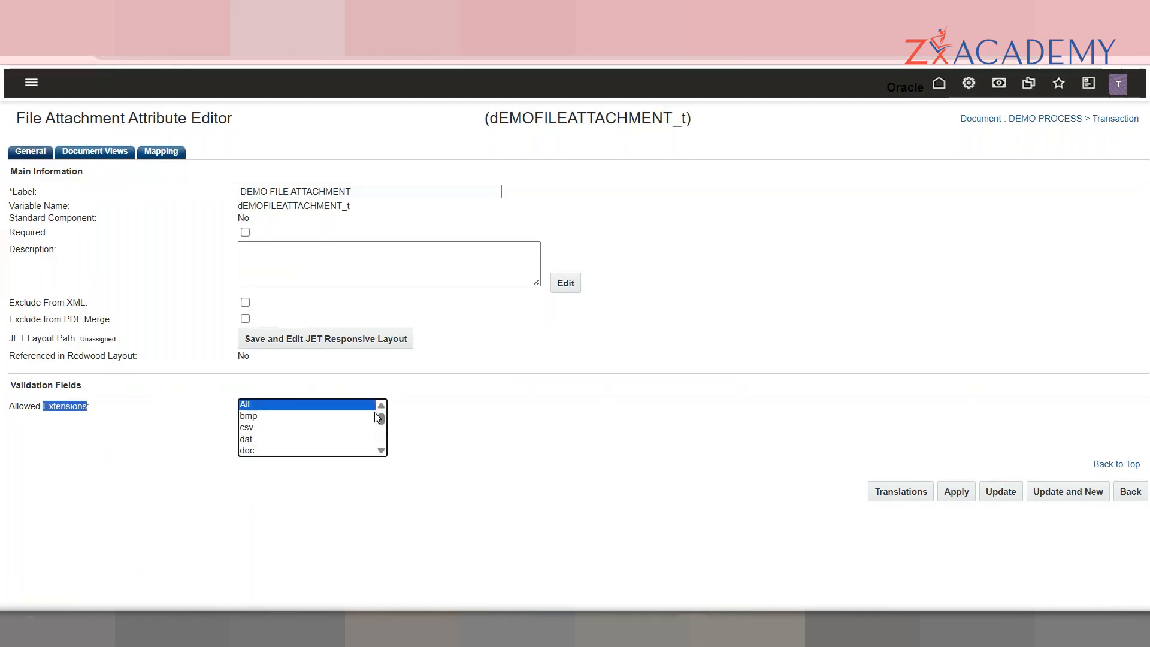
left_click(106, 155)
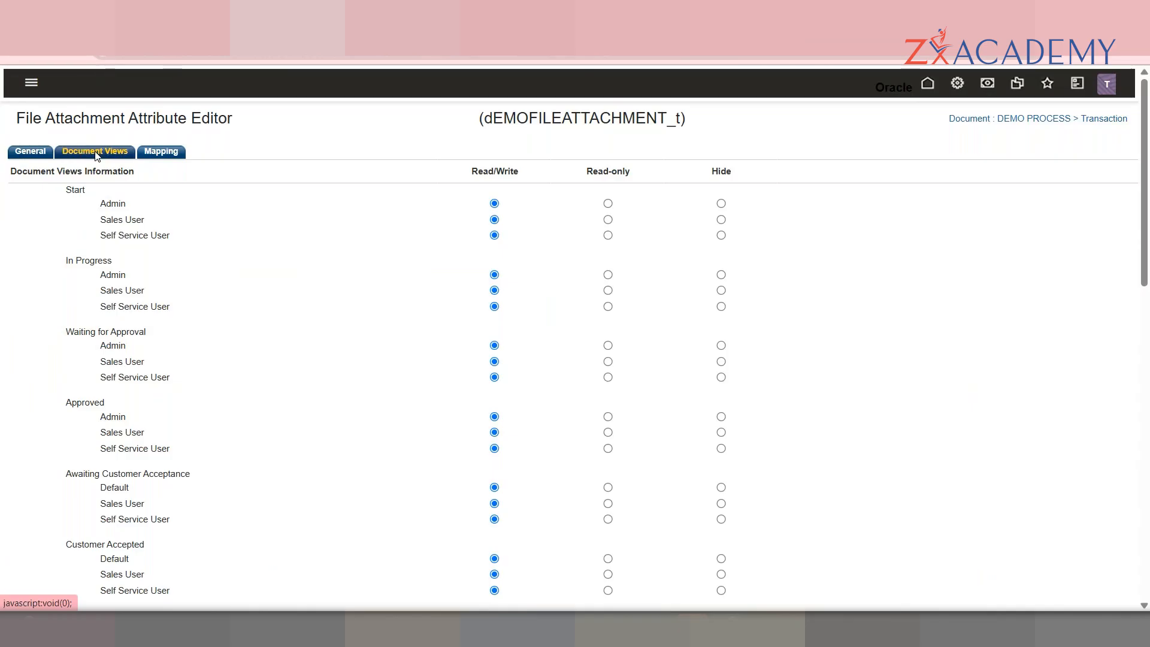
scroll(1149, 162, "down", 4)
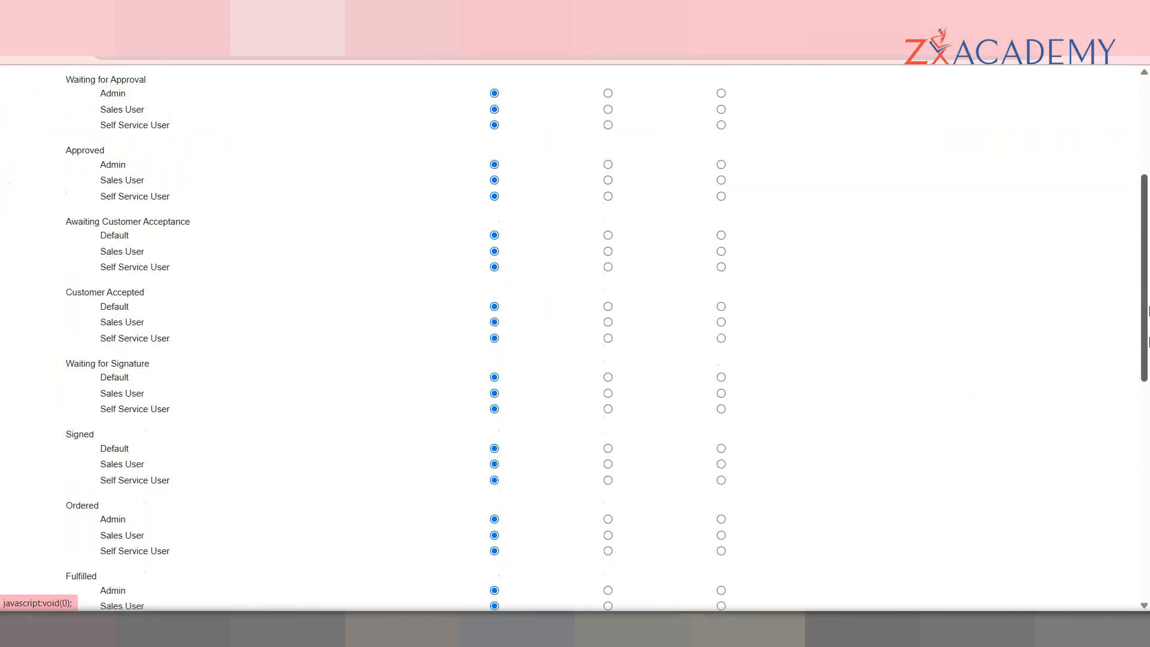
scroll(1149, 312, "down", 8)
scroll(1149, 425, "down", 2)
scroll(1124, 216, "up", 14)
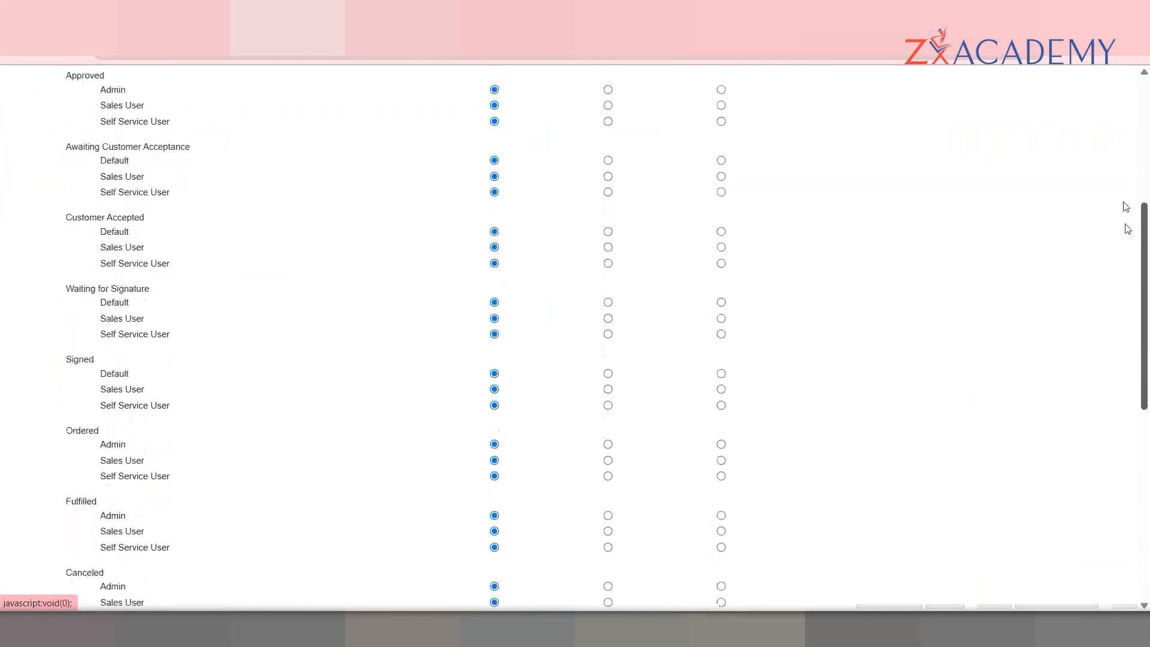
double_click(75, 134)
double_click(110, 147)
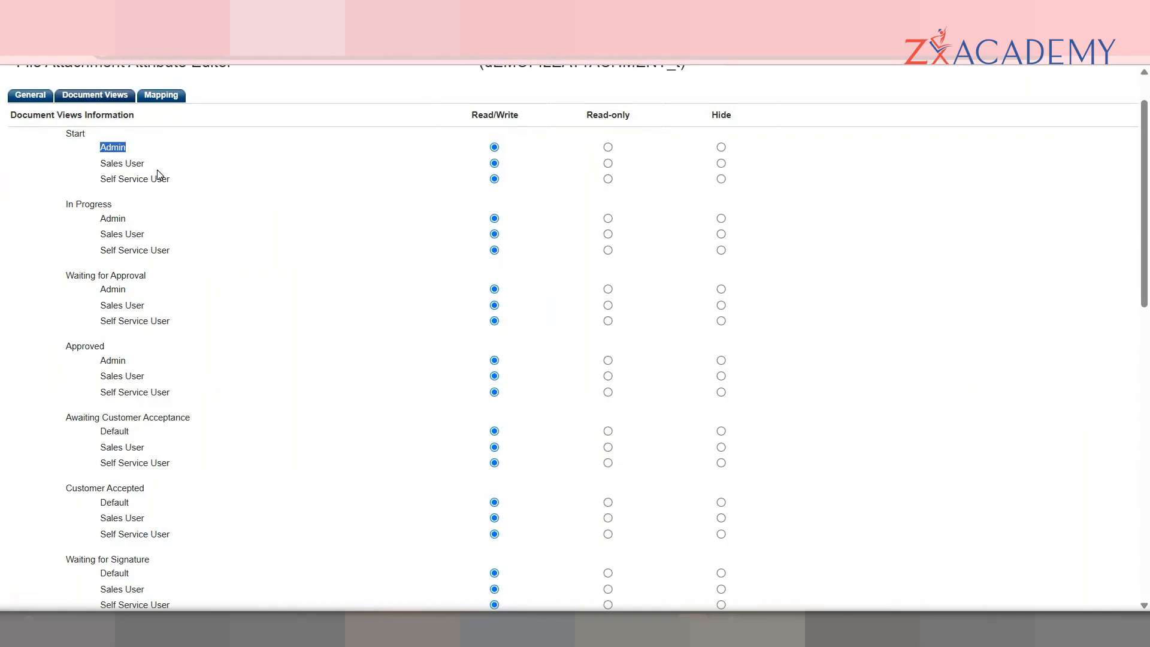
left_click_drag(205, 178, 585, 146)
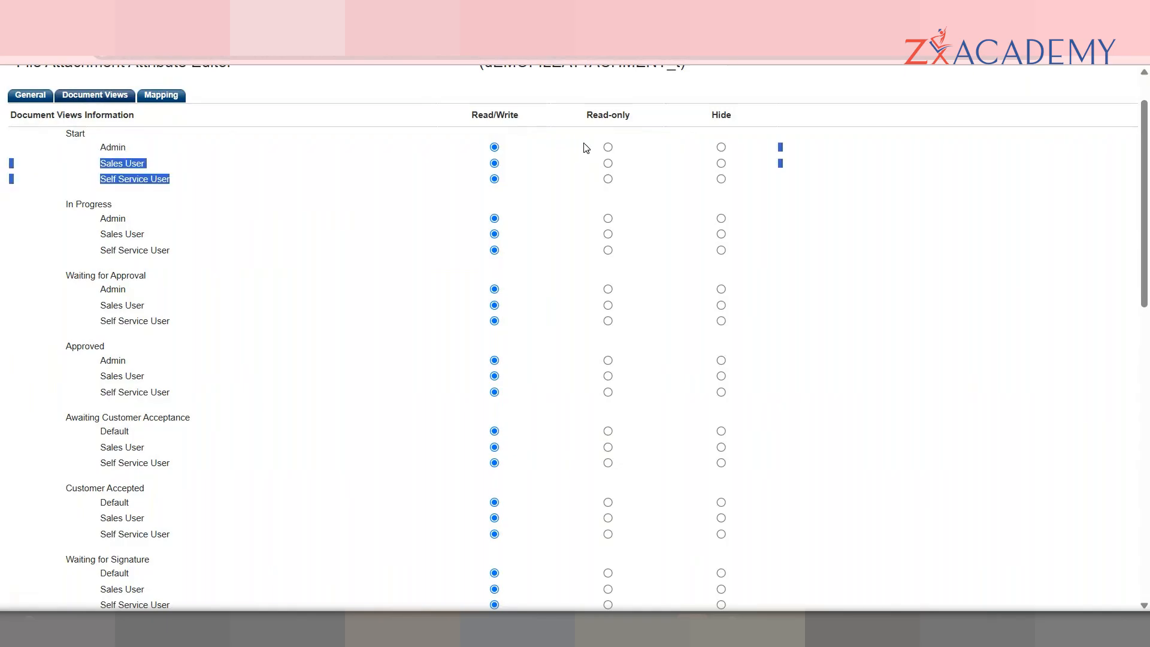
left_click(586, 147)
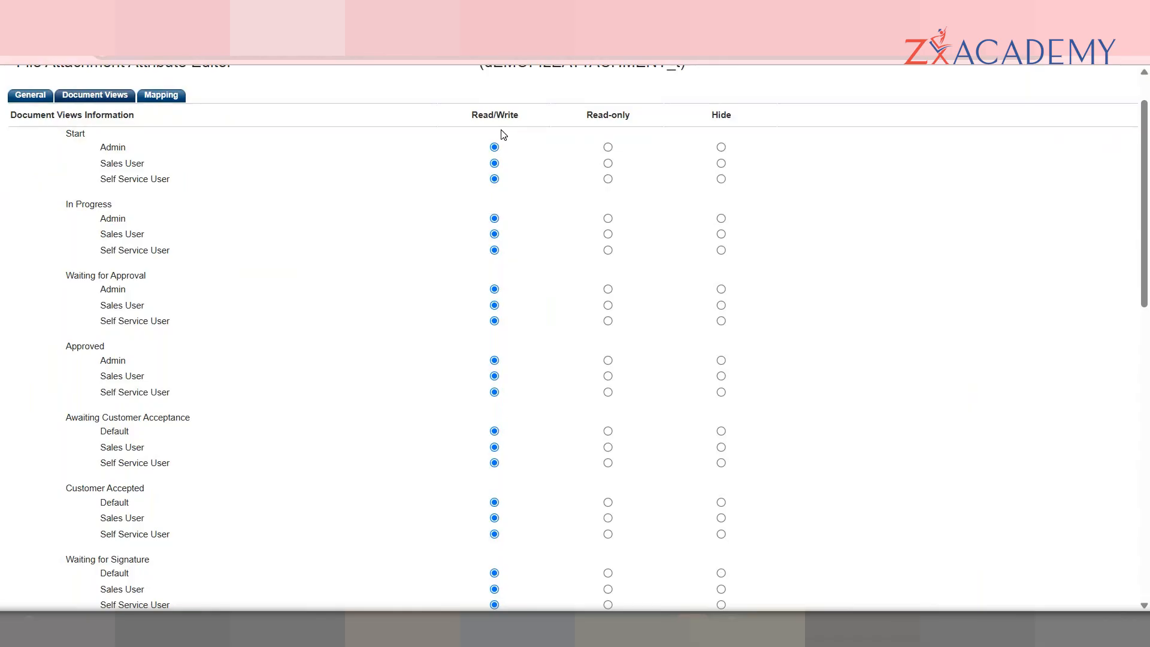
left_click(608, 149)
left_click(495, 149)
left_click(33, 96)
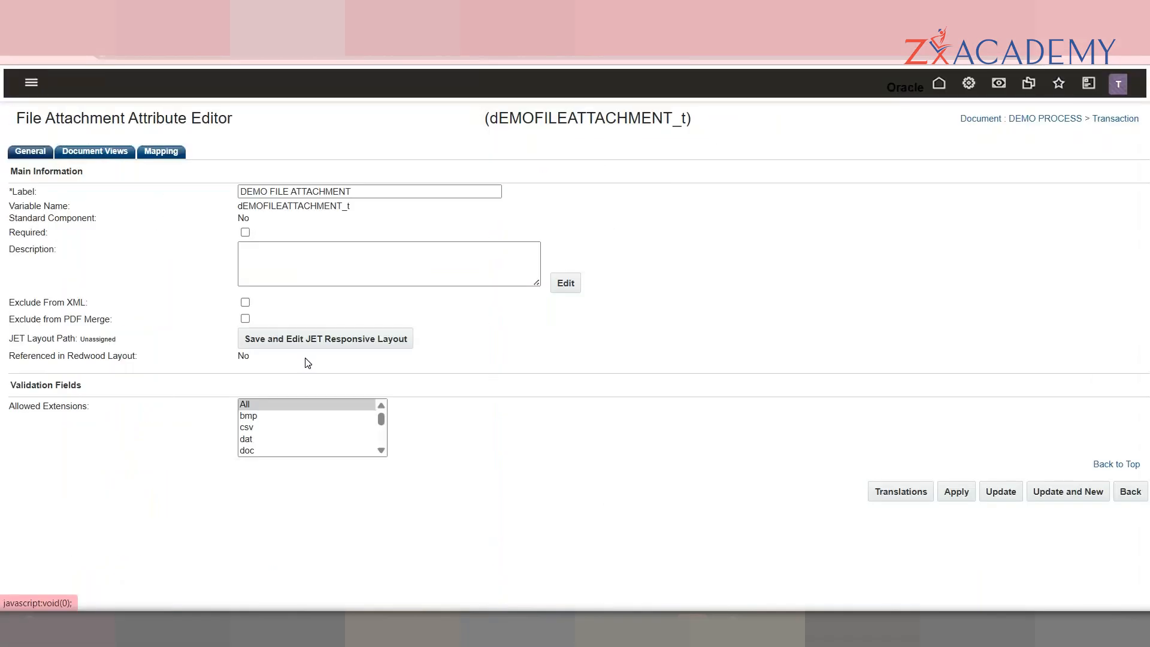
Step: Recheck the attachment's per-stage role permissions and return to its General settings
left_click(109, 154)
left_click(19, 153)
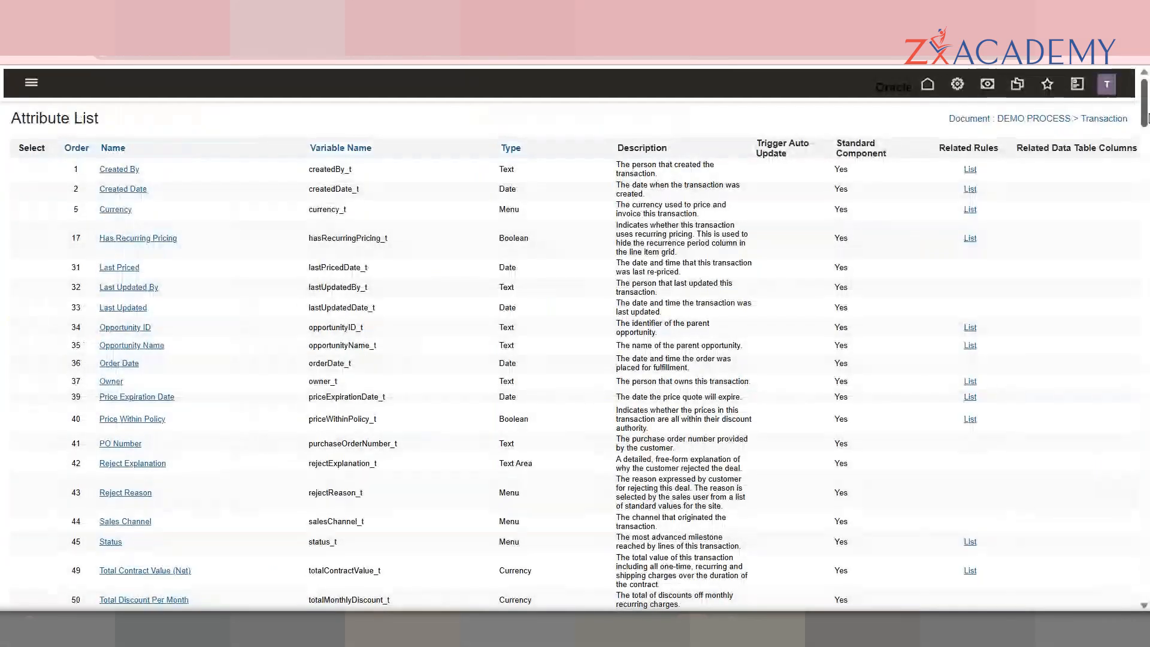
left_click_drag(1145, 102, 1145, 584)
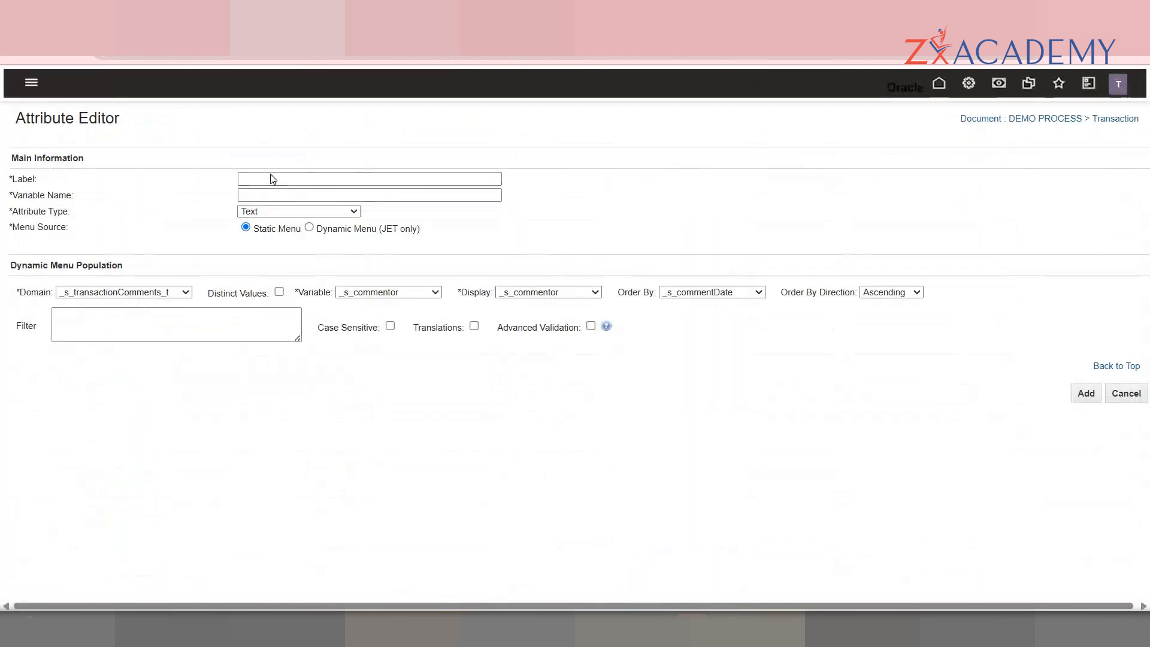
Step: Create a Boolean attribute labelled 'DEMO BOOLEAN' with variable name dEMOBOOLEAN_t
left_click(271, 175)
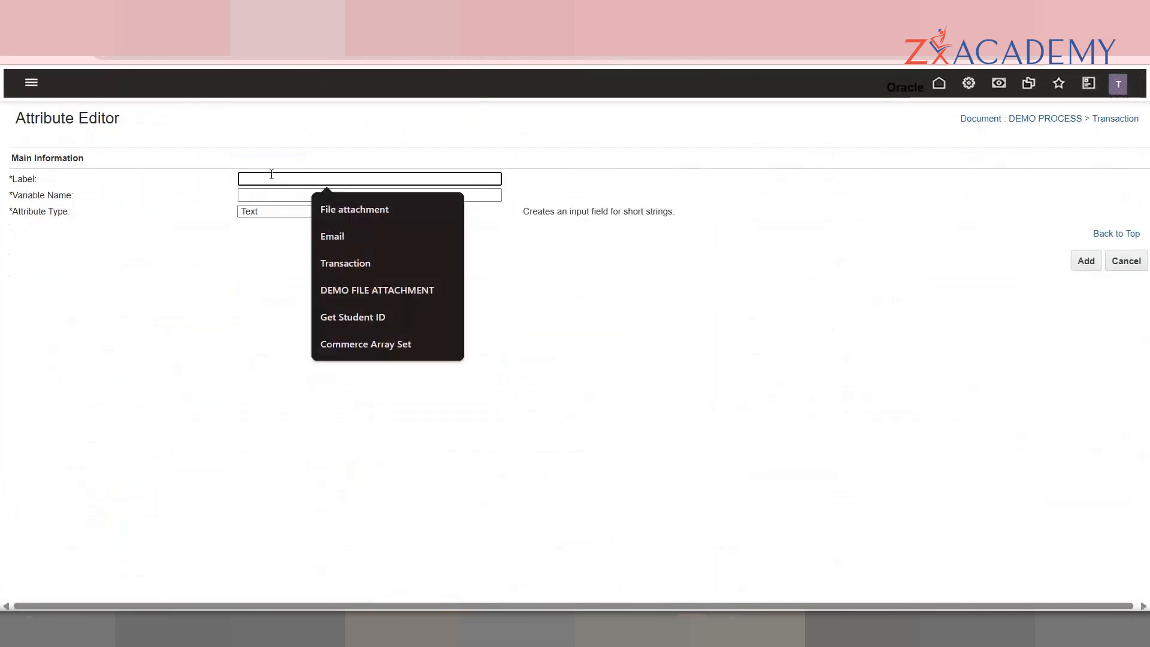
left_click(262, 213)
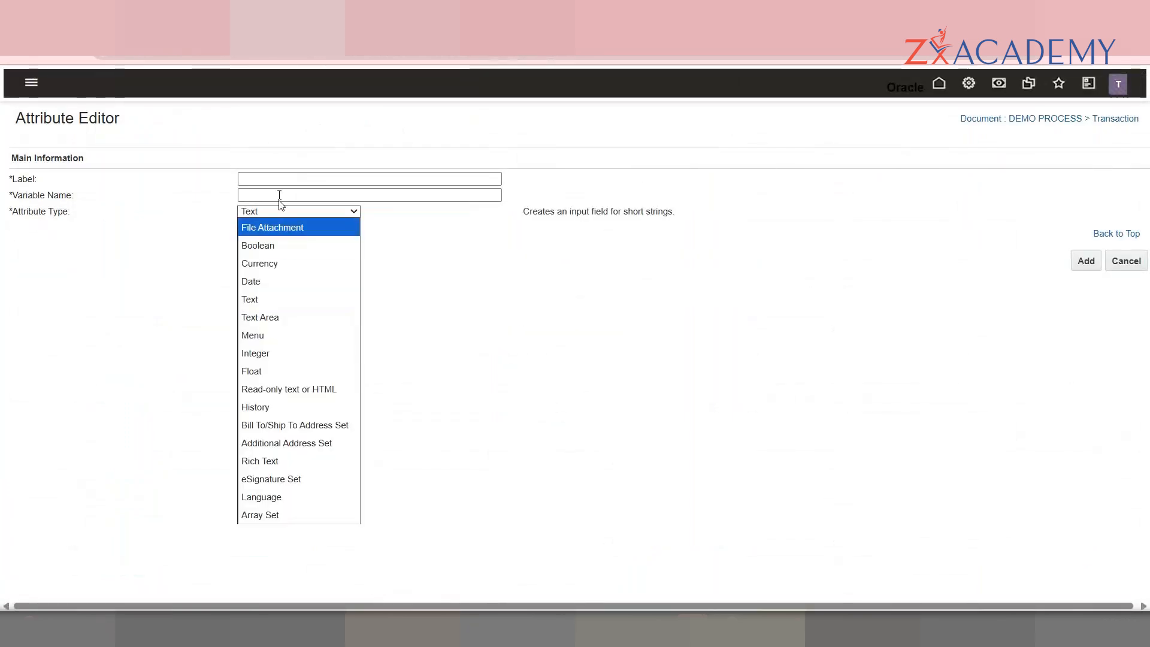
left_click(280, 181)
type("DEMO BOOLEAN")
key("Tab")
key("Tab")
left_click(290, 212)
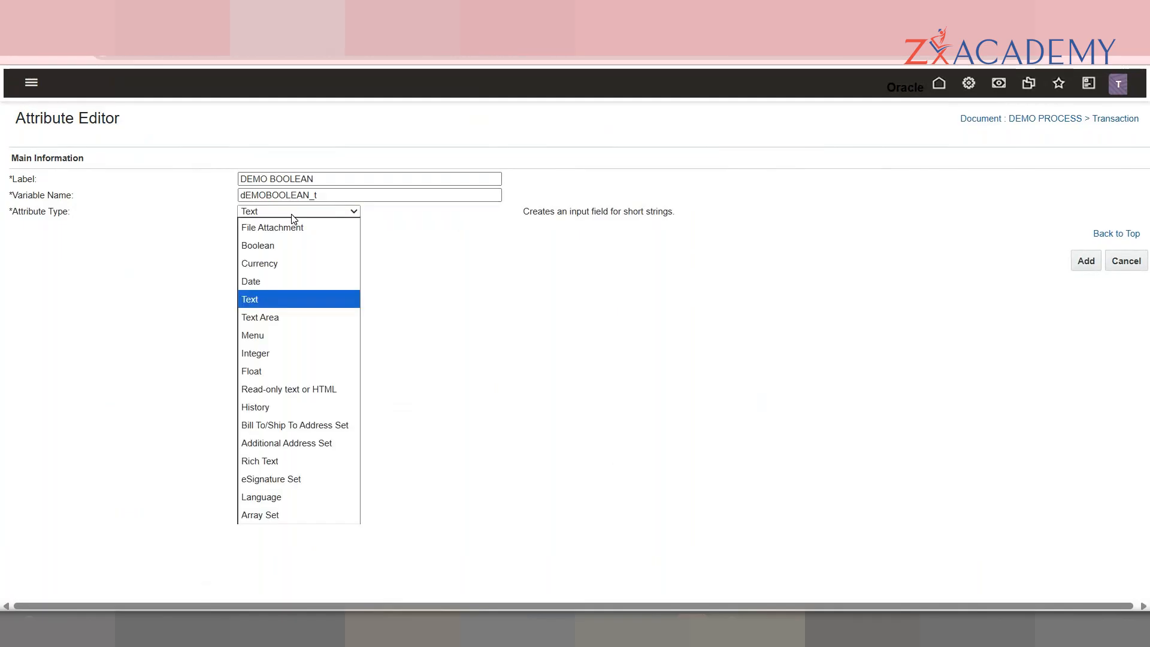
left_click(301, 248)
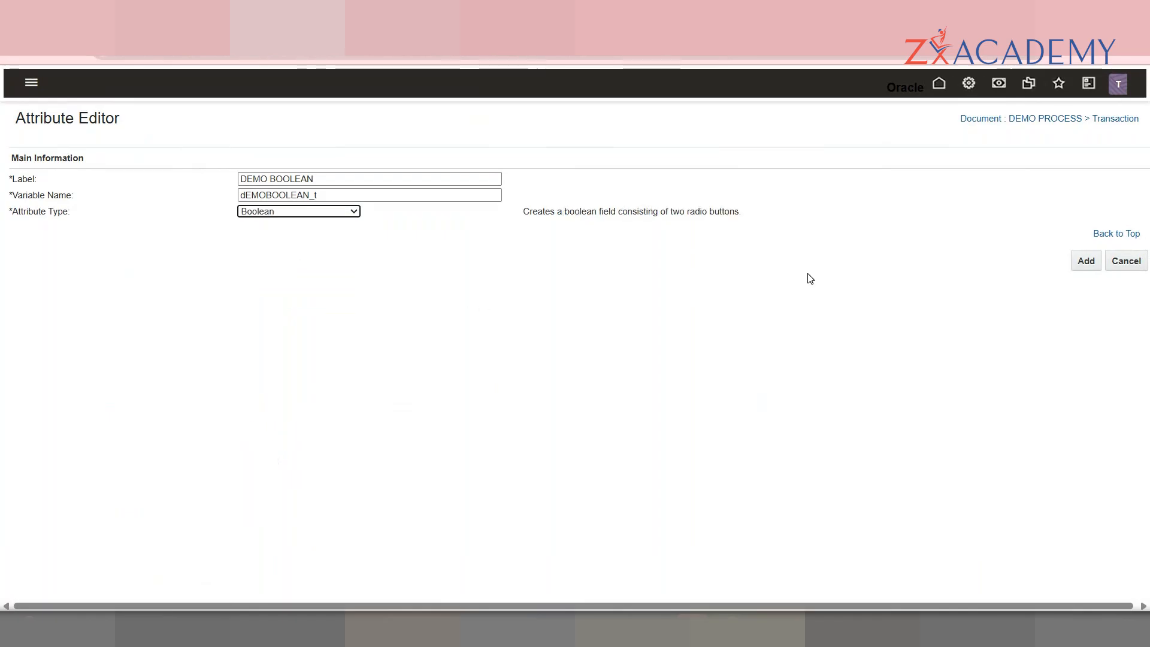
left_click(1087, 261)
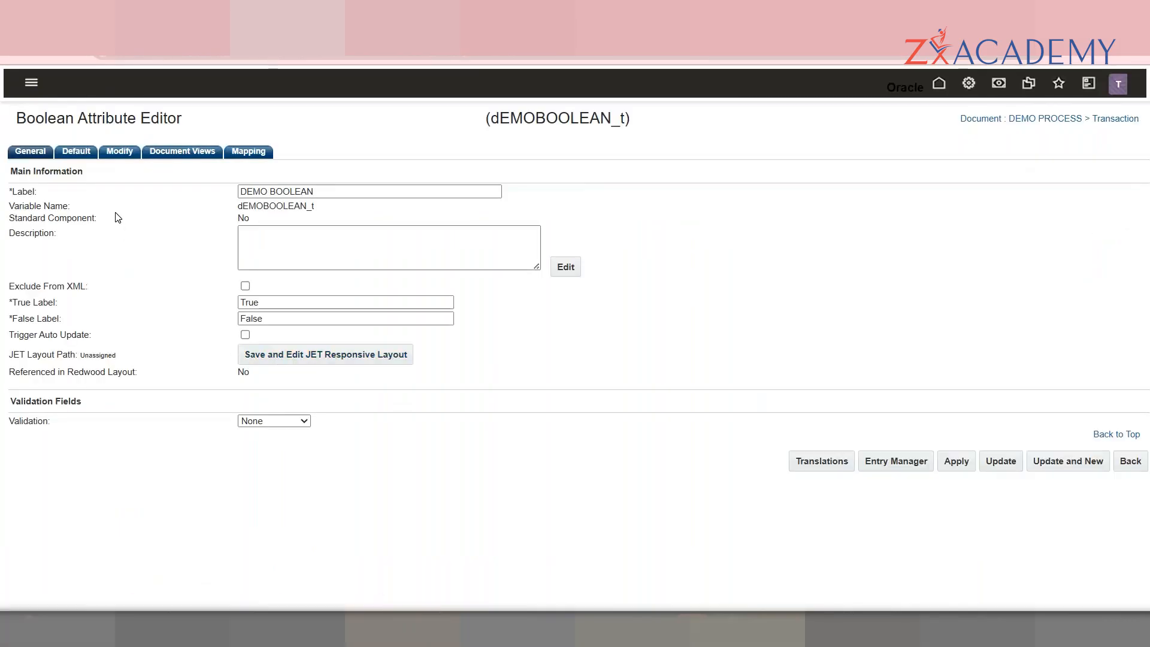
Step: Review DEMO BOOLEAN's Label, Variable Name and True/False label settings
double_click(16, 189)
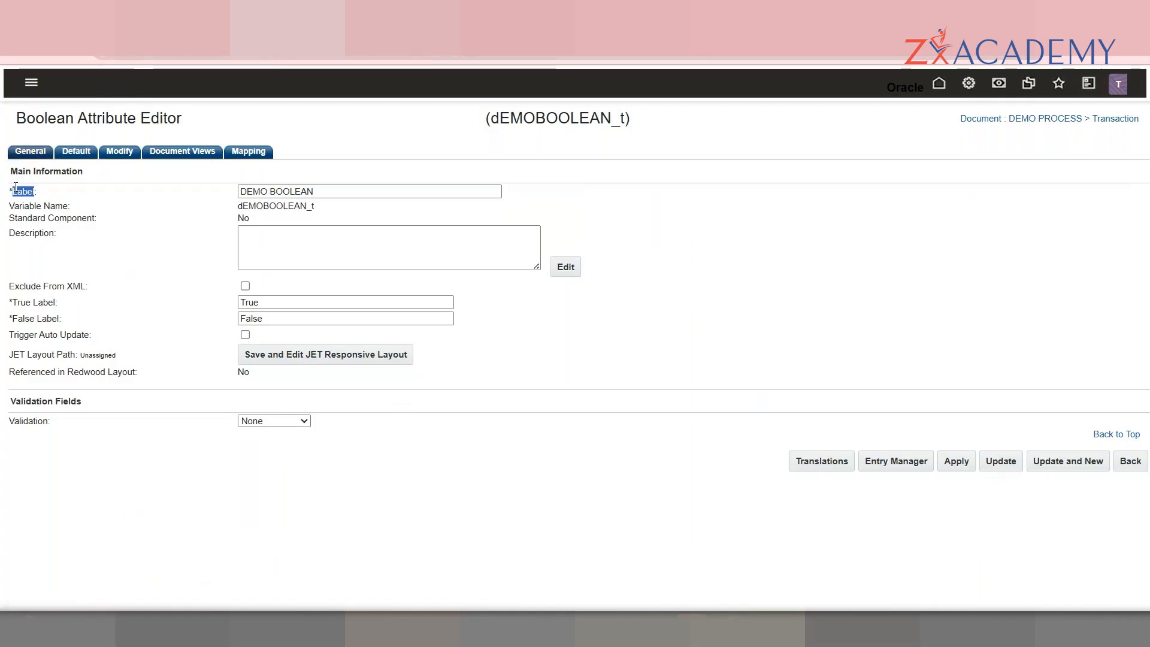
double_click(55, 205)
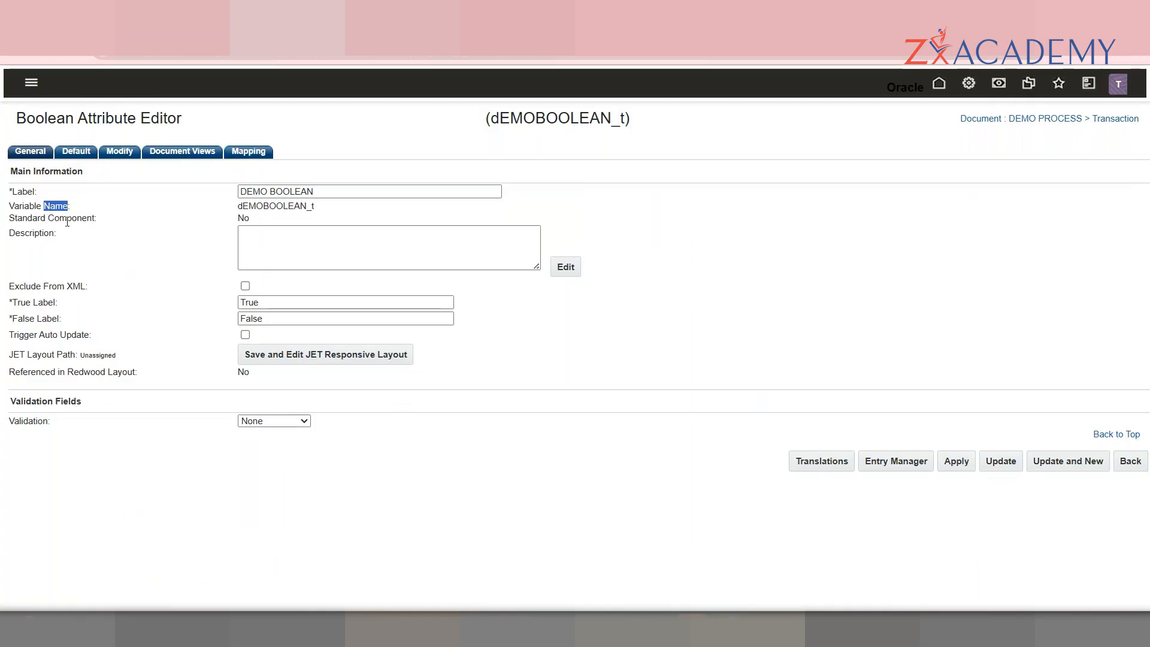
double_click(32, 302)
triple_click(51, 318)
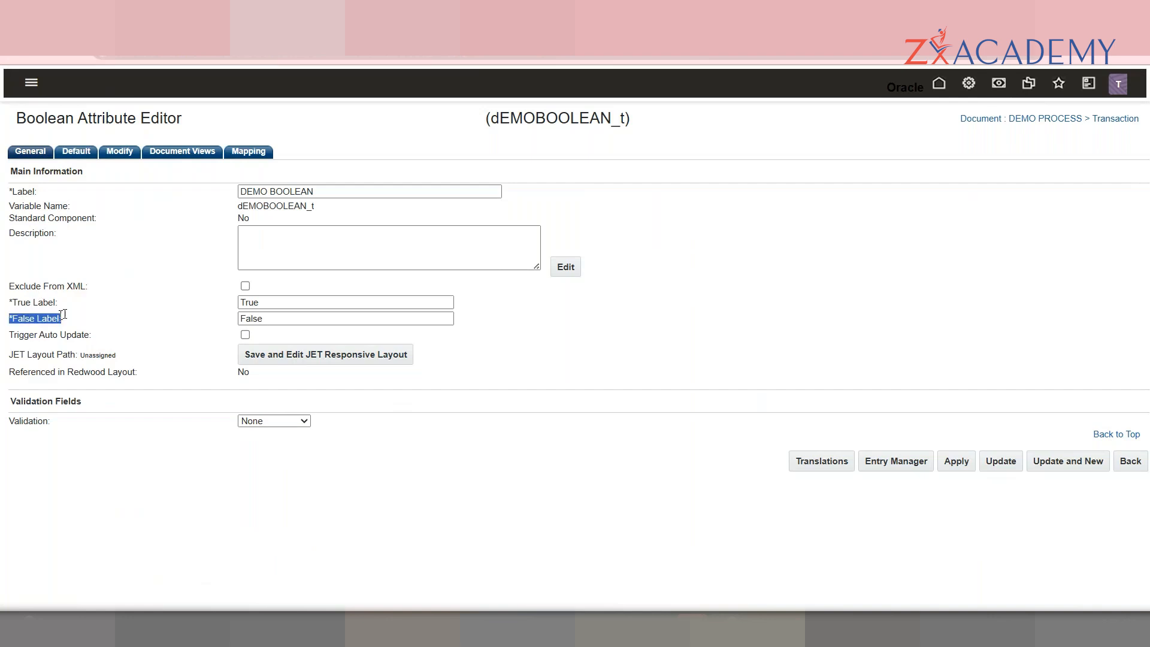
double_click(296, 307)
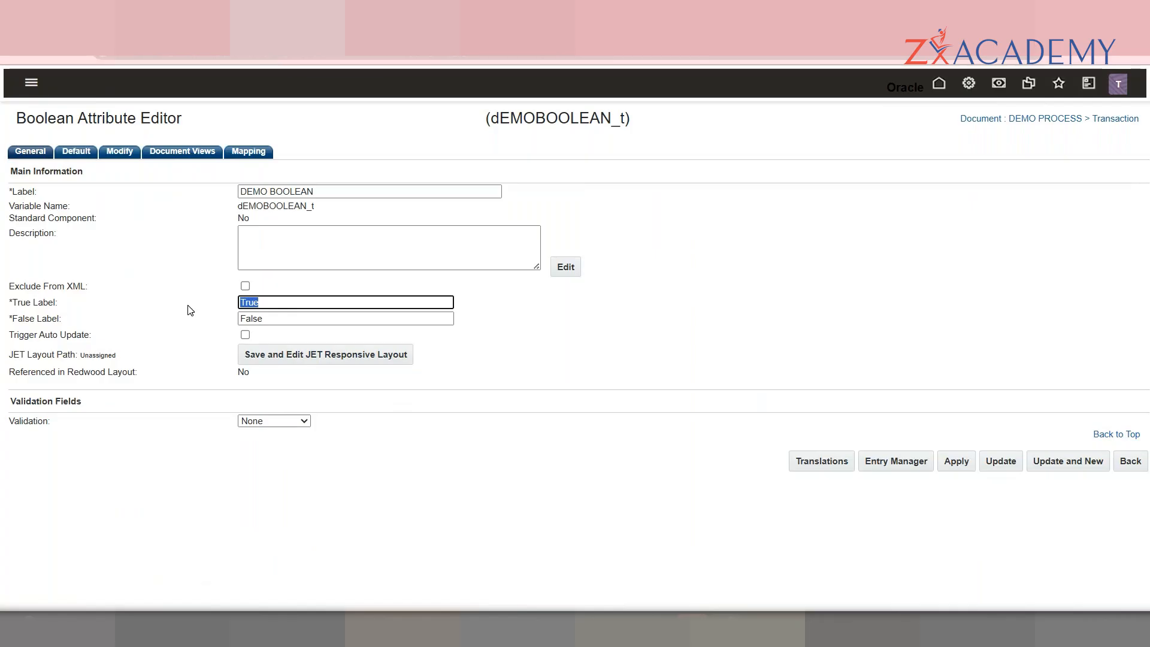
Step: Look over Trigger Auto Update and JET Layout Path, then show the None/Must be True/Must be False validation choices
triple_click(59, 335)
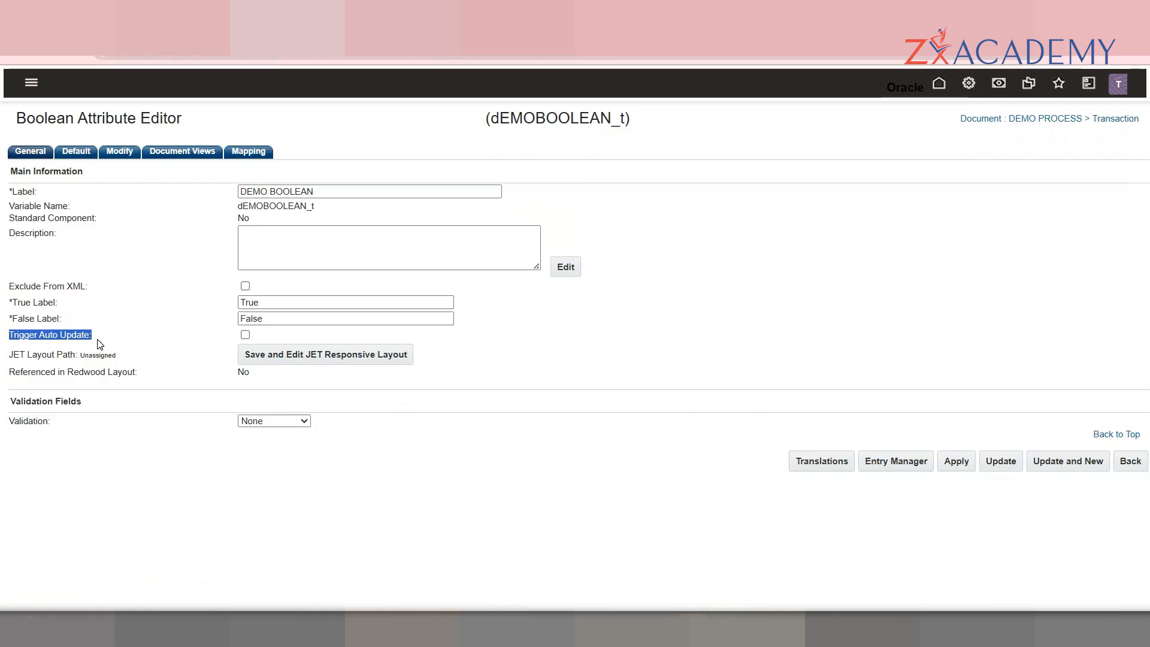
double_click(42, 353)
double_click(57, 337)
left_click(72, 338)
double_click(72, 337)
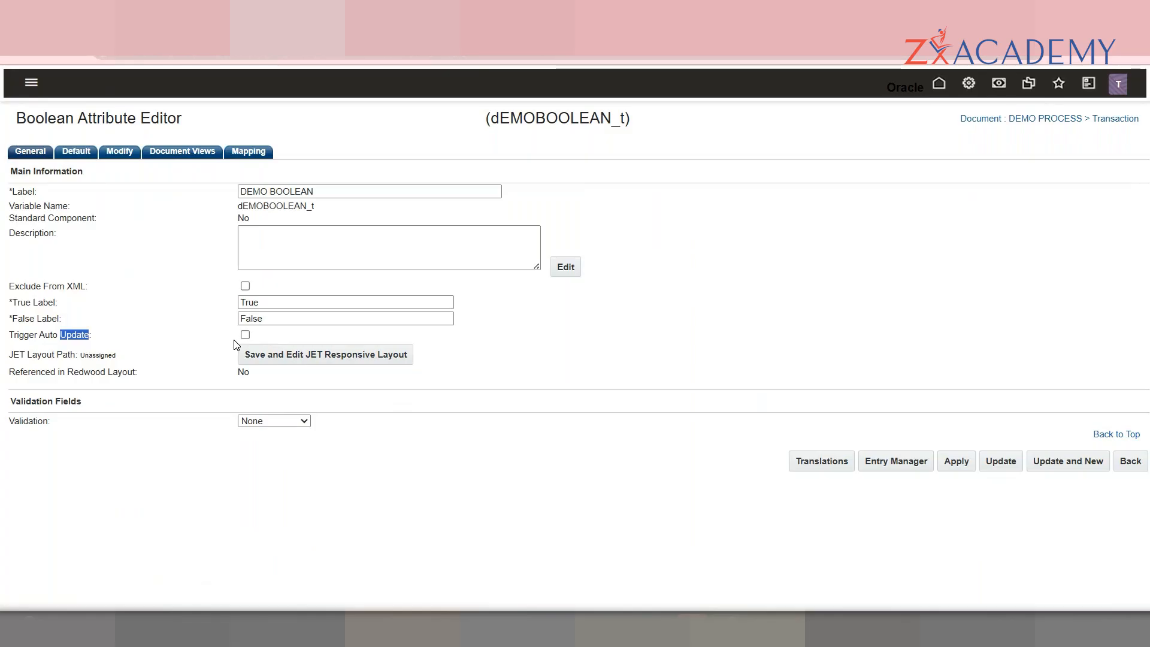
left_click(53, 372)
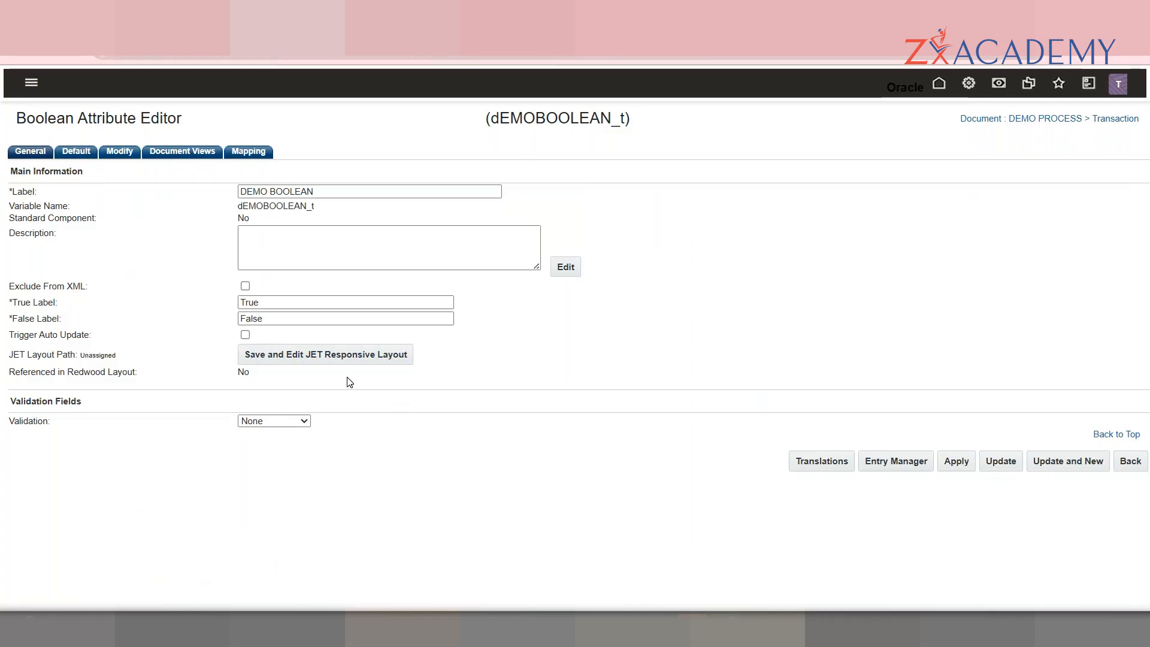
left_click(293, 421)
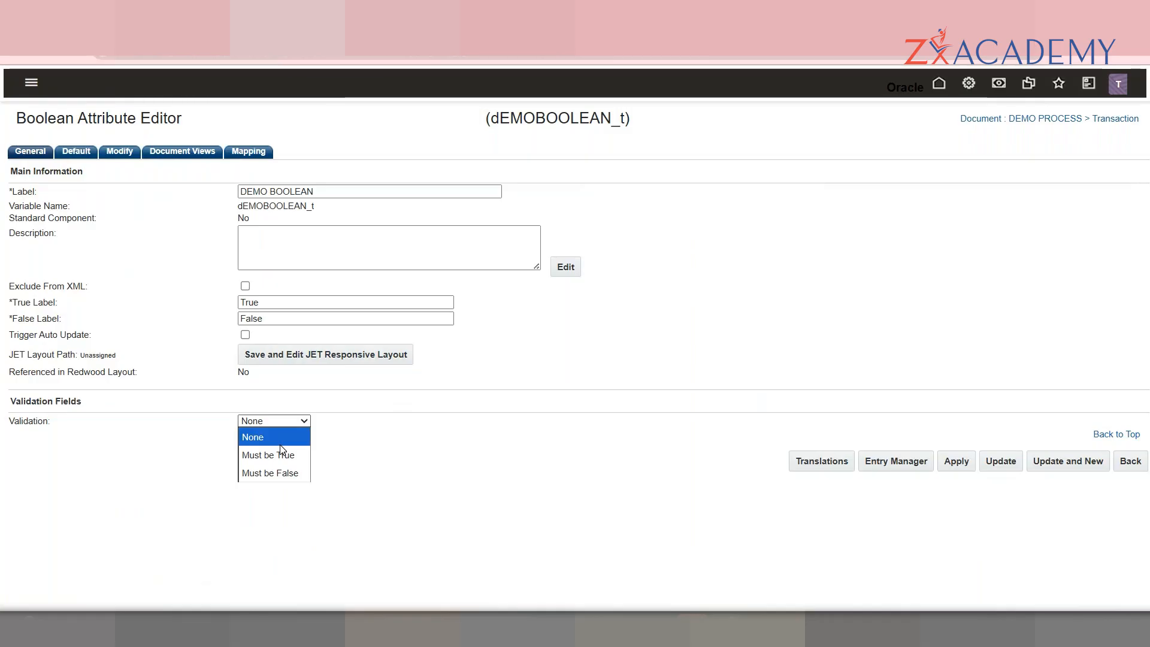
Step: Keep validation at None and view the Default settings, showing default value False
left_click(123, 395)
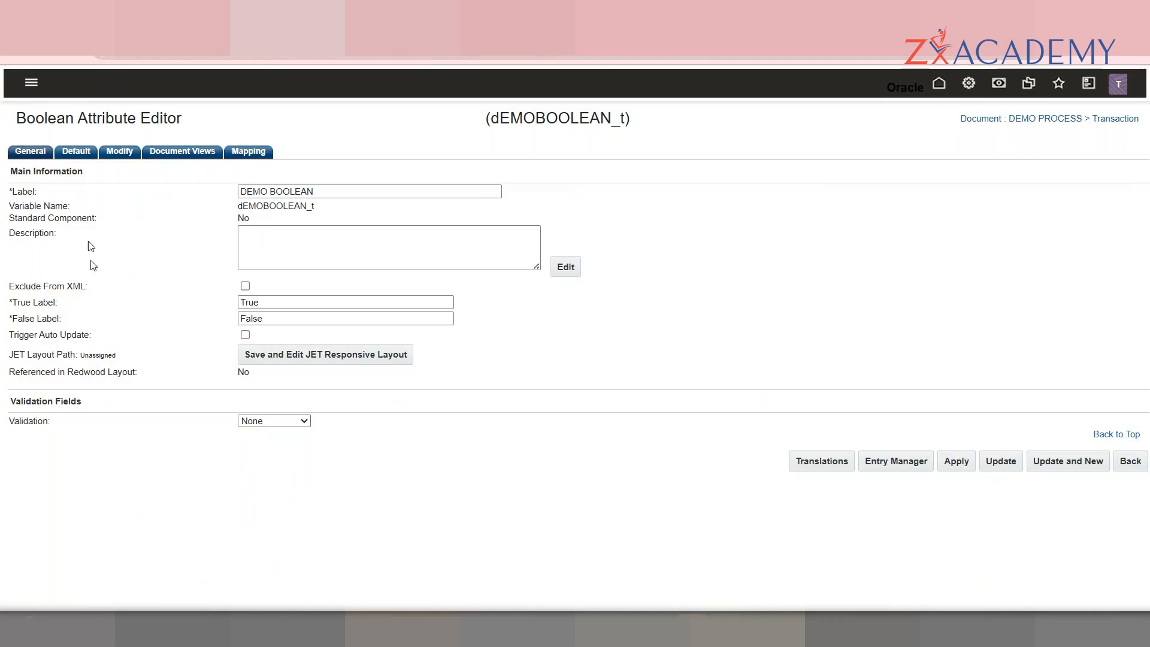
left_click(77, 151)
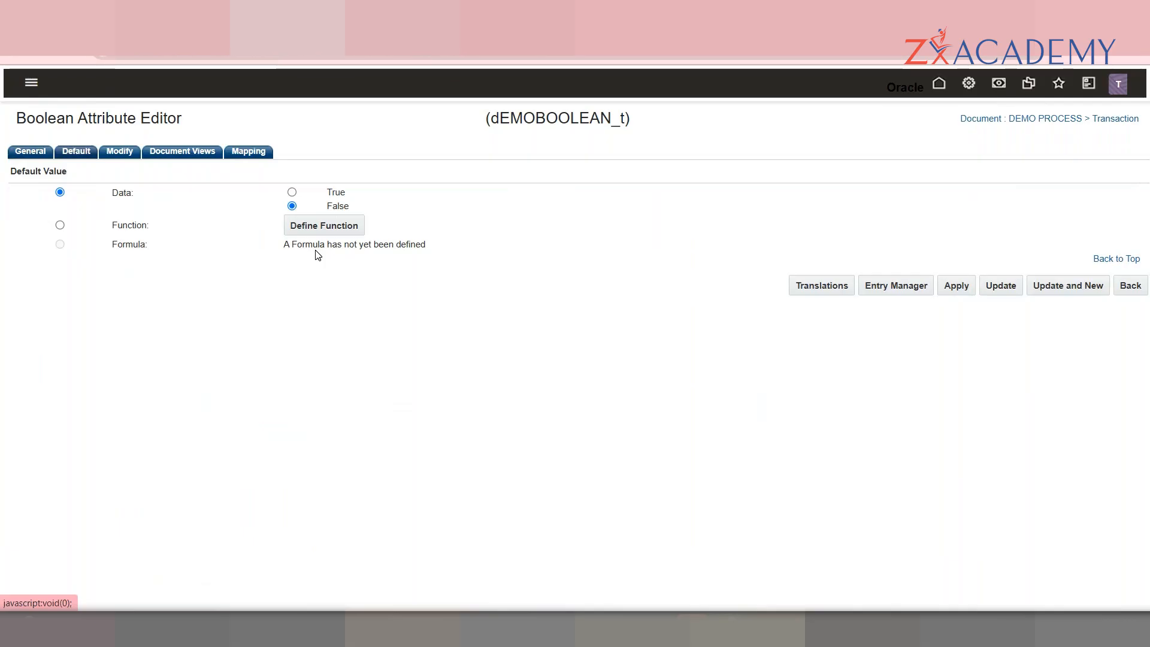
Step: Switch dEMOBOOLEAN_t's default value source from fixed Data to Function
double_click(115, 193)
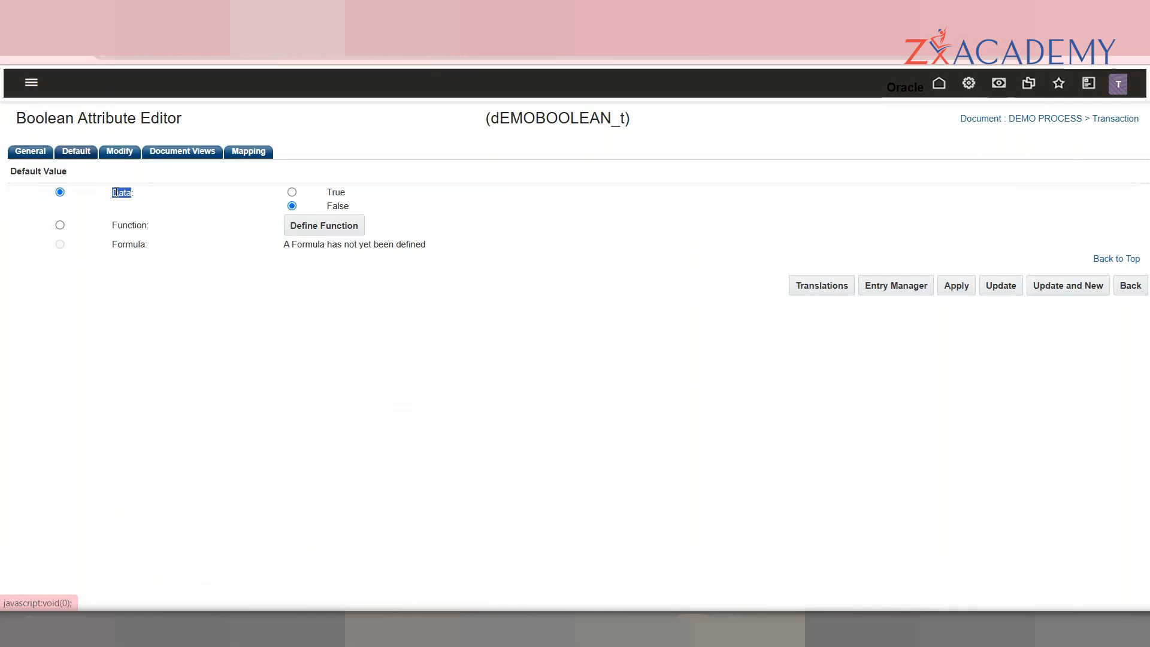
left_click(59, 226)
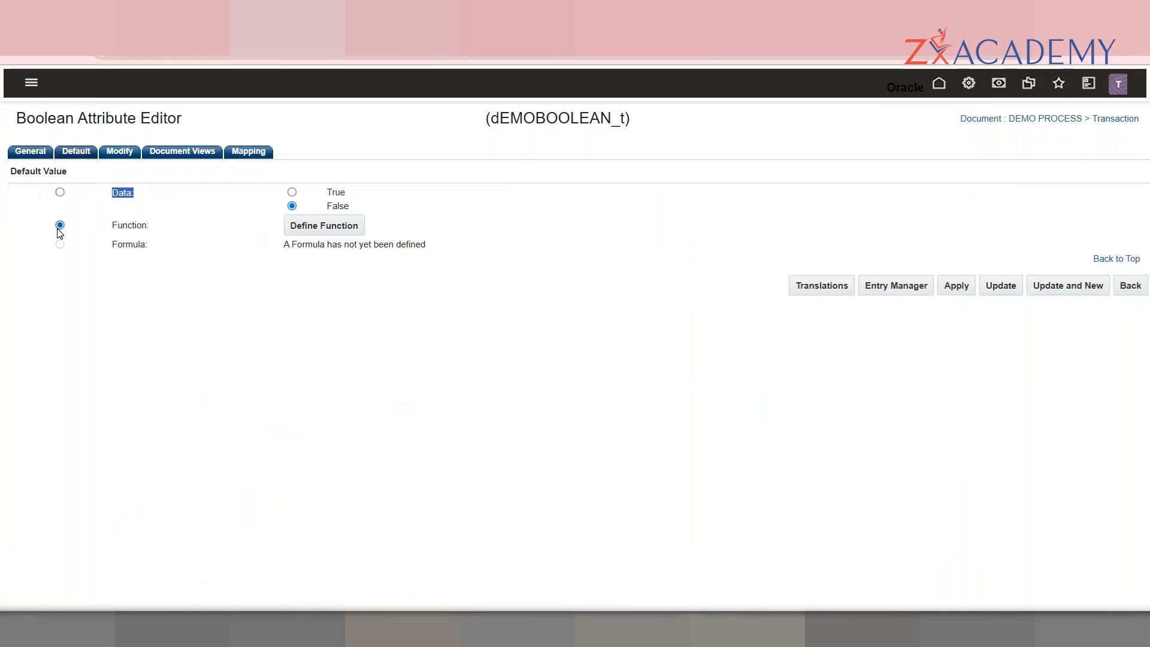
double_click(136, 224)
Step: Preview the transaction and transaction line variables in Define Function, closing without selecting any
left_click(333, 230)
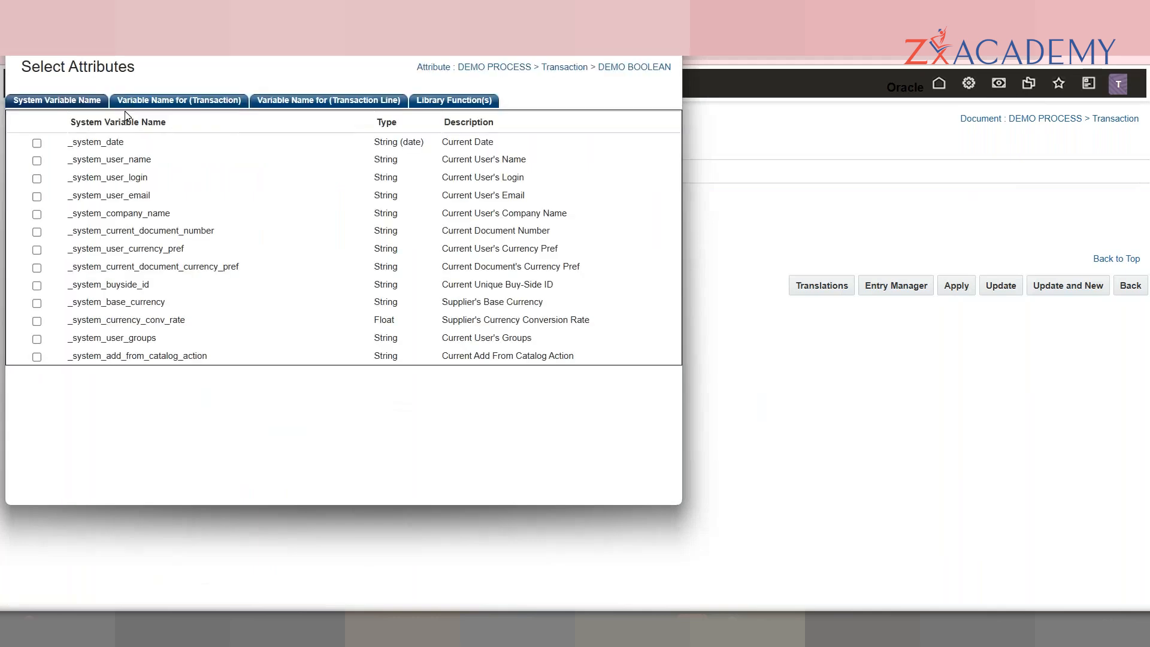
left_click(160, 101)
left_click(377, 102)
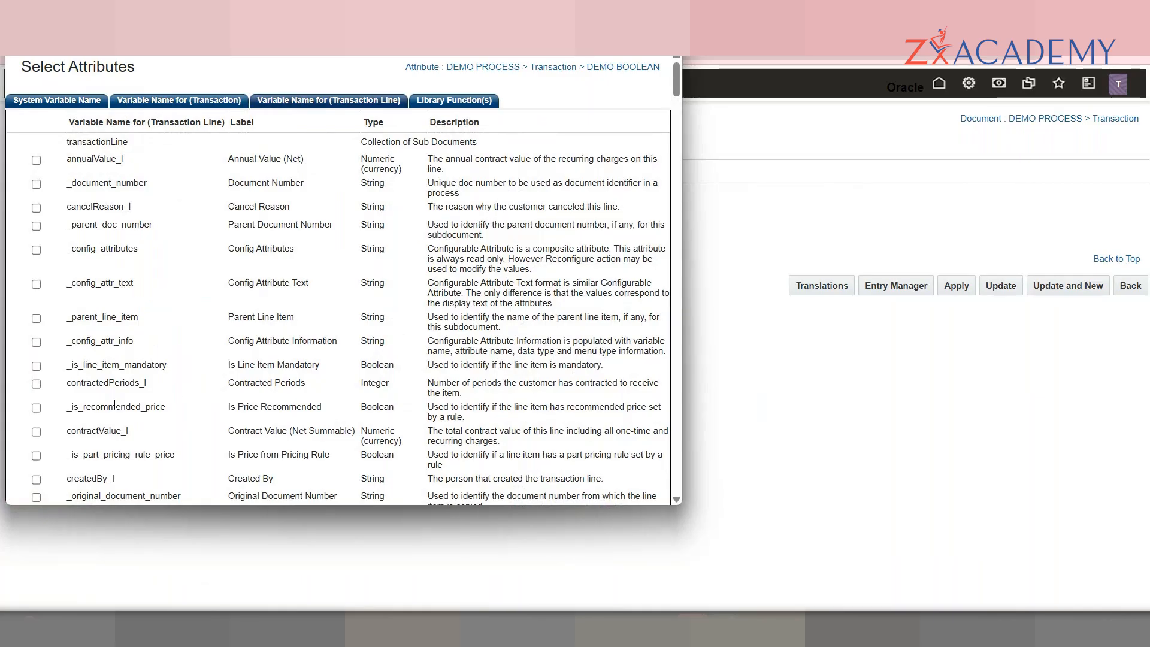
left_click(817, 211)
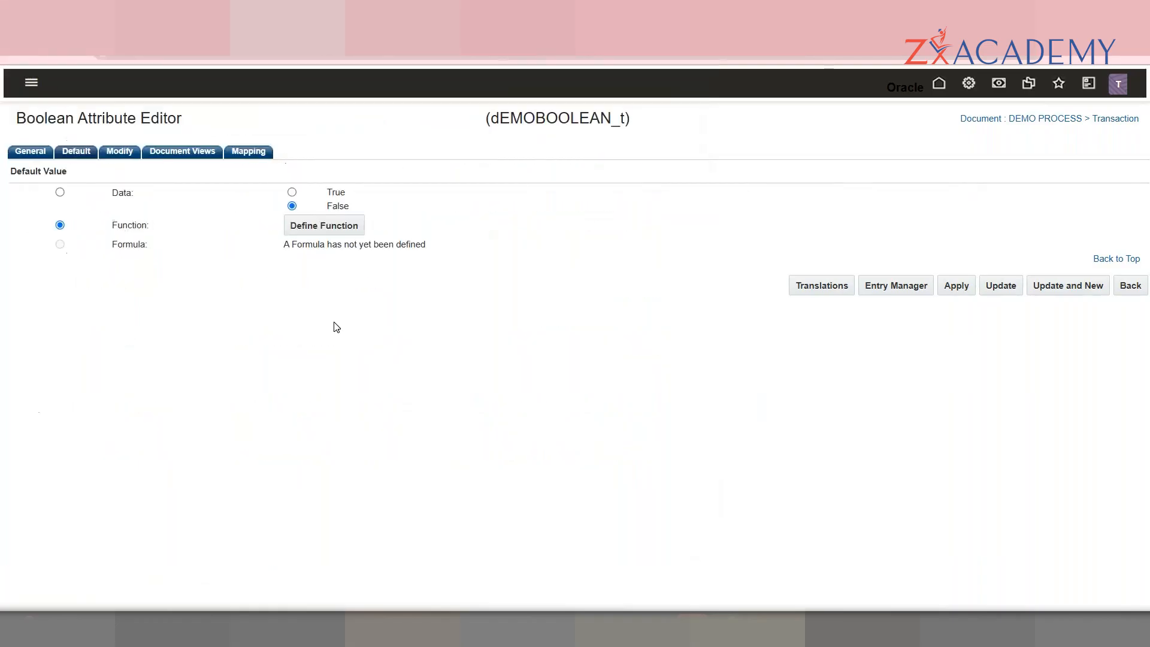
double_click(145, 247)
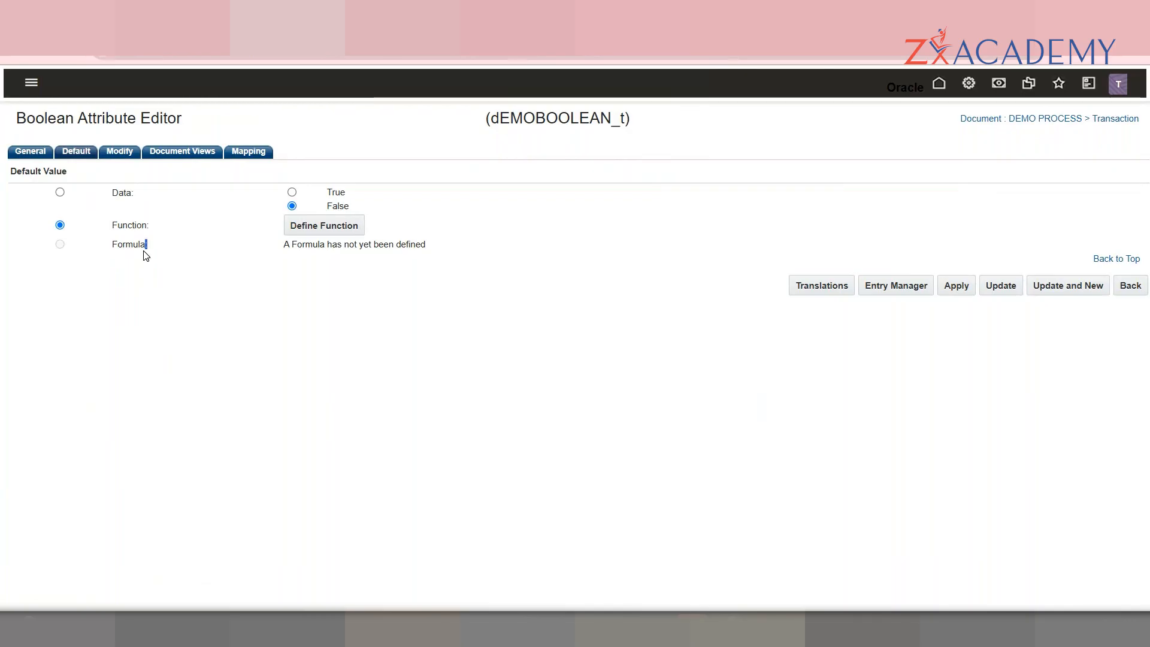
triple_click(141, 250)
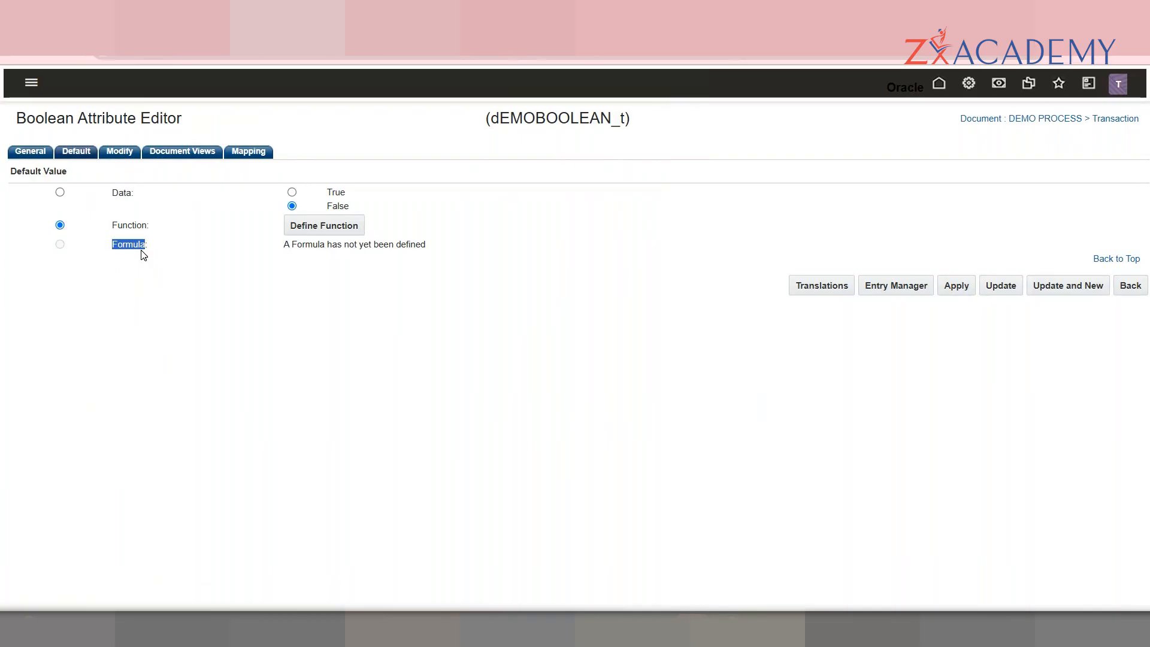
left_click(193, 266)
Step: Review dEMOBOOLEAN_t's action modification settings, pointing out the Accept Quote action
left_click(118, 151)
mouse_move(1146, 216)
left_mouse_down()
mouse_move(1147, 472)
mouse_move(1144, 210)
left_mouse_up()
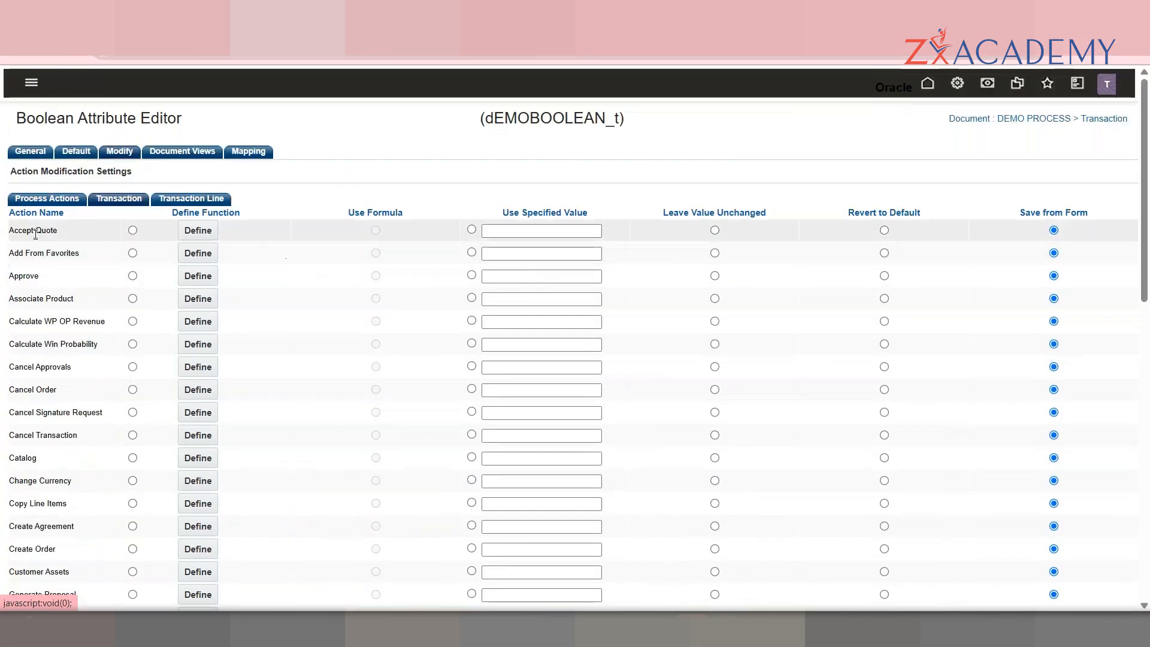
triple_click(12, 209)
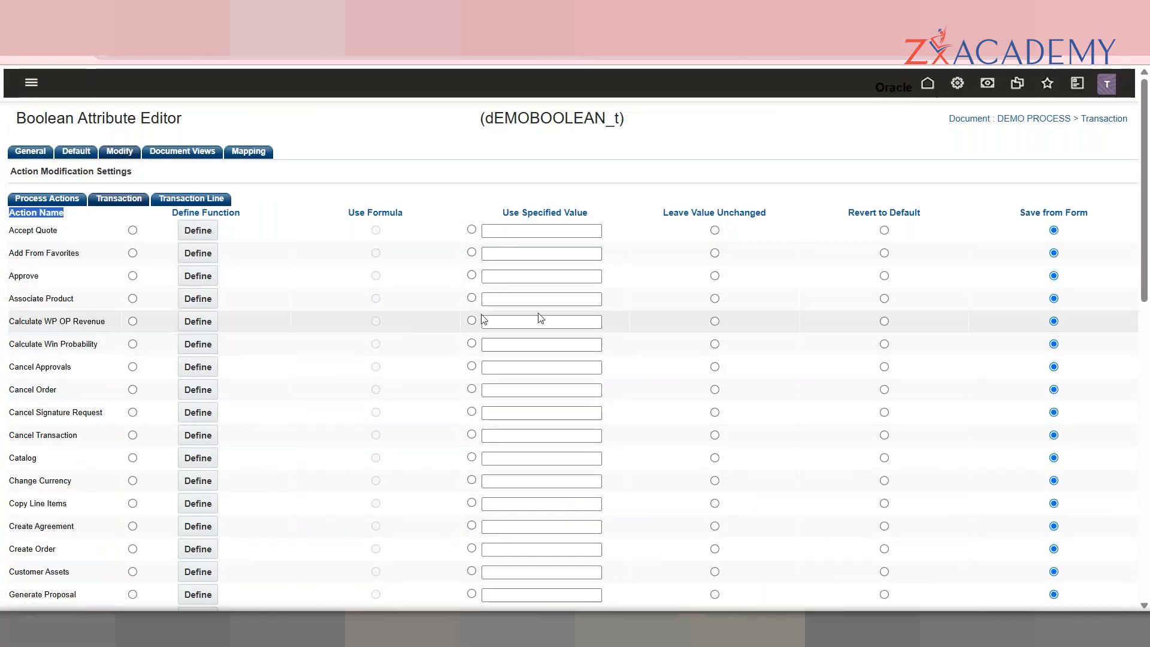
mouse_move(1147, 185)
left_mouse_down()
mouse_move(1146, 457)
mouse_move(1145, 186)
left_mouse_up()
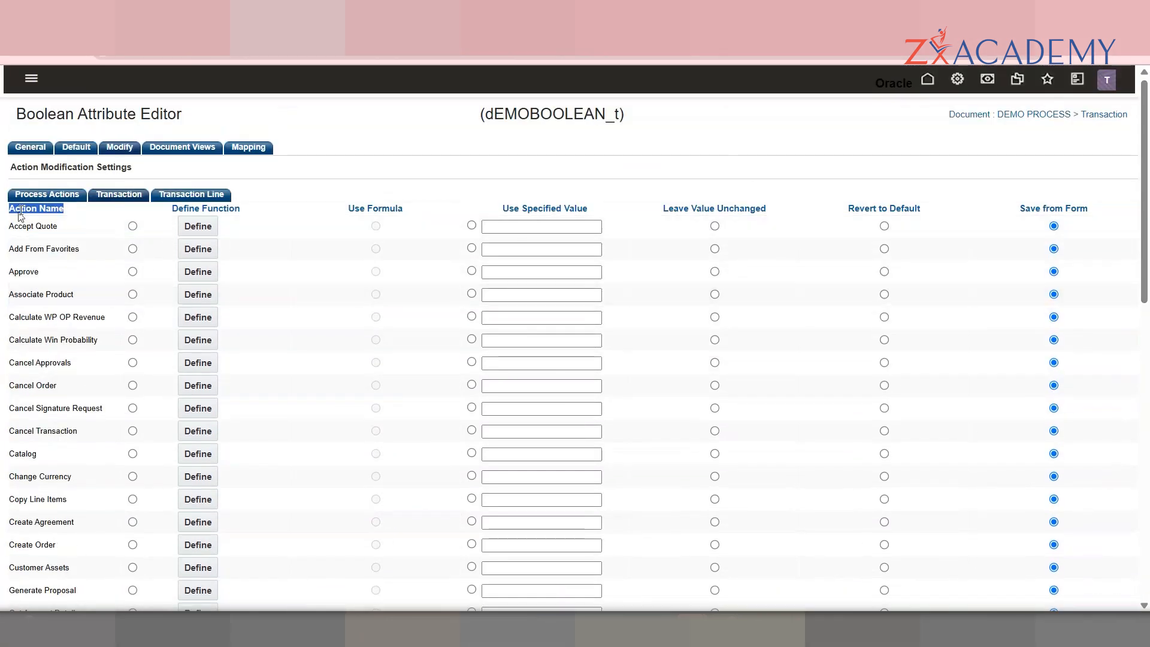
double_click(43, 227)
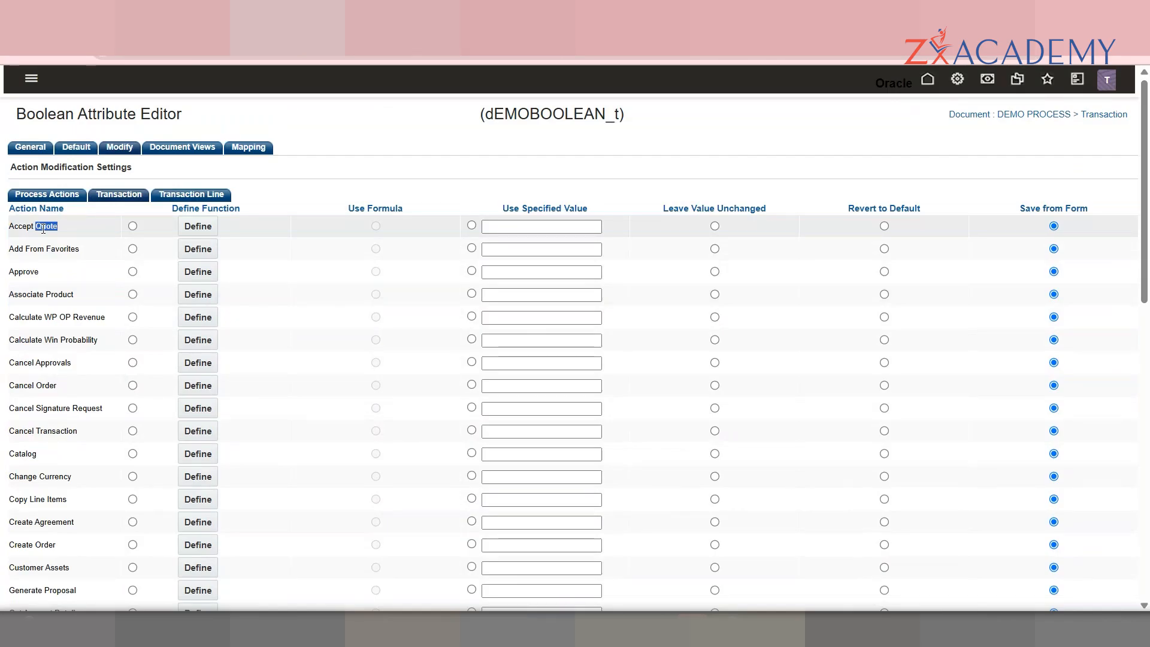
double_click(561, 117)
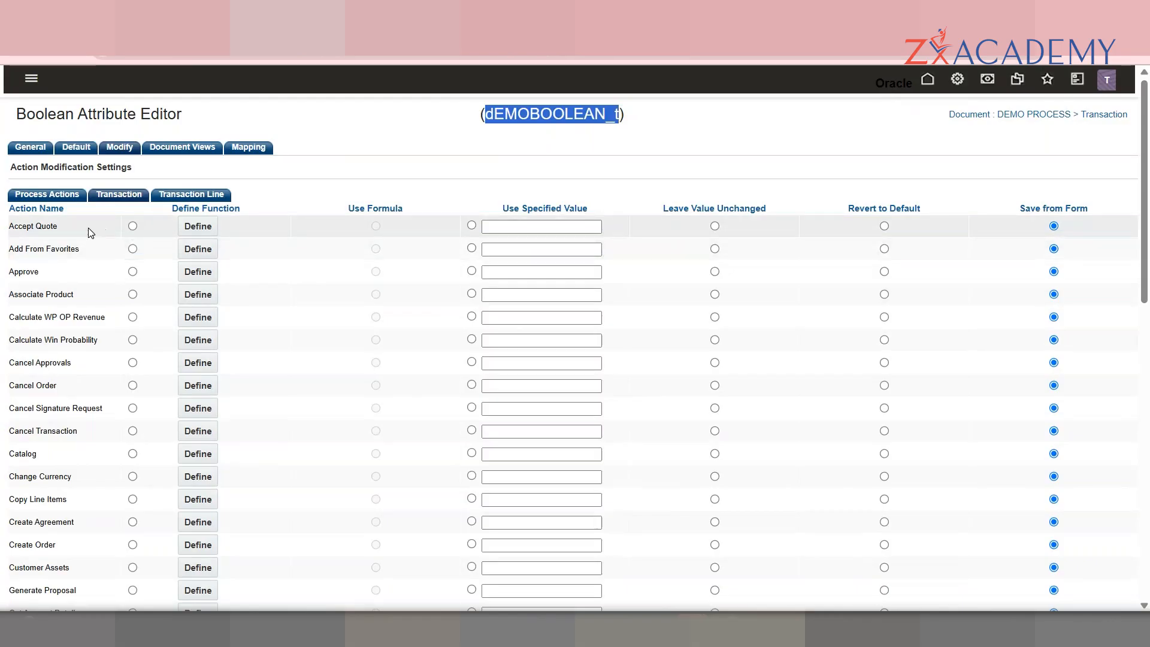
Step: Try Function, Specified Value and Leave Unchanged for Accept Quote, settling on Revert to Default
left_click(132, 226)
left_click(206, 229)
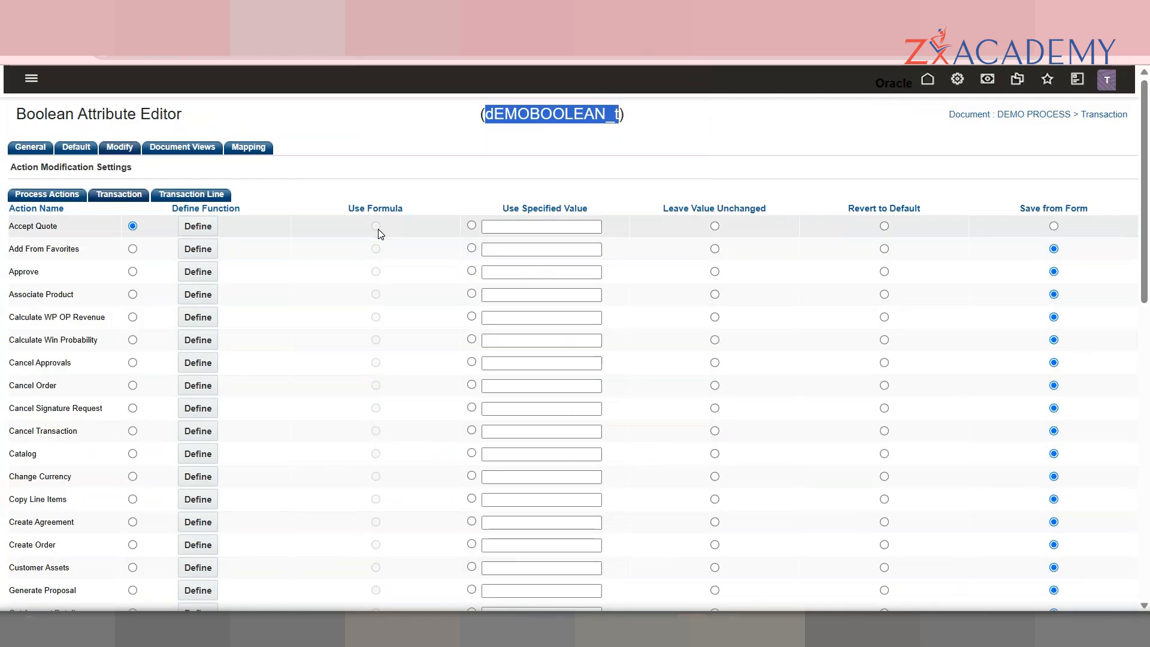
left_click(472, 226)
left_click(527, 225)
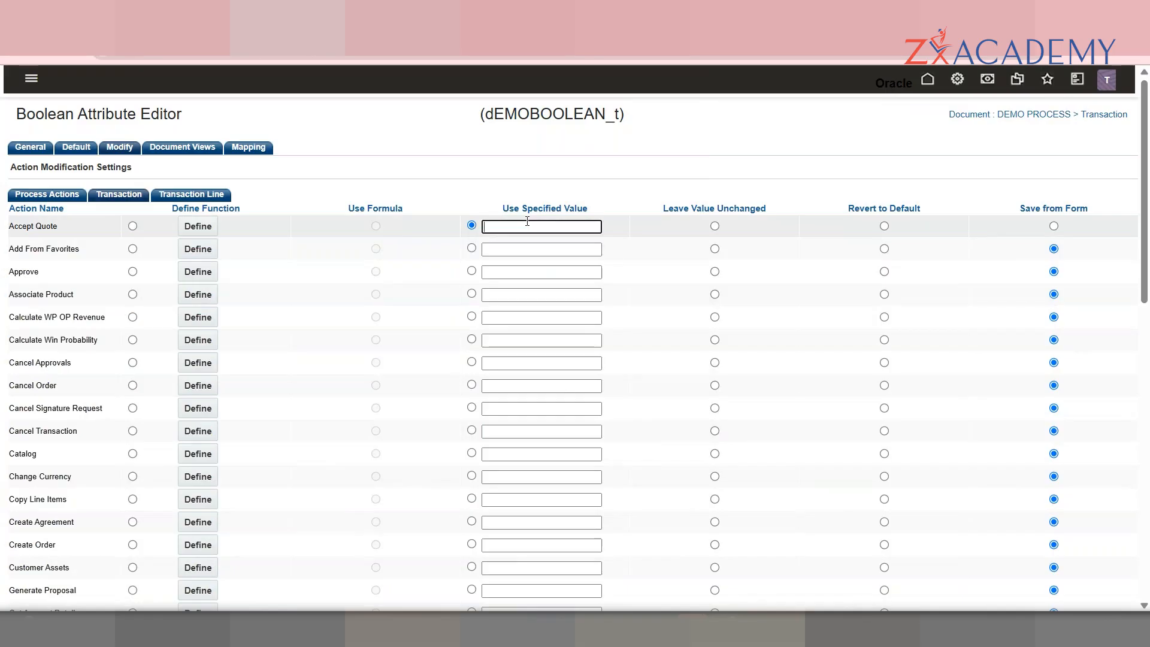
left_click(715, 225)
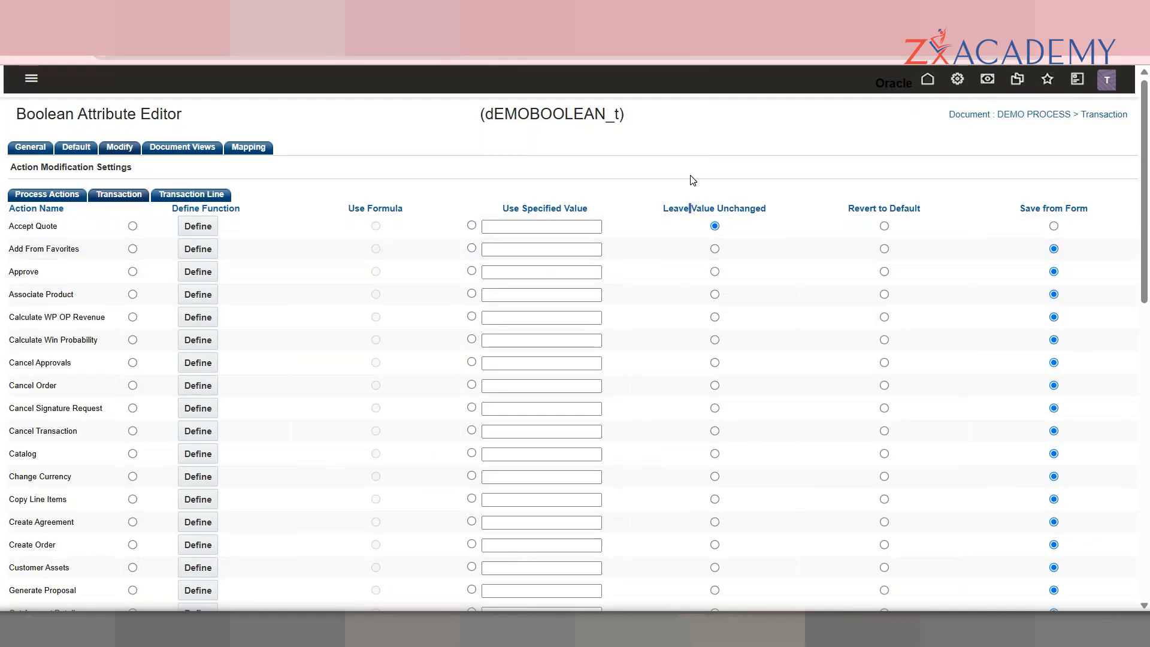
left_click(886, 227)
Step: Return DEMO BOOLEAN's default to the fixed Data value and review Accept Quote's Revert to Default
left_click(77, 147)
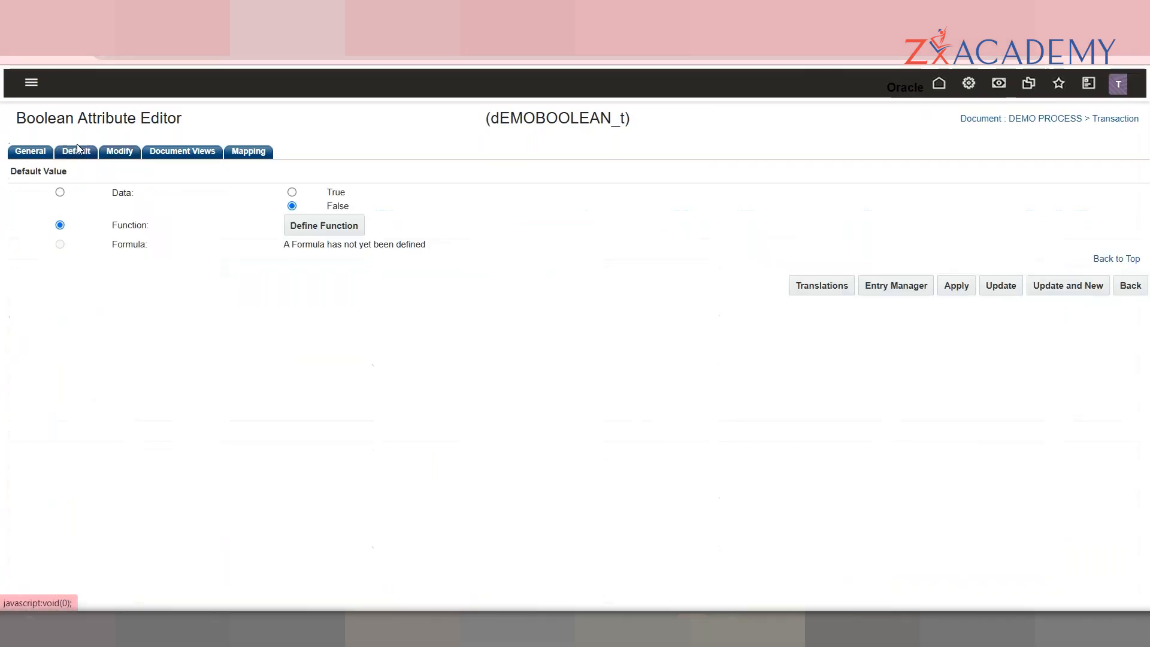
left_click(60, 192)
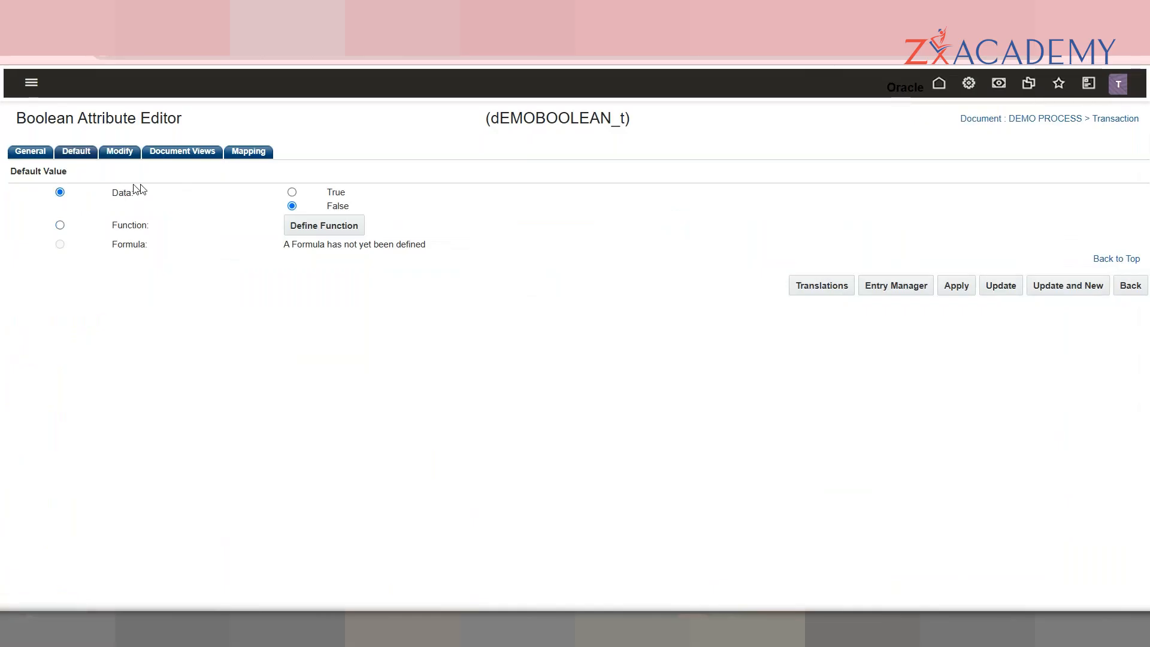
left_click(120, 153)
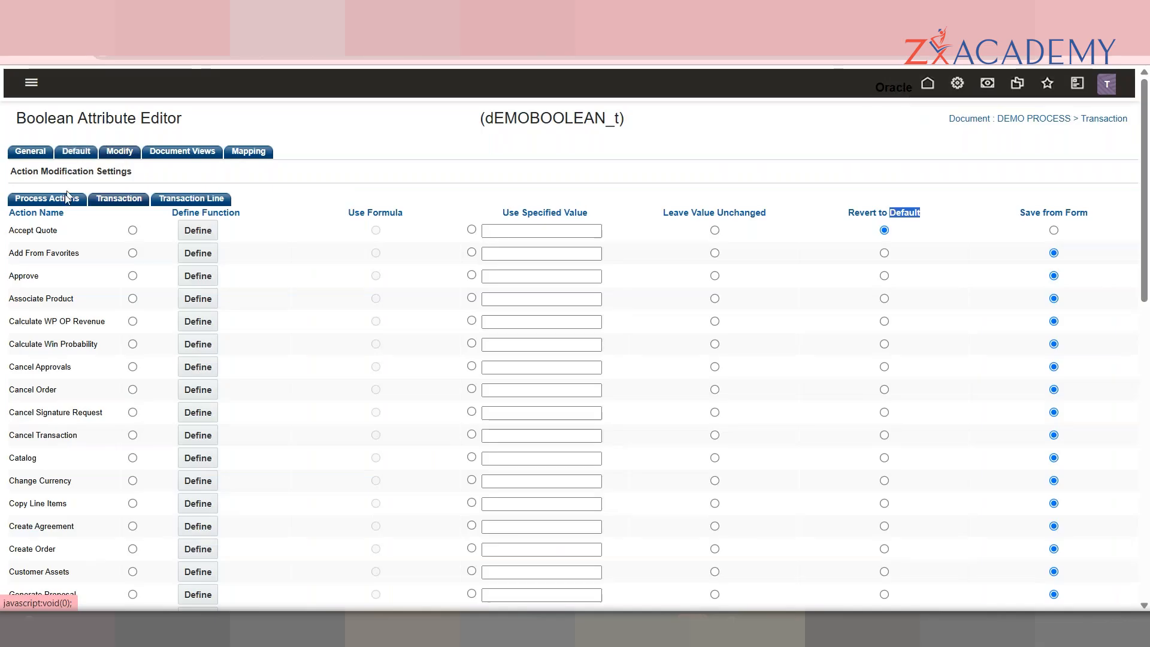
left_click(50, 238)
double_click(50, 239)
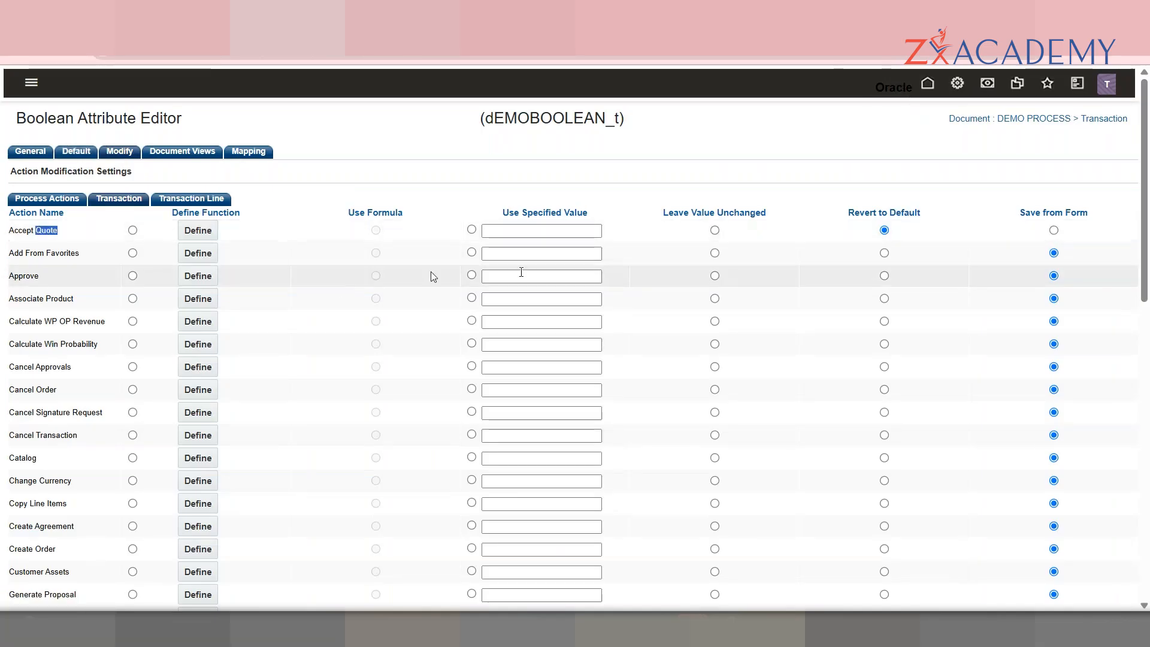
double_click(863, 212)
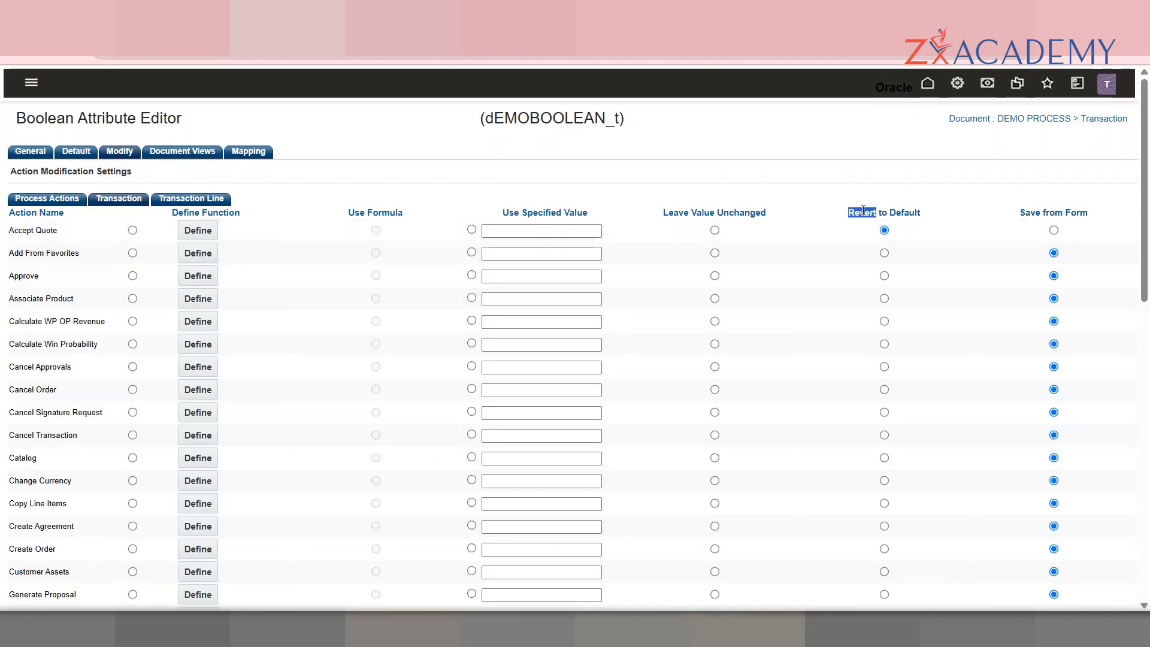
Step: Compare the Default and Modify settings, then set Accept Quote back to Save from Form
left_click(81, 153)
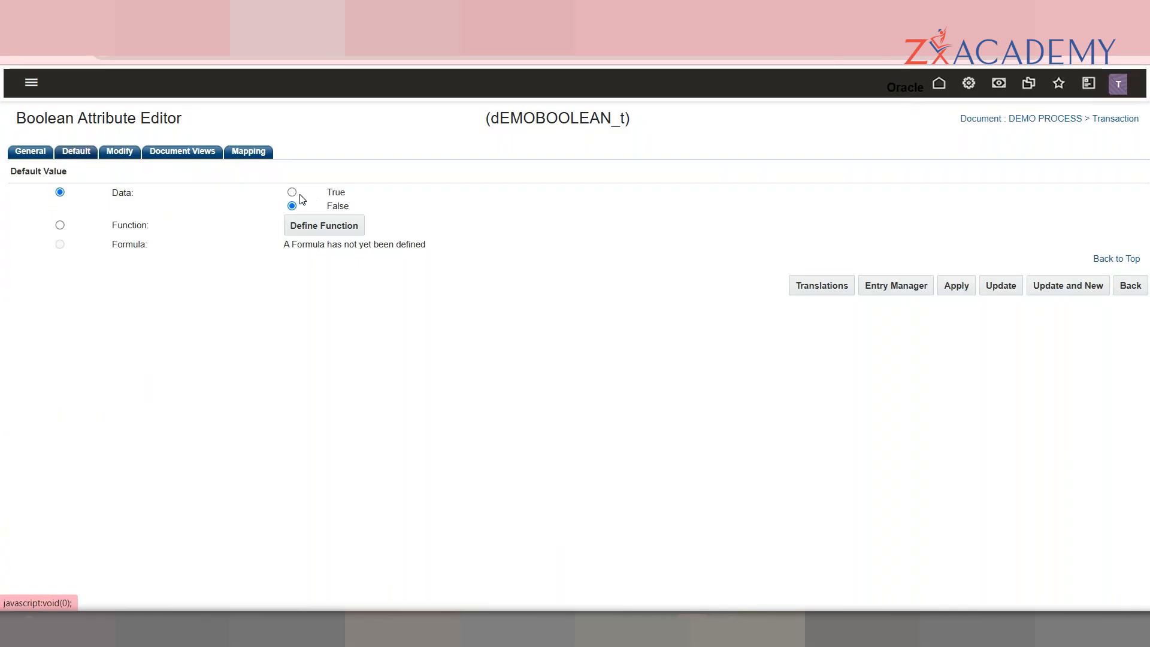
left_click(135, 154)
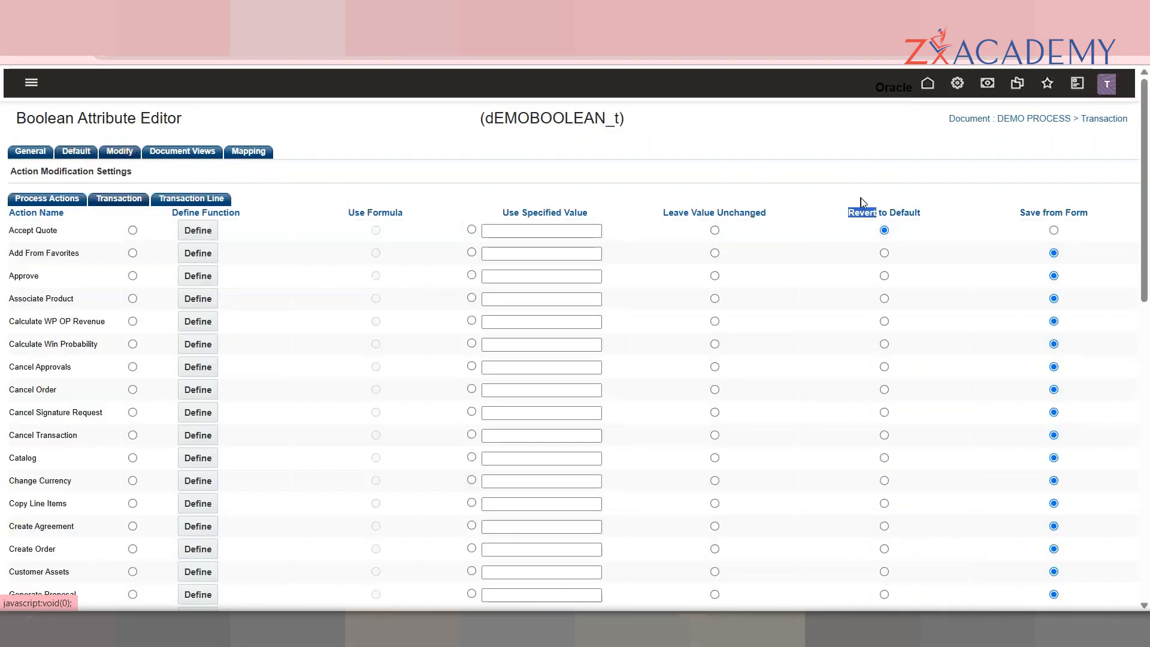
left_click(74, 155)
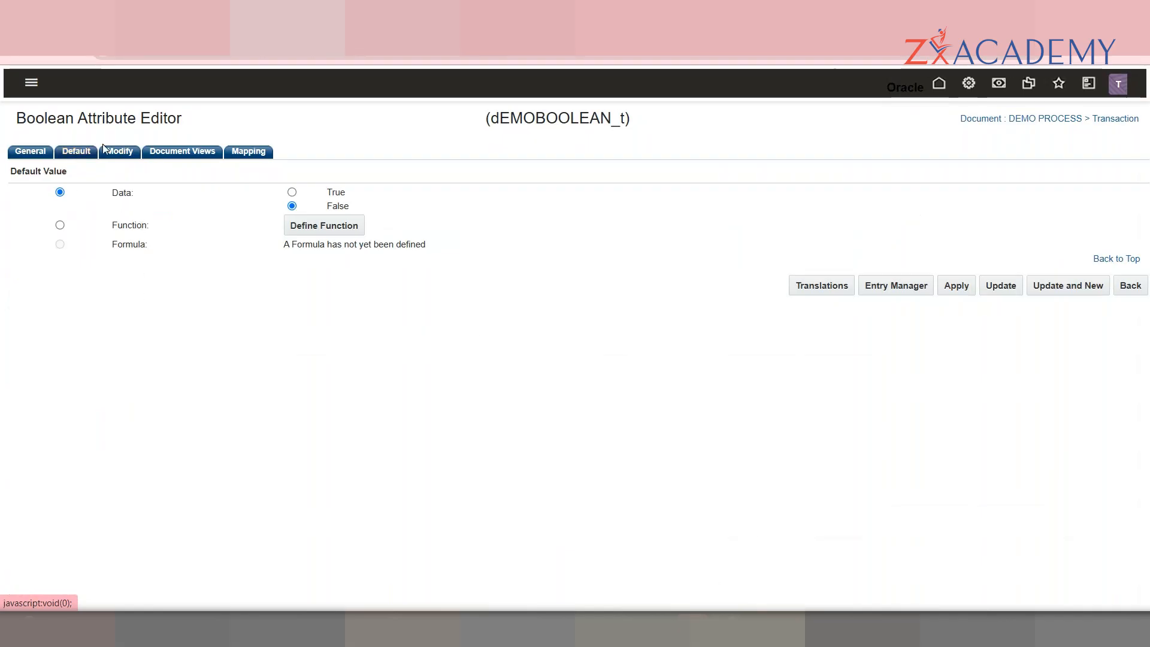
left_click(118, 157)
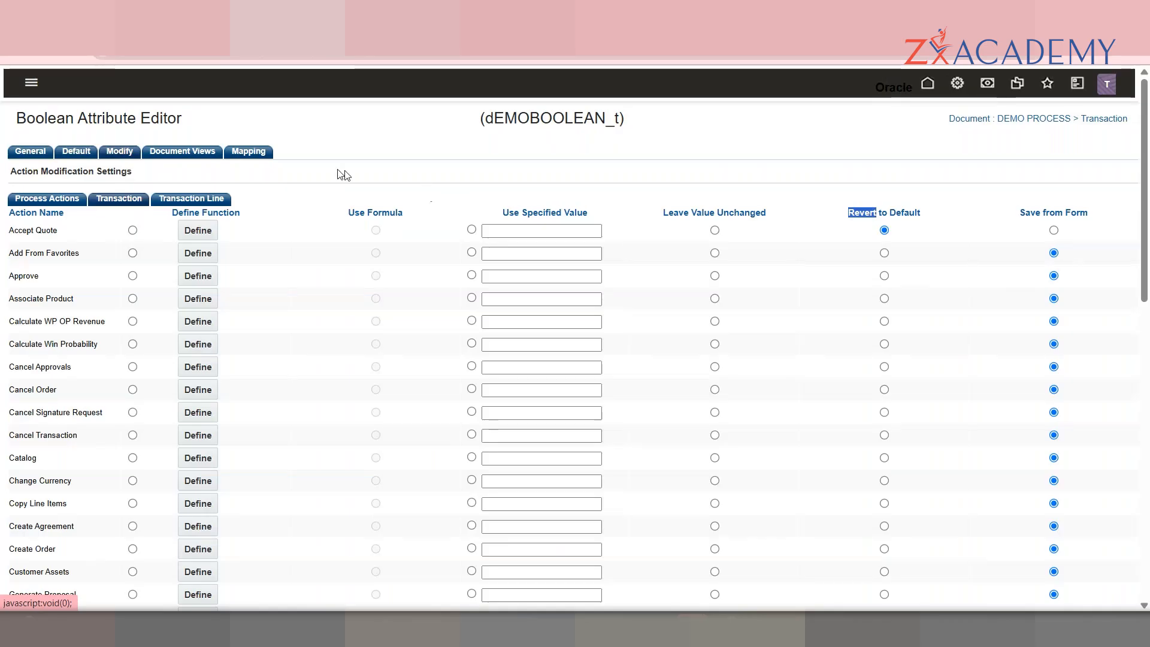
double_click(577, 125)
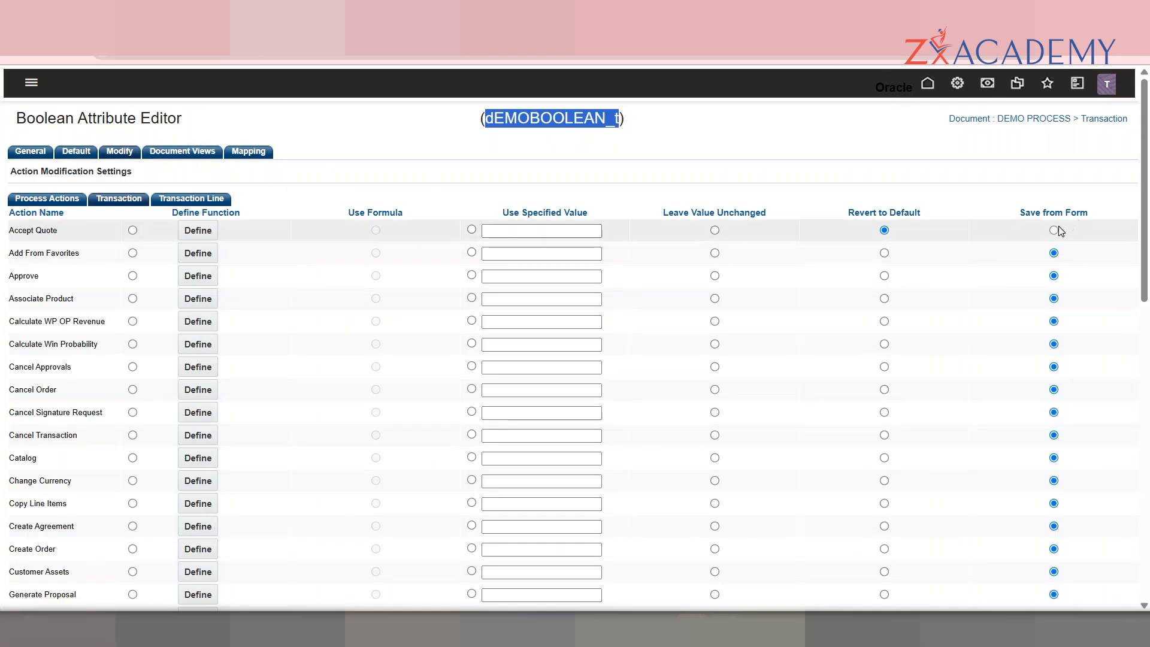
left_click(863, 161)
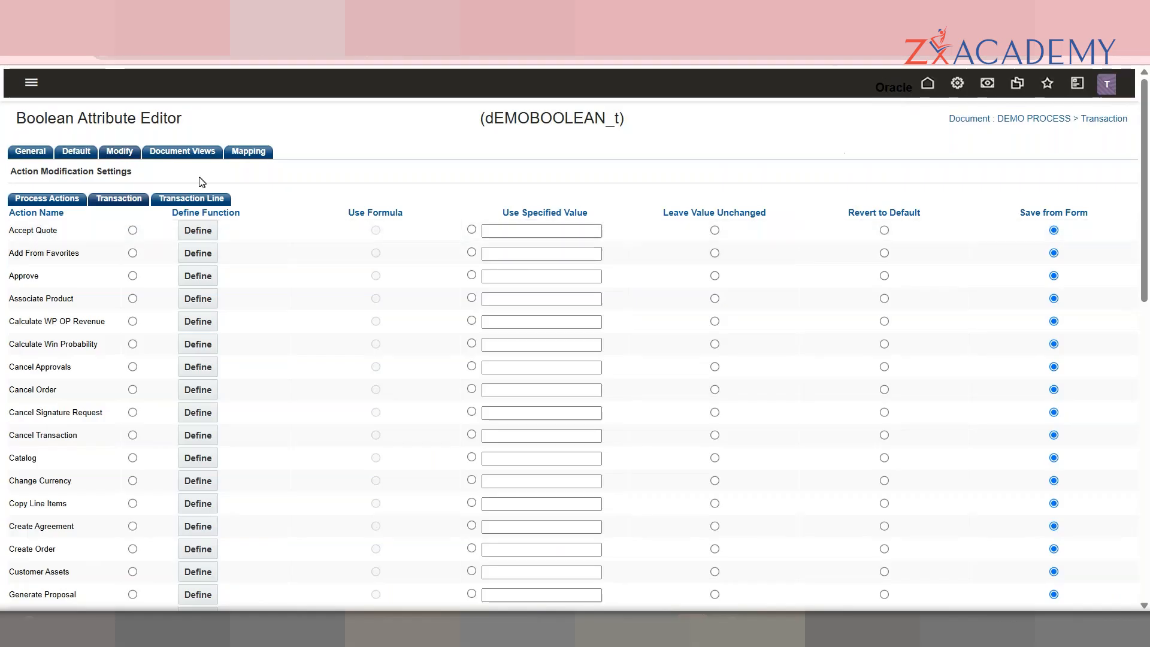
Step: Show dEMOBOOLEAN_t's Mapping Information, leaving Hide For Parts and Hide For Models unchecked
left_click(194, 157)
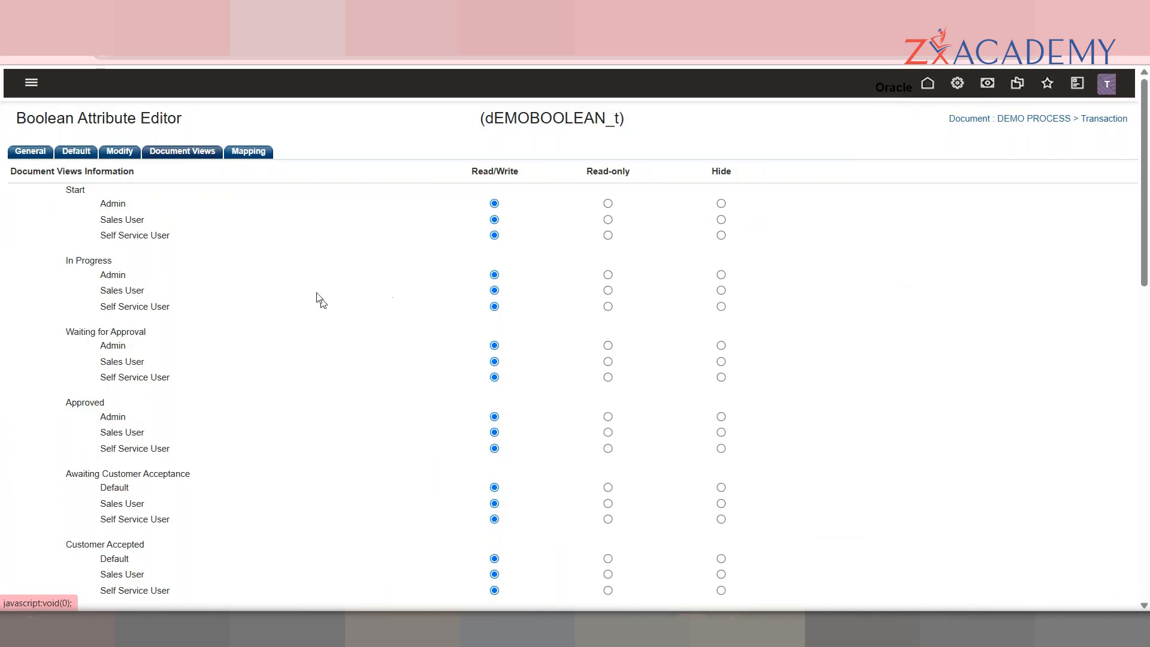
left_click(273, 155)
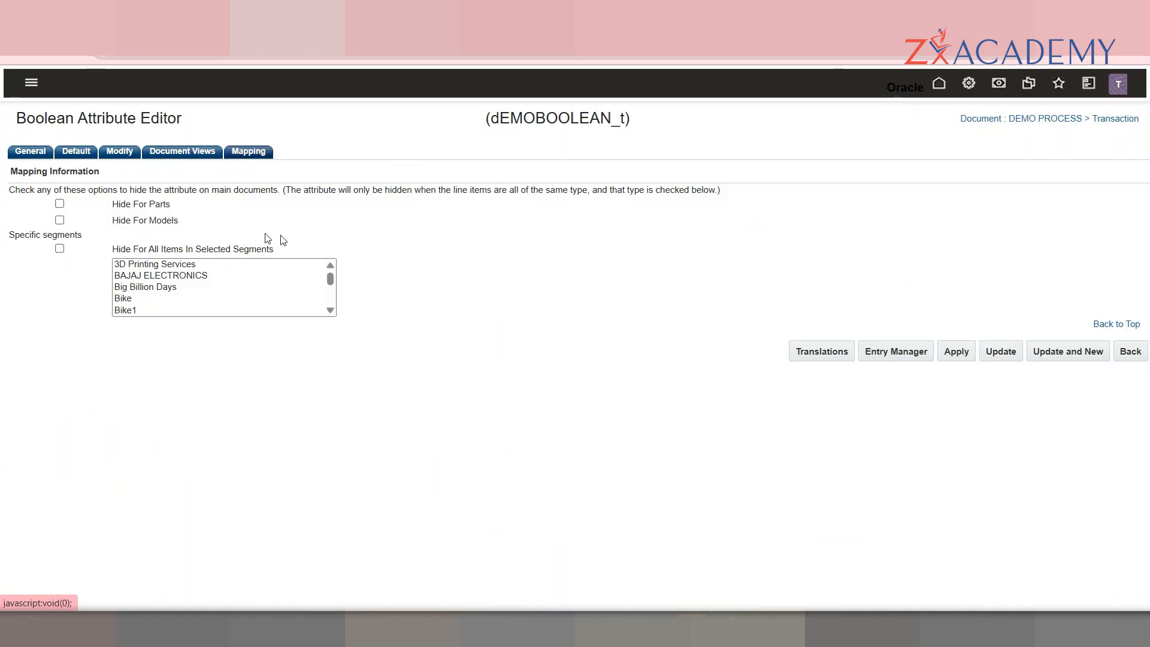
left_click_drag(330, 279, 334, 311)
scroll(329, 278, "up", 5)
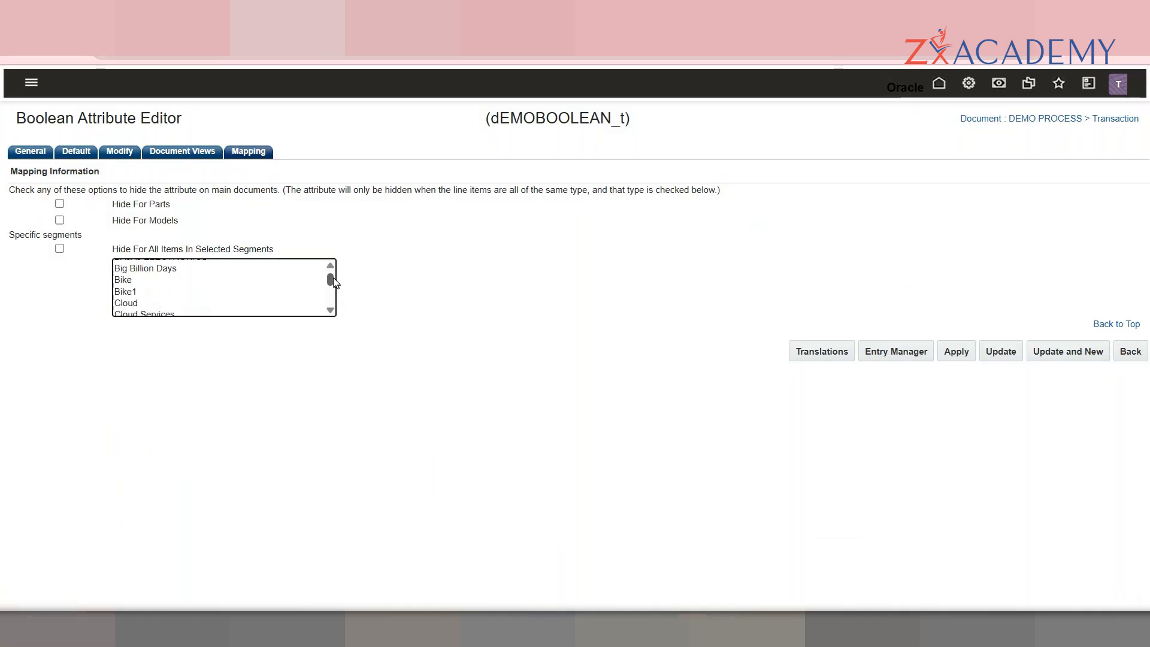
triple_click(144, 222)
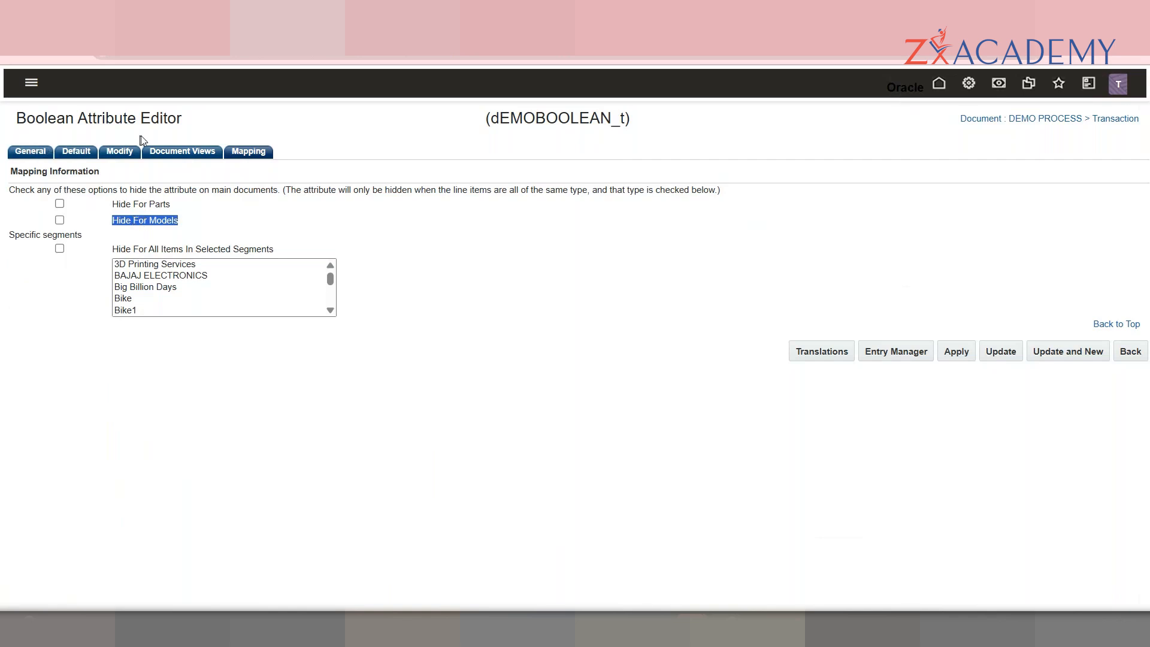
left_click(349, 159)
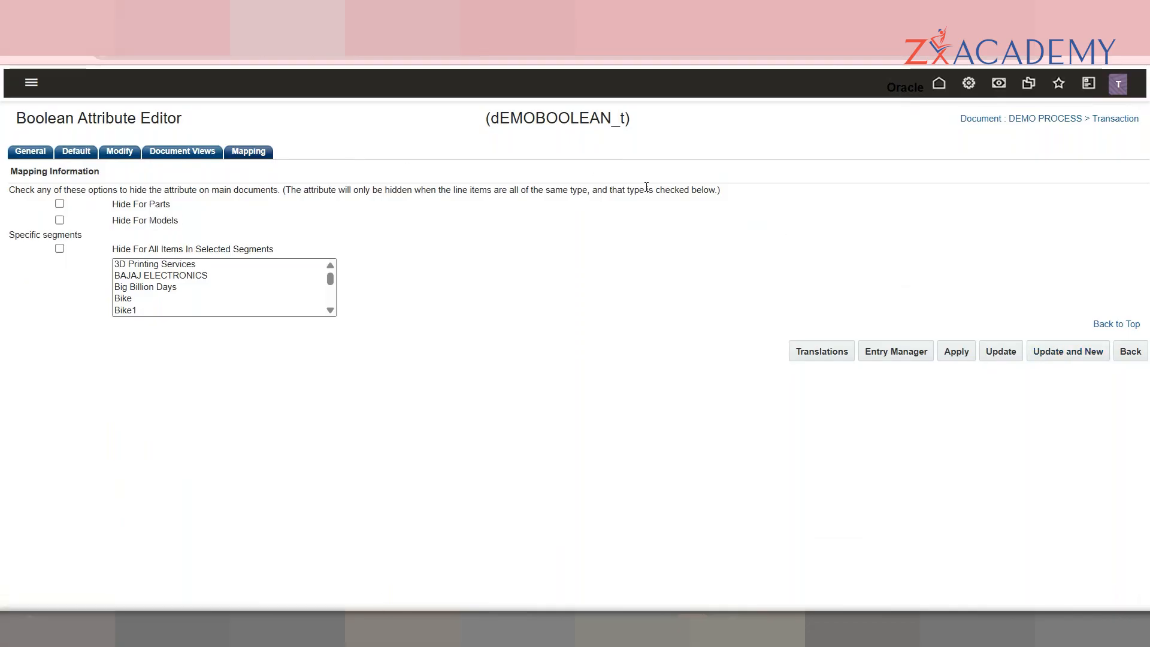
Step: Create a Currency attribute labelled 'DEMO CURRENCY' with generated variable name dEMOCURRENCY_t
left_click(278, 175)
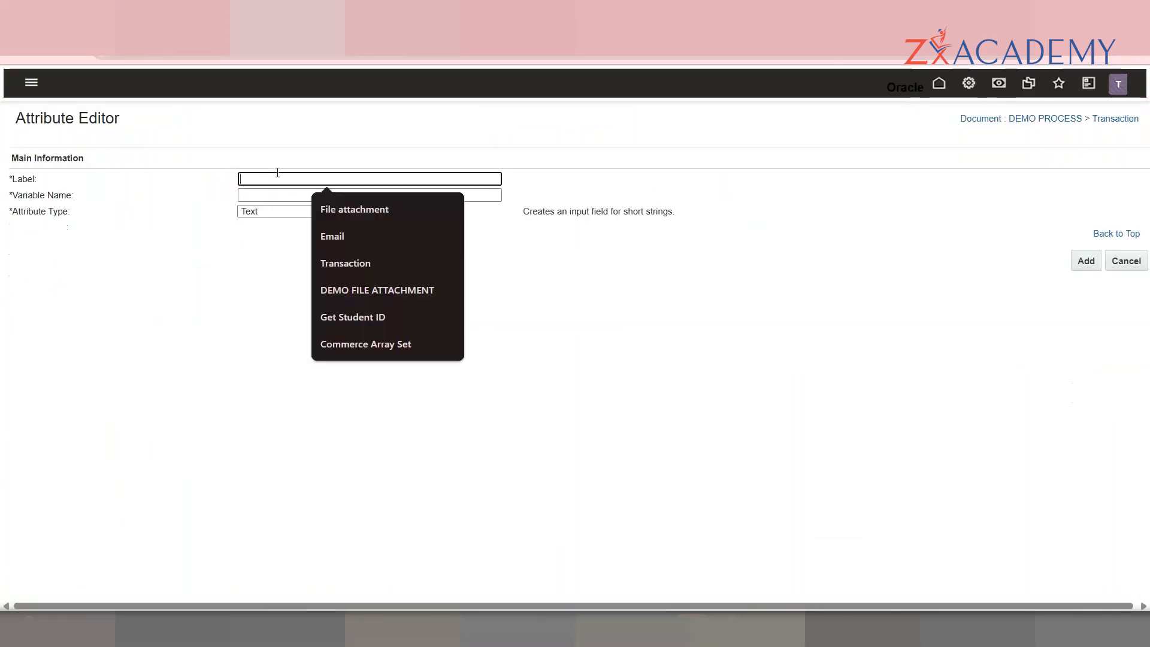
type("DEM")
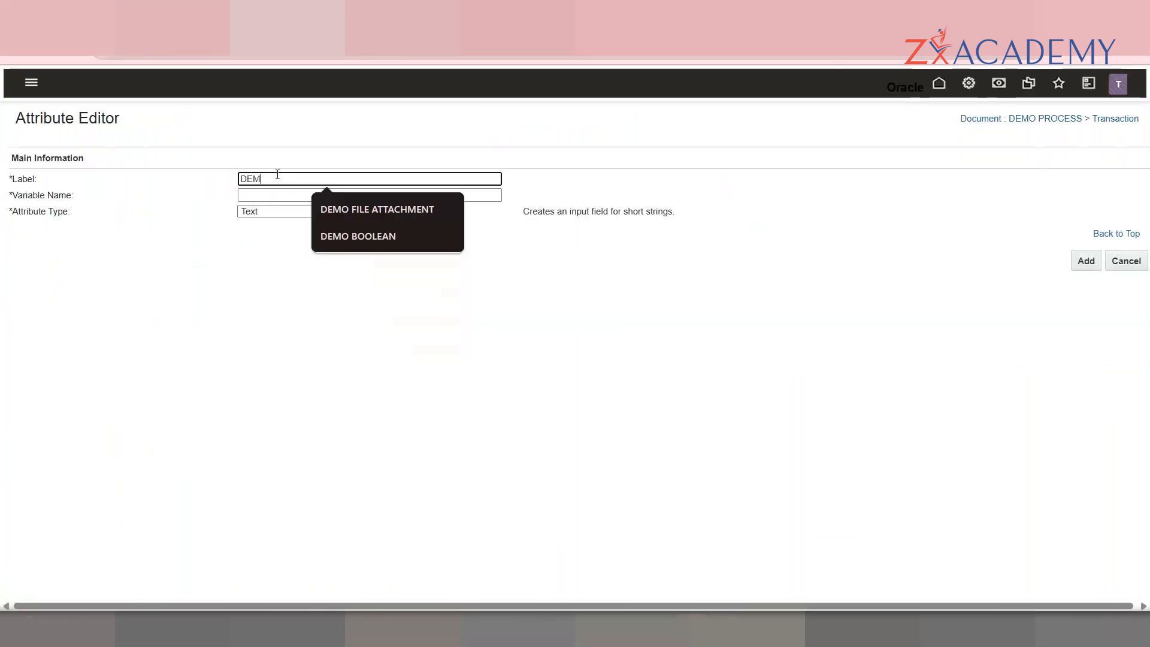
left_click(290, 212)
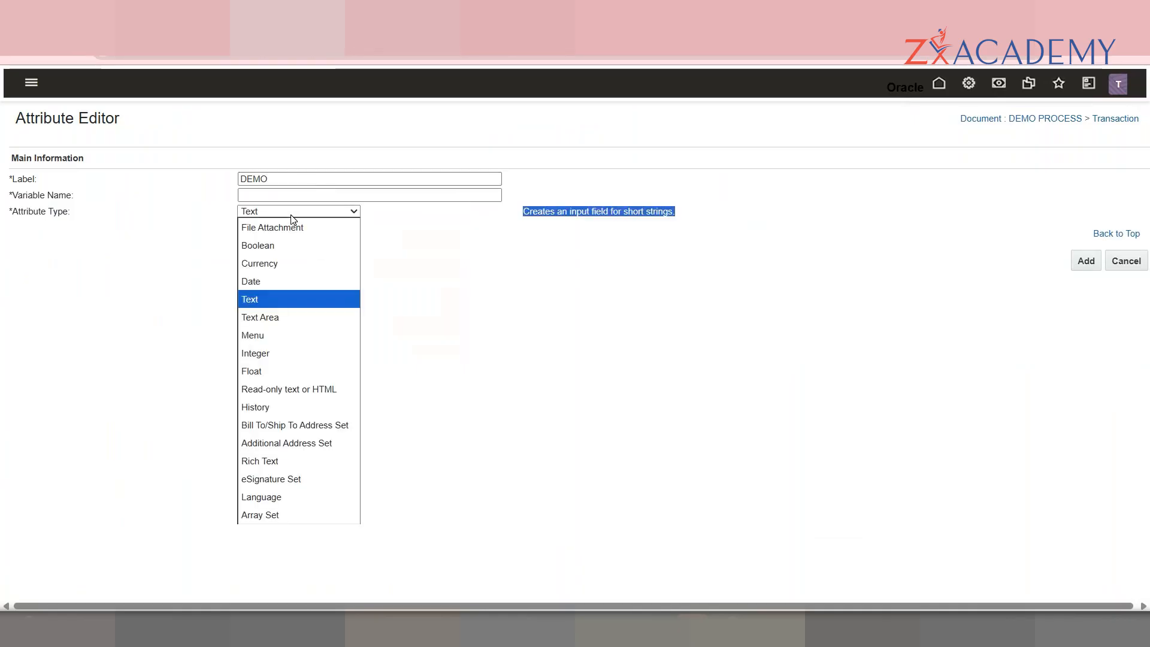
left_click(290, 259)
left_click(319, 173)
type("O CUR")
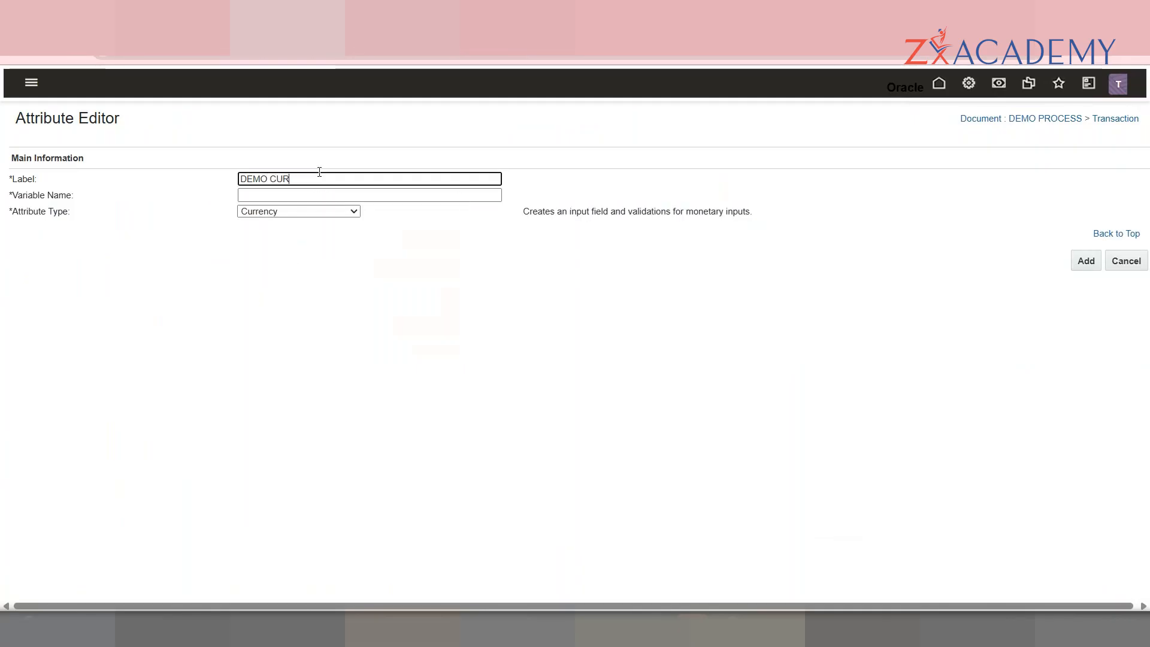
type("RENCY")
key("Tab")
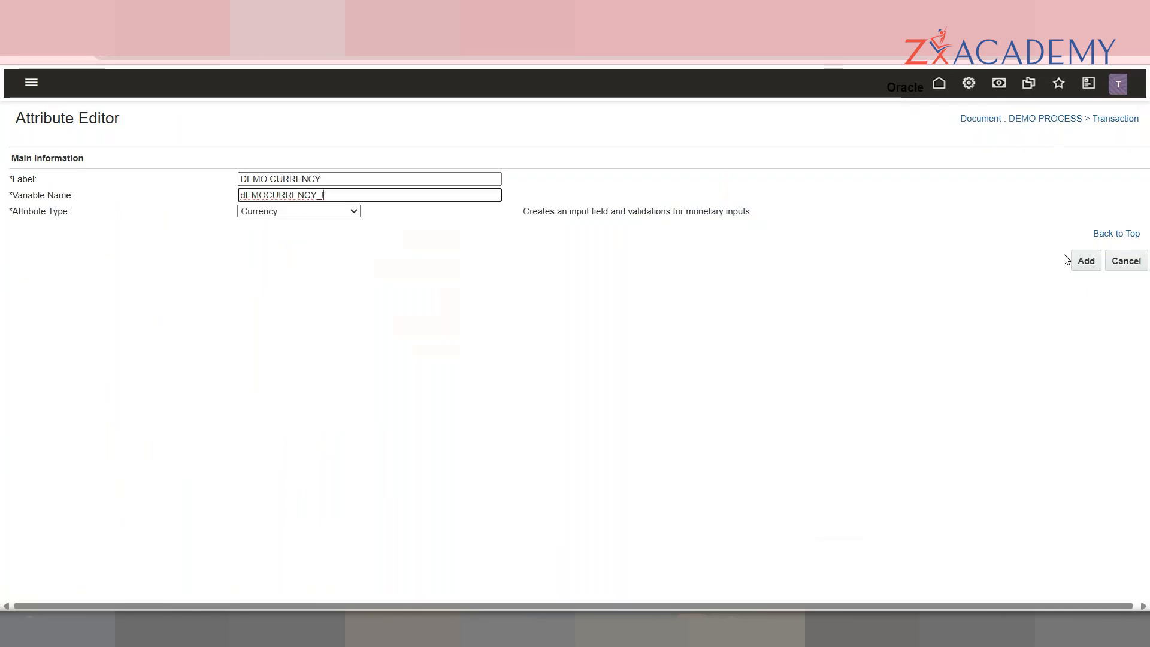
left_click(1087, 261)
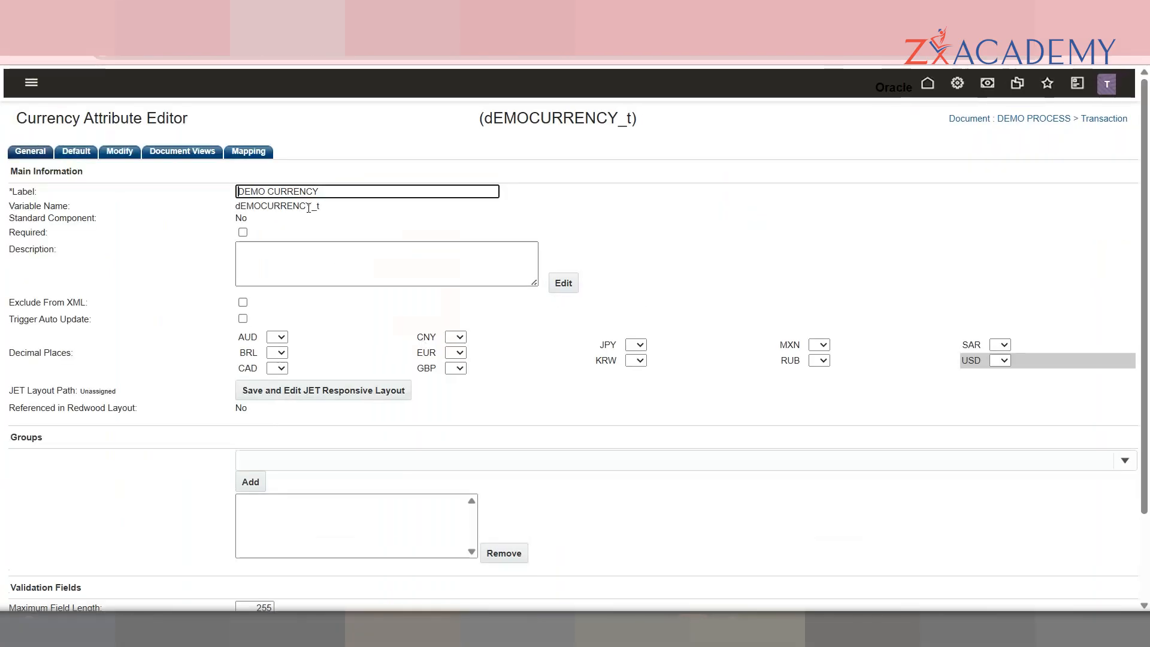
left_click_drag(310, 222, 232, 224)
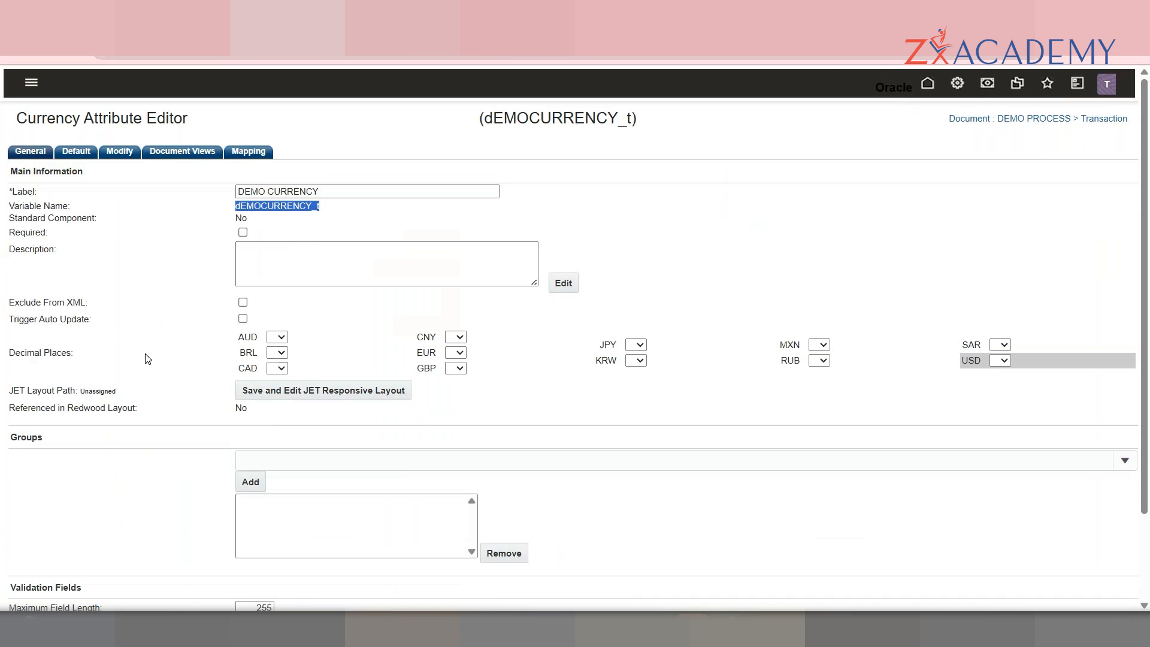
double_click(33, 233)
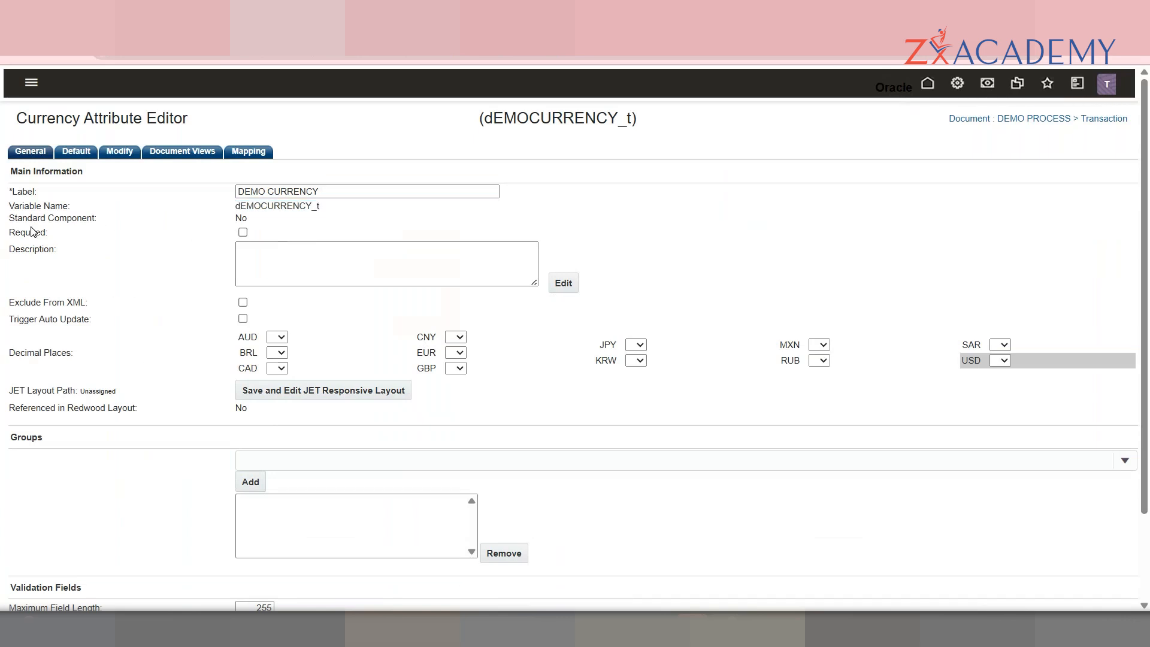
left_click(283, 341)
left_click(319, 346)
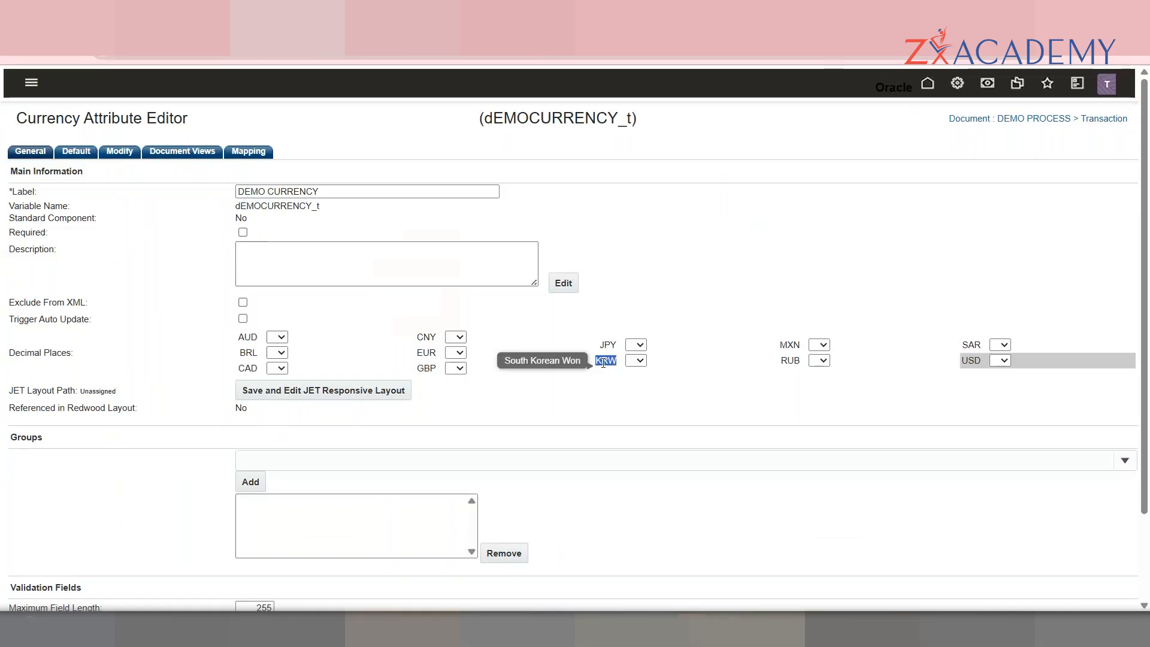
double_click(977, 368)
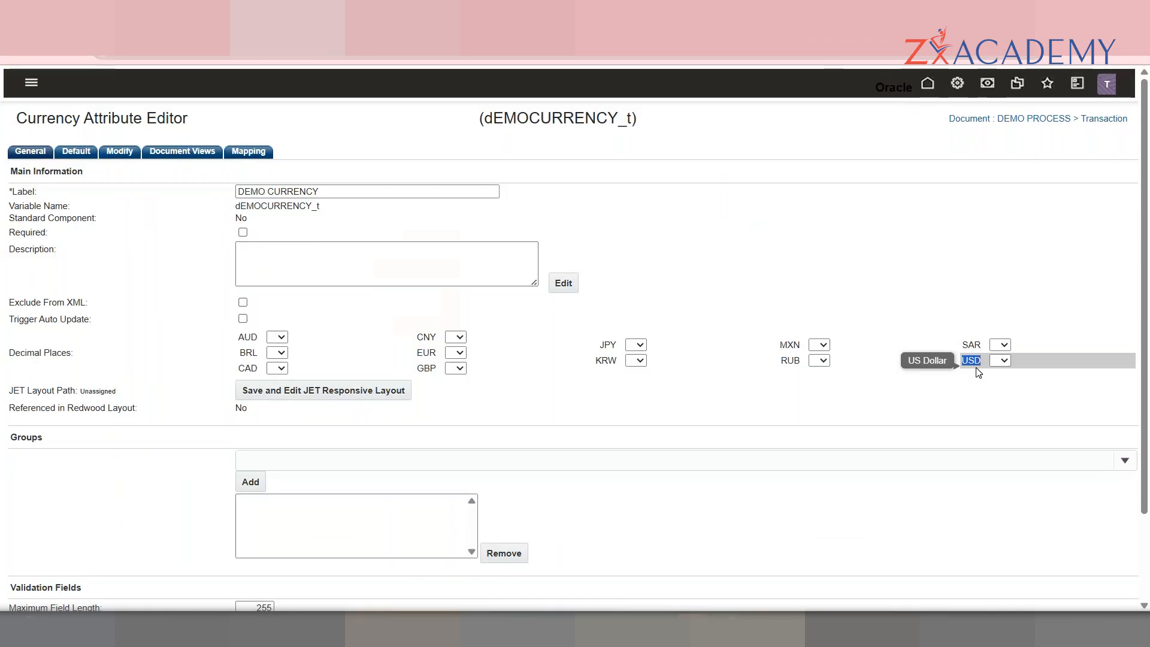
right_click(957, 89)
key("Escape")
Step: Open the administration platform in a new tab and go to Host Company settings
left_click(641, 13)
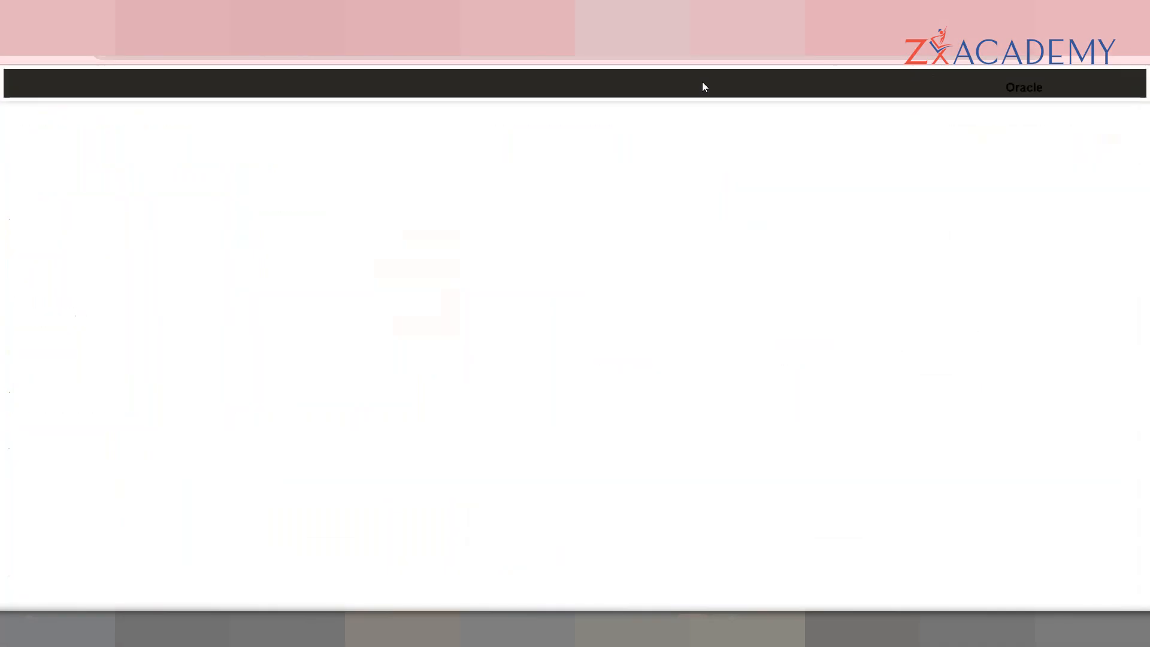
scroll(1005, 286, "down", 5)
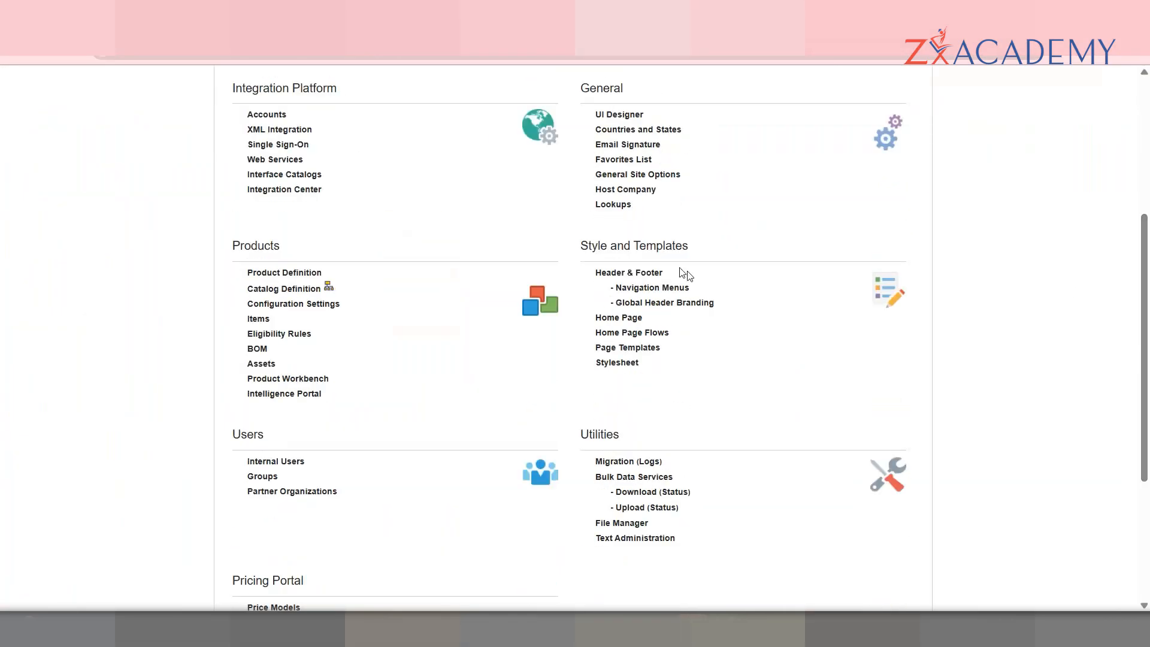
left_click(622, 191)
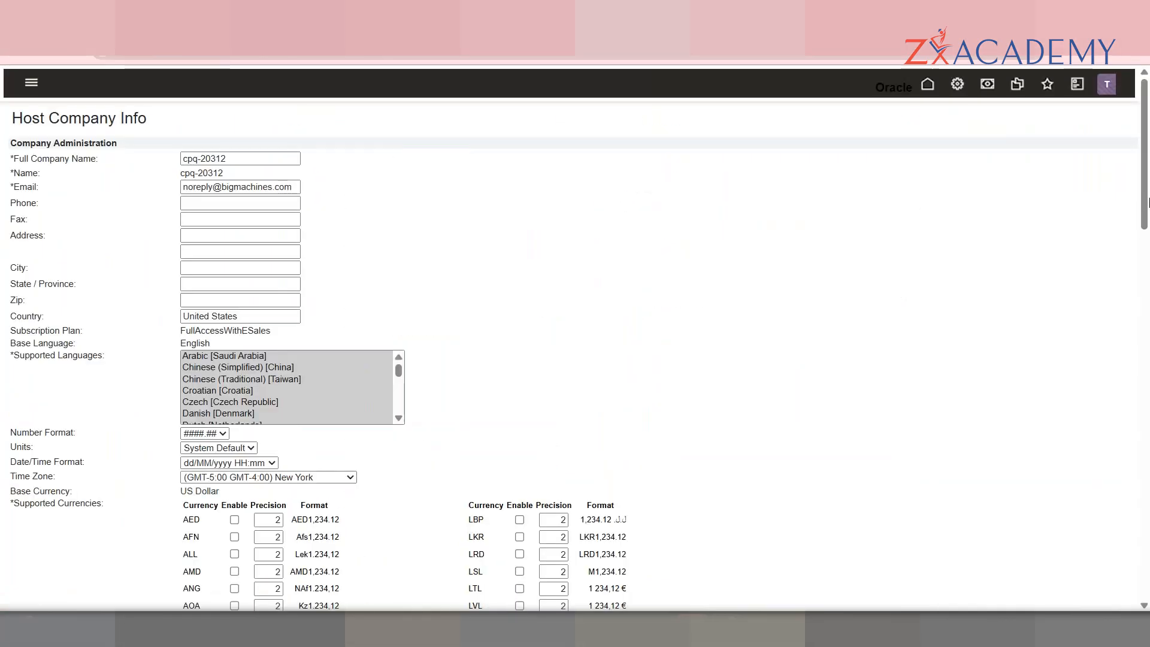
scroll(500, 313, "down", 2)
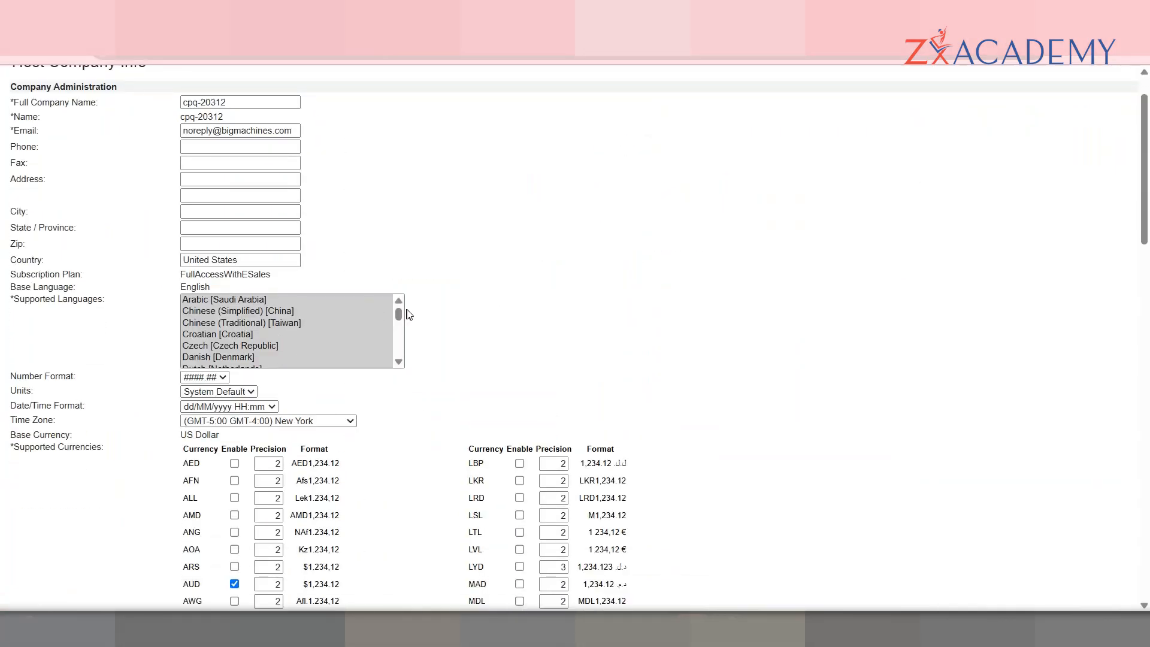
left_click_drag(397, 311, 398, 367)
left_click_drag(1145, 181, 1145, 233)
Step: Review Supported Currencies: US Dollar as base currency and RUB's decimal places setting
left_click_drag(196, 247, 196, 254)
double_click(196, 254)
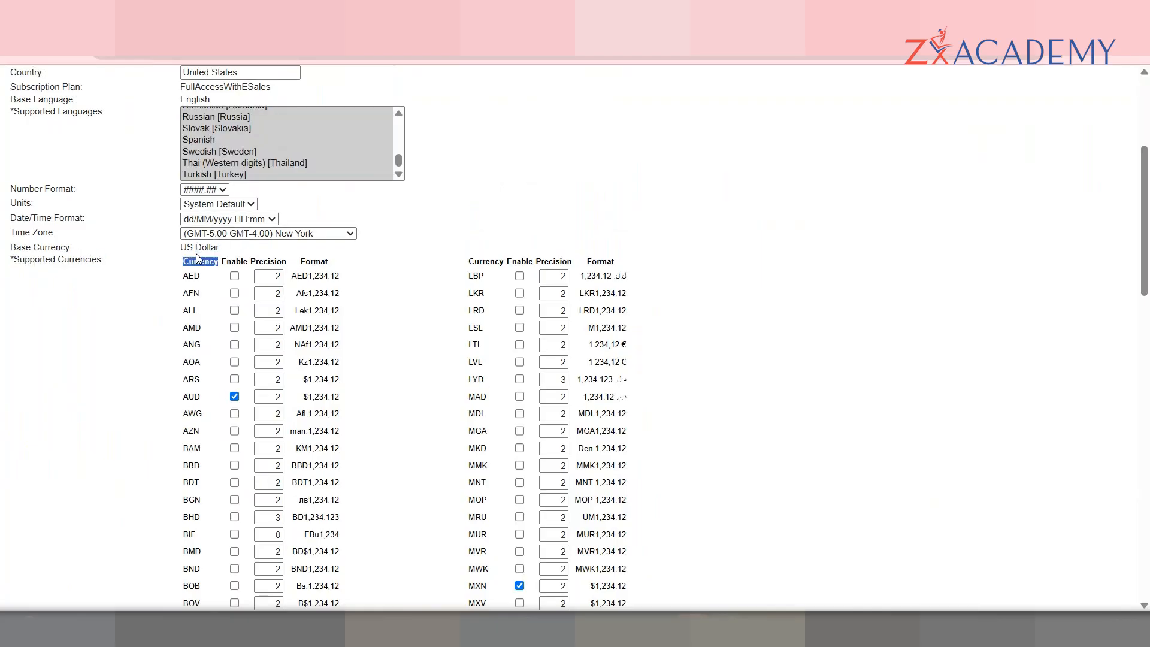
double_click(208, 248)
triple_click(207, 248)
left_click_drag(1149, 269, 1117, 146)
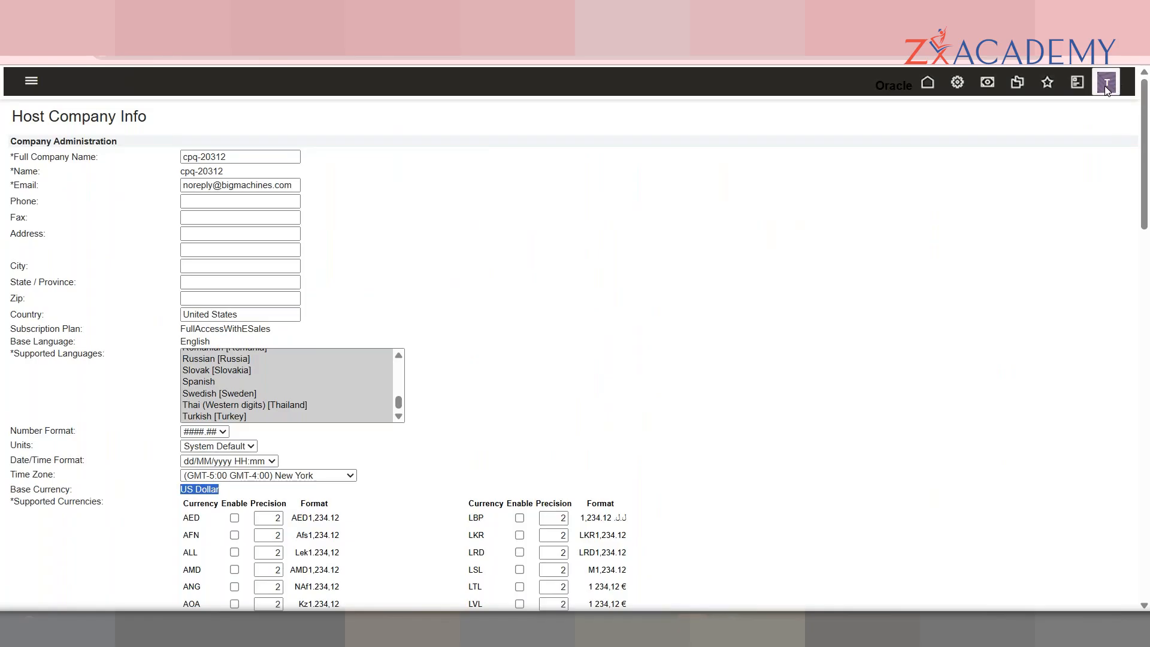
left_click_drag(1145, 164, 1149, 204)
left_click(209, 357)
left_click_drag(1149, 262, 1148, 394)
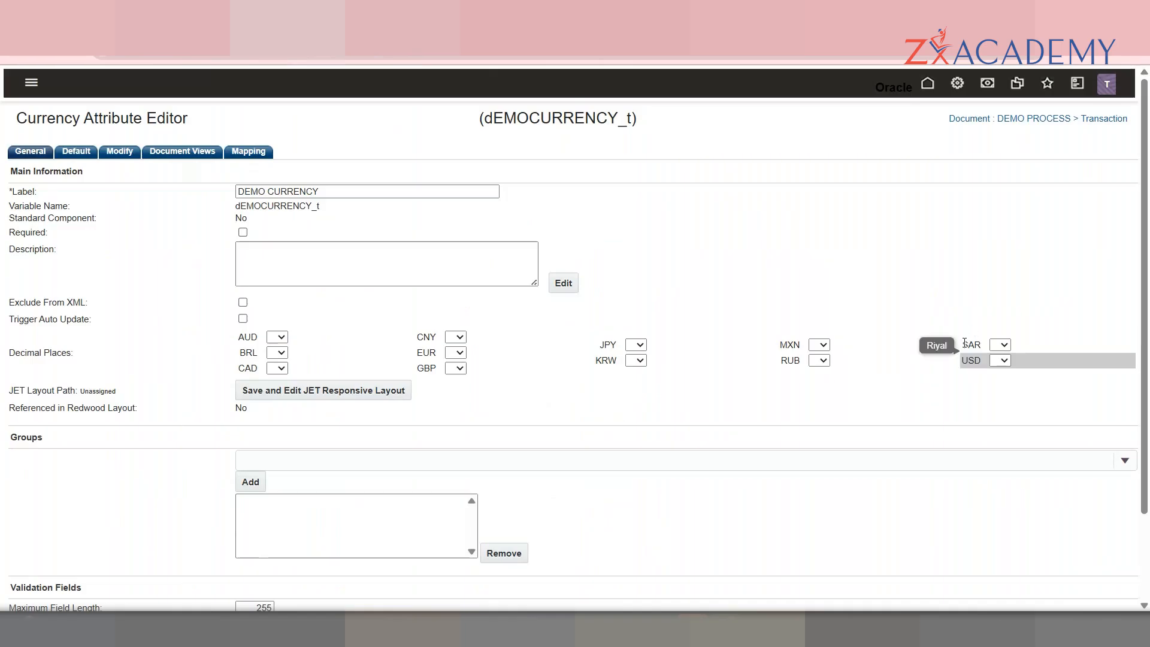
double_click(791, 360)
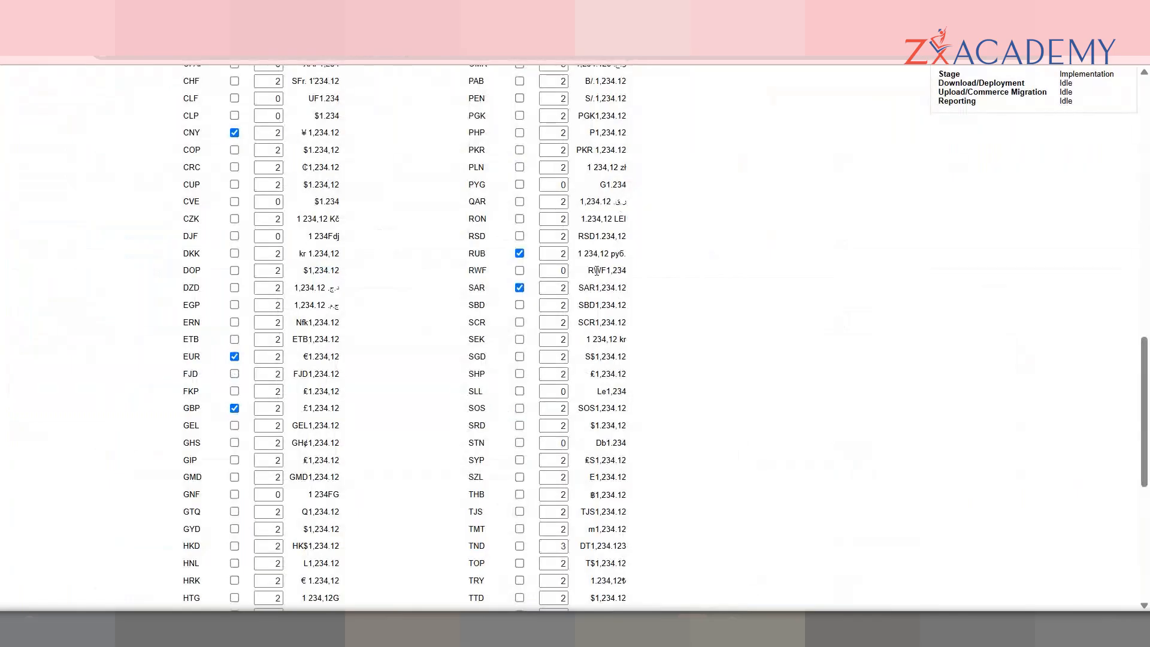
left_click_drag(1149, 380, 1149, 317)
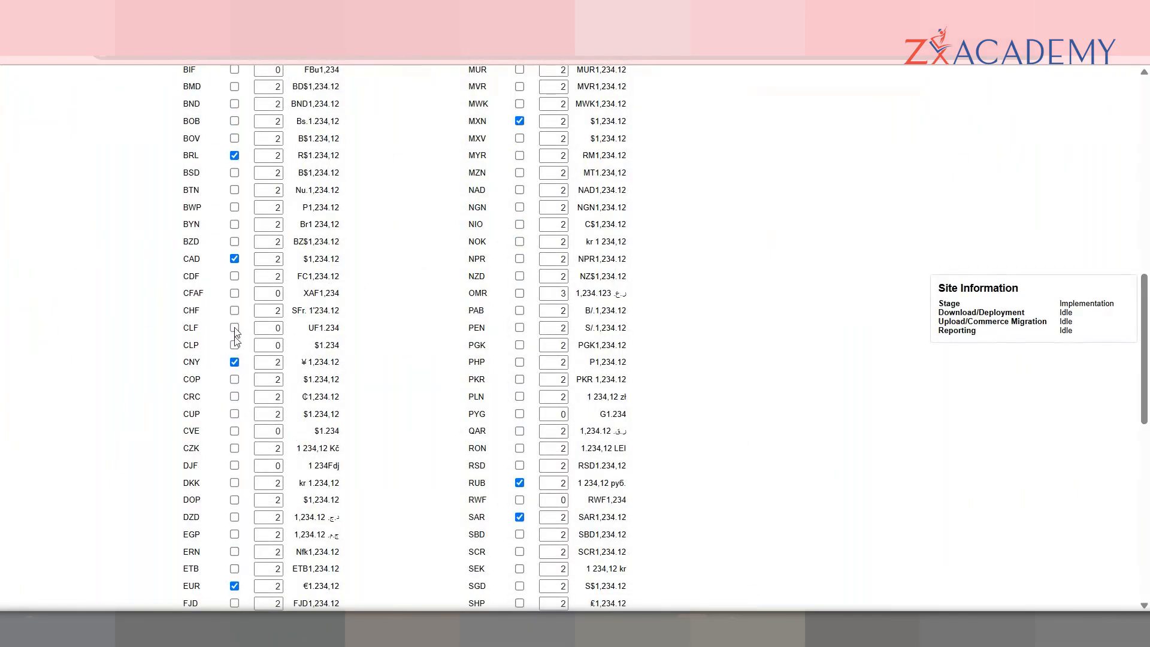
left_click_drag(1149, 293, 1149, 96)
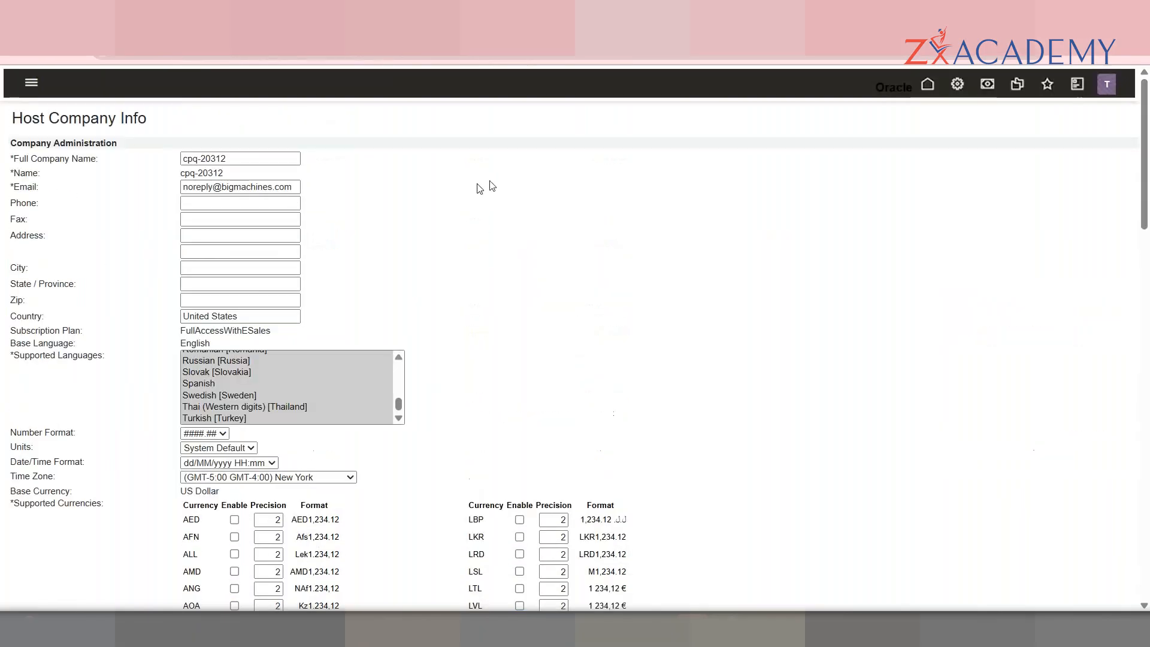
Step: Find the TestAccount user in Internal Users by login and open its details
left_click(1107, 84)
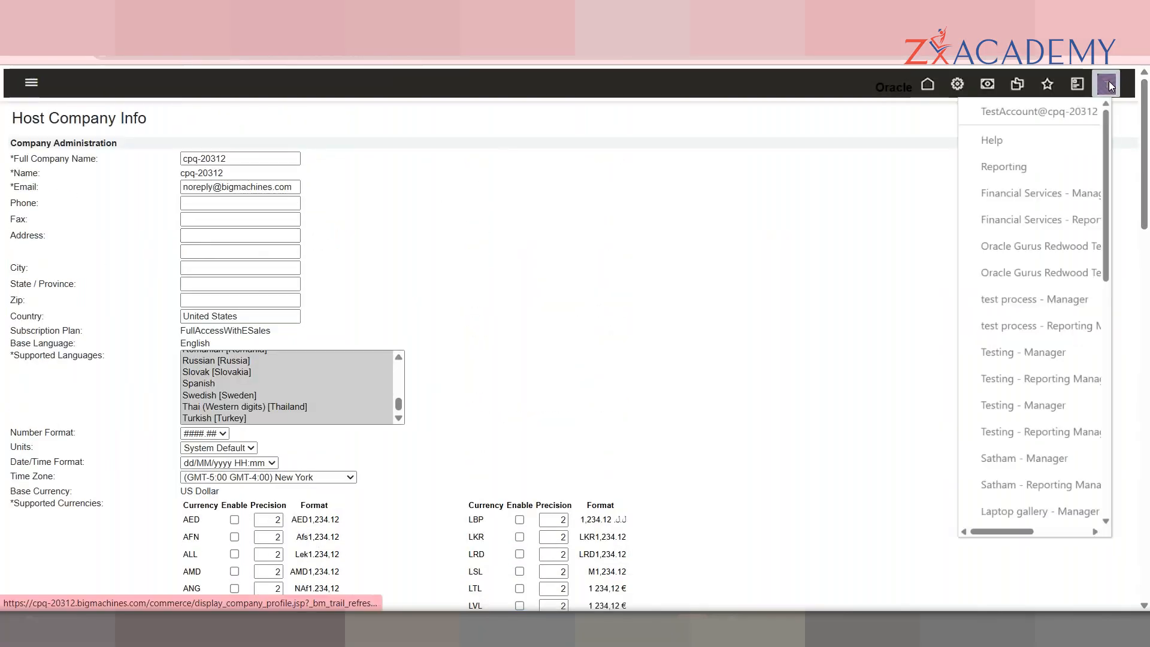
left_click(958, 84)
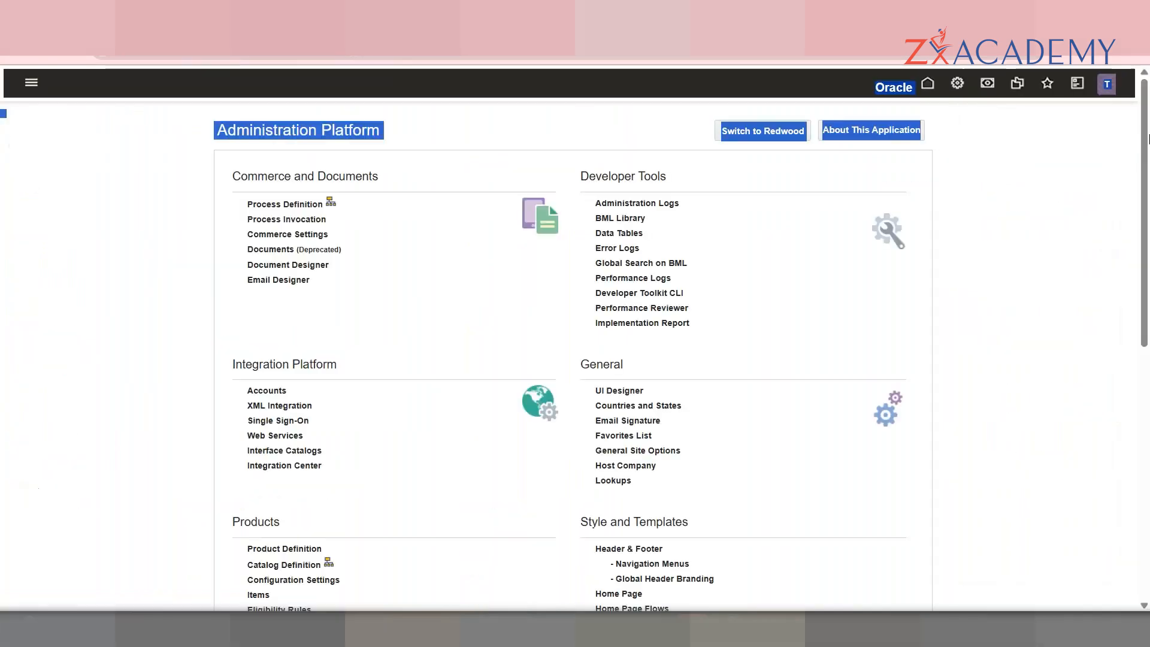
scroll(357, 331, "down", 7)
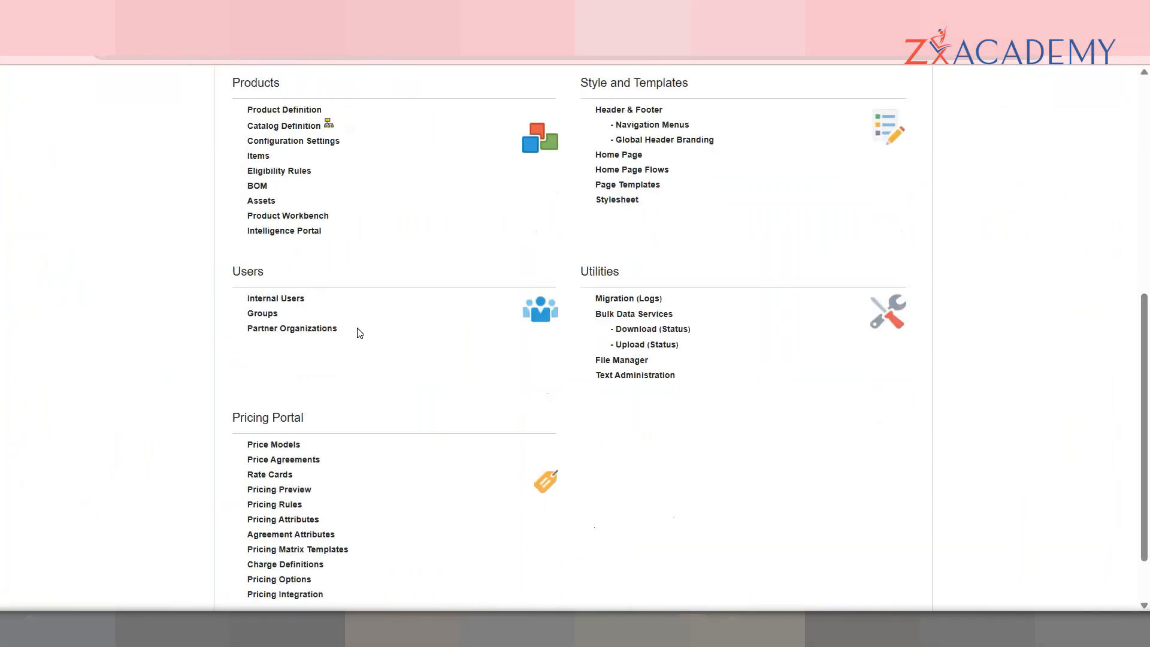
left_click(289, 301)
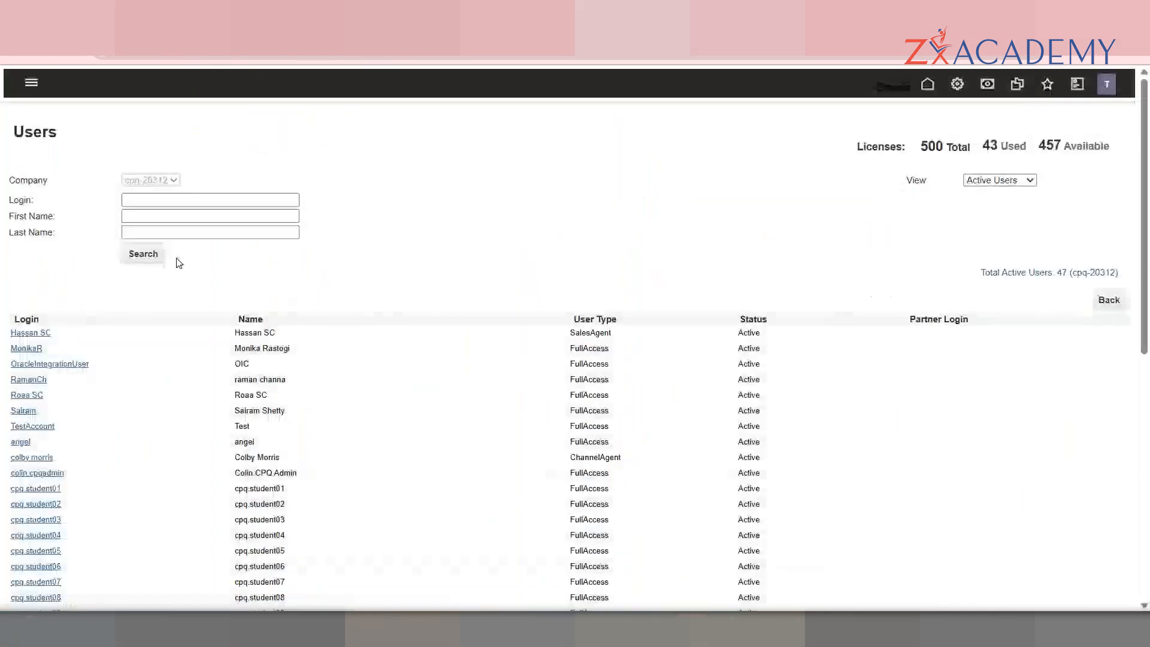
left_click(157, 200)
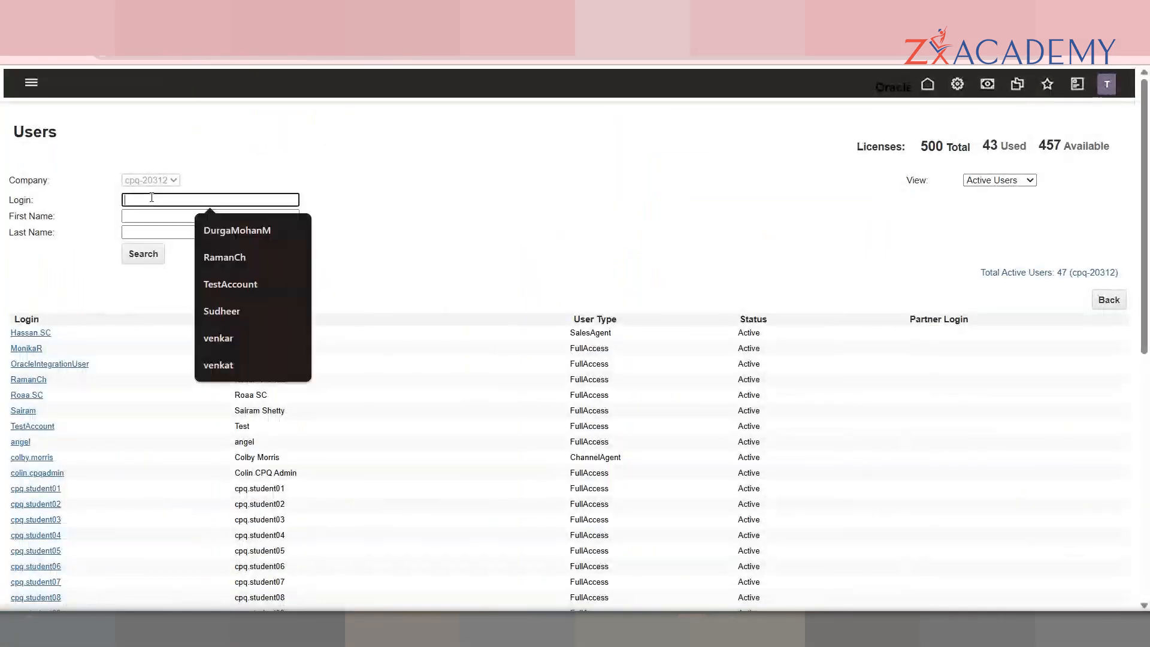
left_click(244, 278)
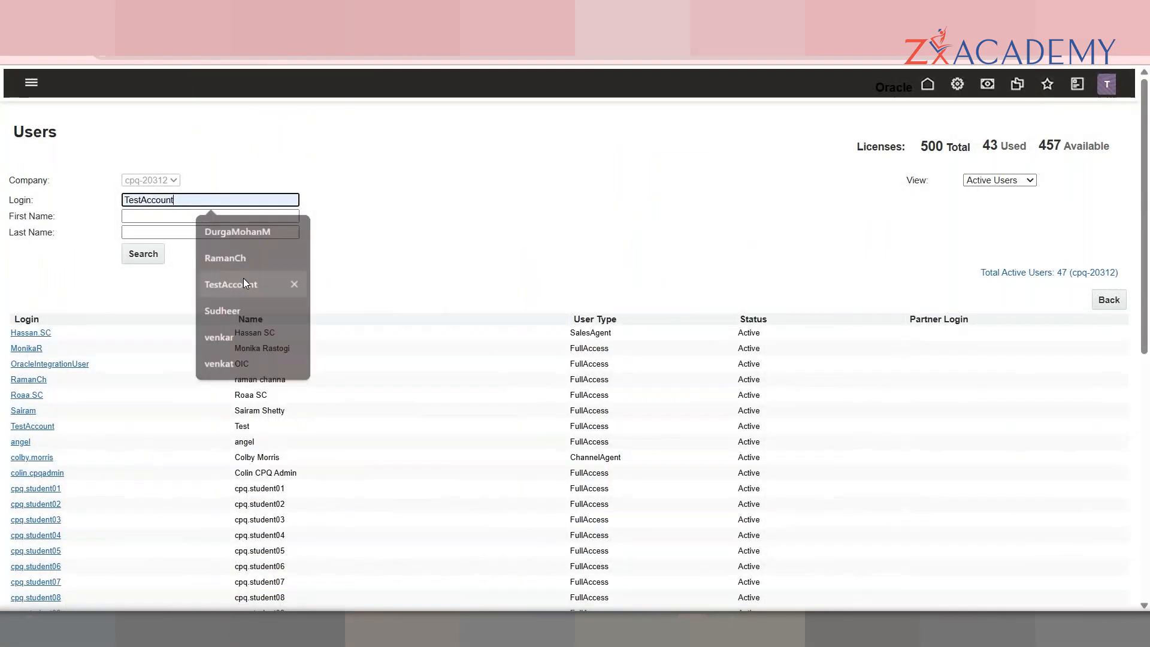
left_click(145, 257)
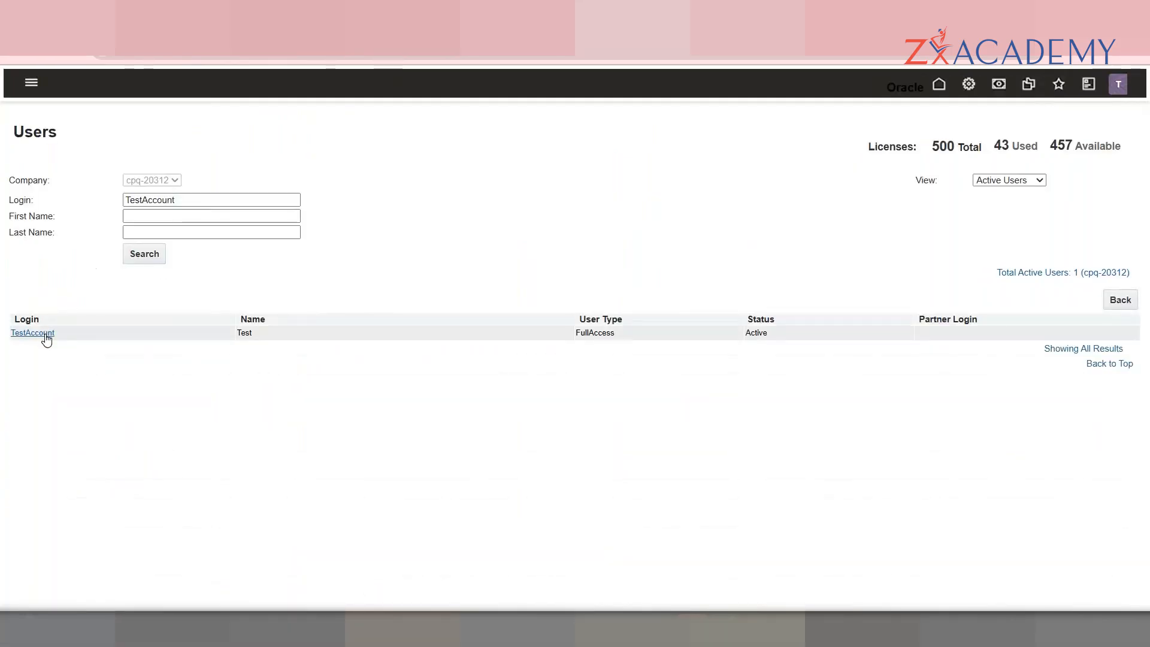
left_click(46, 336)
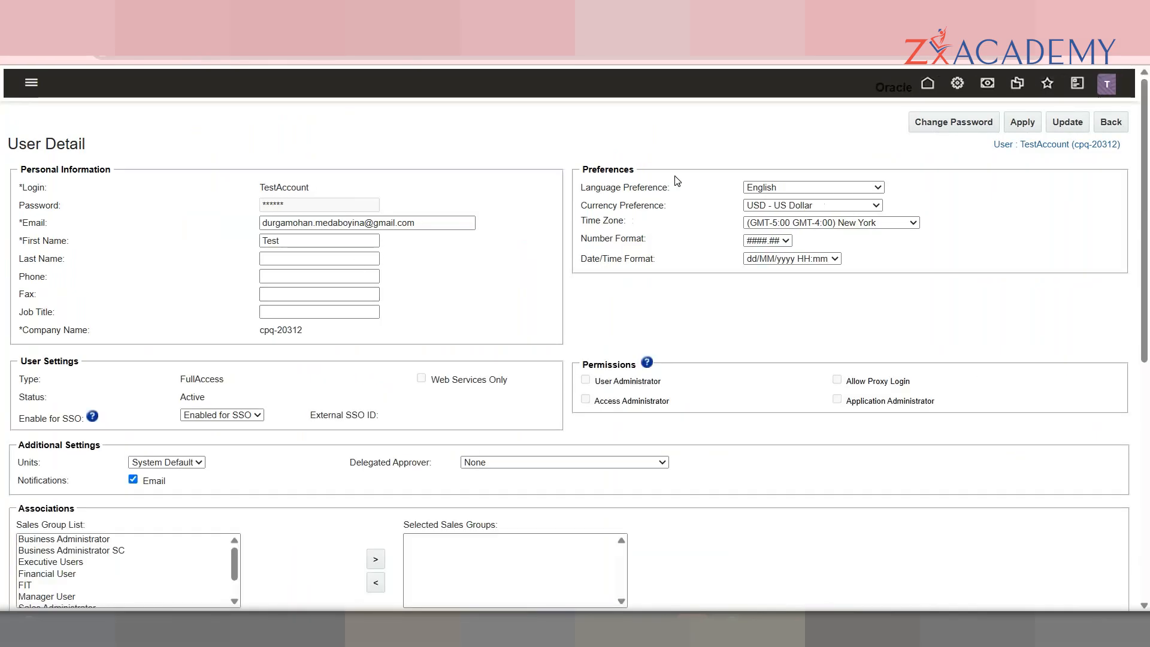
Step: Set TestAccount's currency preference to AUD - Australian Dollar, save, and return to the Attribute List
left_click(786, 206)
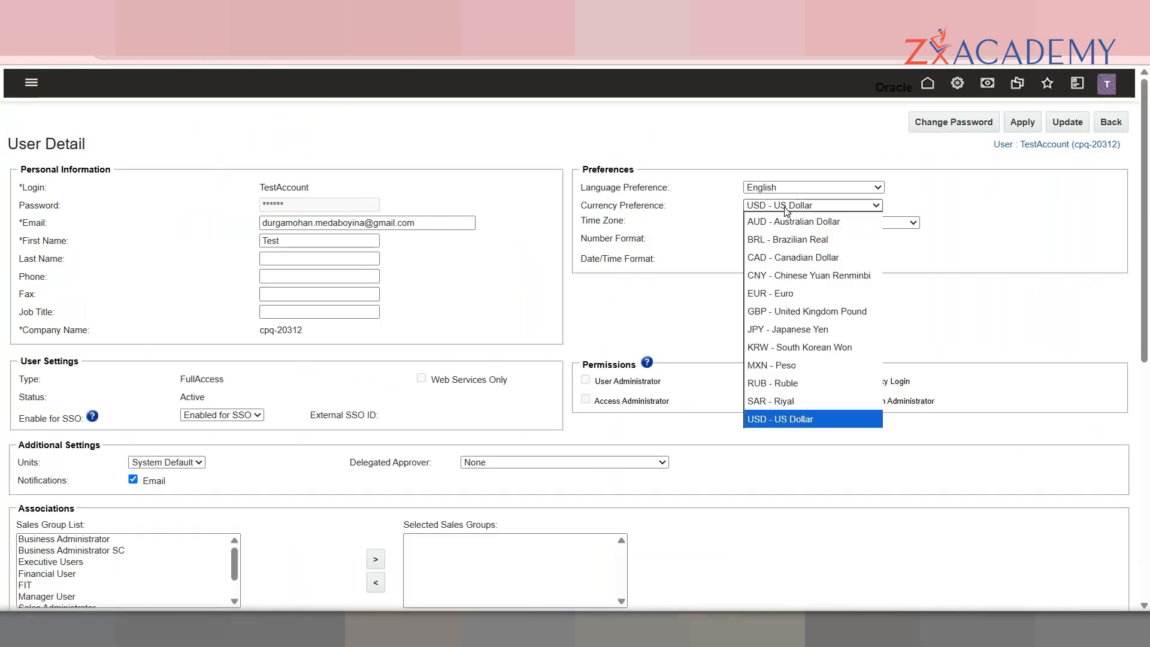
left_click(786, 226)
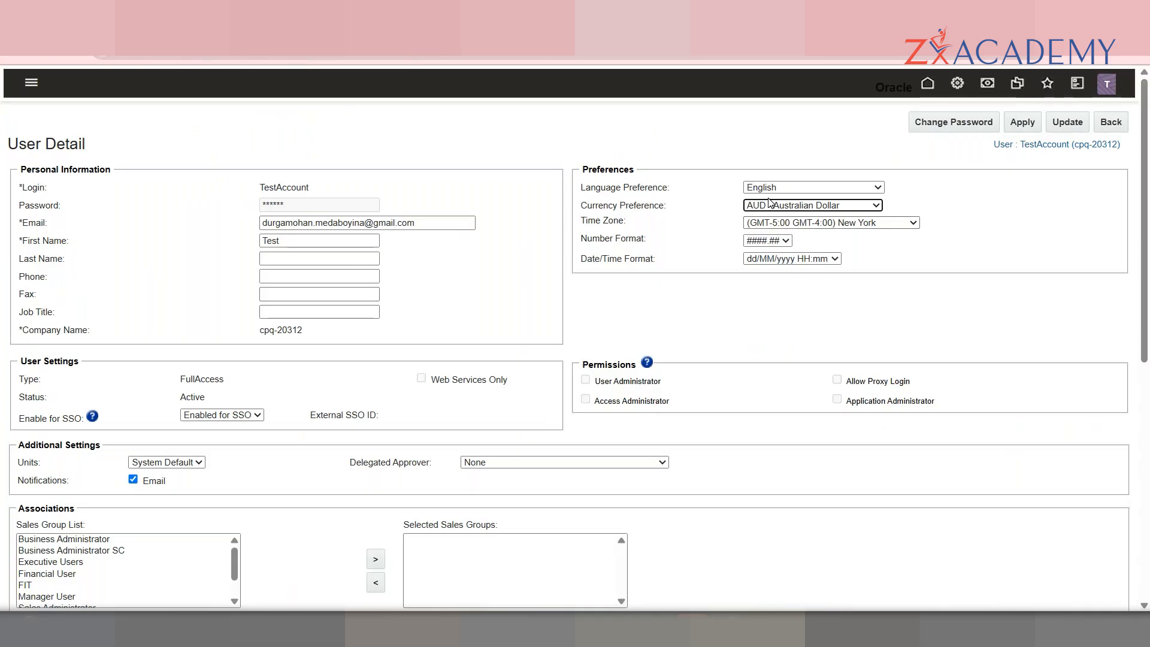
left_click(1067, 122)
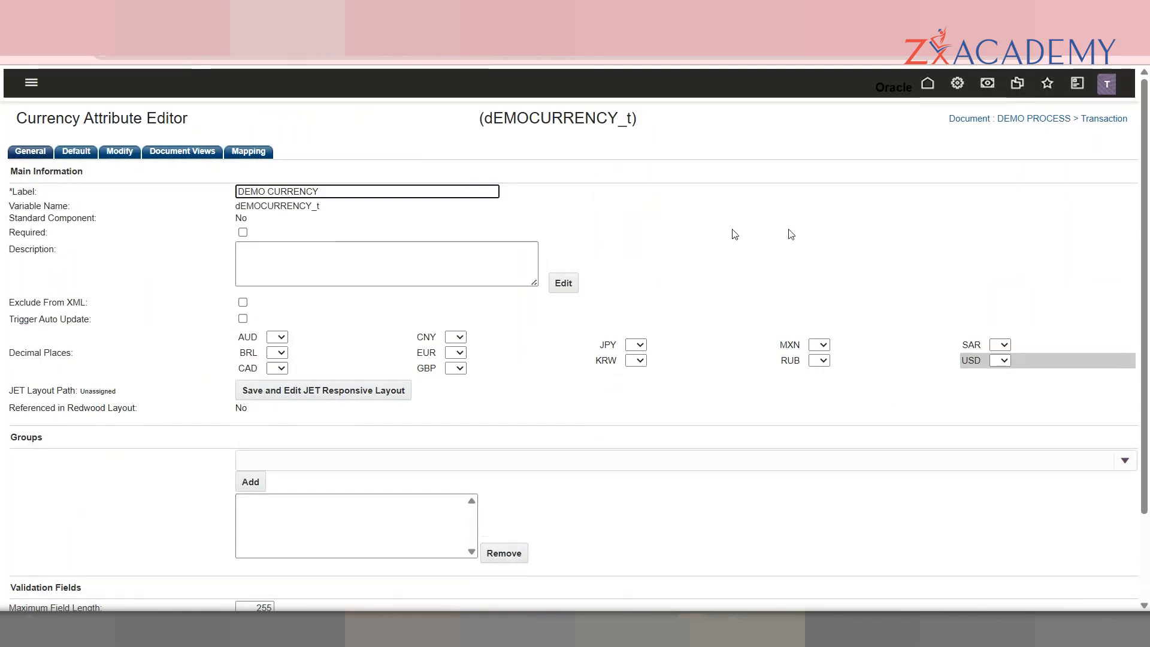
scroll(1128, 549, "down", 3)
left_click(1119, 590)
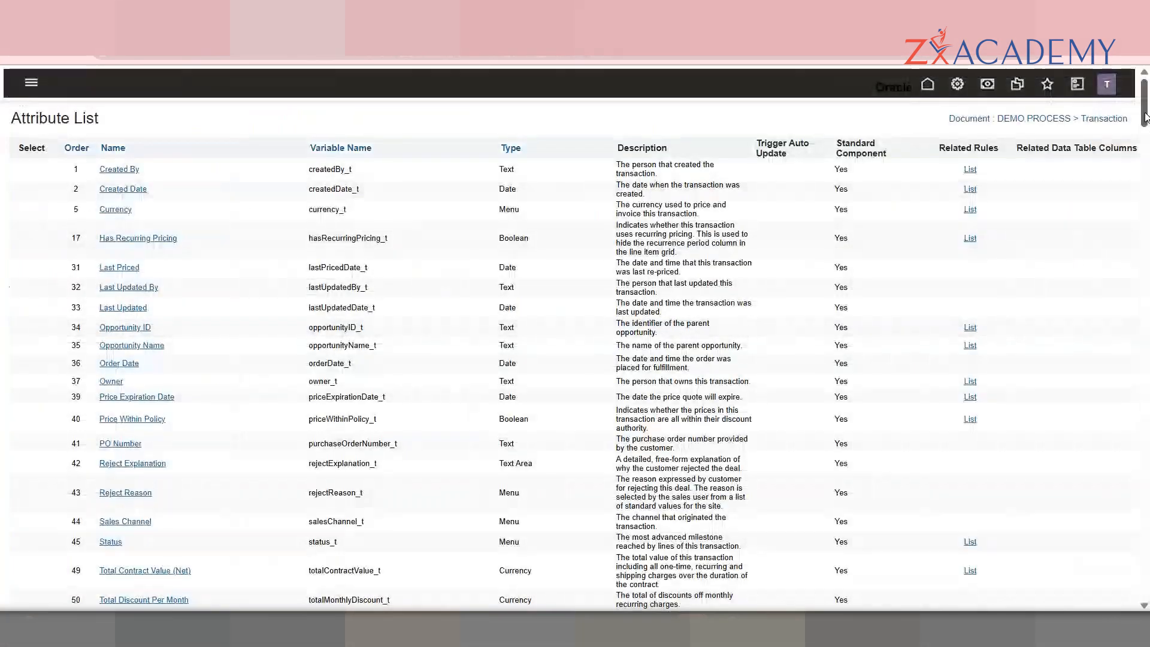
scroll(1104, 375, "down", 20)
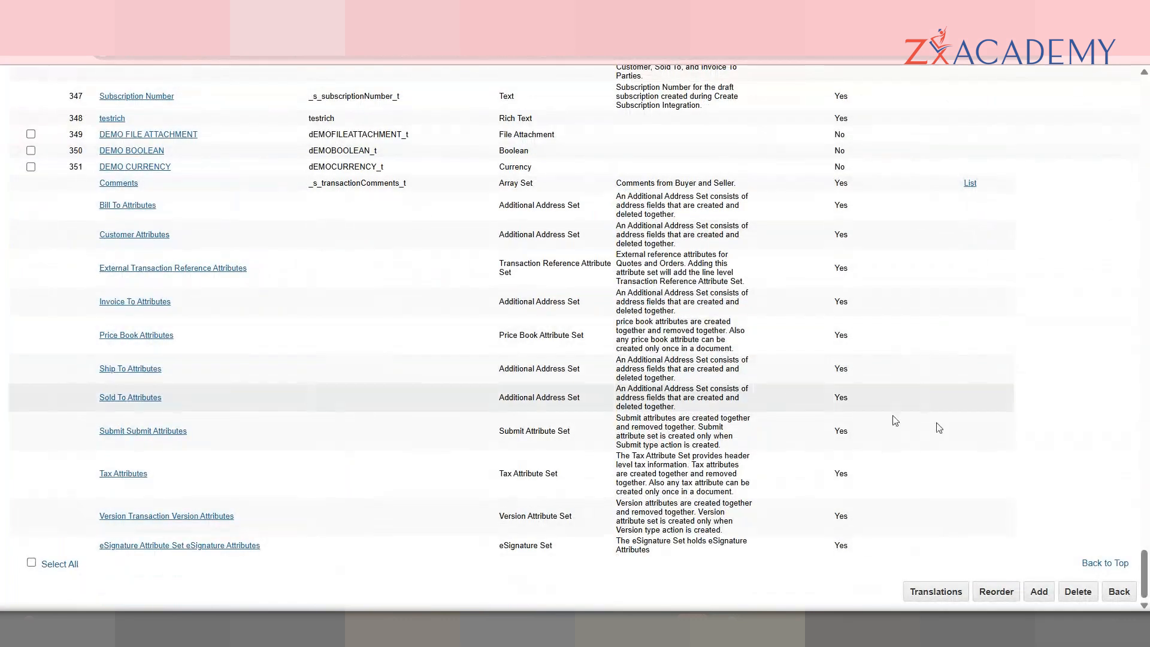
Step: Create a Currency attribute labelled 'Demo Currency' with variable name demoCurrency2_t
left_click(1039, 591)
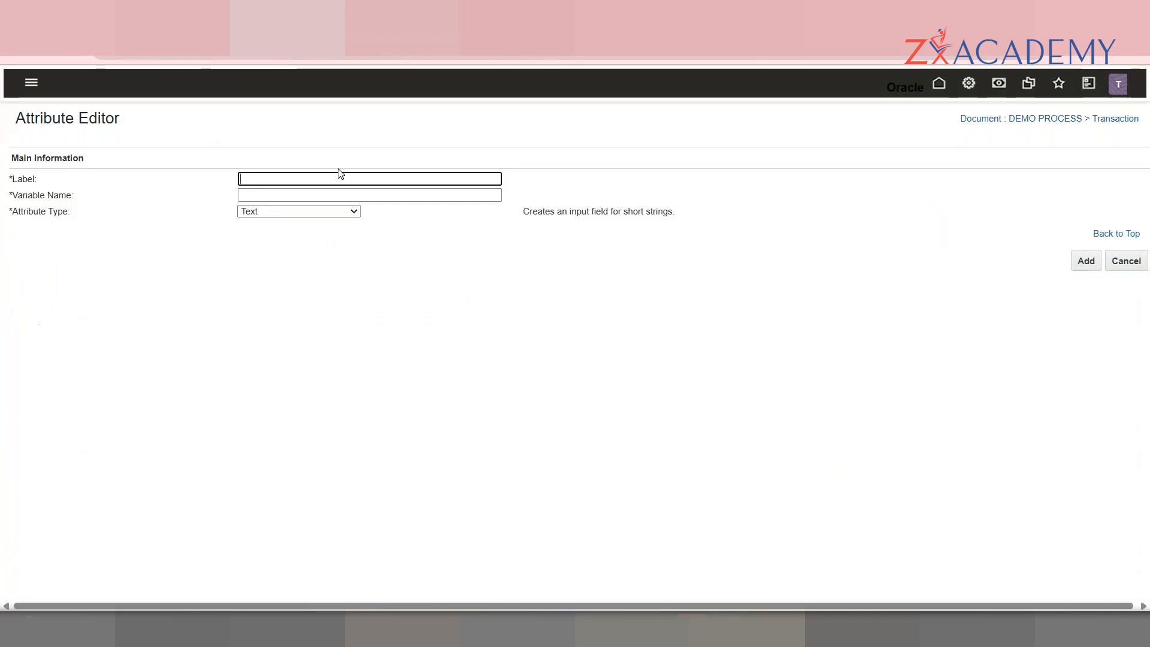
left_click(341, 211)
left_click(303, 262)
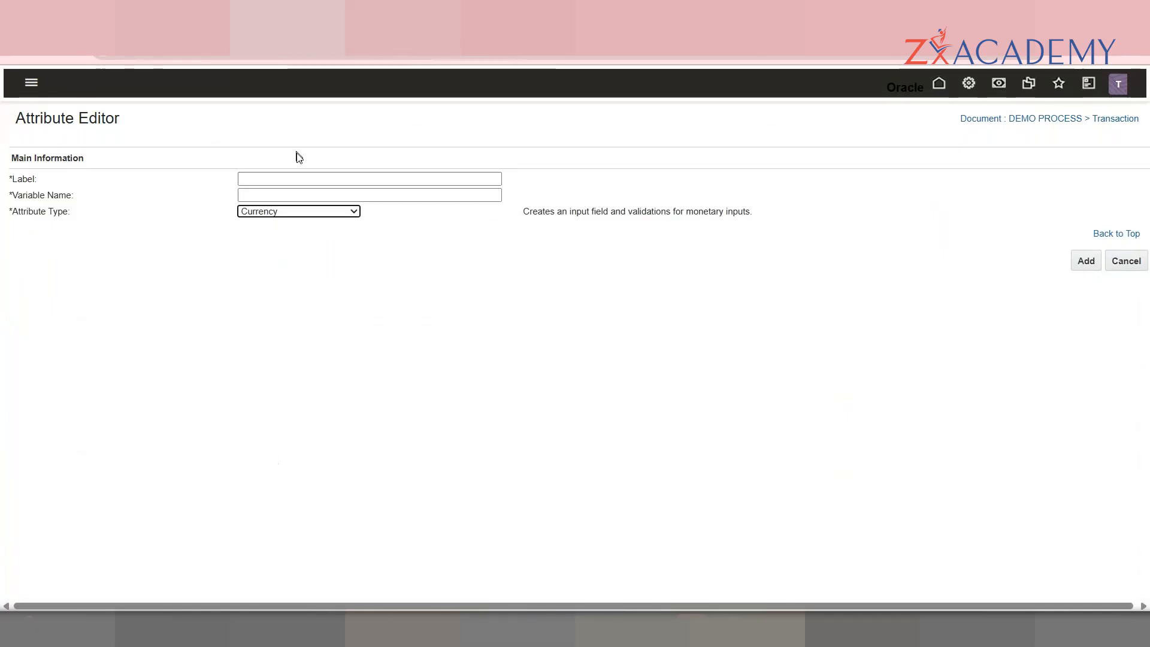
left_click(310, 180)
type("Demo Currency")
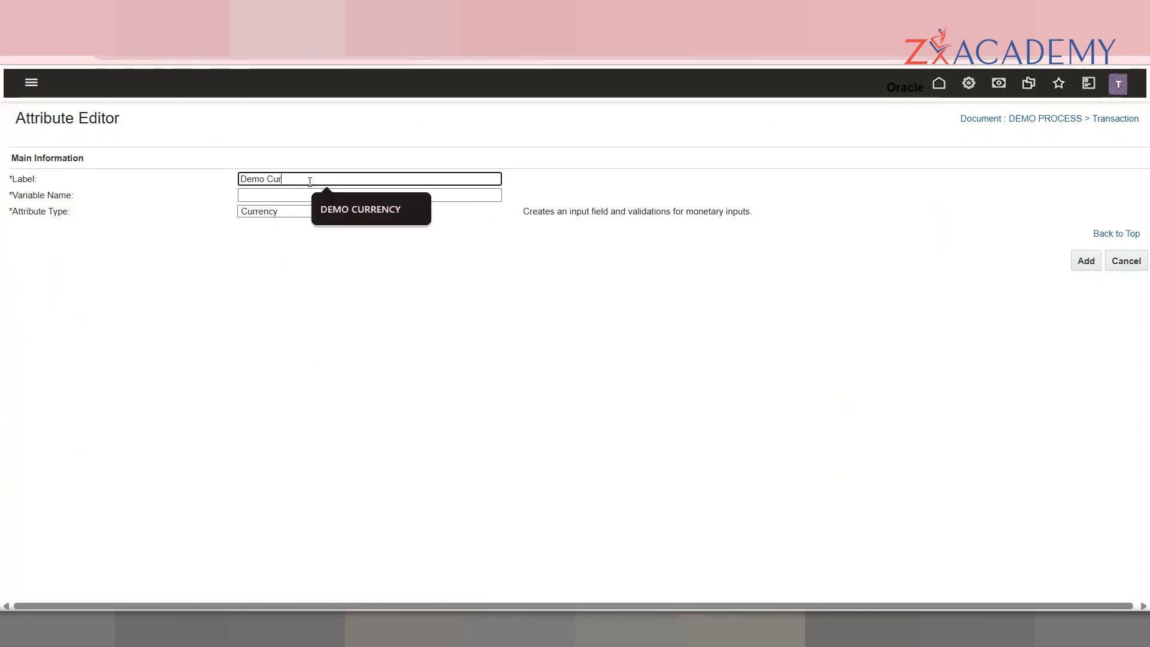
key("Tab")
type("_")
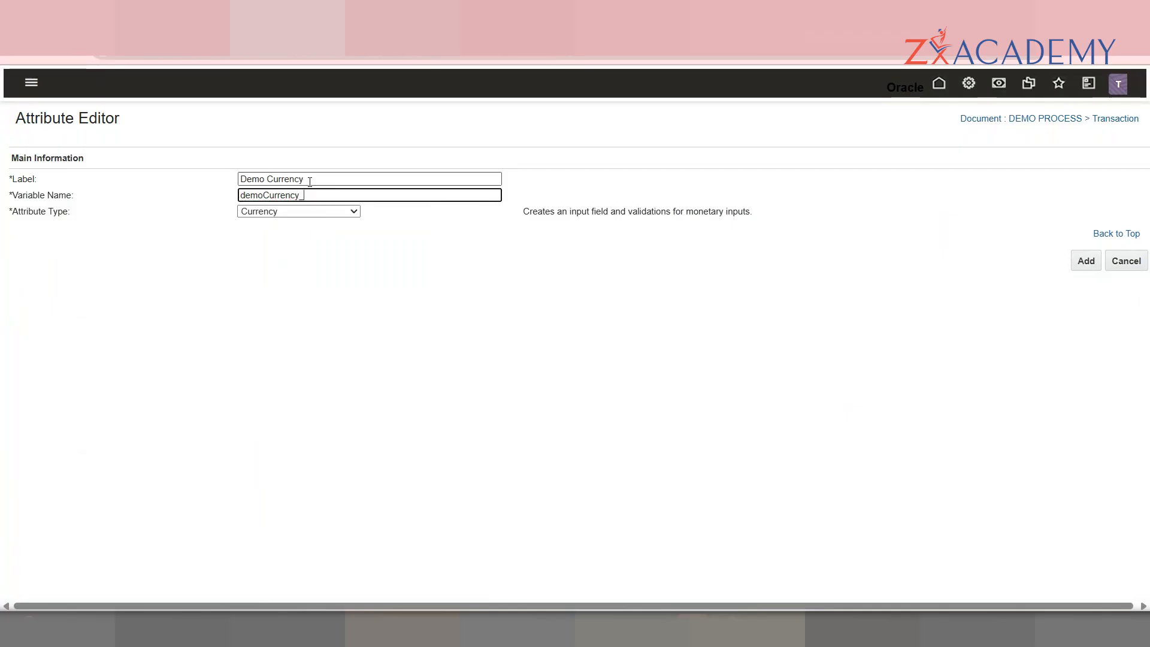
type("t")
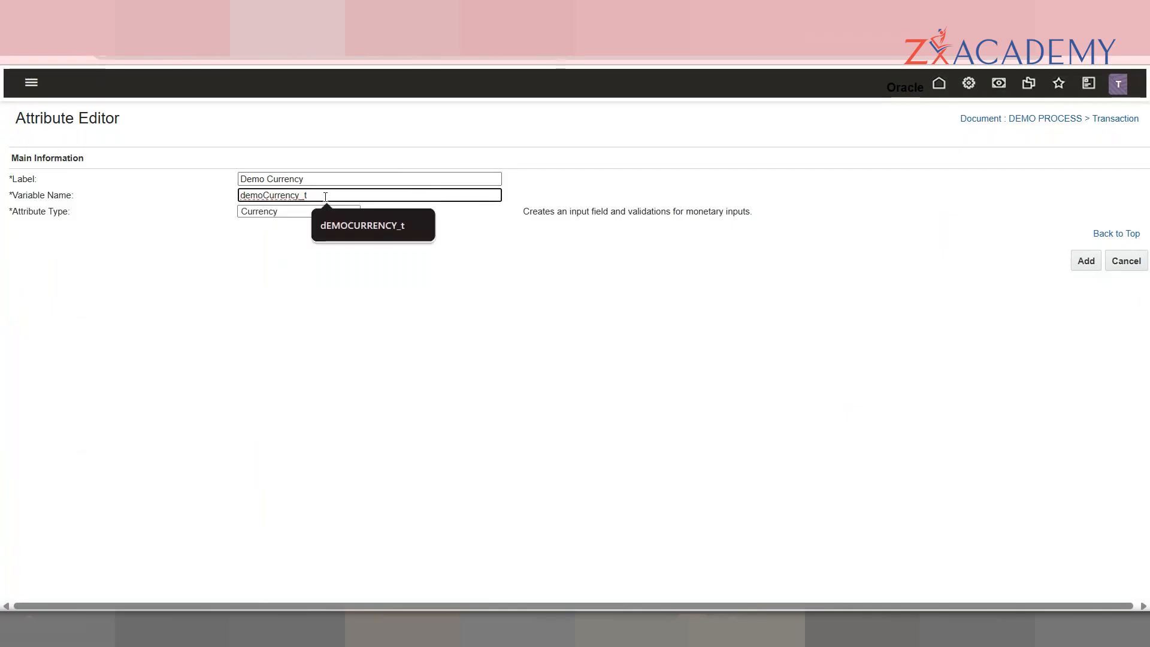
key("BackSpace")
type("2")
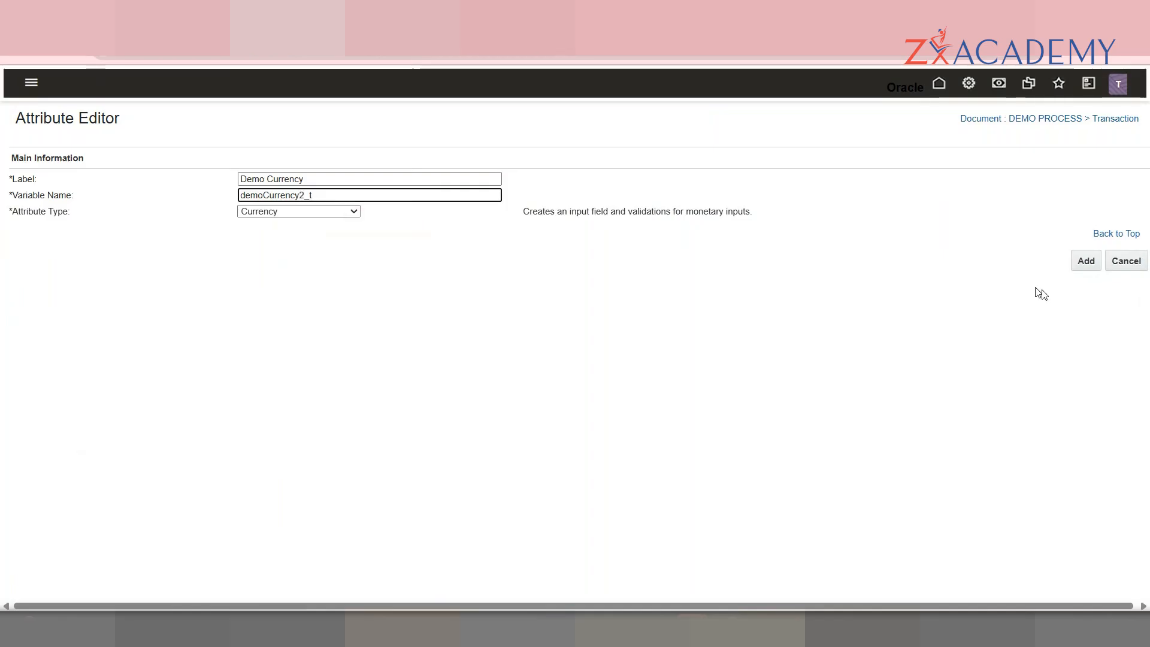
left_click(1086, 264)
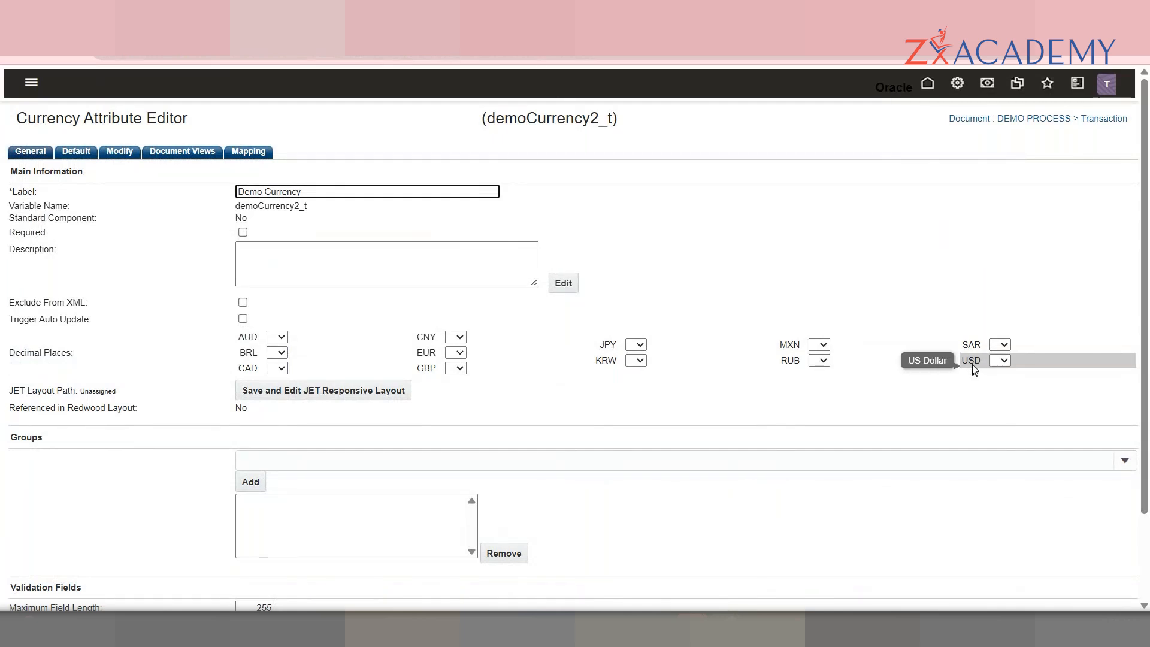
scroll(1078, 431, "down", 3)
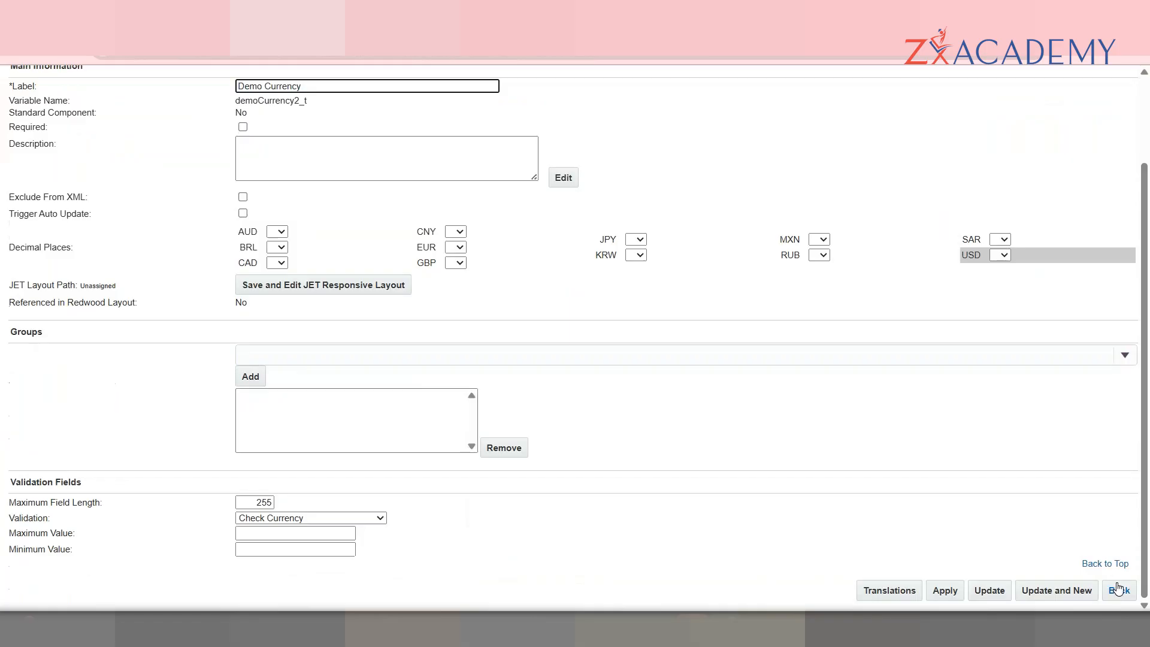
Step: Return to the Attribute List, scroll to the bottom, and open DEMO CURRENCY (dEMOCURRENCY_t)
left_click(1121, 590)
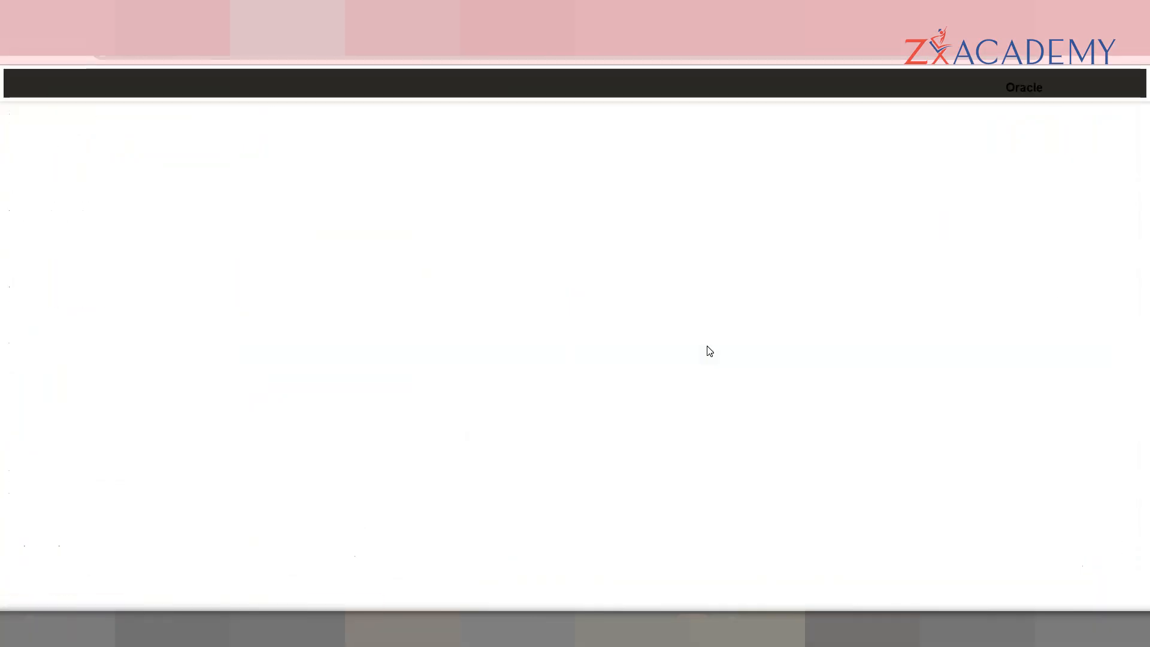
left_click_drag(1148, 109, 1149, 594)
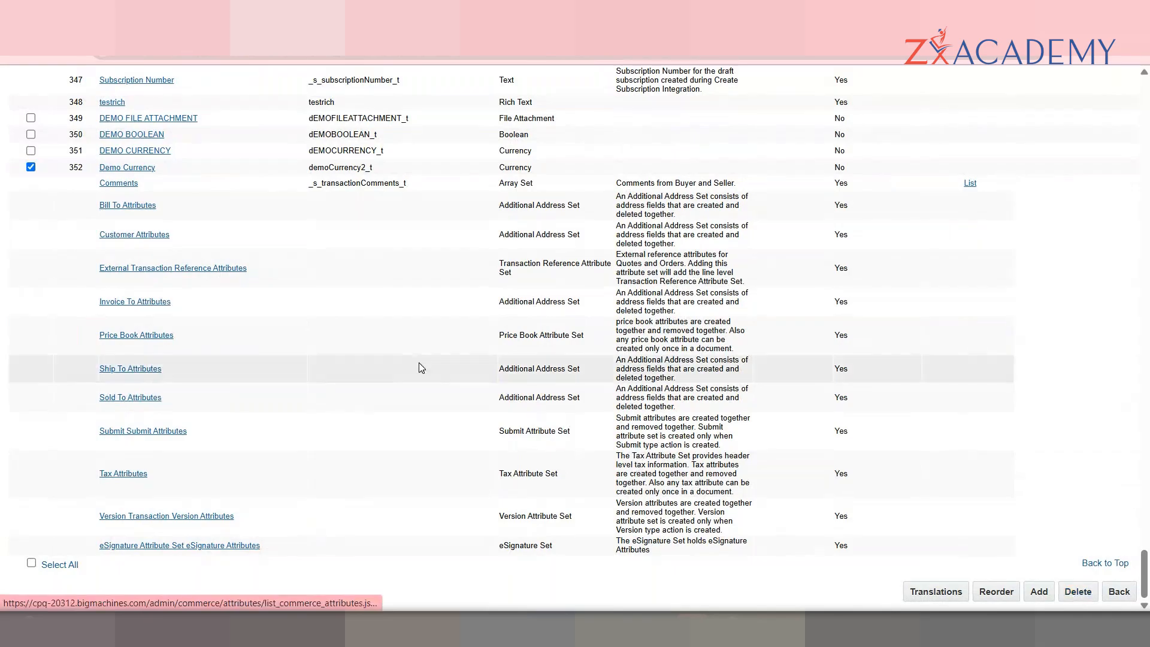
left_click_drag(1144, 103, 1143, 575)
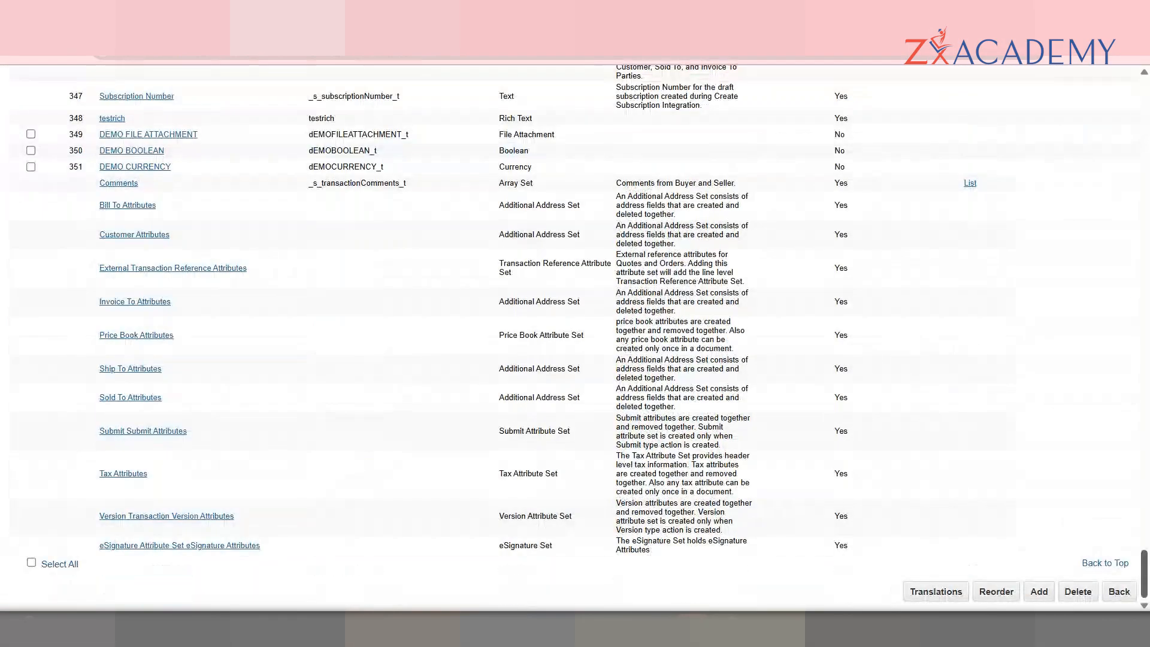
left_click(163, 171)
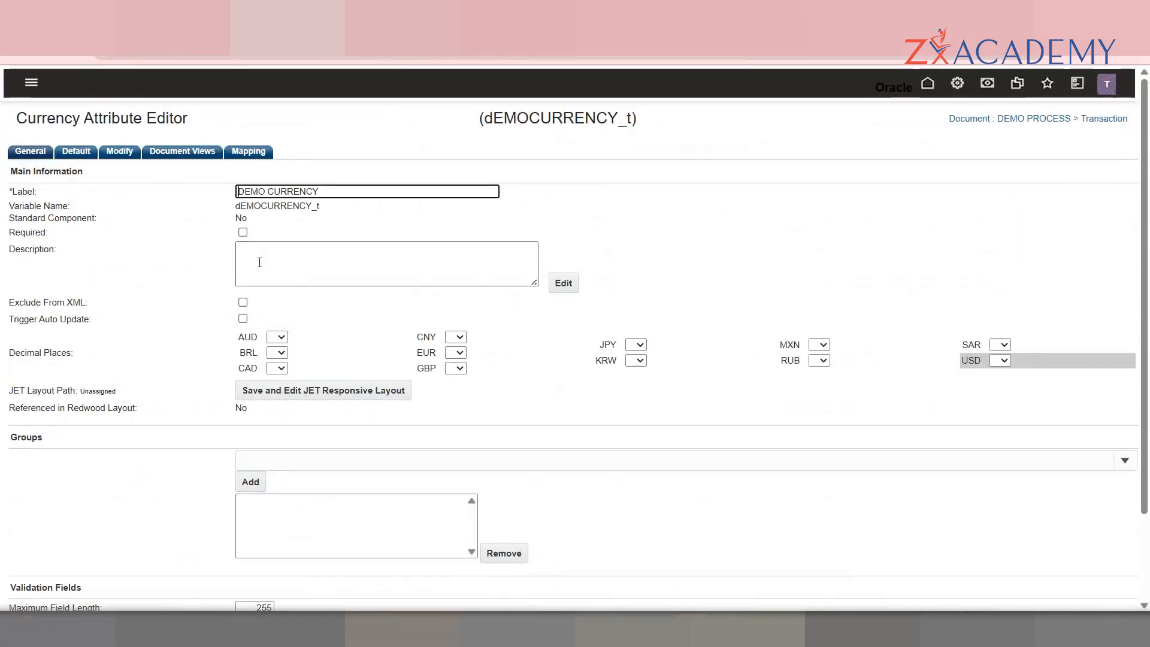
left_click(271, 339)
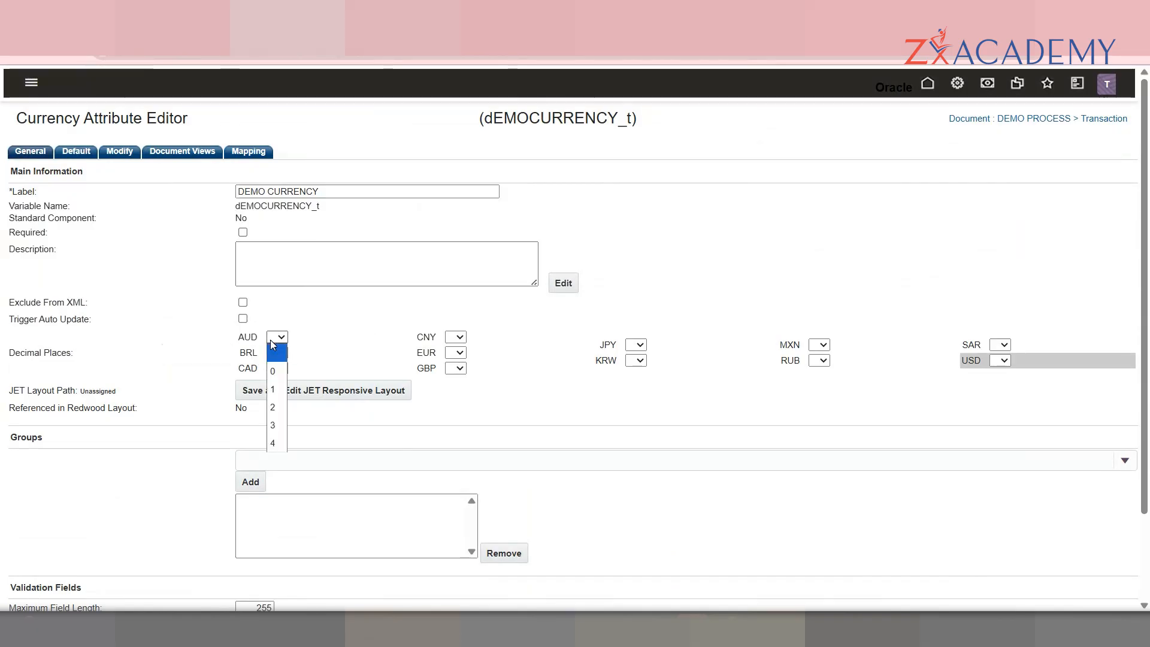
left_click(216, 490)
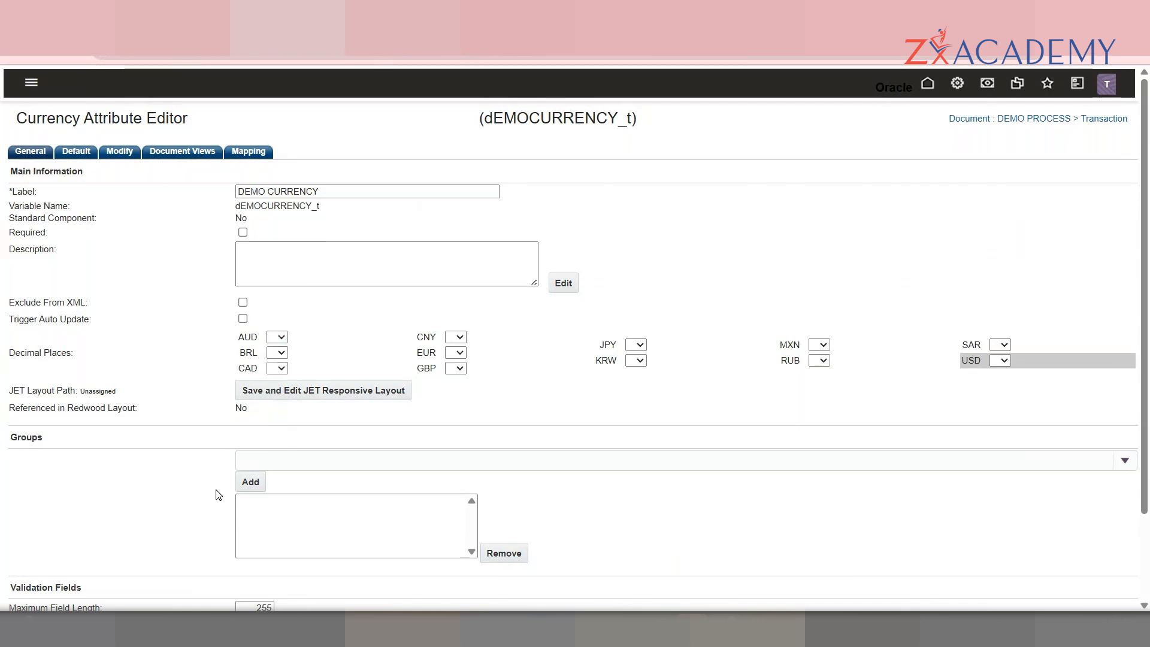
scroll(358, 477, "down", 3)
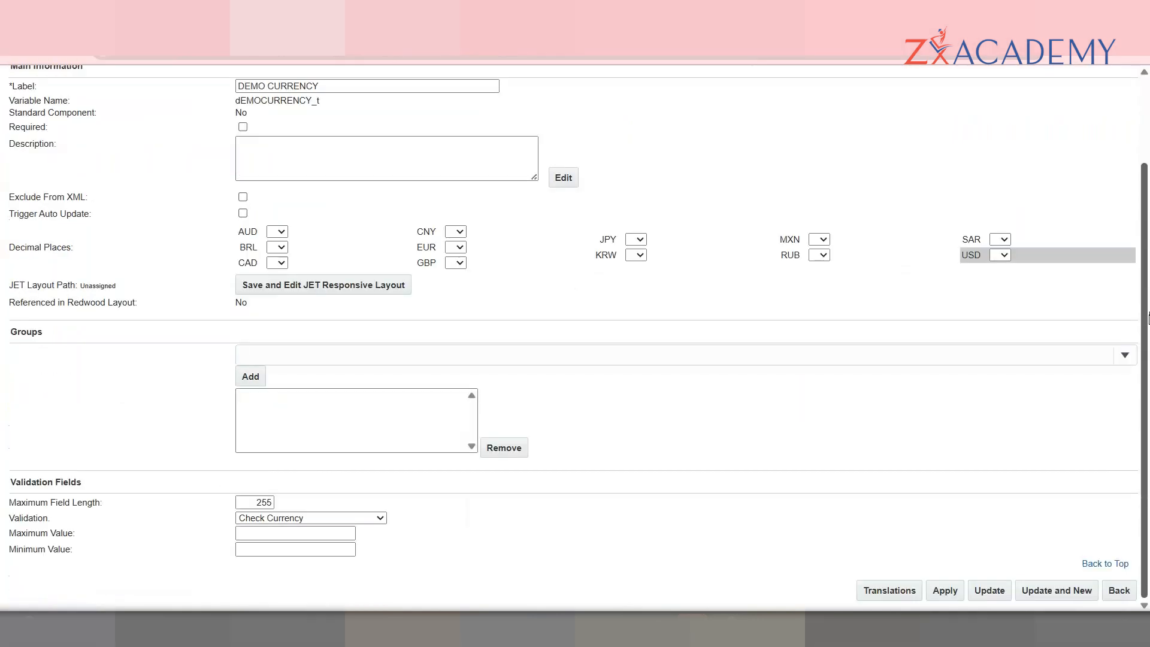
left_click(347, 518)
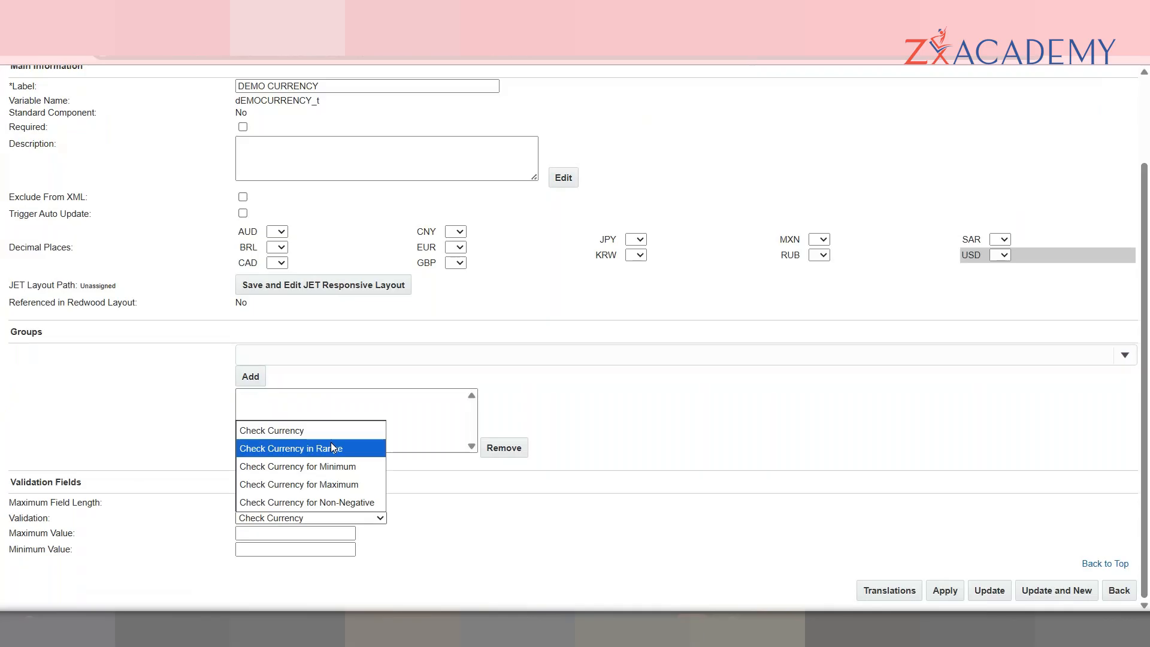
left_click(659, 468)
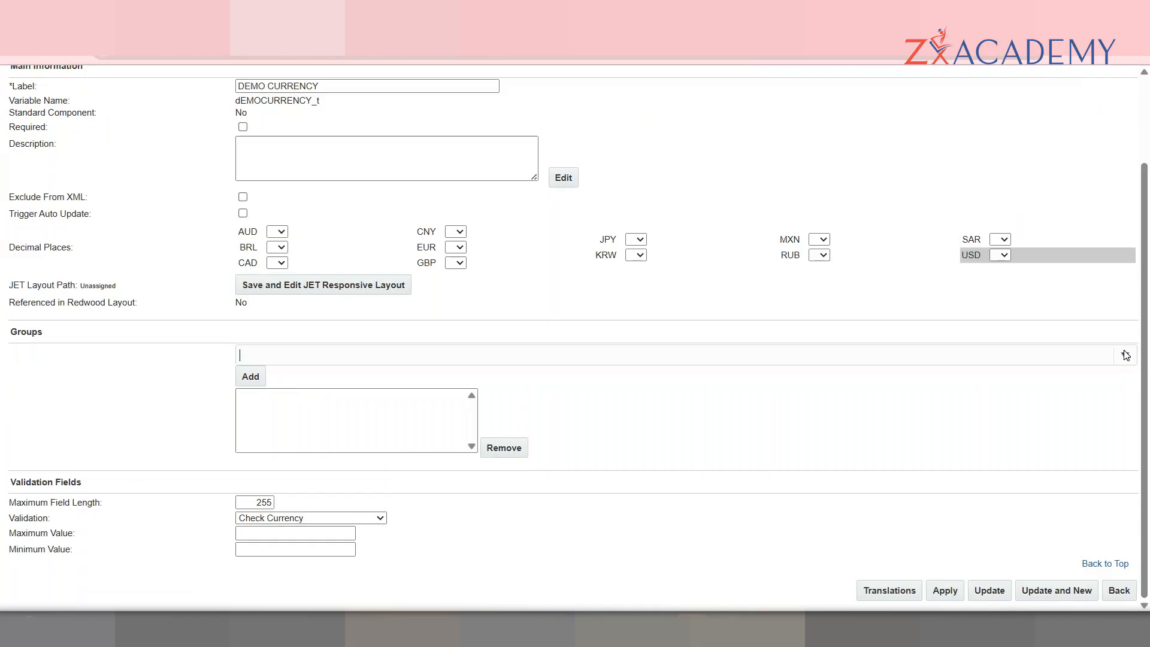
left_click_drag(1148, 332, 1149, 316)
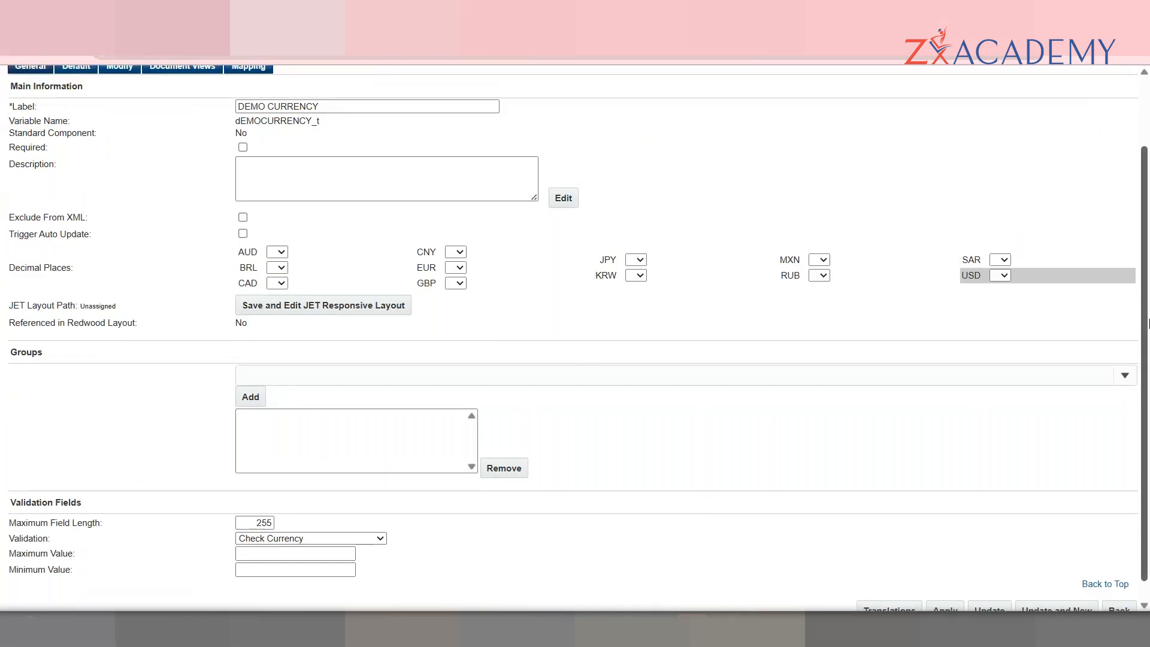
scroll(1147, 317, "up", 2)
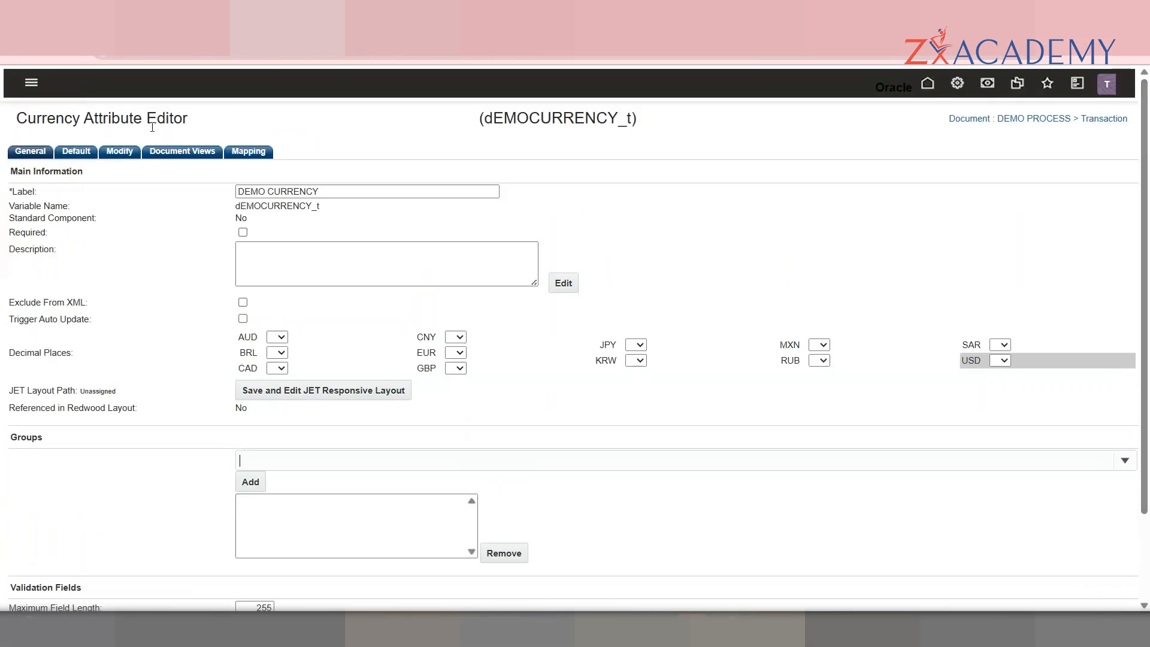
Step: Set dEMOCURRENCY_t's fixed Data default to 9 US Dollars, then view its Modify settings
left_click(82, 163)
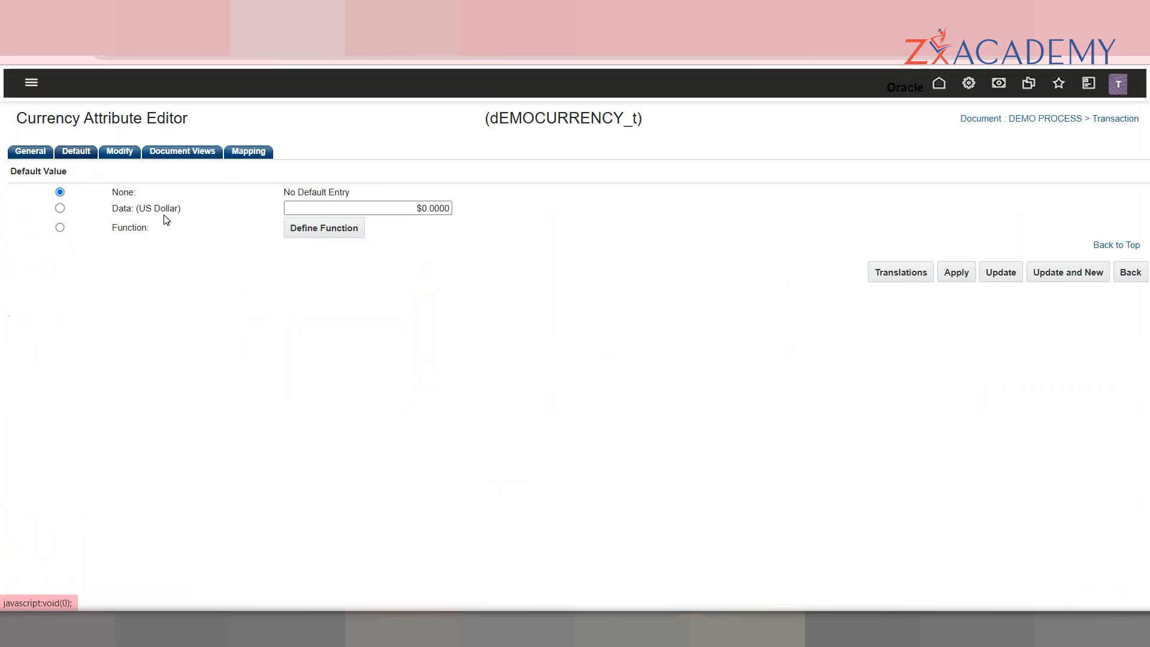
double_click(123, 208)
left_click(441, 205)
double_click(440, 205)
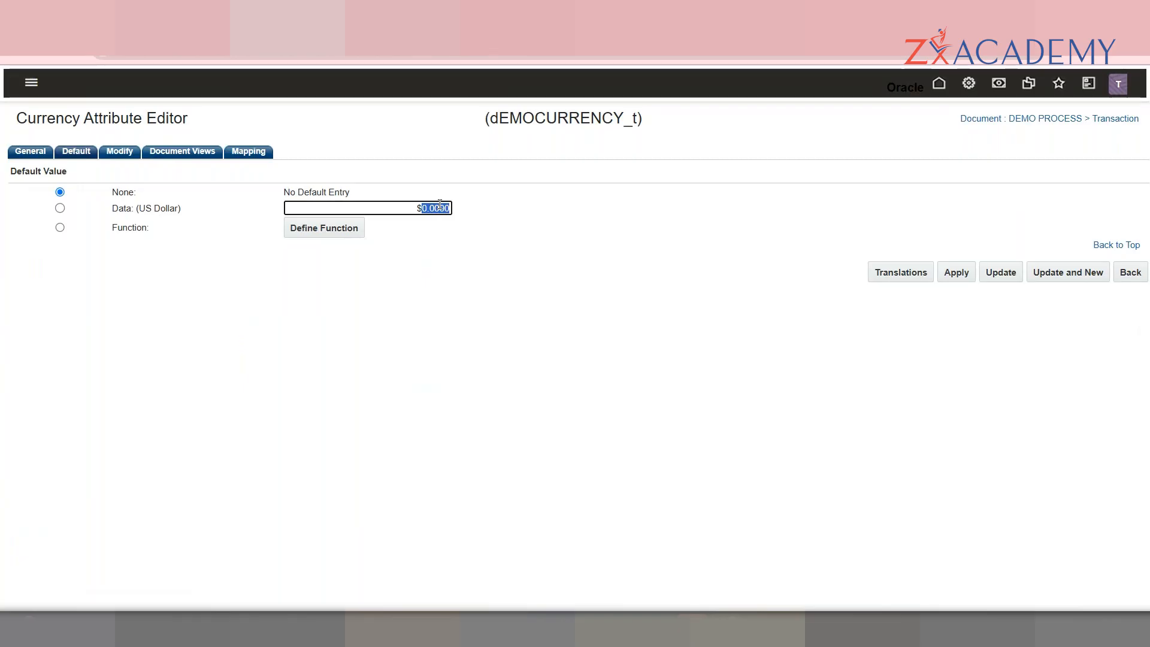
left_click(60, 208)
left_click(435, 207)
double_click(435, 208)
type("9")
left_click(480, 279)
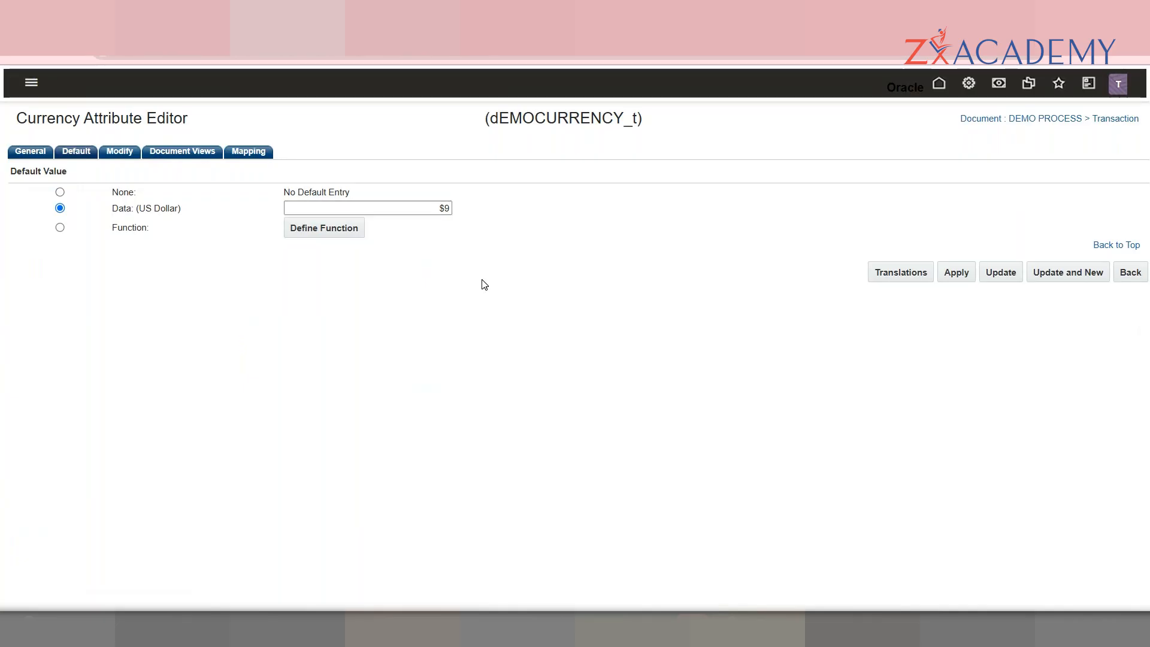
left_click(116, 157)
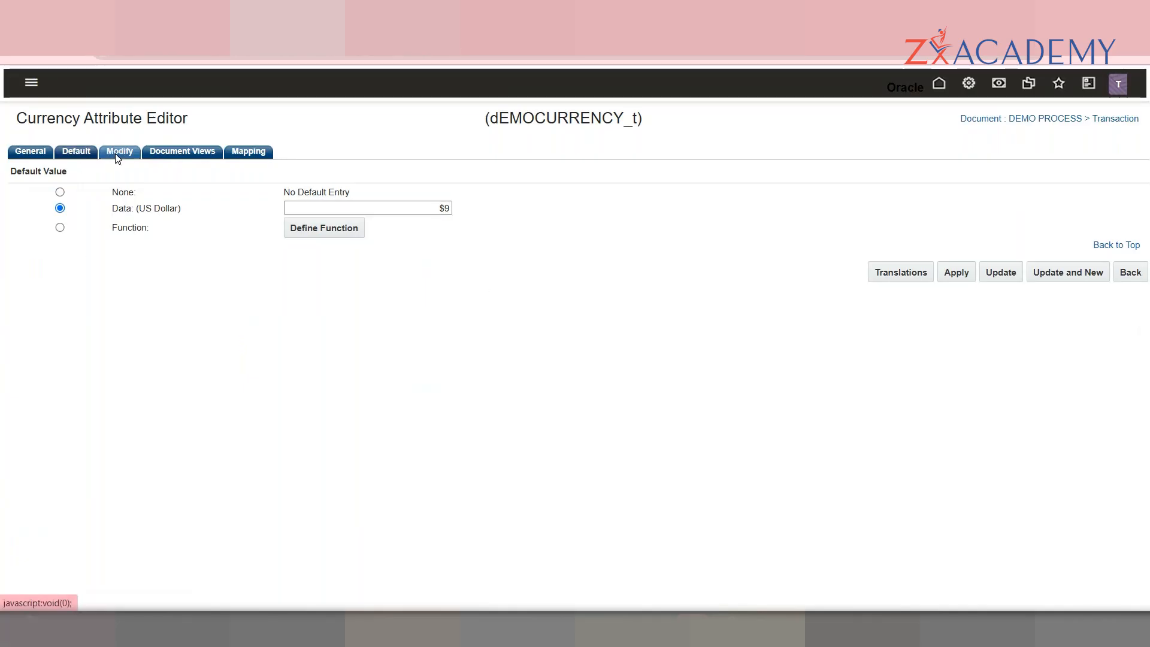
left_click_drag(1144, 180, 1143, 156)
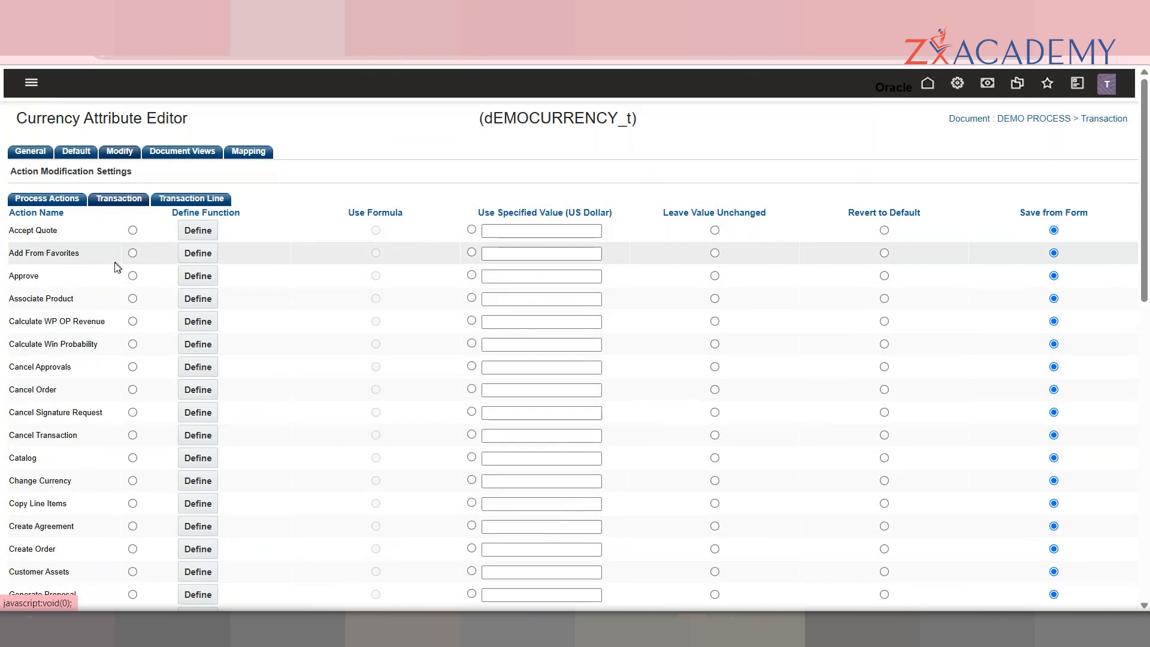
Step: Review the Document Views and Mapping tabs, then return to the General tab's blank attribute form
left_click(174, 157)
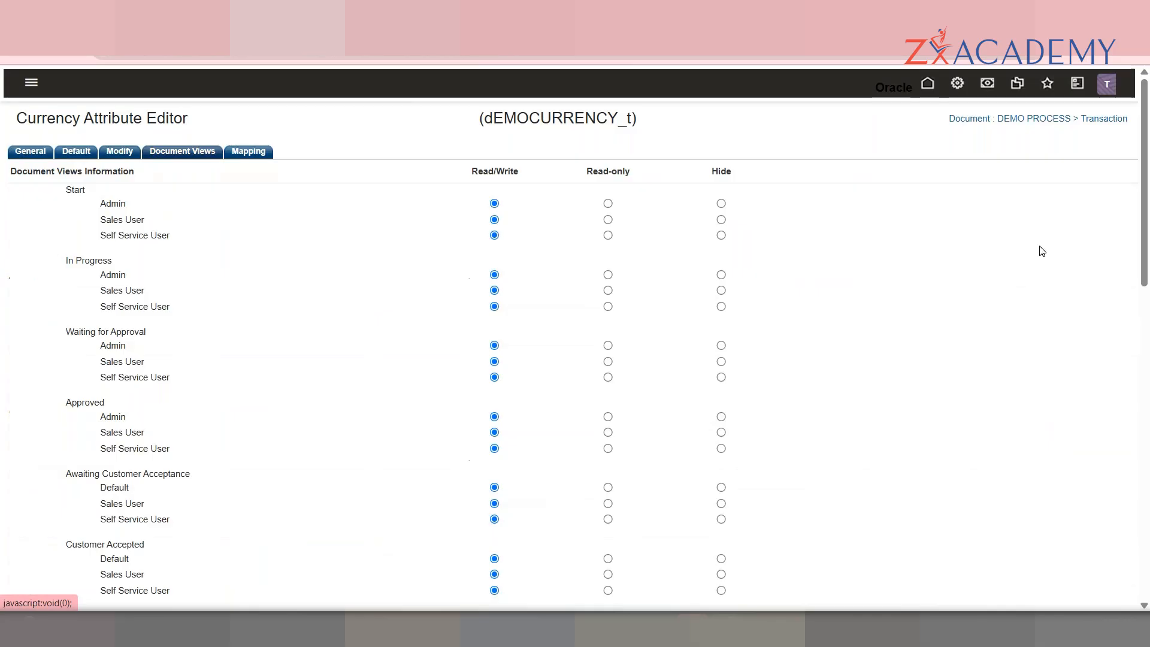
mouse_move(1145, 247)
left_mouse_down()
mouse_move(1148, 557)
mouse_move(1145, 243)
left_mouse_up()
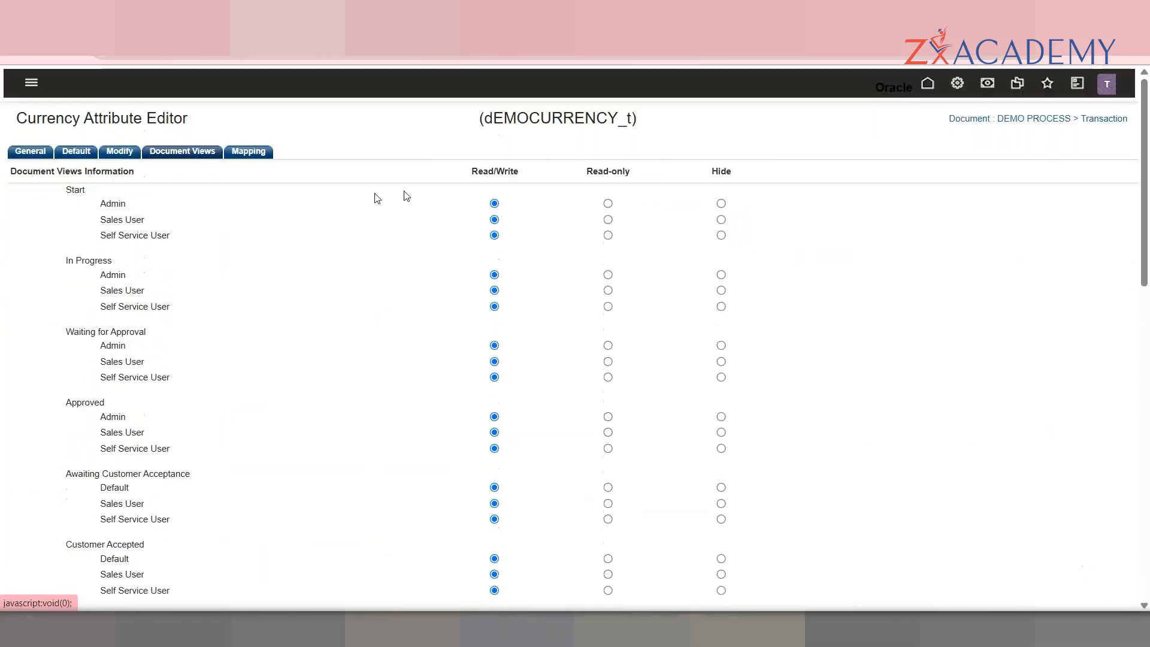
left_click(255, 155)
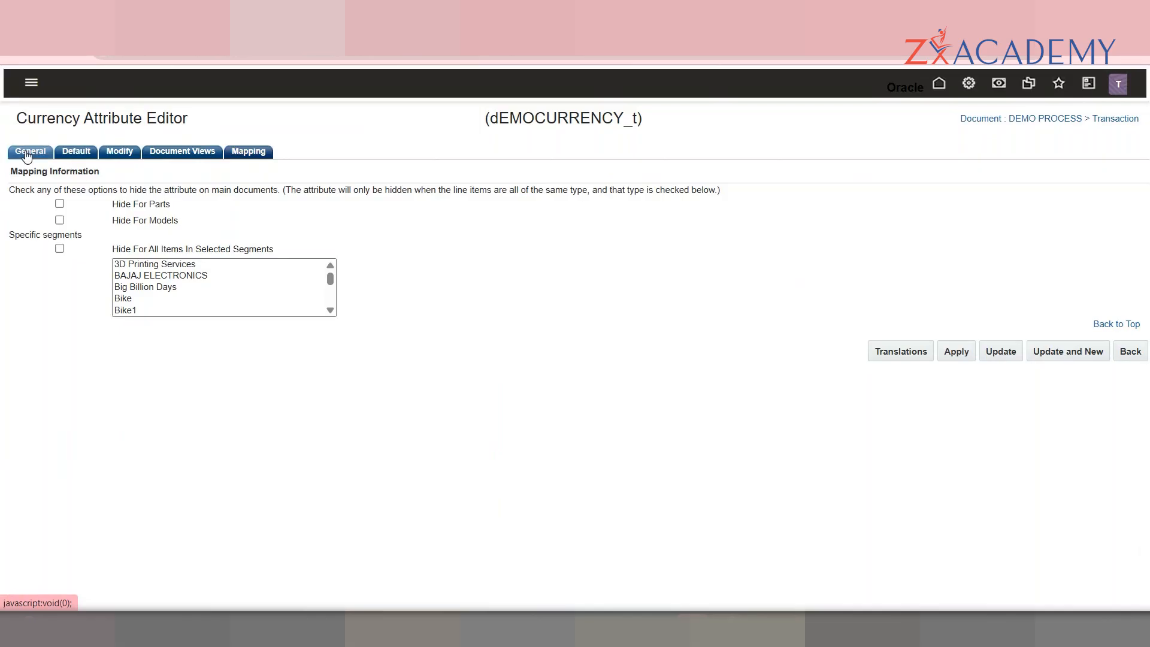
left_click(28, 152)
scroll(1148, 302, "down", 3)
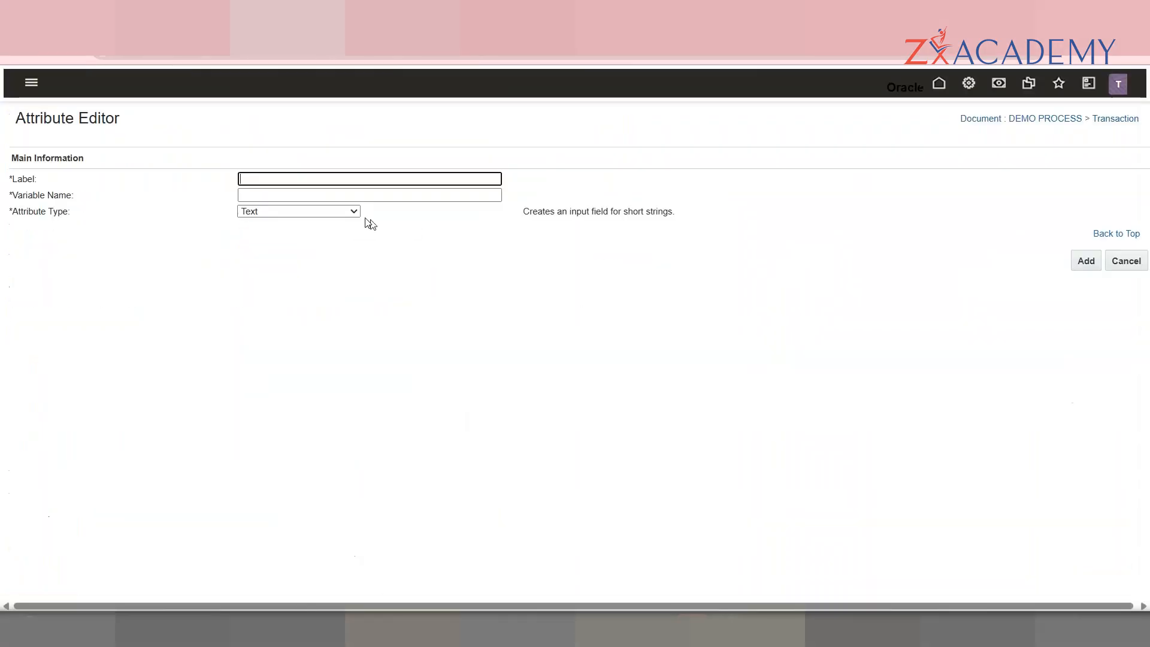
Step: Add a Date-type attribute labelled 'DEMO Date' with auto-filled variable name dEMODate_t
left_click(316, 174)
type("DEMO")
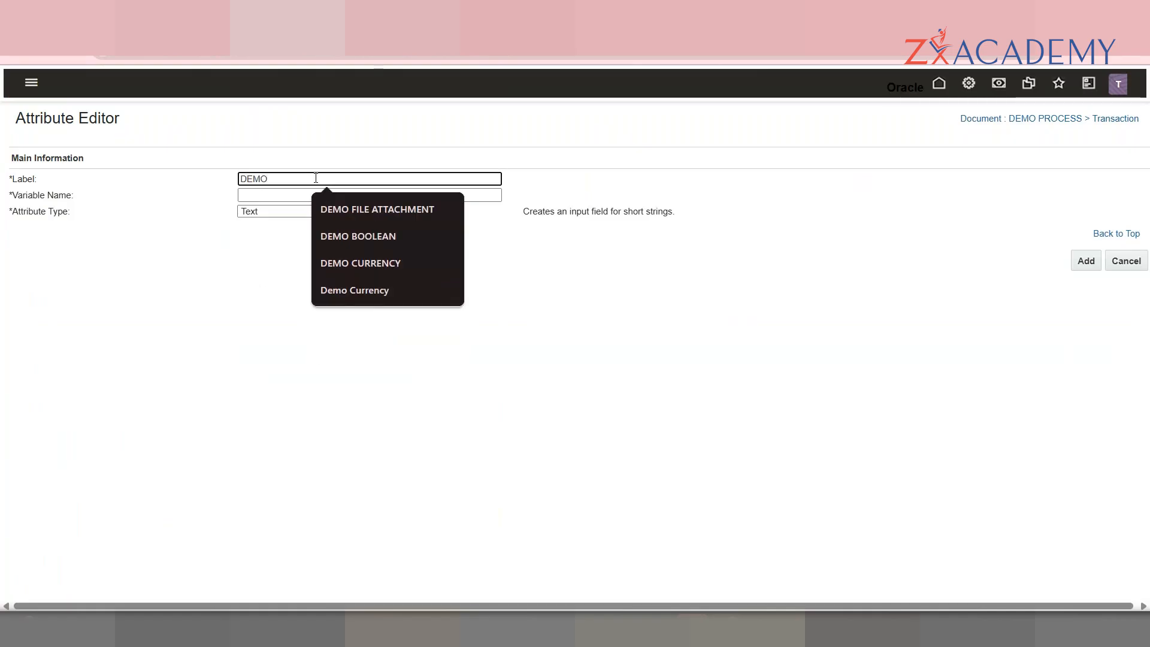
left_click(289, 212)
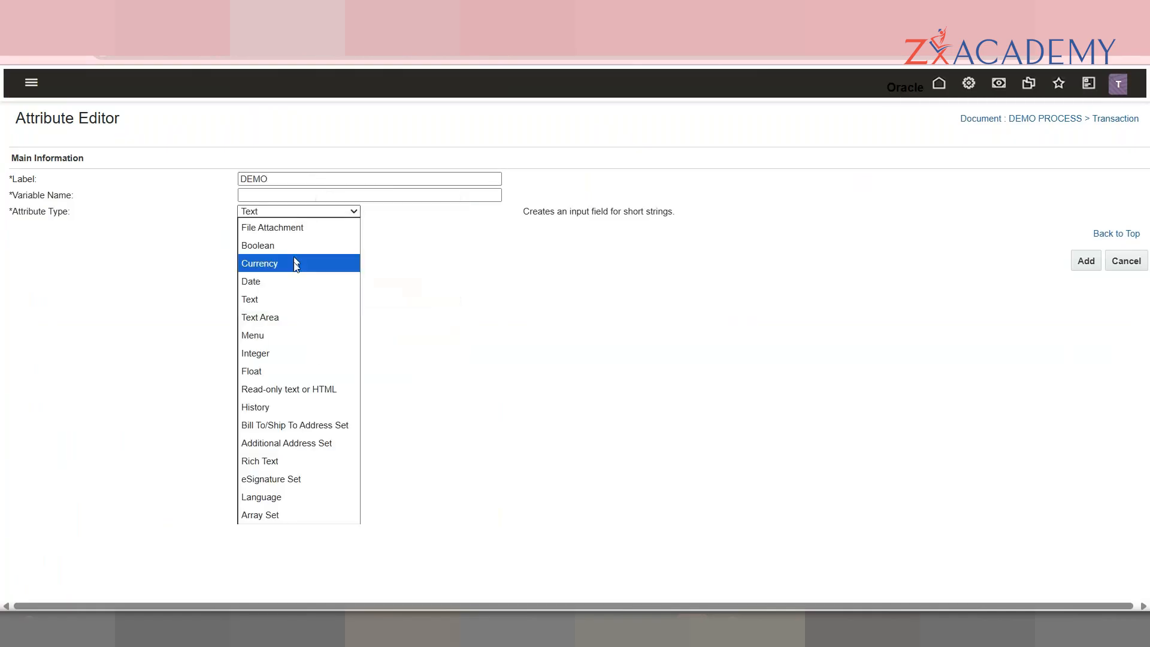
left_click(291, 281)
left_click(301, 185)
type("Date")
key("Tab")
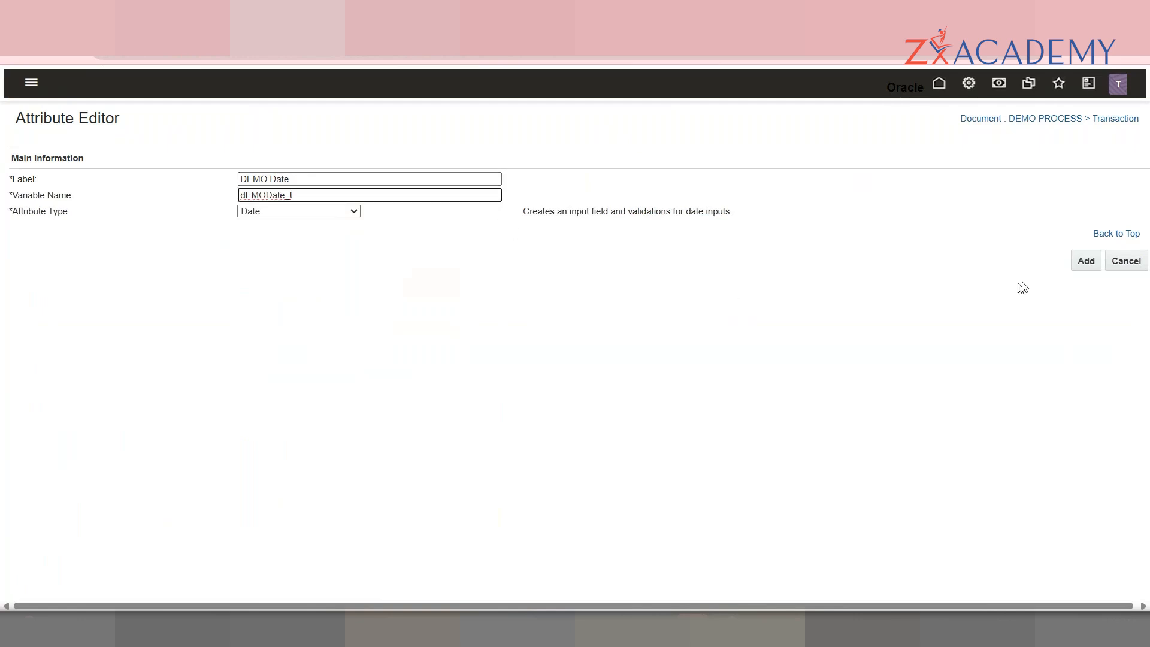
left_click(1086, 263)
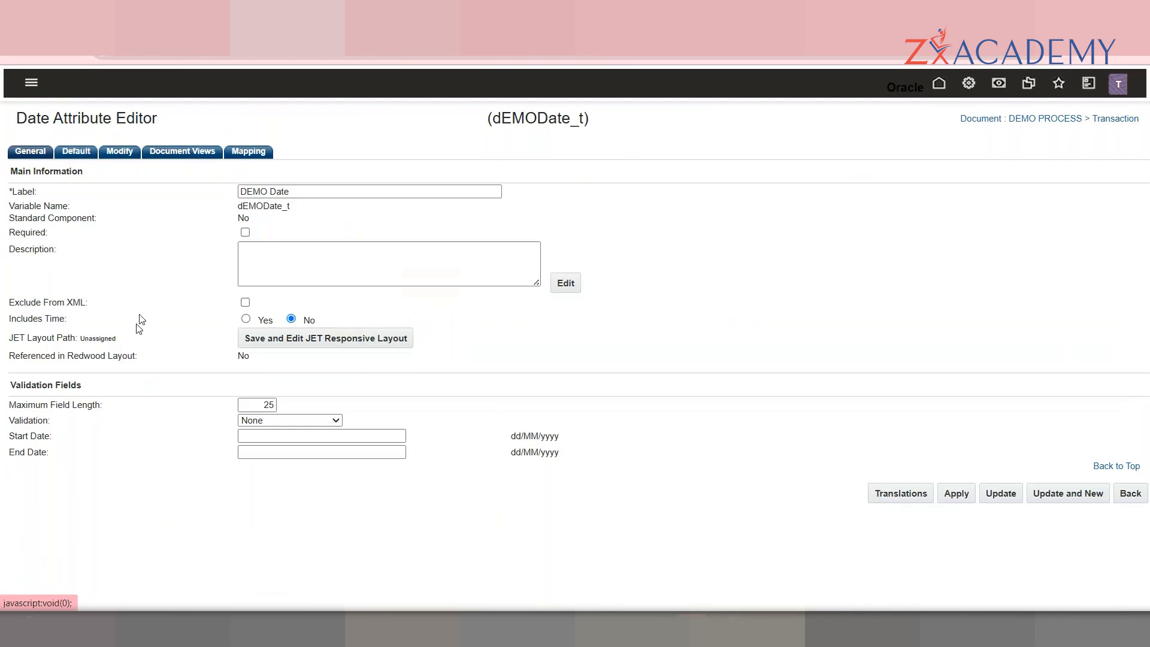
Step: Check DEMO Date's maximum field length of 25 and keep date validation at None
double_click(269, 404)
left_click(303, 421)
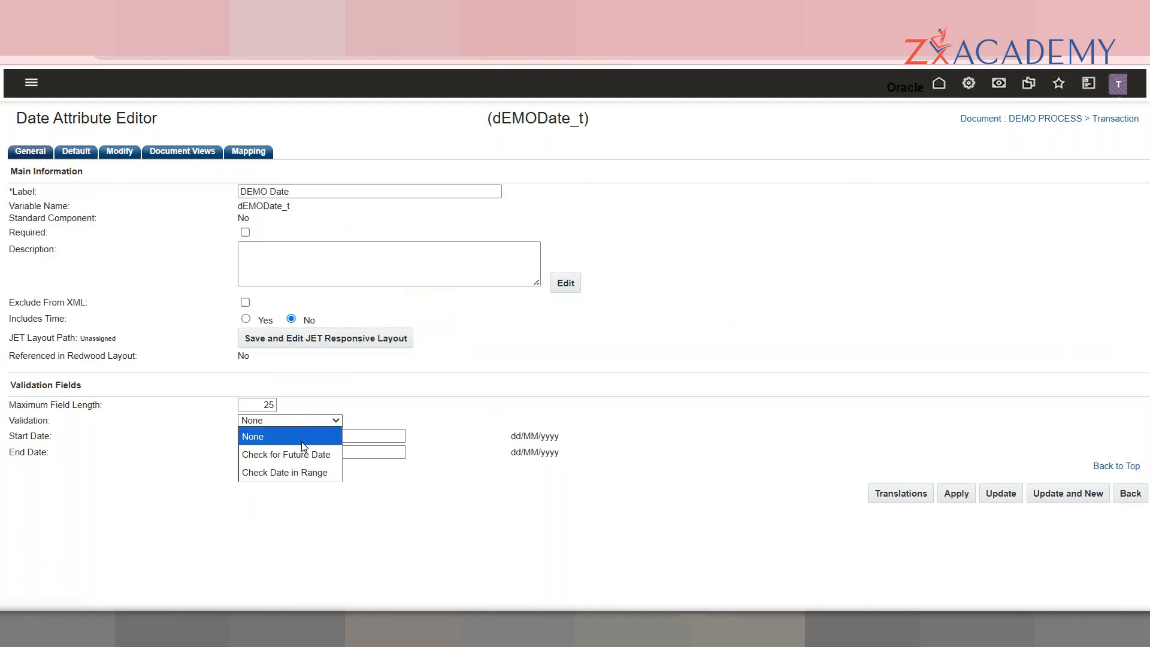
left_click(302, 442)
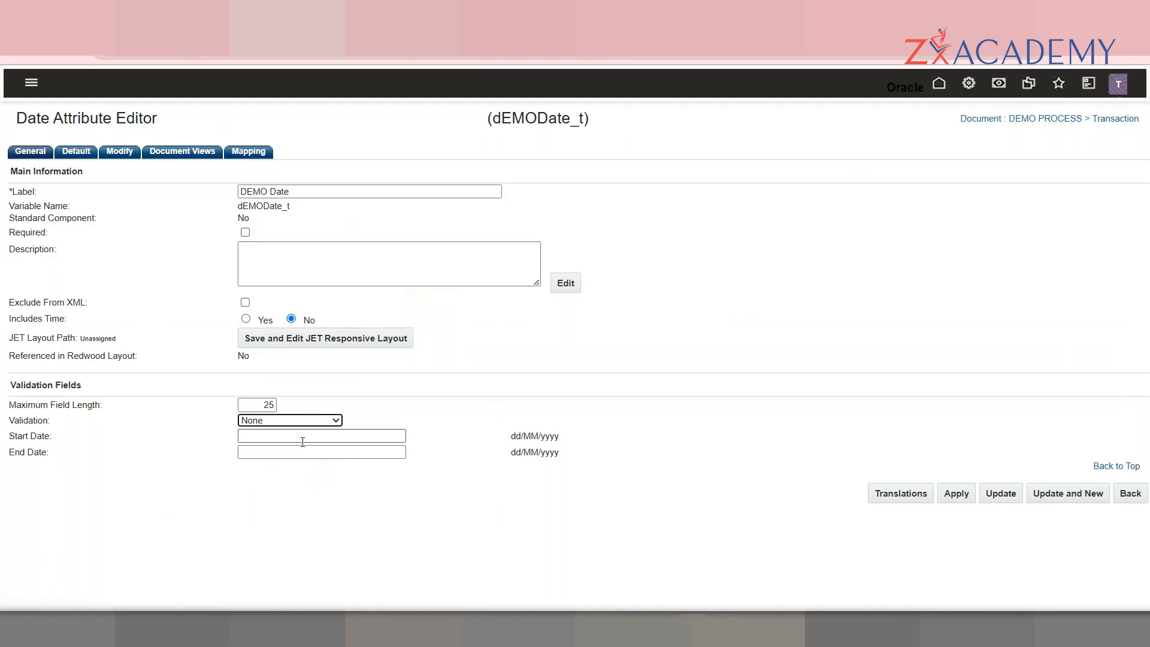
Step: Default DEMO Date to the Current Date system variable, then view its action modification settings
left_click(83, 152)
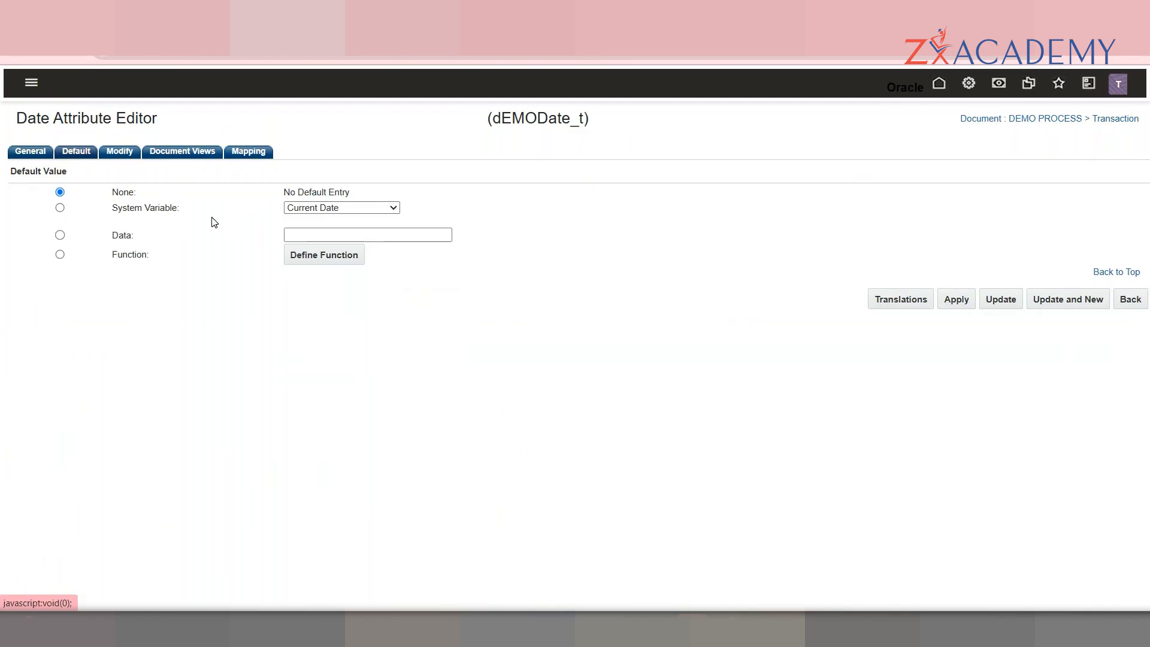
double_click(161, 208)
left_click(53, 207)
left_click(59, 208)
left_click(367, 211)
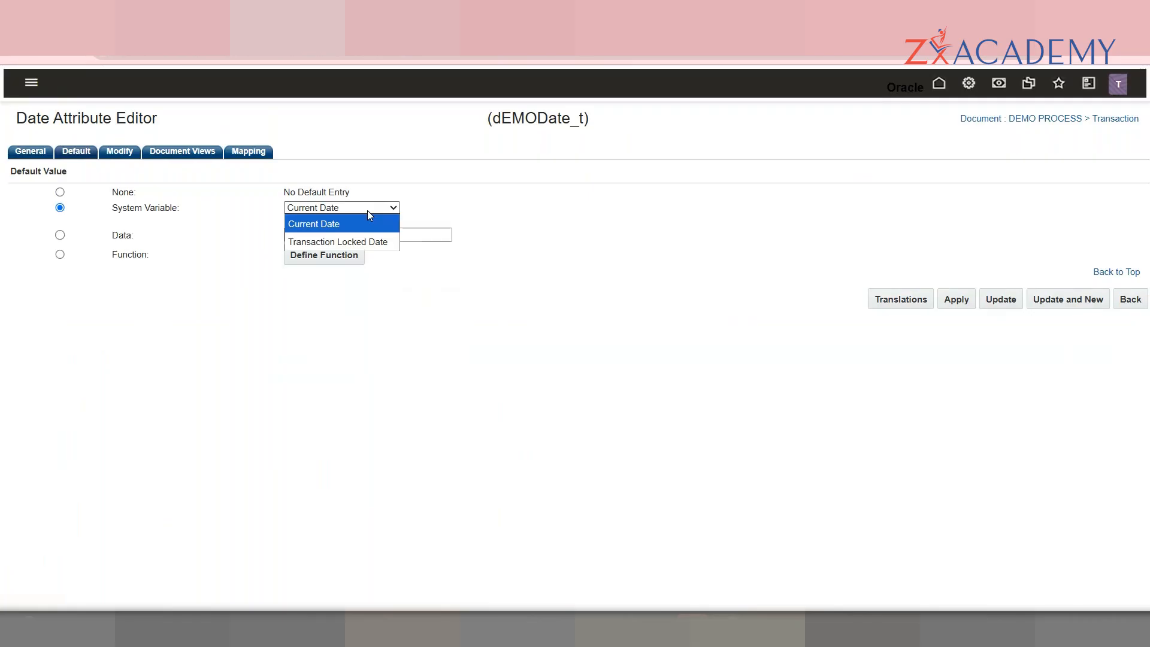
left_click(258, 234)
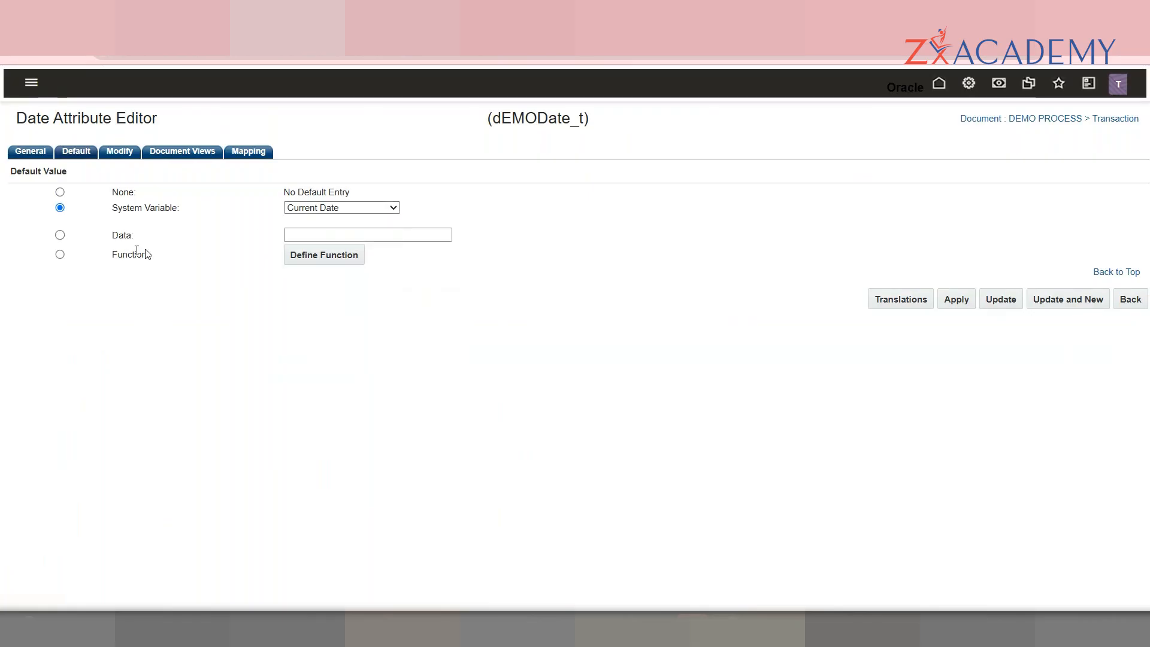
left_click(60, 236)
left_click(310, 237)
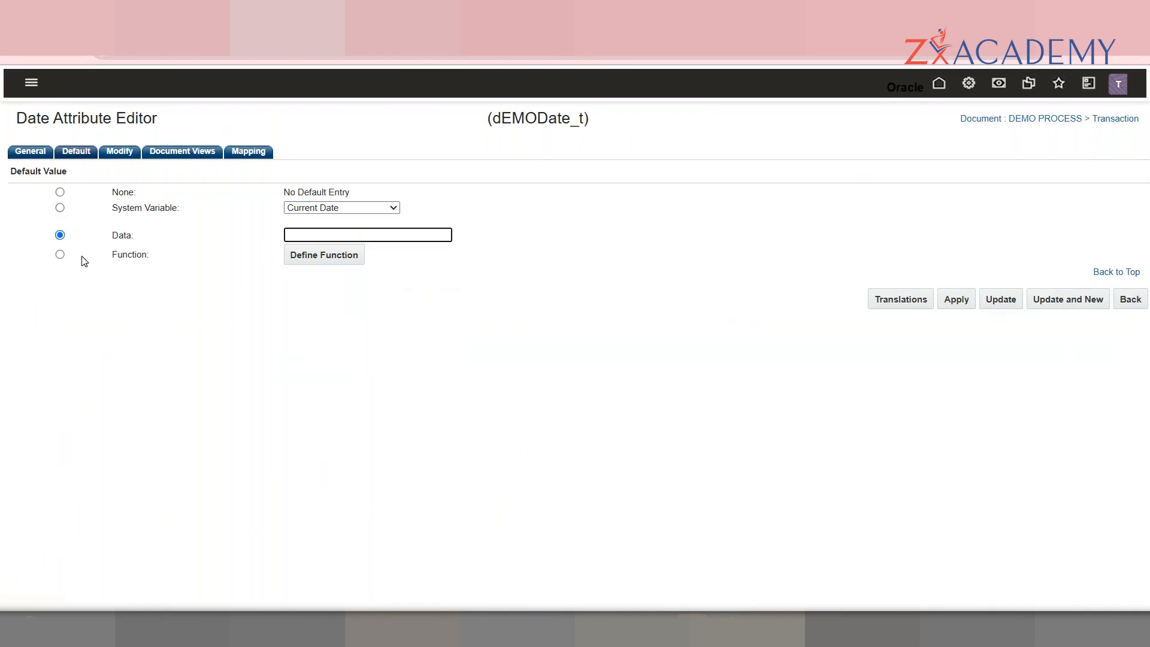
left_click(60, 208)
left_click(357, 206)
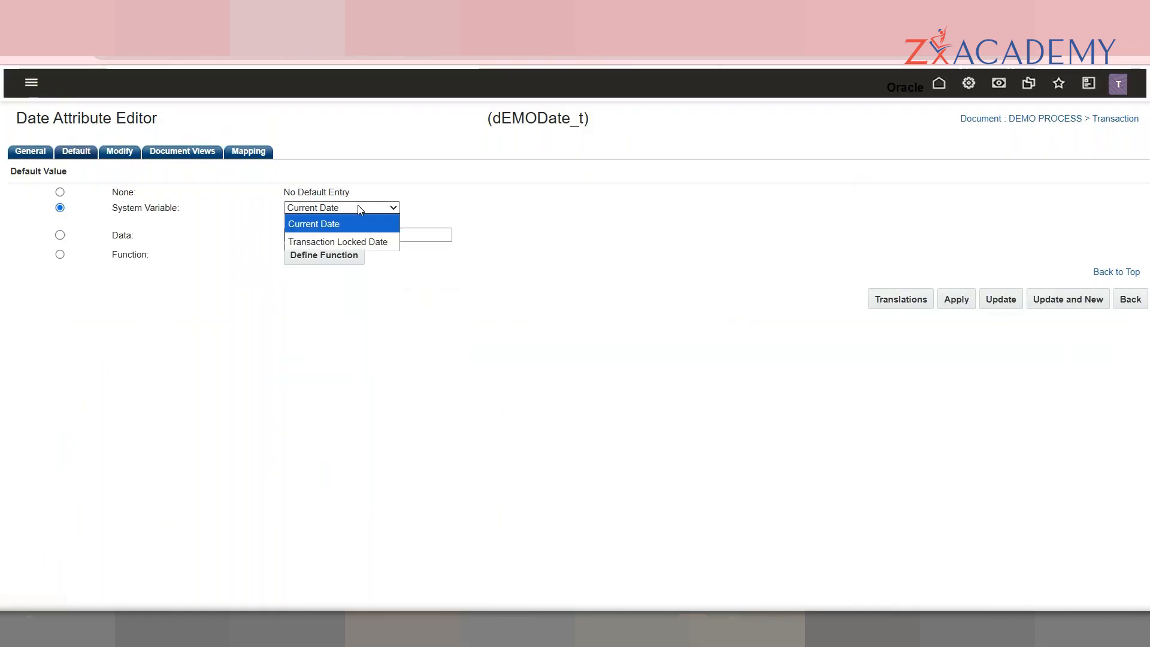
left_click(129, 152)
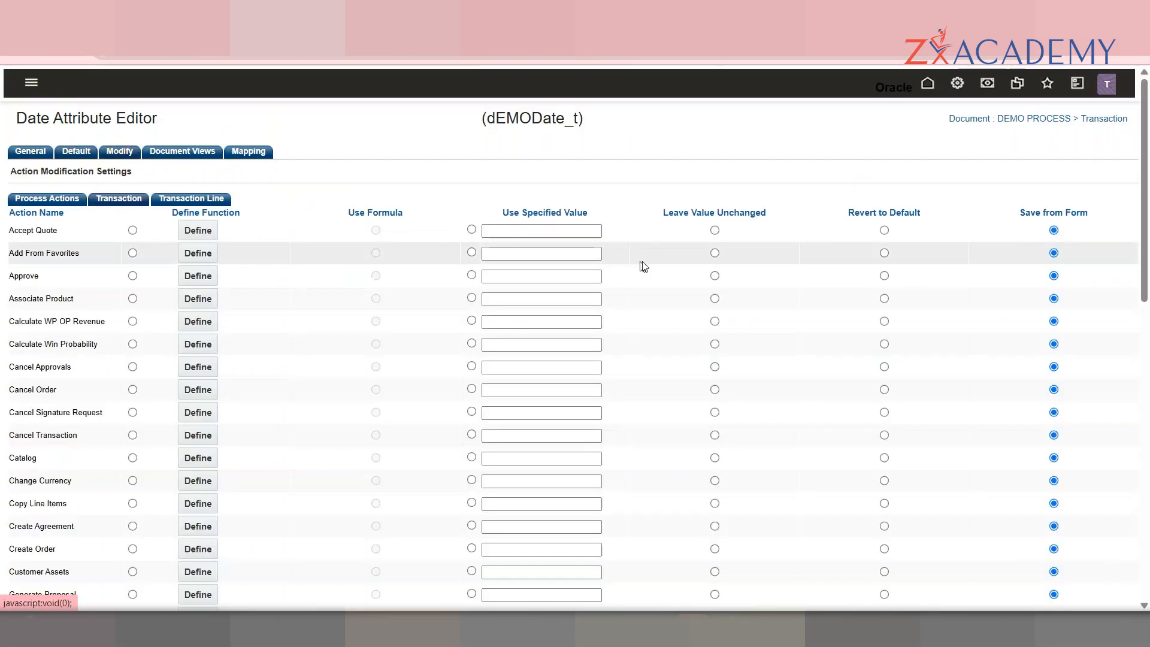
Step: Check DEMO Date's document view permissions, then return to its General information page
left_click_drag(1146, 274, 1145, 247)
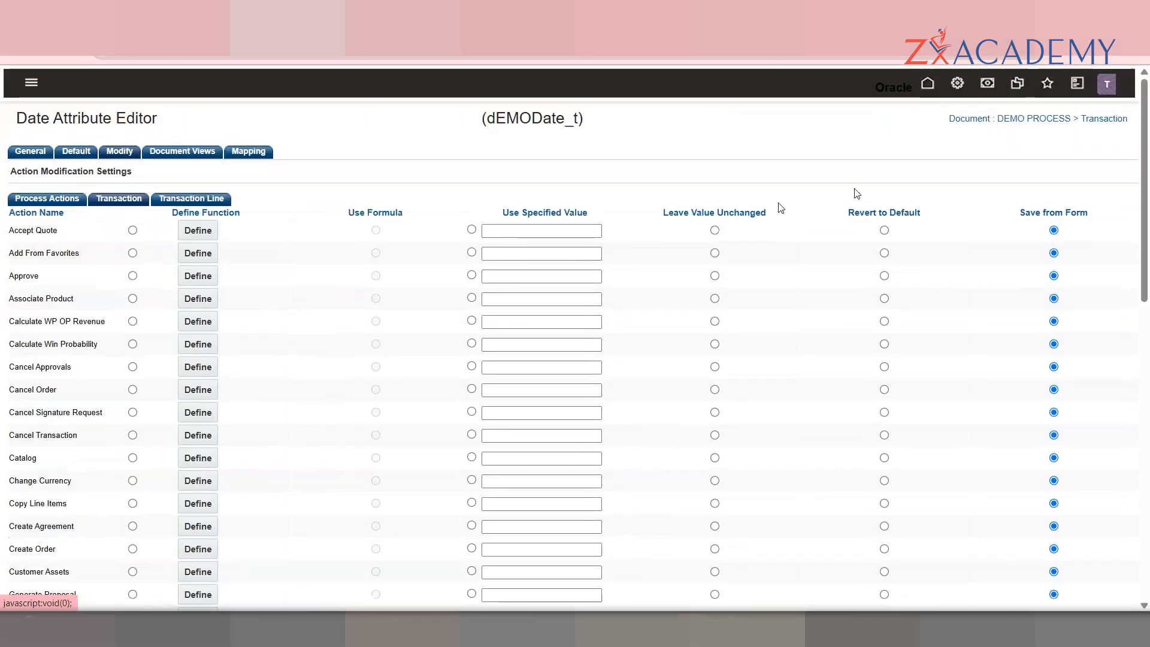
left_click(196, 156)
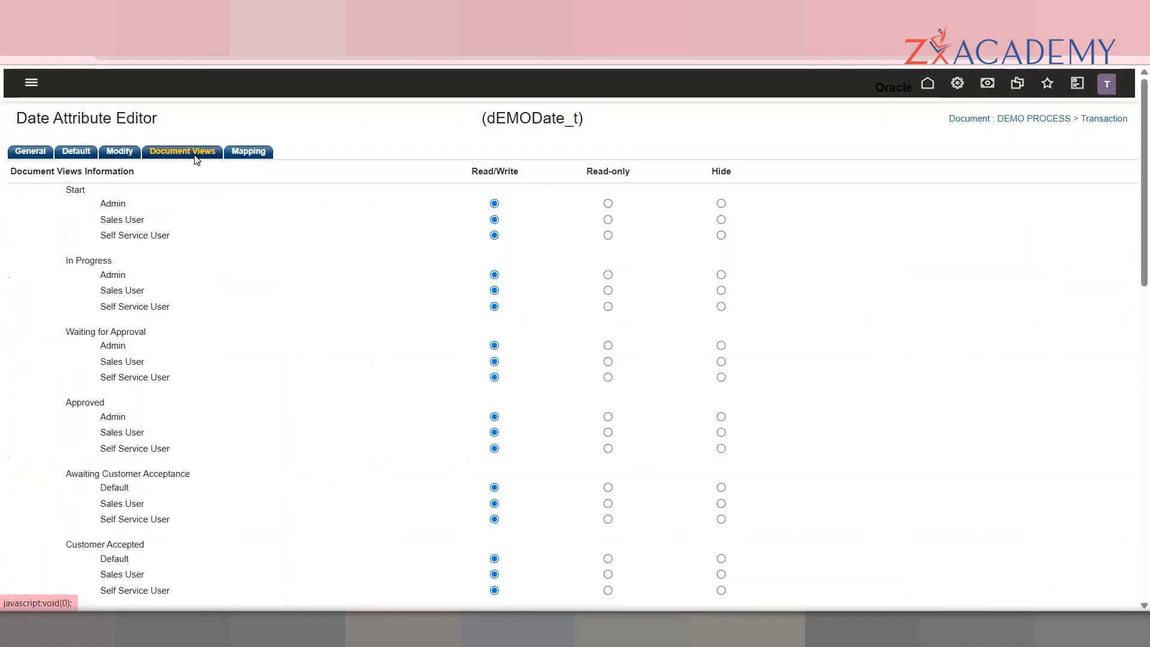
left_click(36, 153)
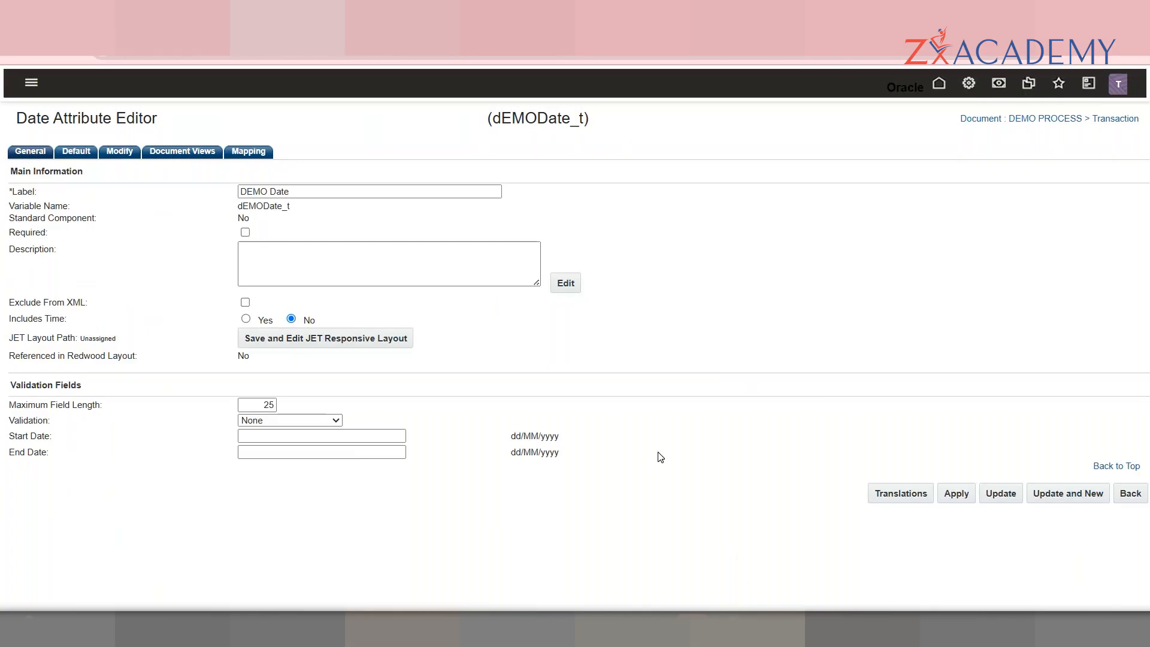
Step: Switch to the meeting window and back, then begin the new attribute's label as 'DEMO'
mouse_move(725, 629)
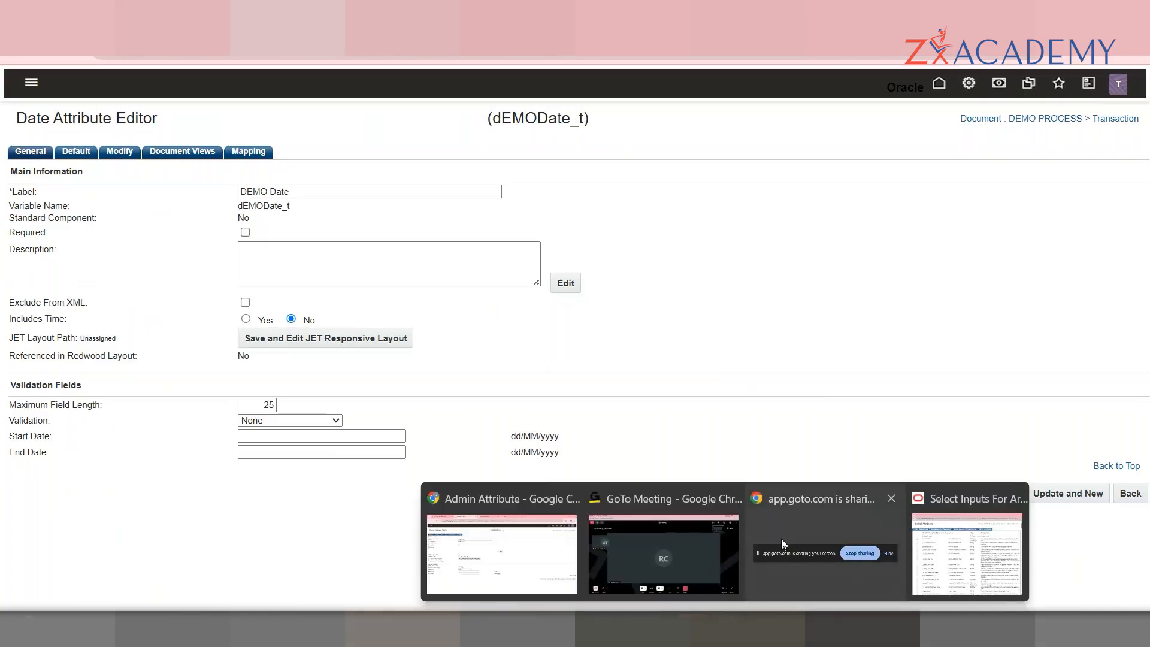
left_click(714, 528)
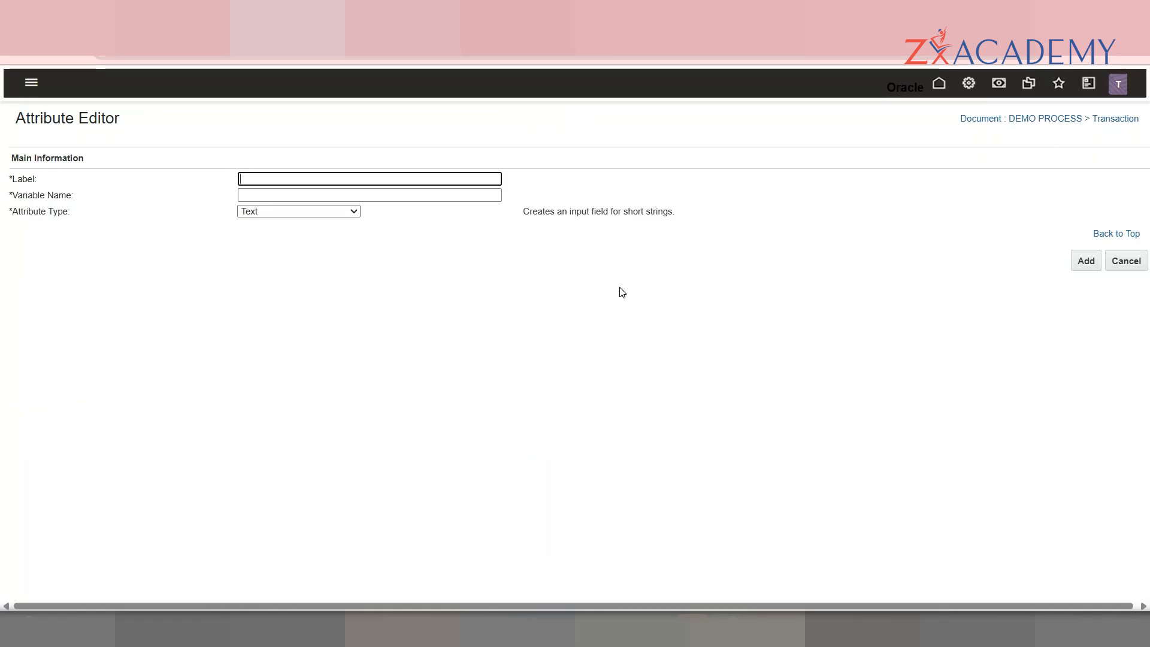
left_click(323, 186)
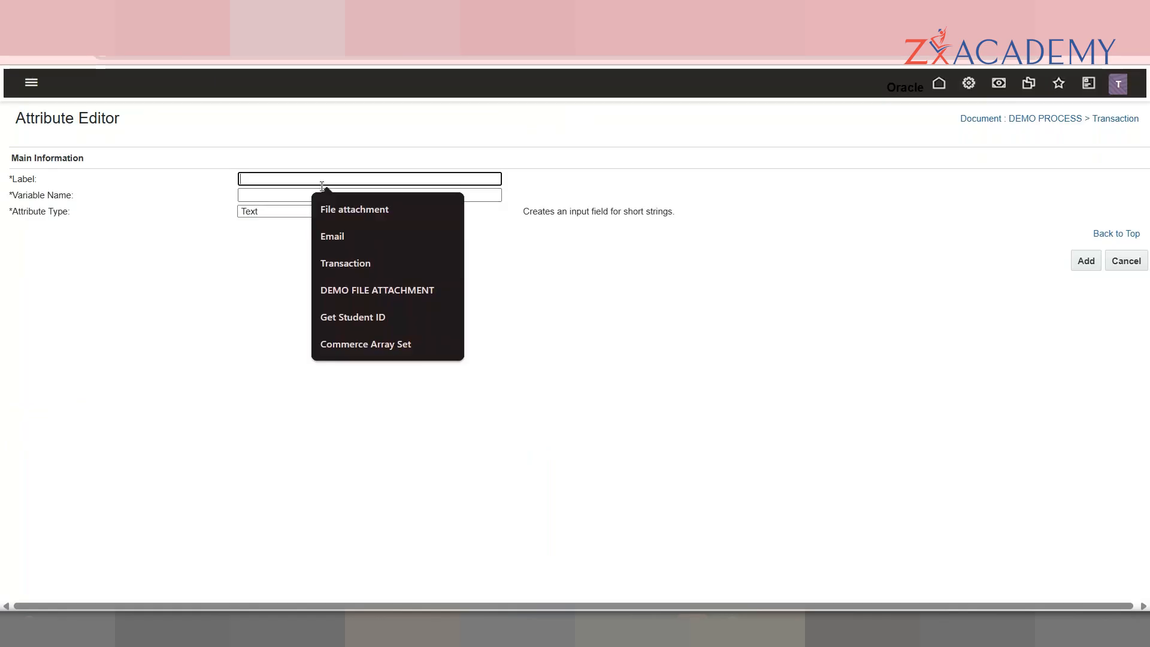
type("DEMO")
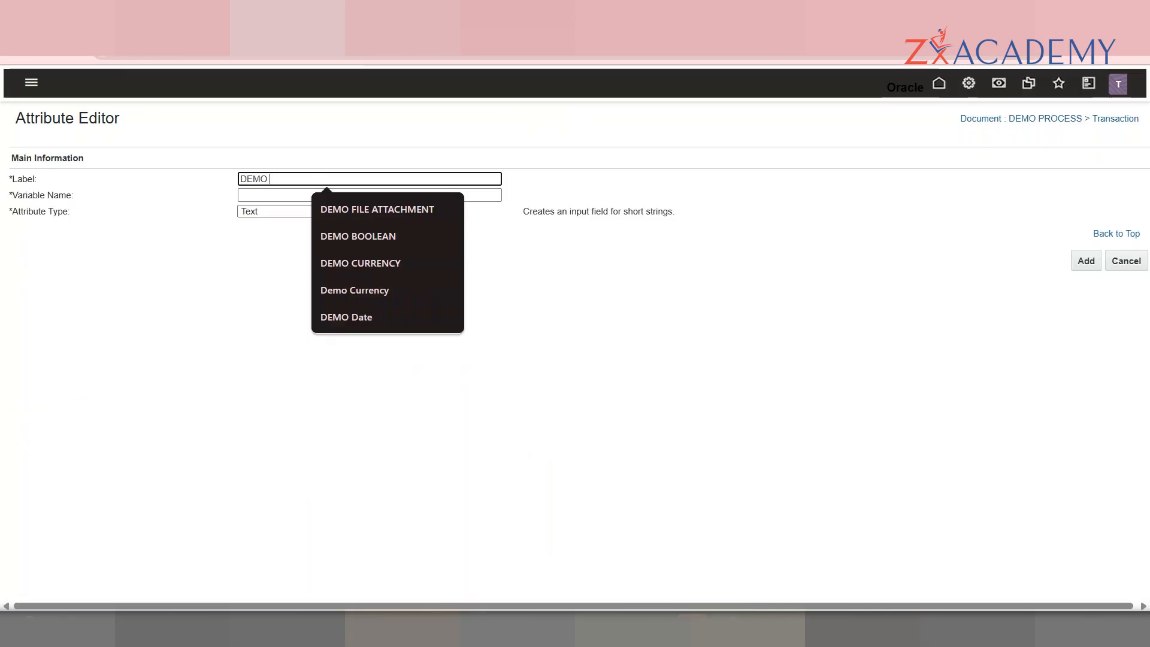
Step: Bring the GoTo Meeting window forward and show its participants list
mouse_move(753, 623)
left_click(686, 544)
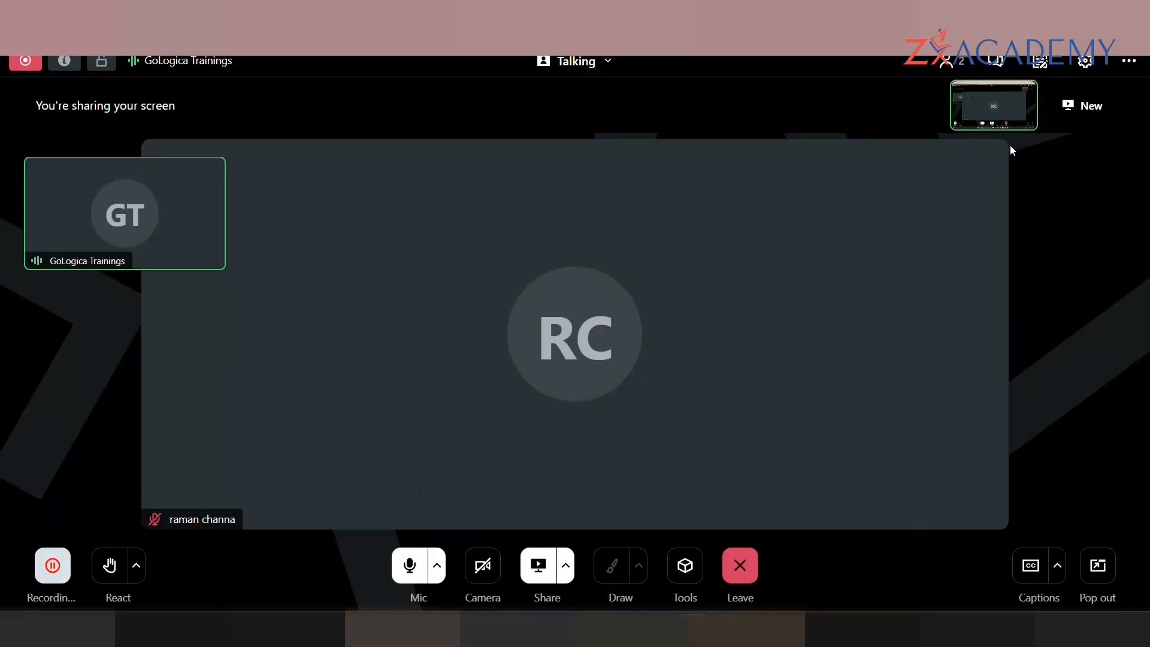
left_click(957, 62)
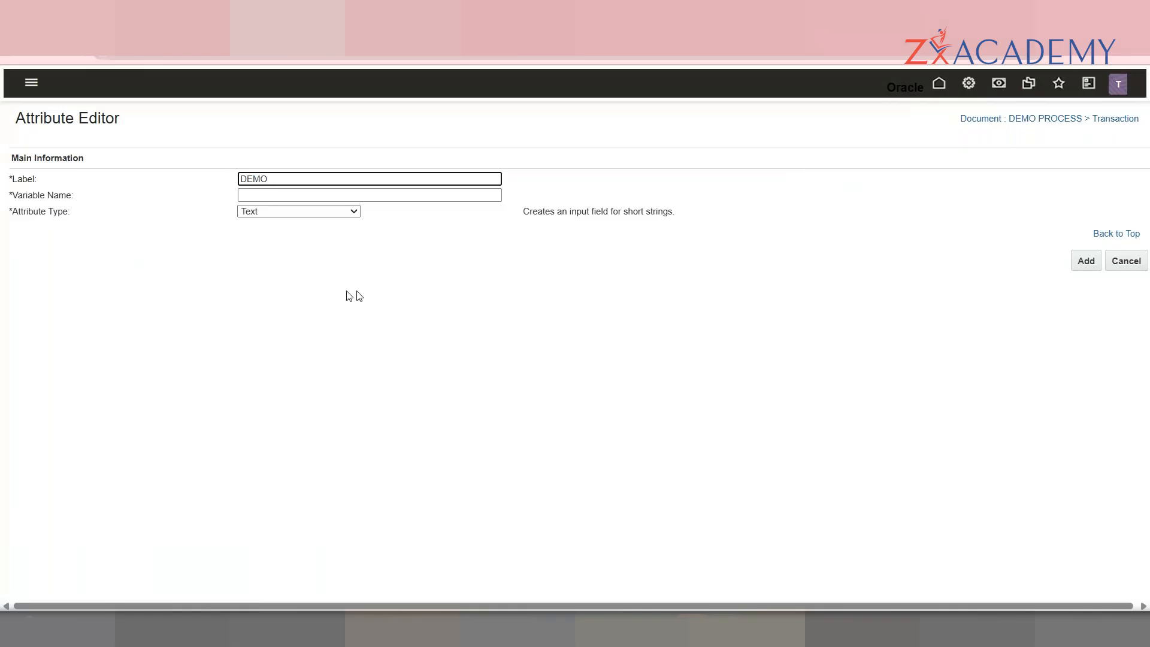
Step: Finish the label as 'DEMO TEXT', keep type Text with variable dEMOTEXT, and add it
left_click(302, 212)
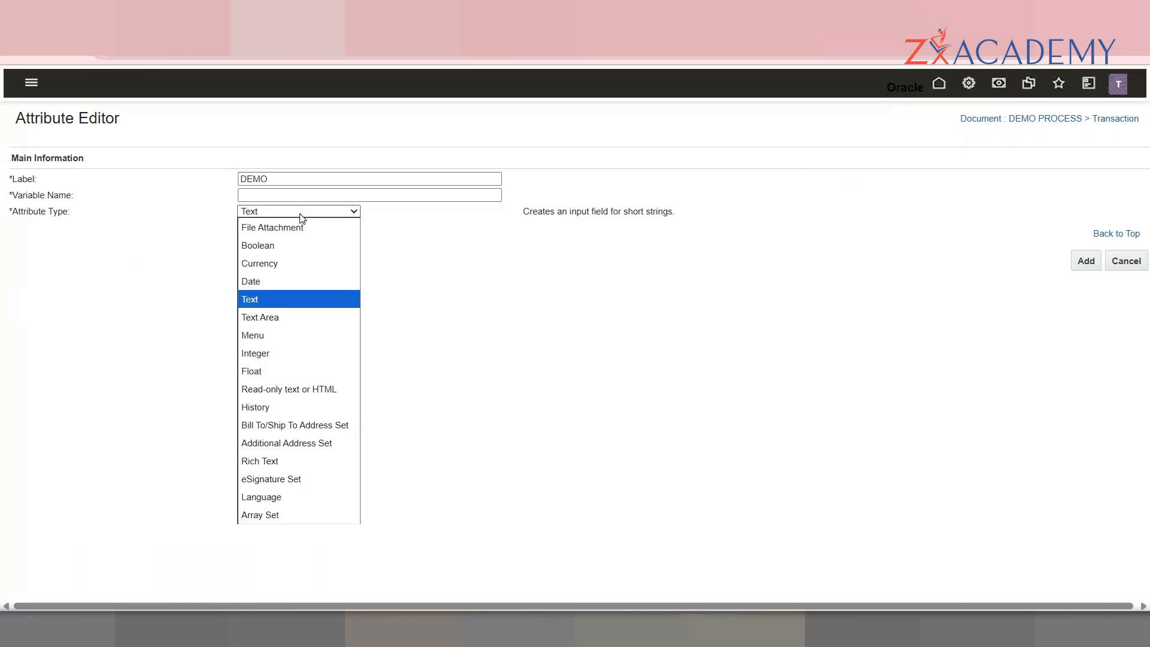
left_click(301, 179)
type("T")
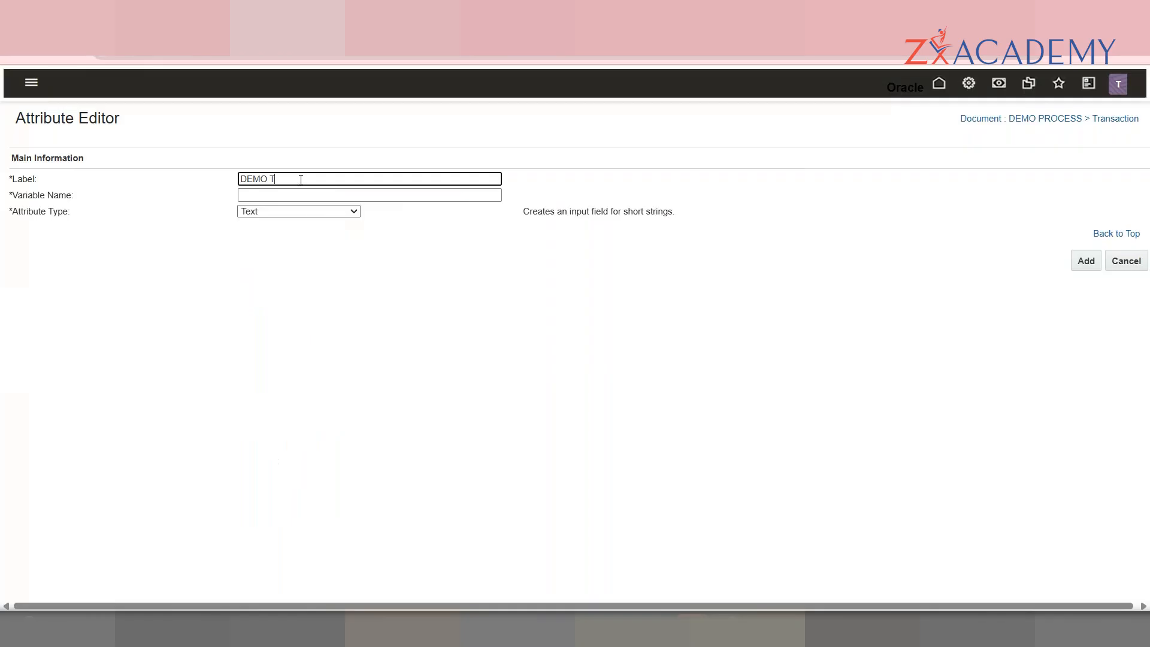
type("EST")
key("BackSpace")
key("BackSpace")
type("XT")
key("Tab")
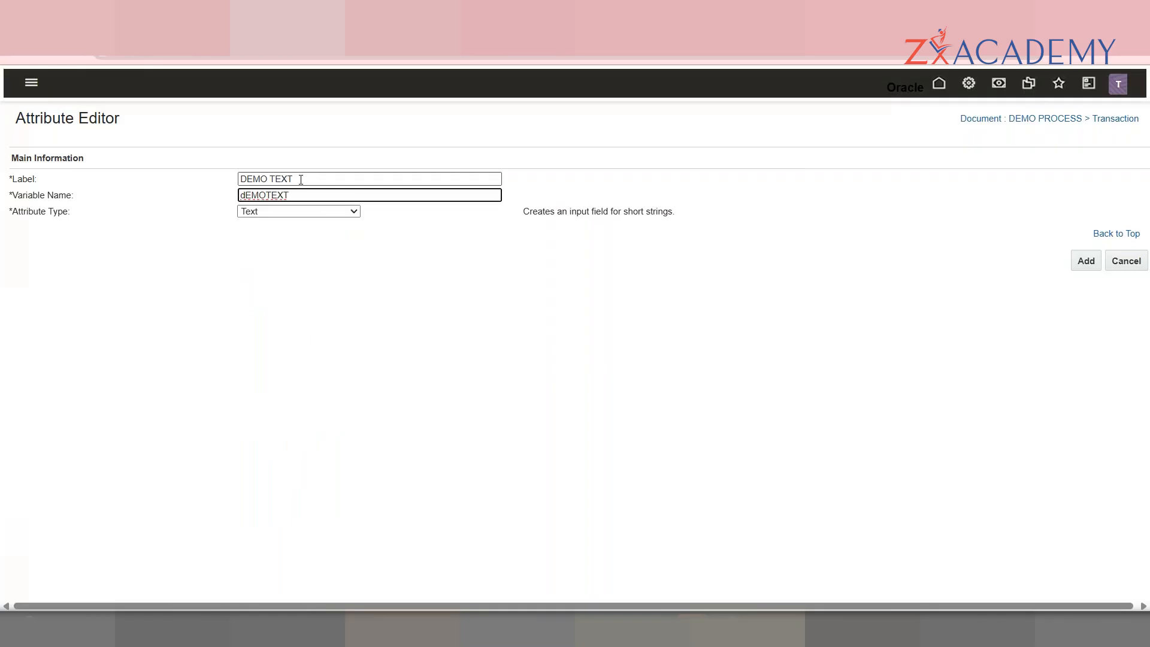
left_click(310, 213)
left_click(274, 302)
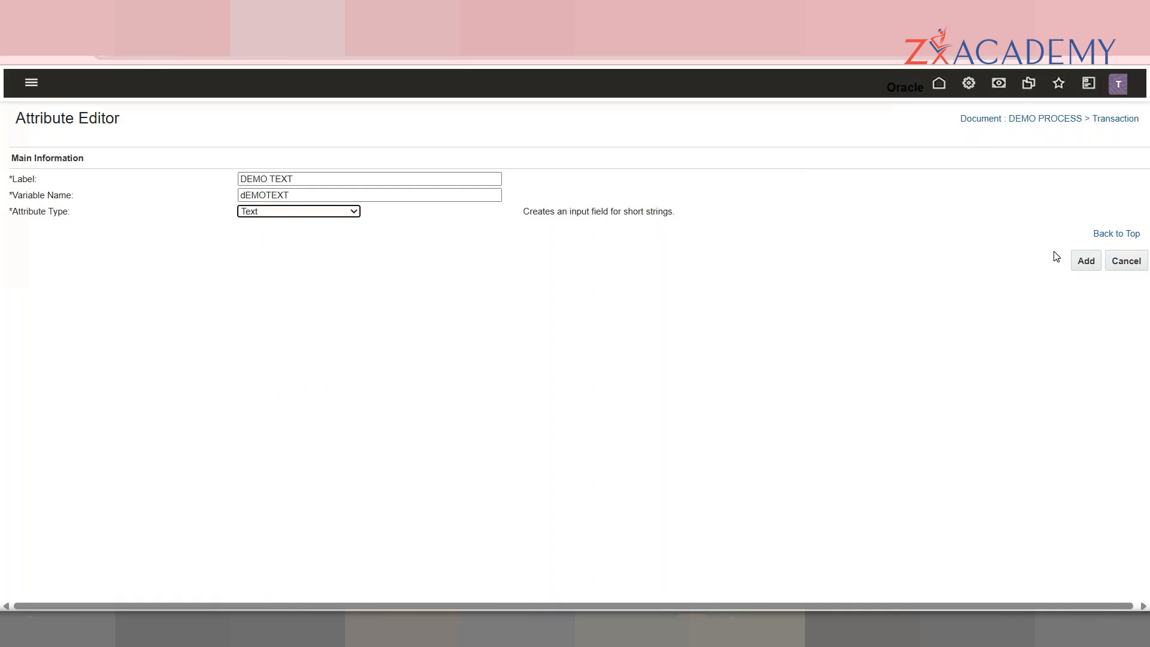
left_click(1089, 263)
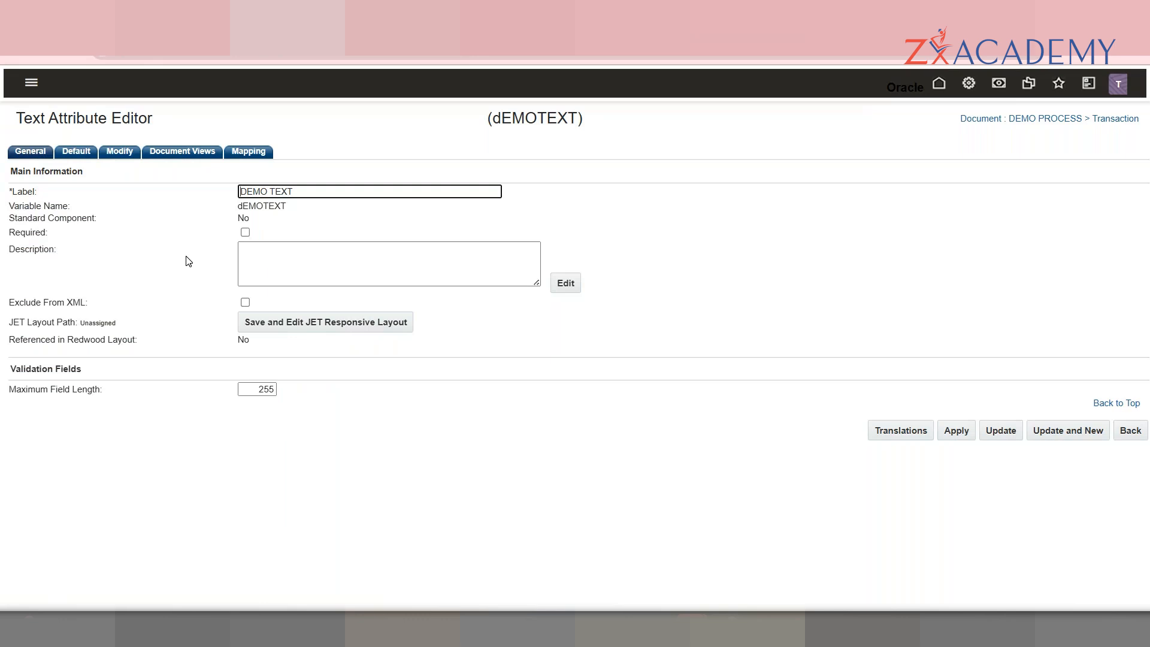
Step: Switch dEMOTEXT's default value source to Function and bring up its attribute picker
double_click(270, 390)
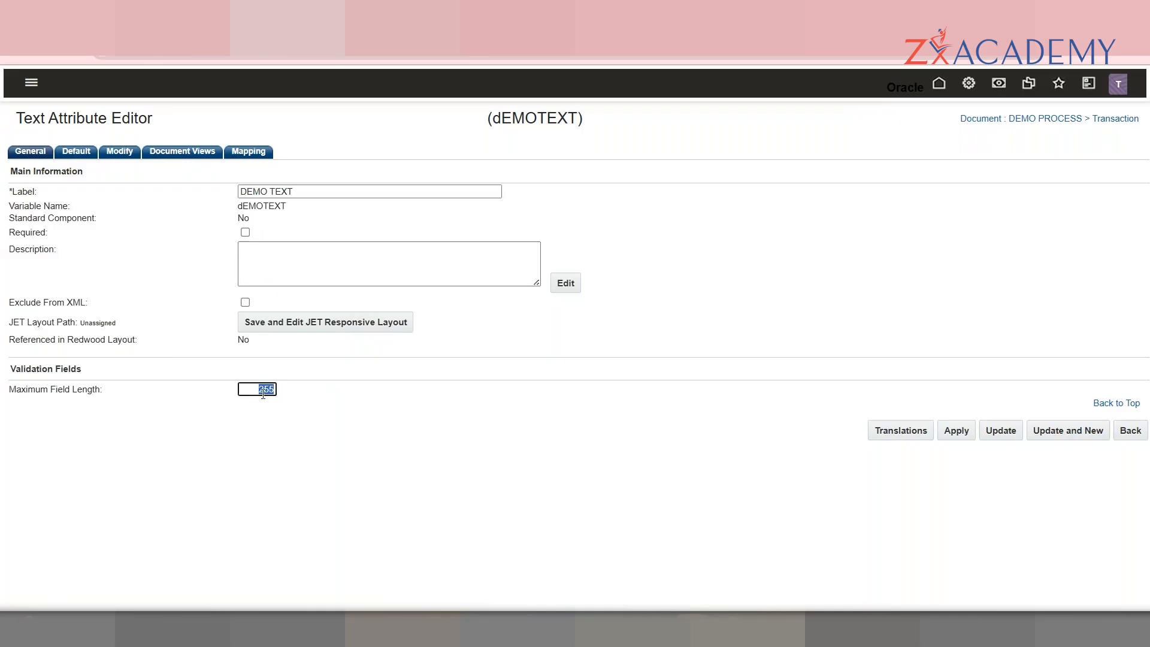
left_click(80, 157)
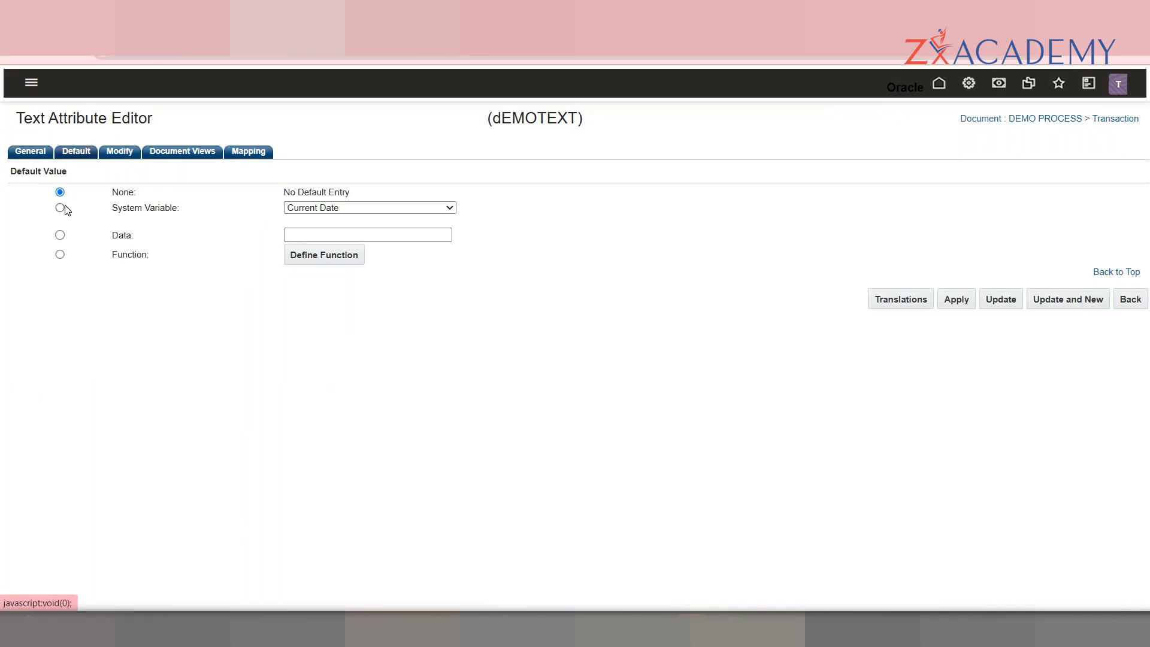
left_click(60, 235)
left_click(61, 255)
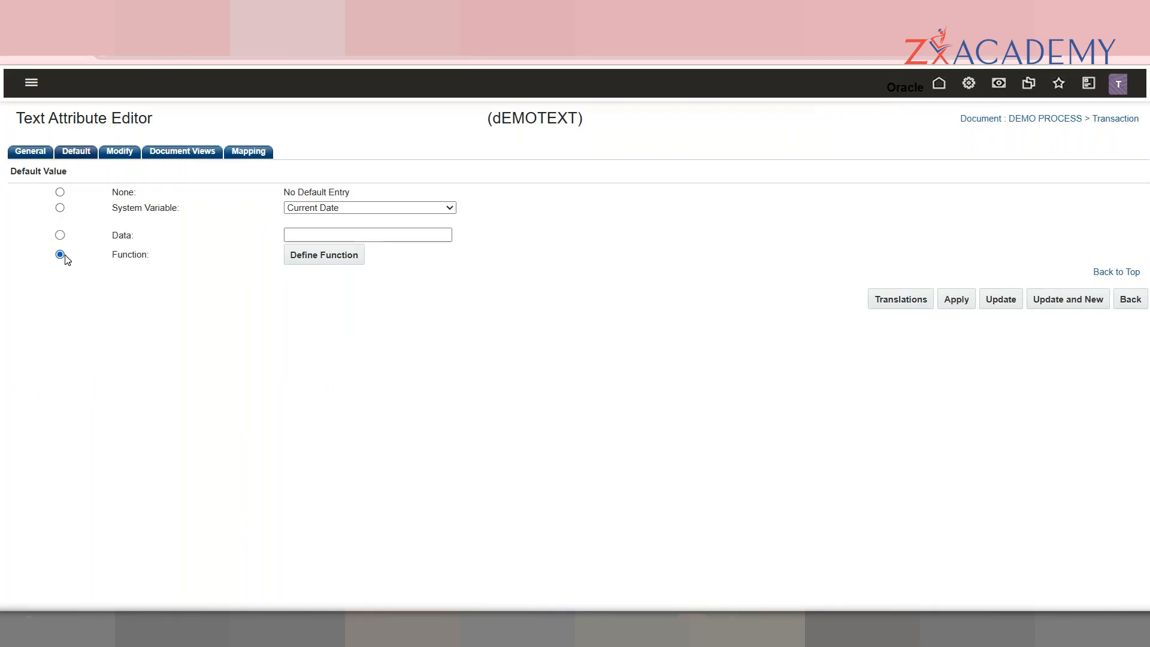
left_click(346, 257)
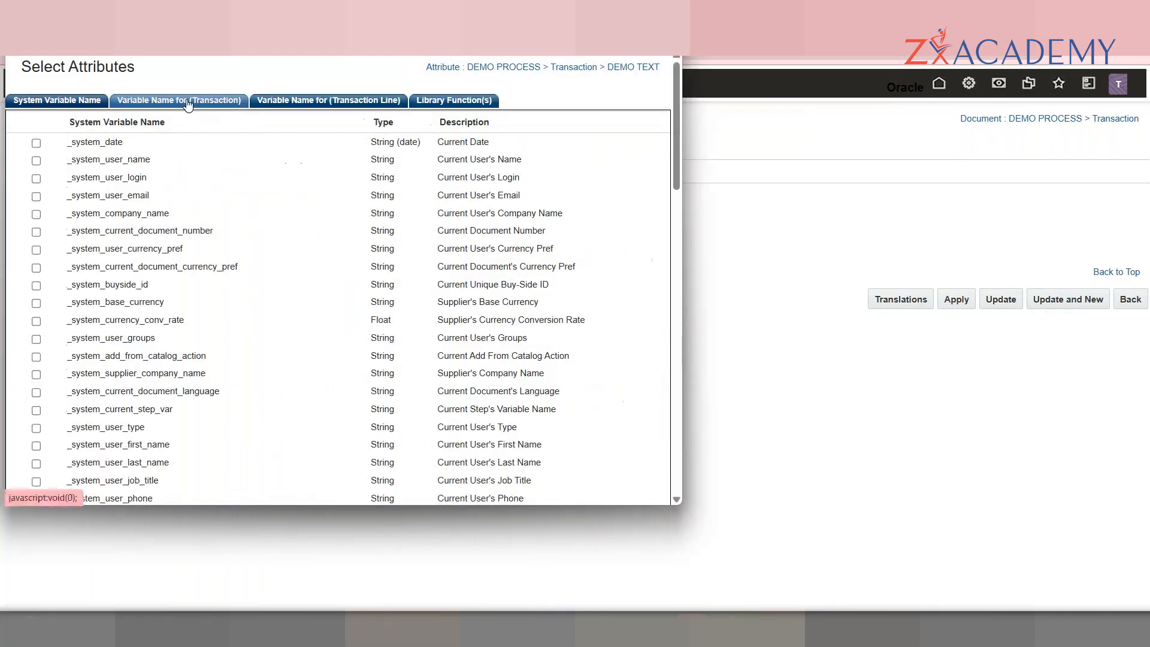
Step: Select the _system_user_login system variable as the function's input and continue
left_click(187, 103)
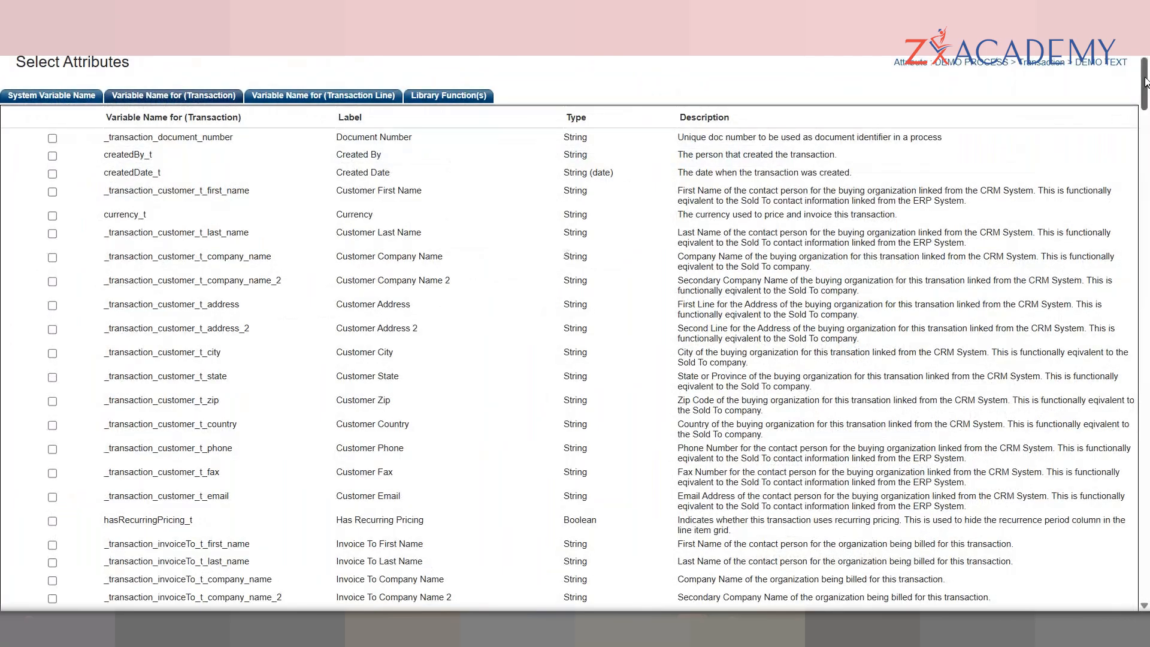
scroll(674, 294, "down", 5)
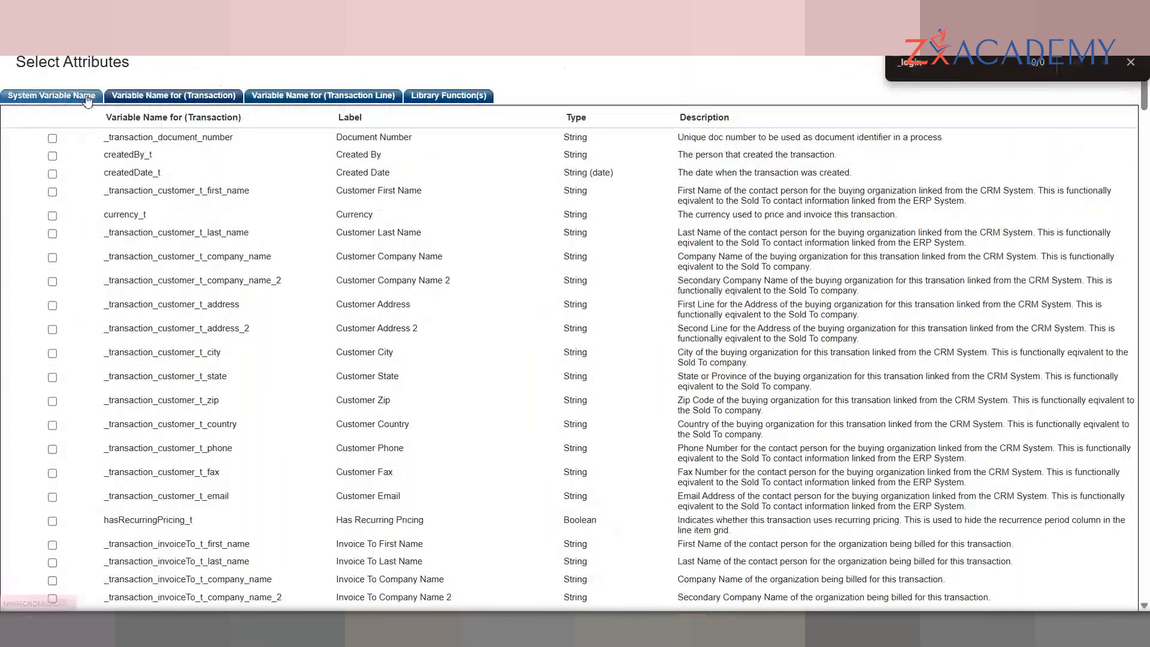
left_click(88, 97)
left_click(52, 174)
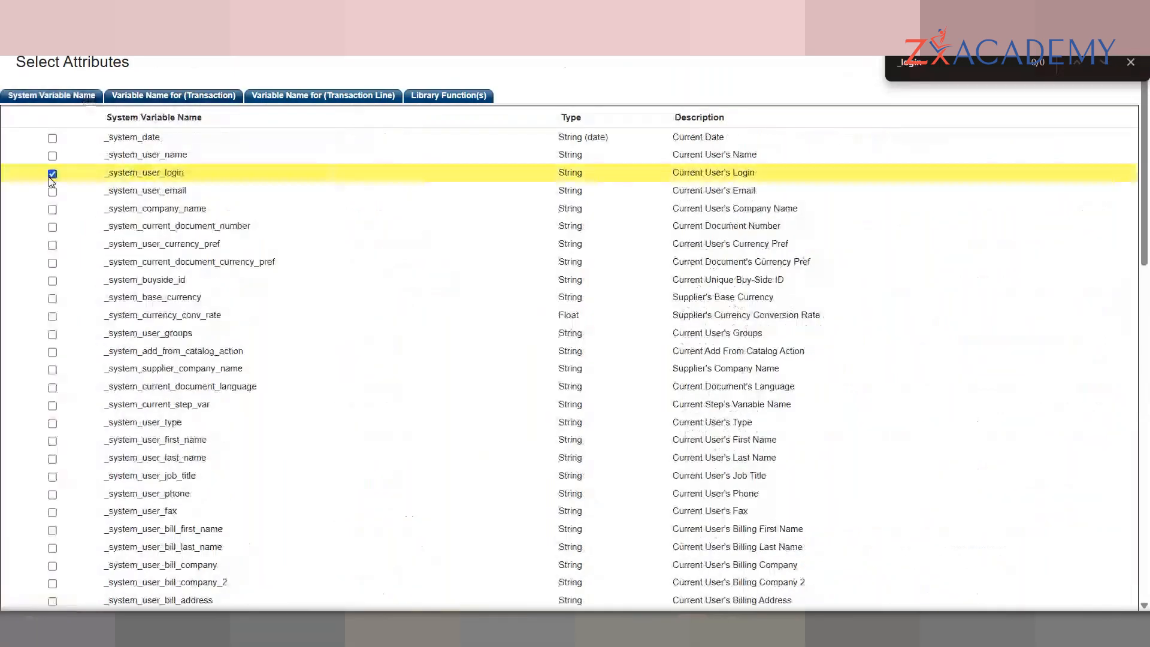
scroll(566, 406, "down", 15)
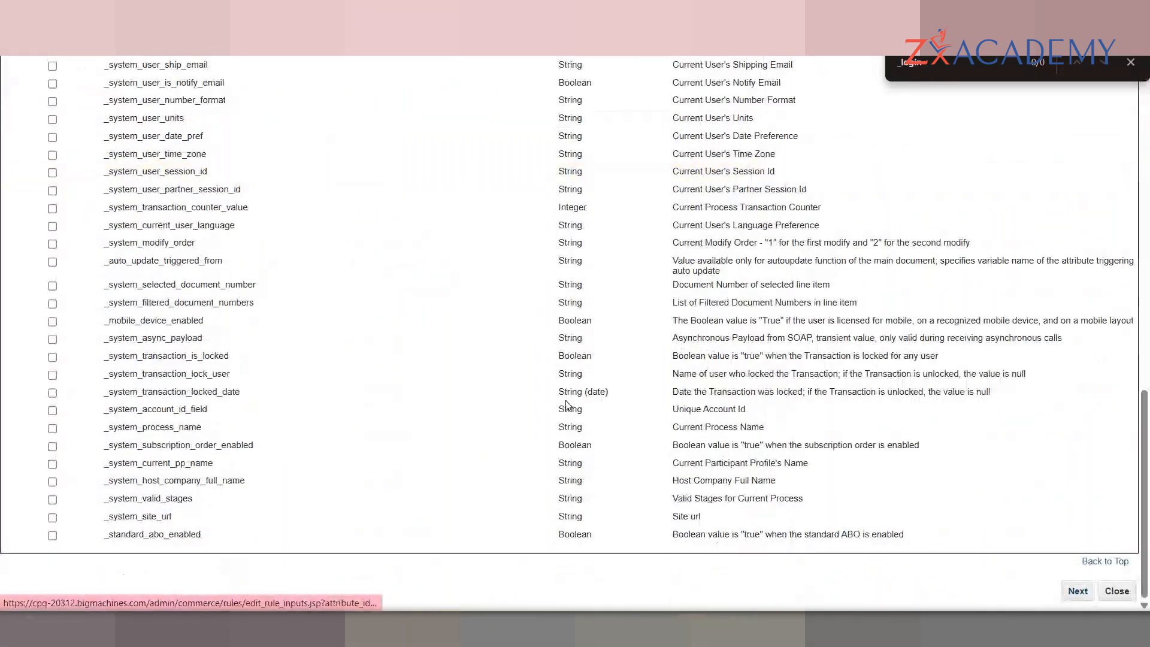
left_click(1077, 591)
Step: Write 'return _system_user_login;' in the BML Editor and save the function
left_click(178, 268)
type("ret")
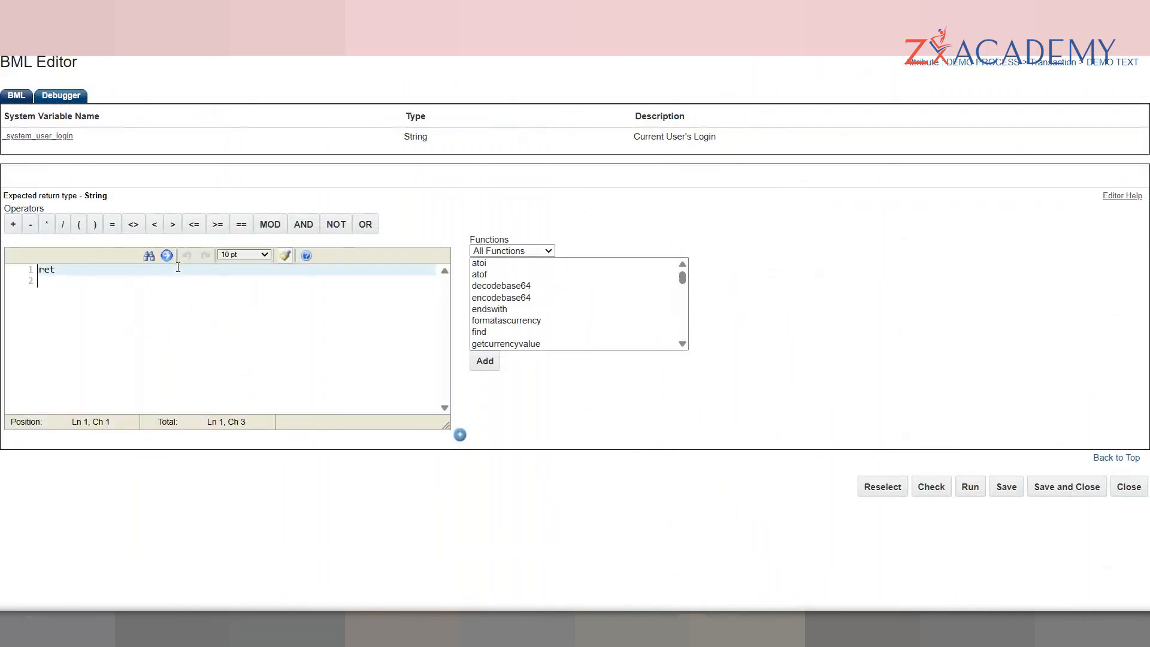
type("urn")
left_click(68, 139)
type(";")
key("Return")
key("Return")
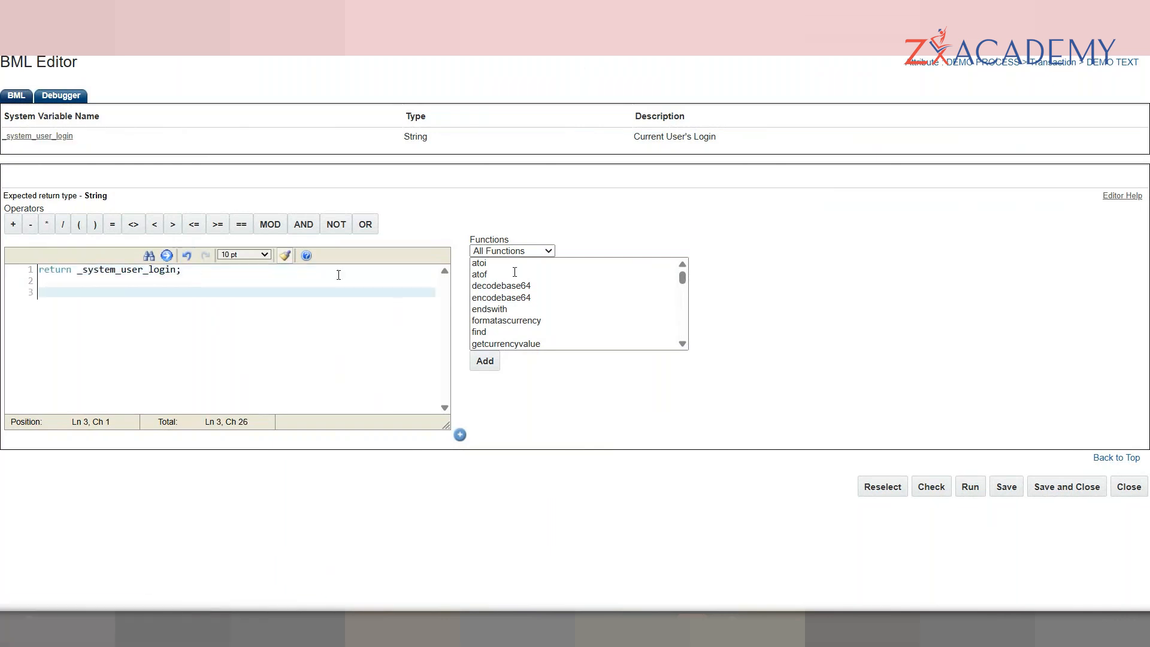
left_click(1064, 490)
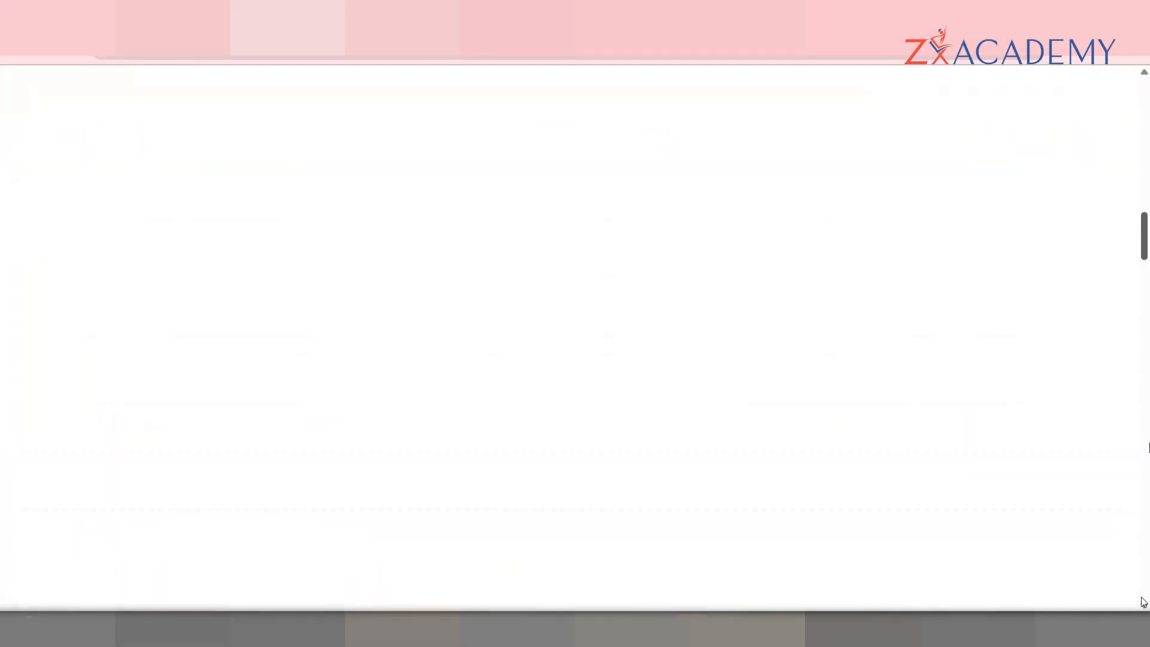
Step: Add a Text Area attribute labelled 'DEMO TEXT AREA' with variable name dEMOTEXTAREA_t
scroll(1145, 586, "up", 3)
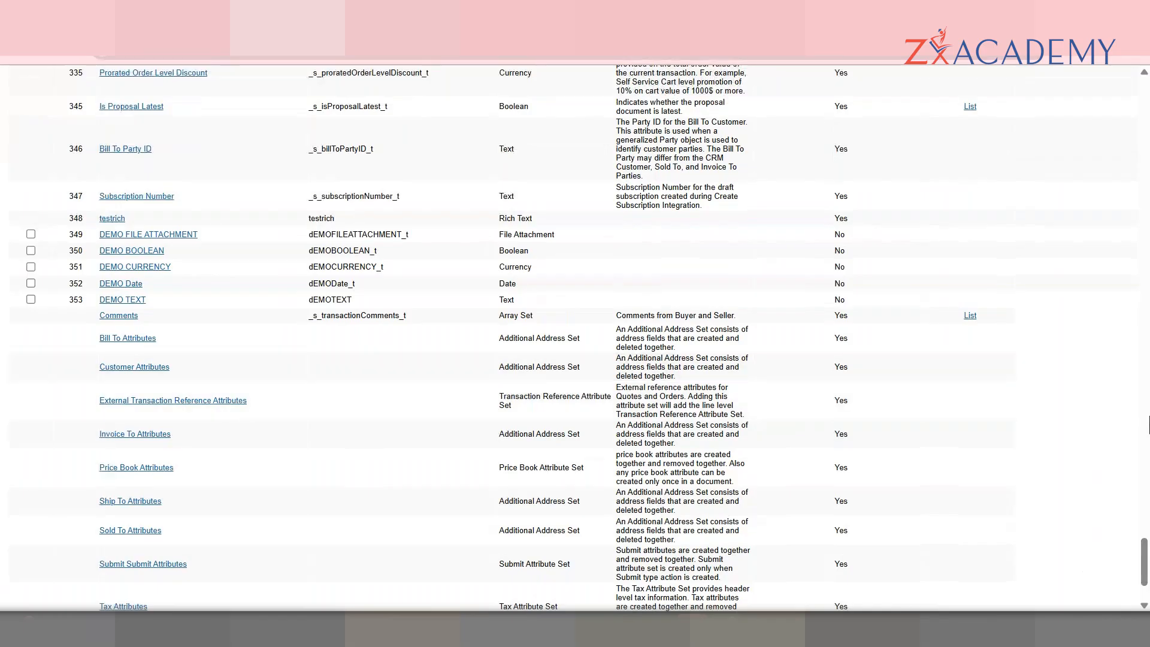
scroll(1146, 563, "down", 3)
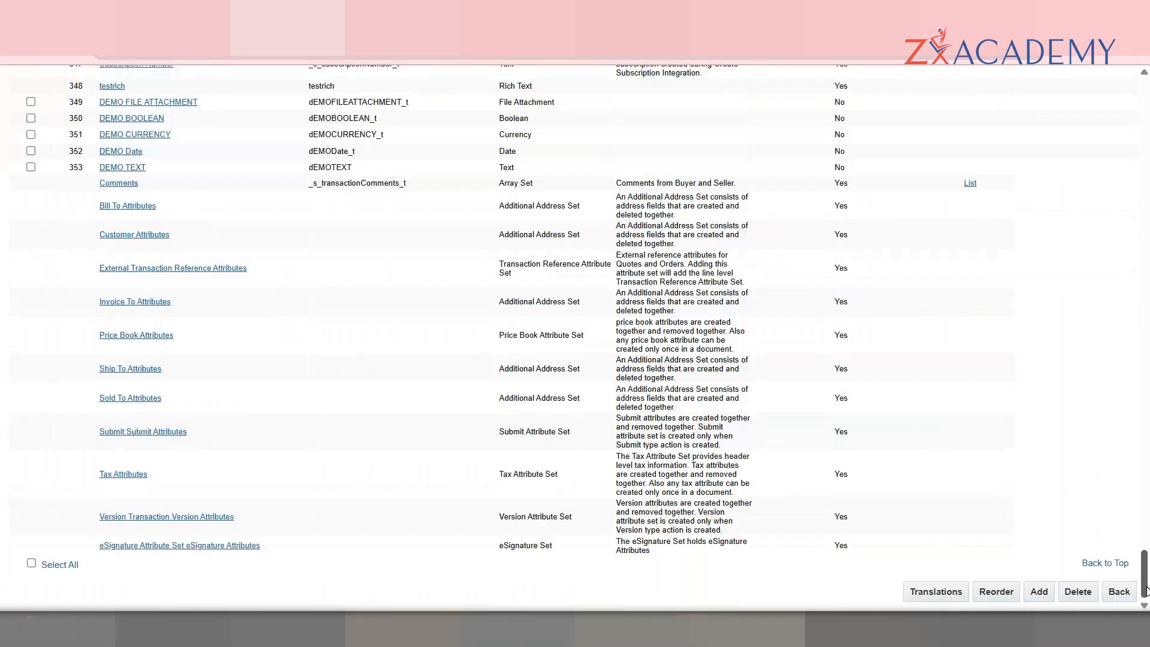
left_click(1039, 593)
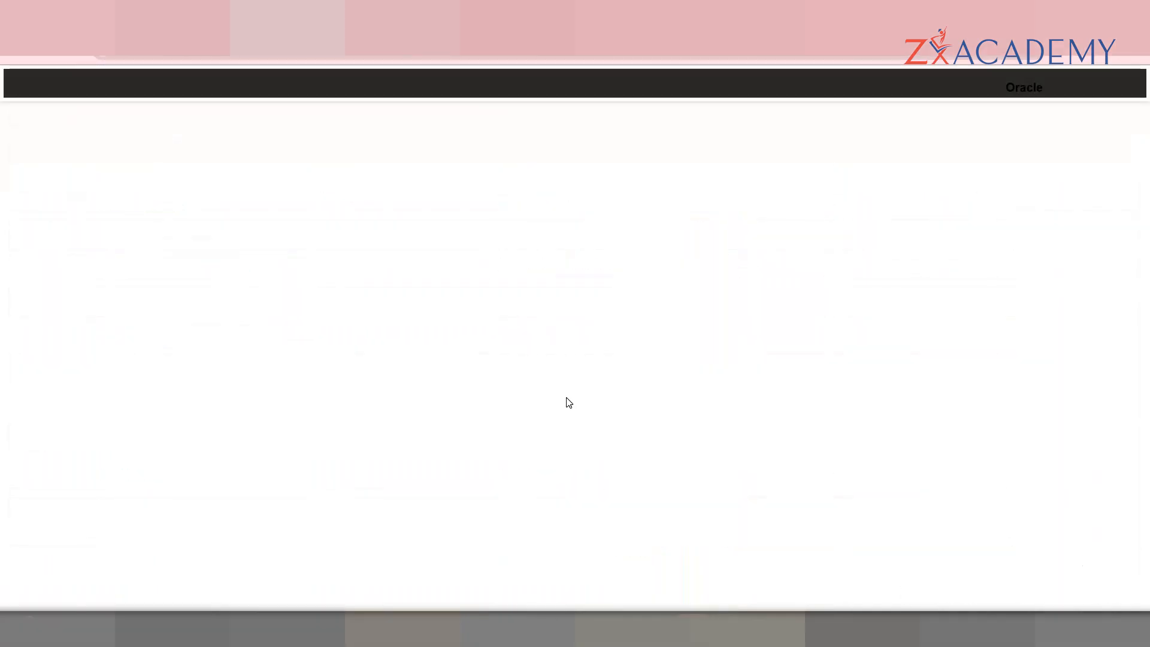
left_click(256, 179)
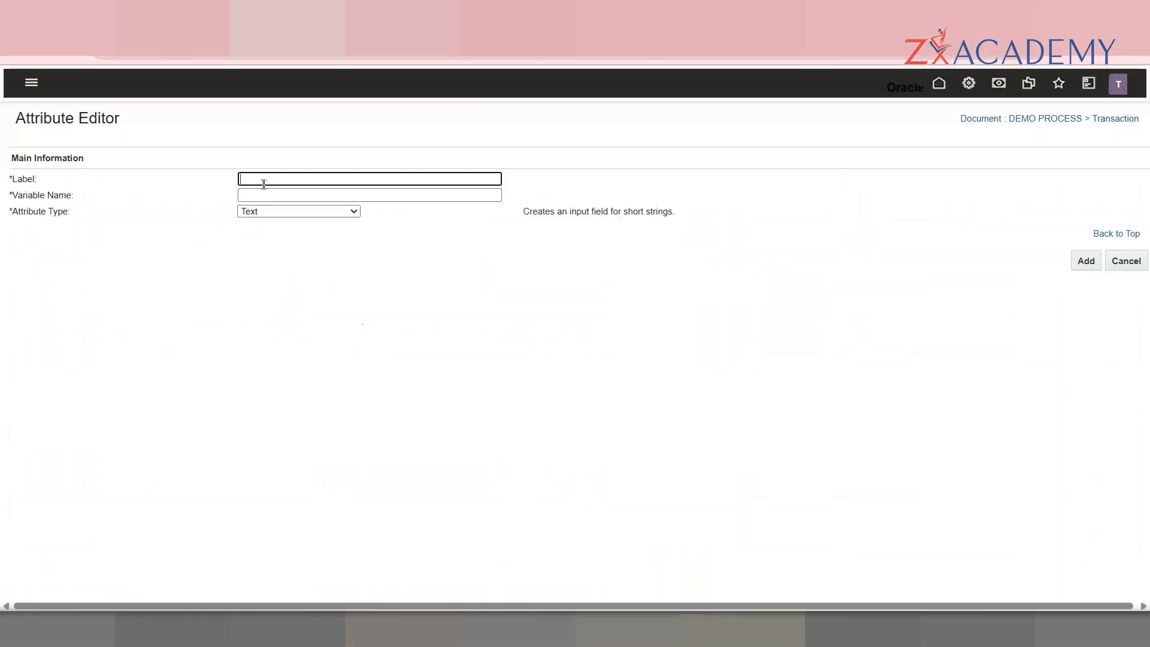
type("DEMO TEXT AREA")
key("Tab")
type("_t")
left_click(292, 214)
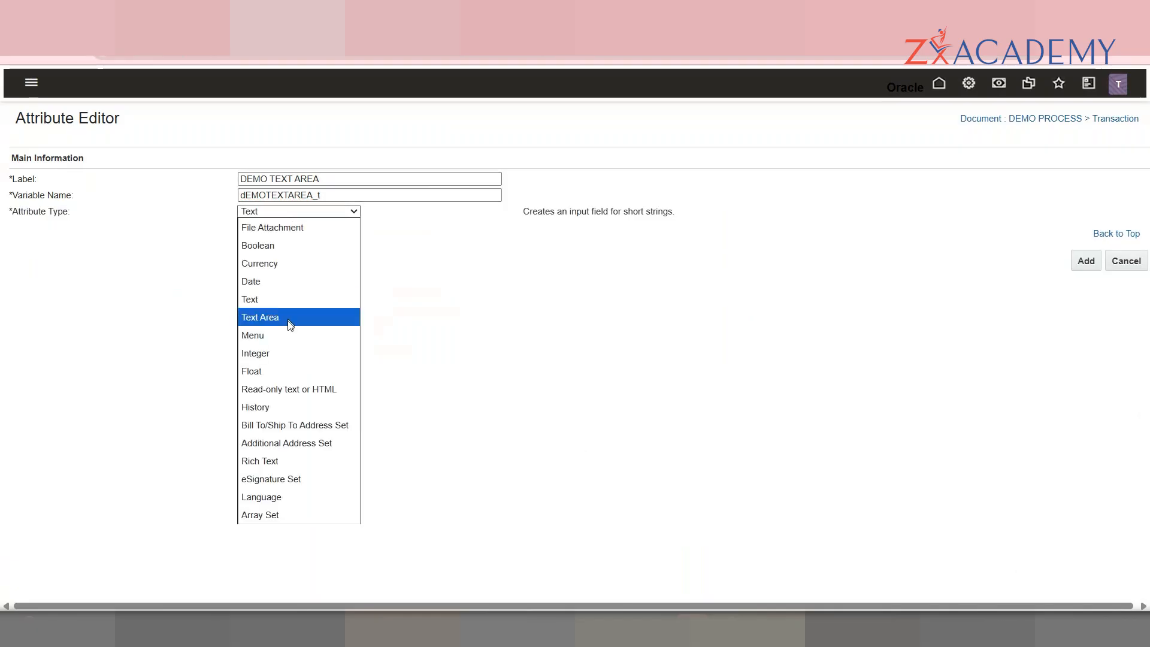
left_click(291, 321)
left_click(1086, 261)
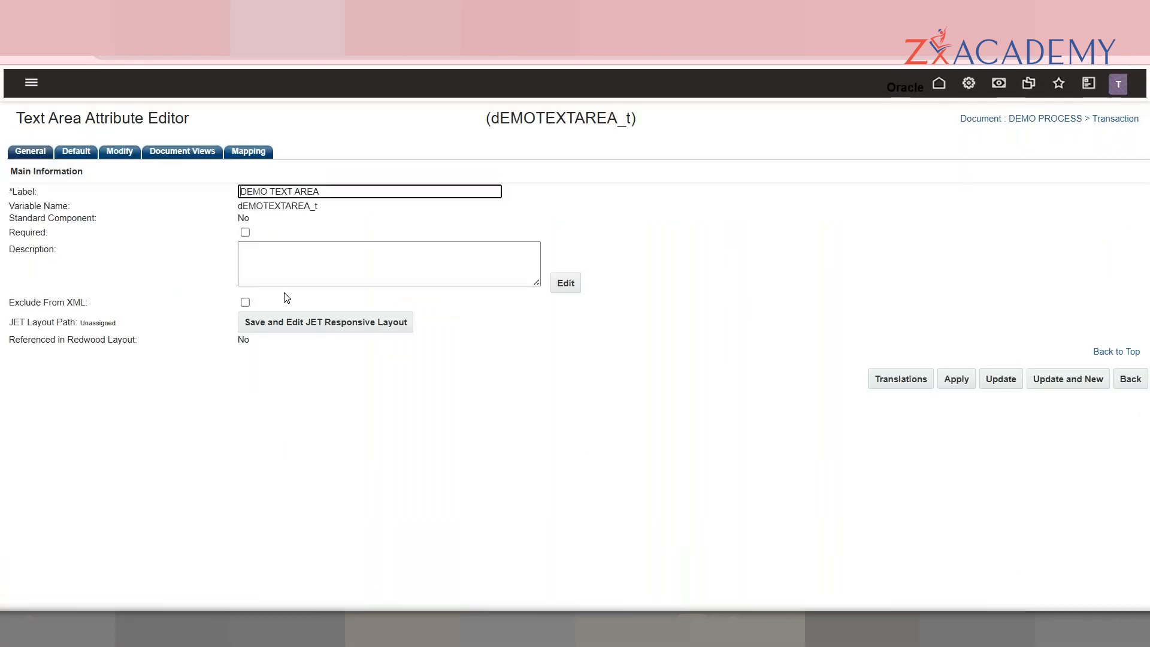
left_click(75, 153)
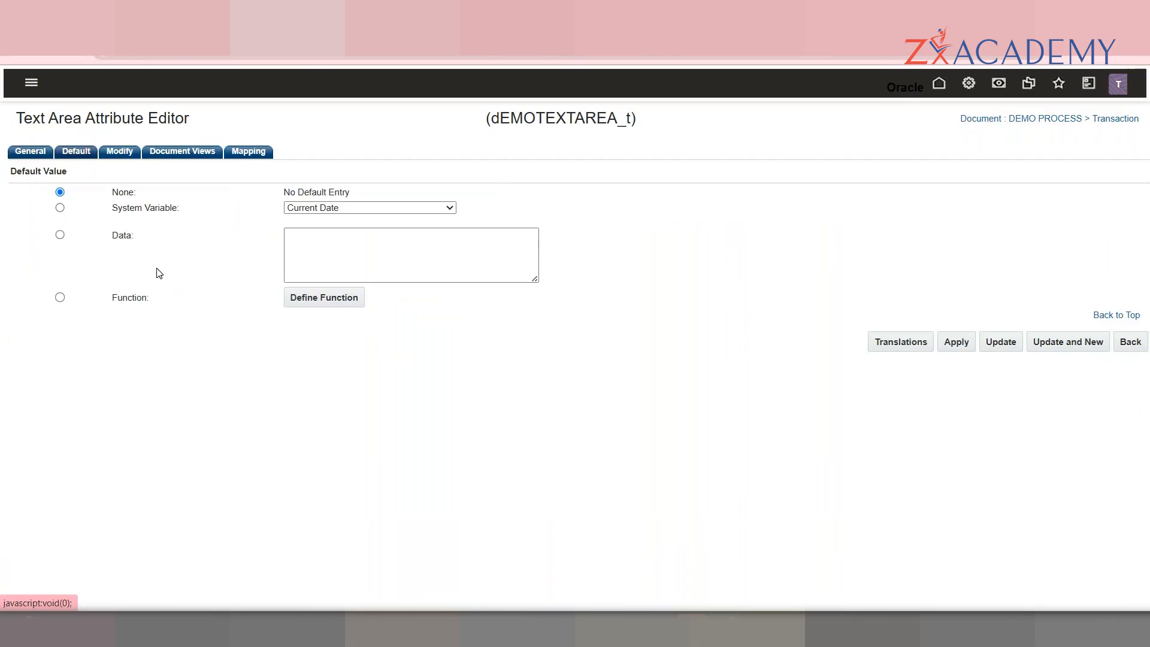
left_click(337, 239)
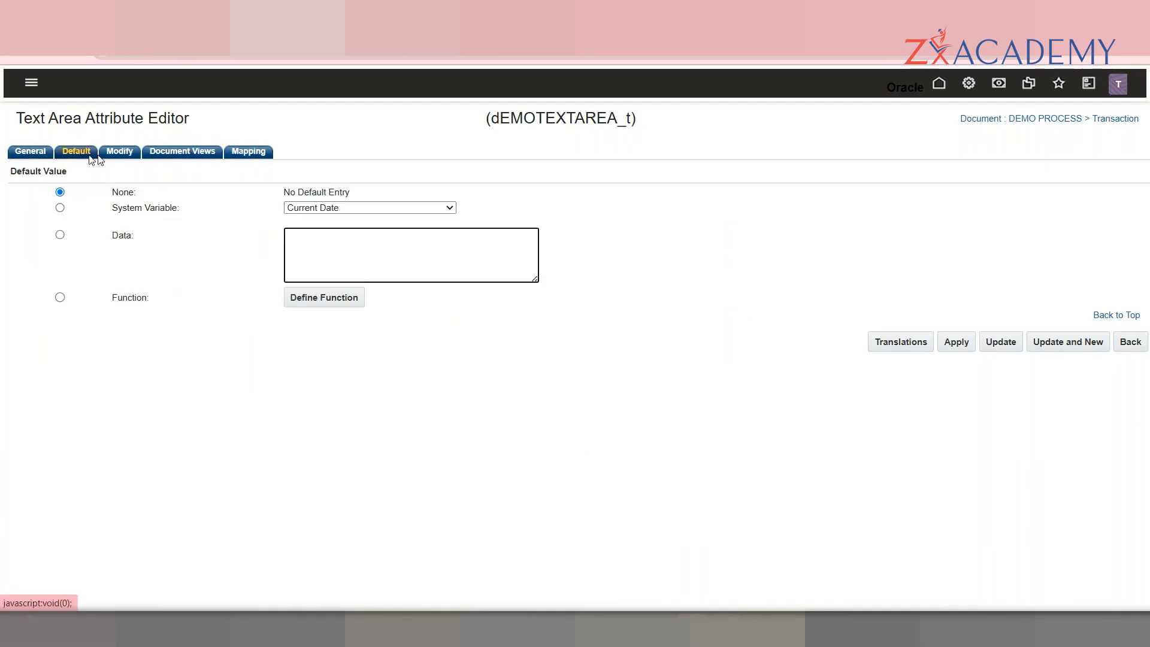
left_click(65, 155)
left_click(36, 159)
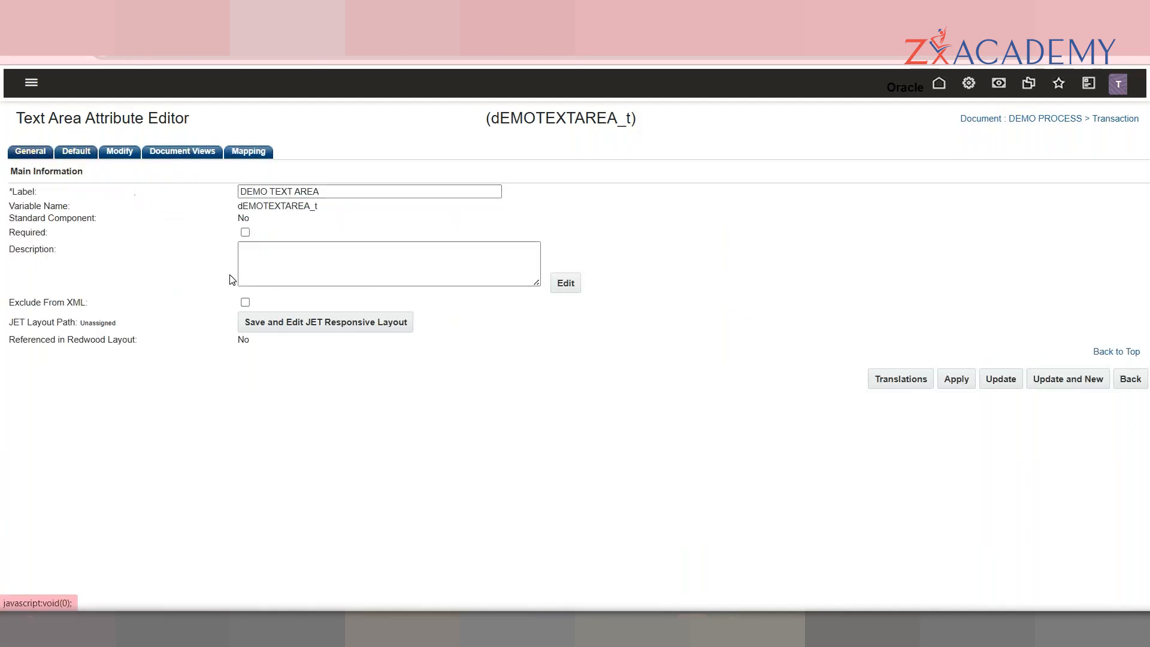
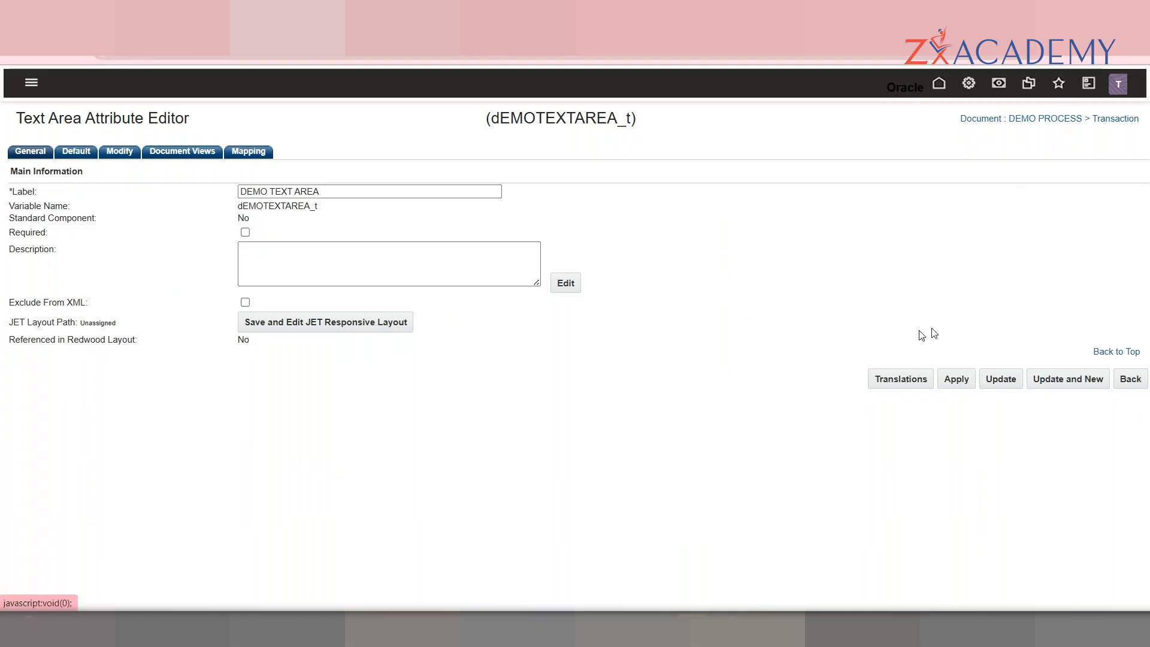
Step: Start a new Menu attribute labelled 'DEMO MENU' with variable name dEMOMENU_t
left_click(1051, 391)
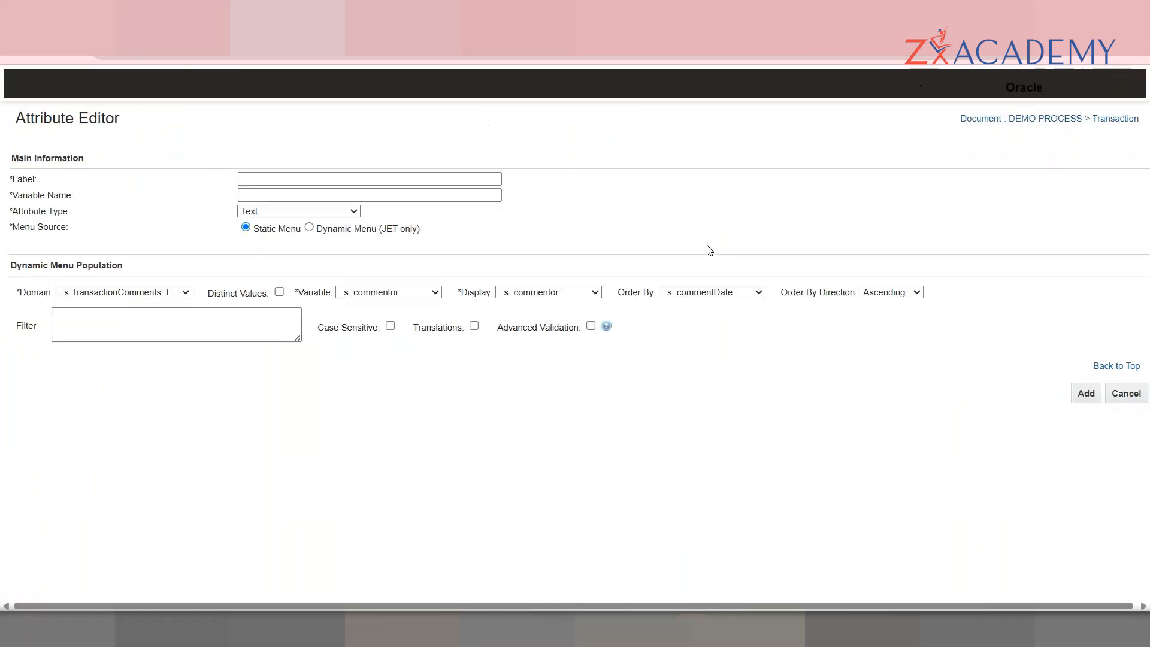
left_click(336, 213)
left_click(271, 344)
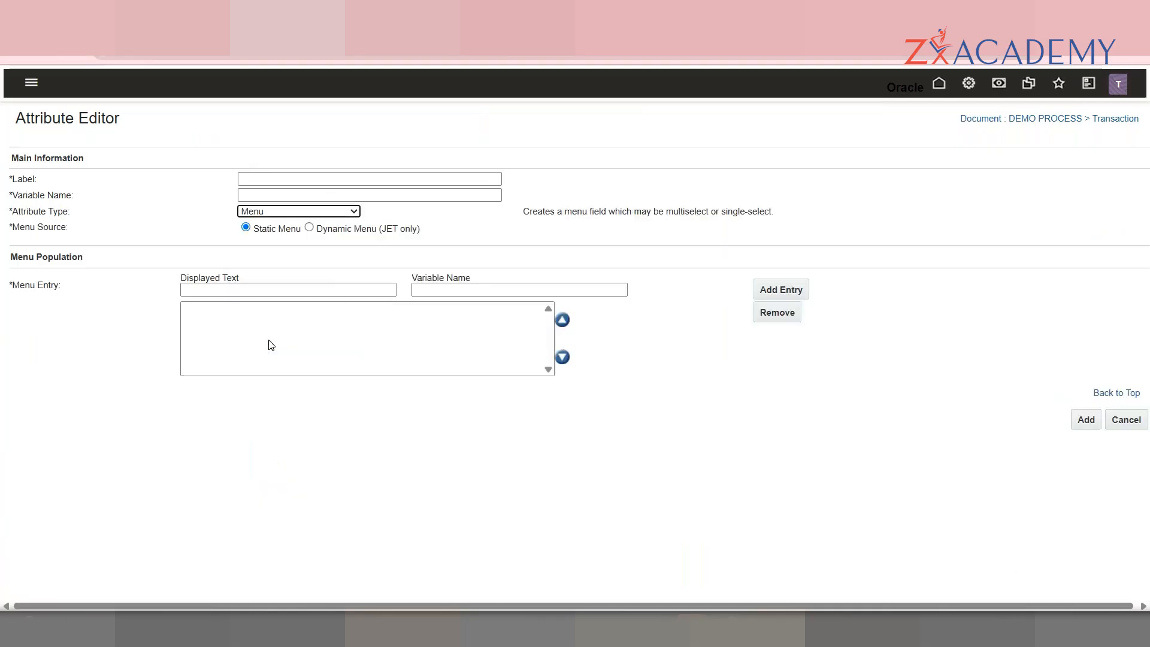
left_click(263, 175)
type("DEMO")
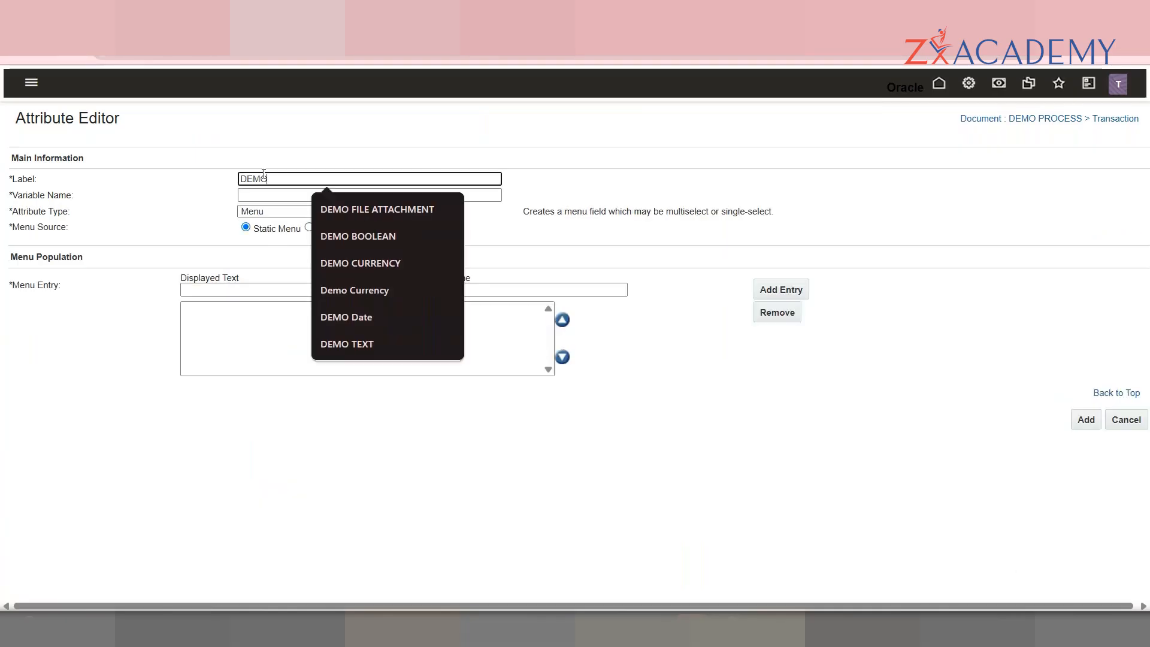
type(" MENU")
key("Tab")
type("_t")
key("Tab")
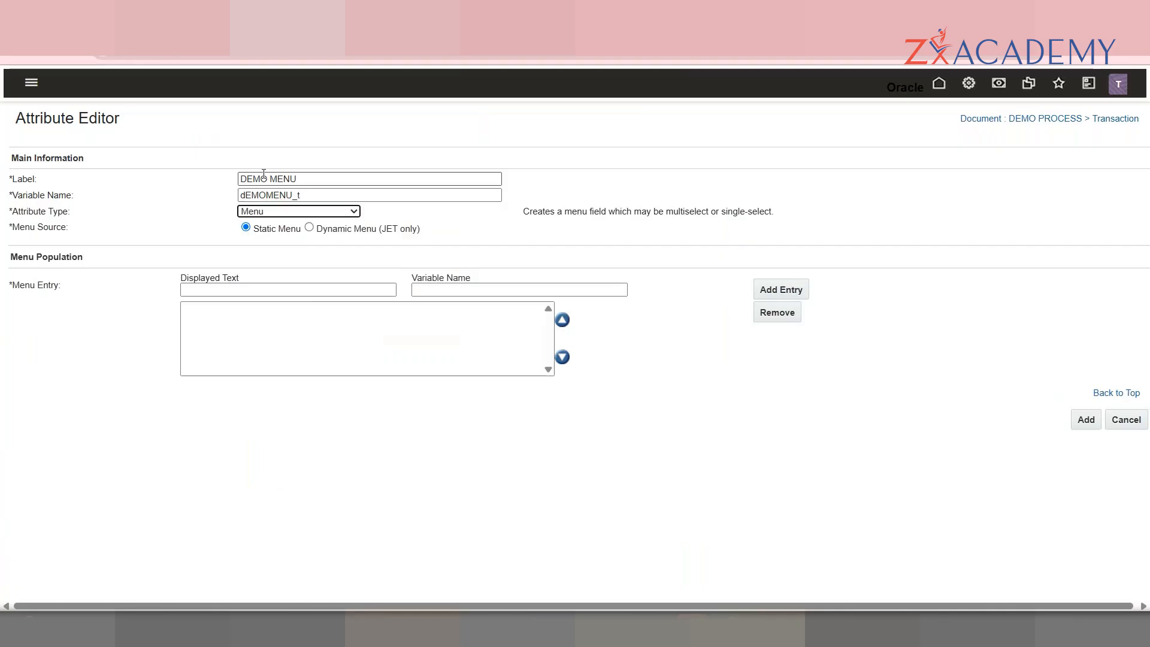
Step: Add the menu entries TEST and TEST1 and create the attribute
left_click(242, 288)
type("TEST")
key("Tab")
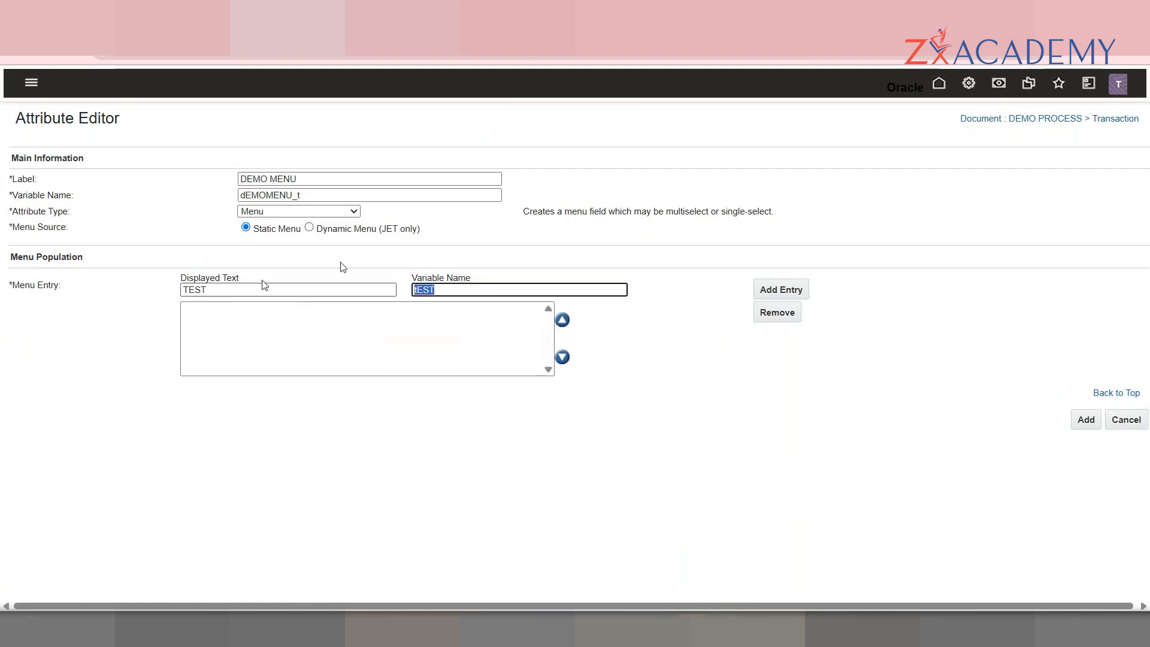
left_click(762, 290)
type("TEST1")
key("Tab")
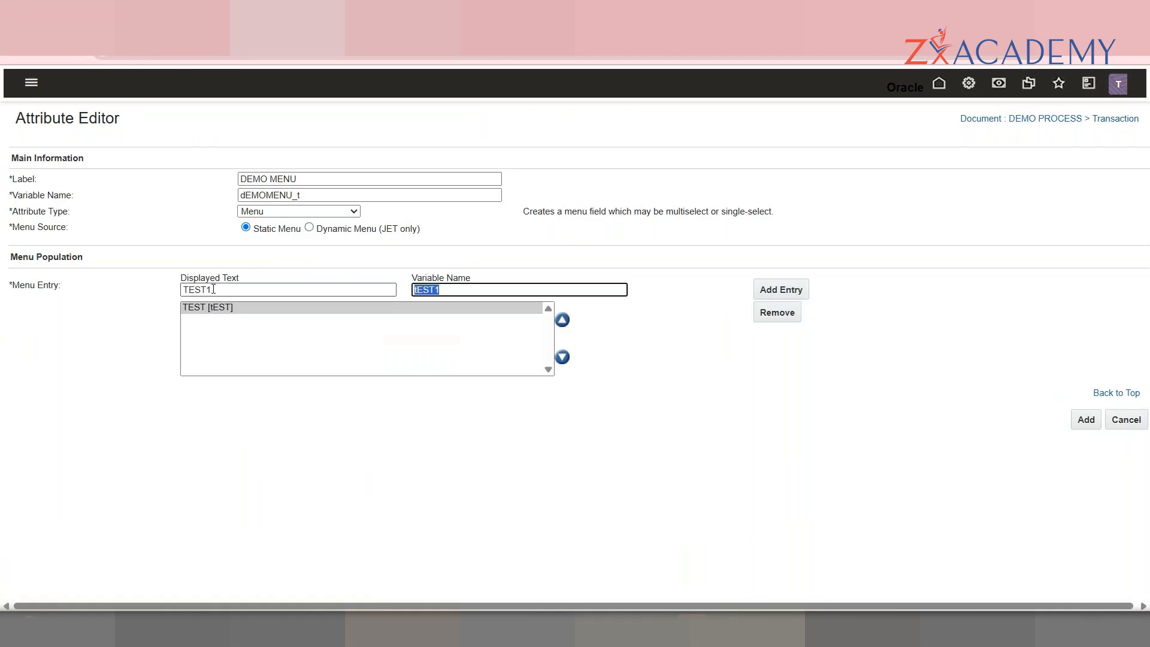
left_click(782, 290)
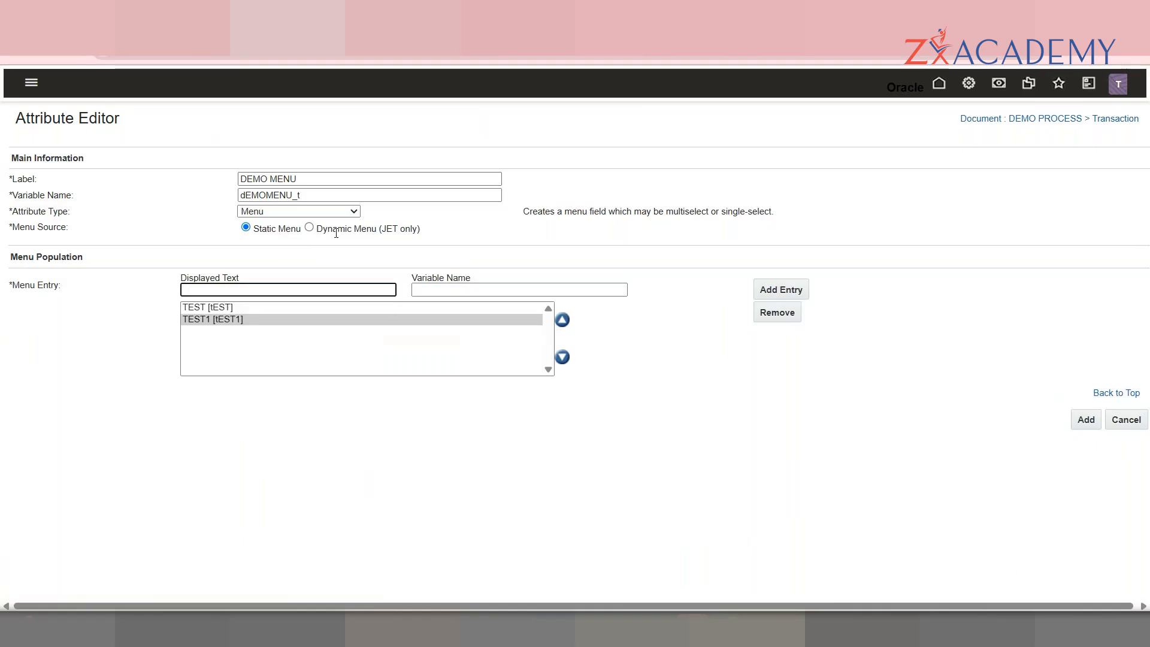
left_click(1082, 419)
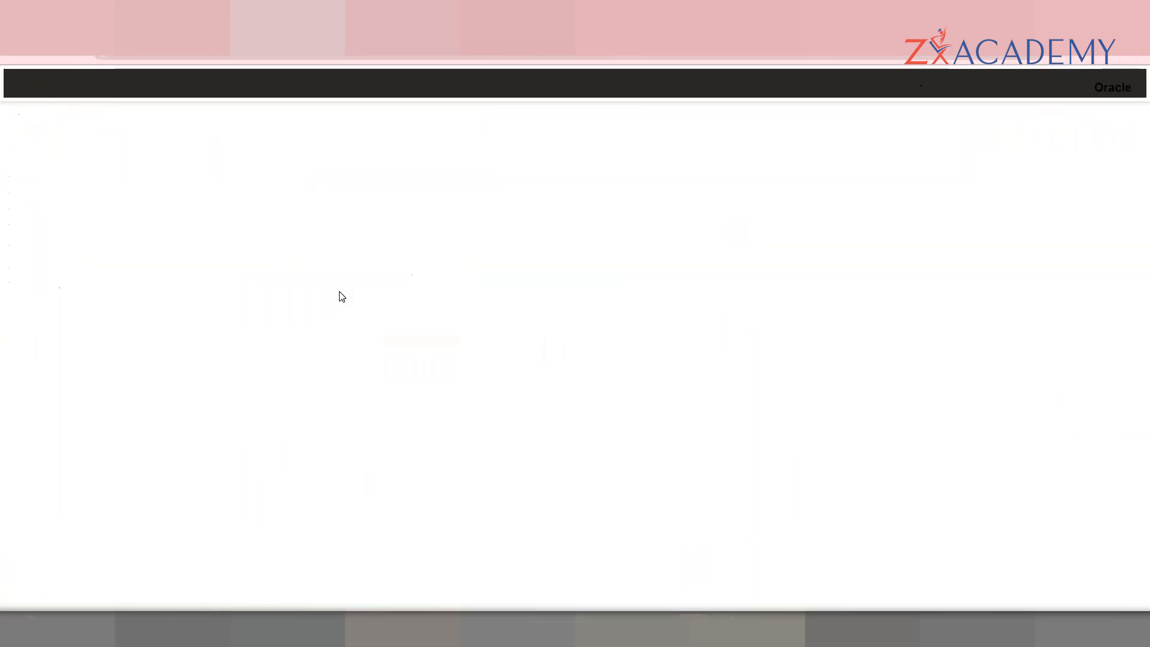
Step: Keep DEMO MENU a Single-Select Menu with constrained options set to Hide
left_click(283, 347)
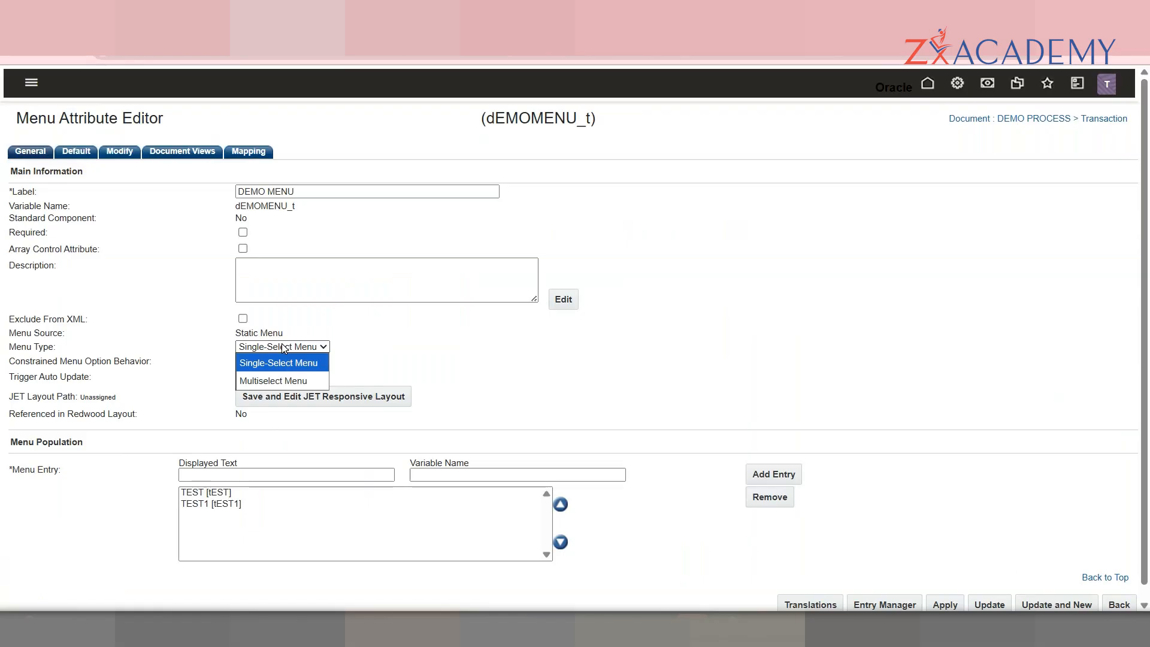
left_click(364, 344)
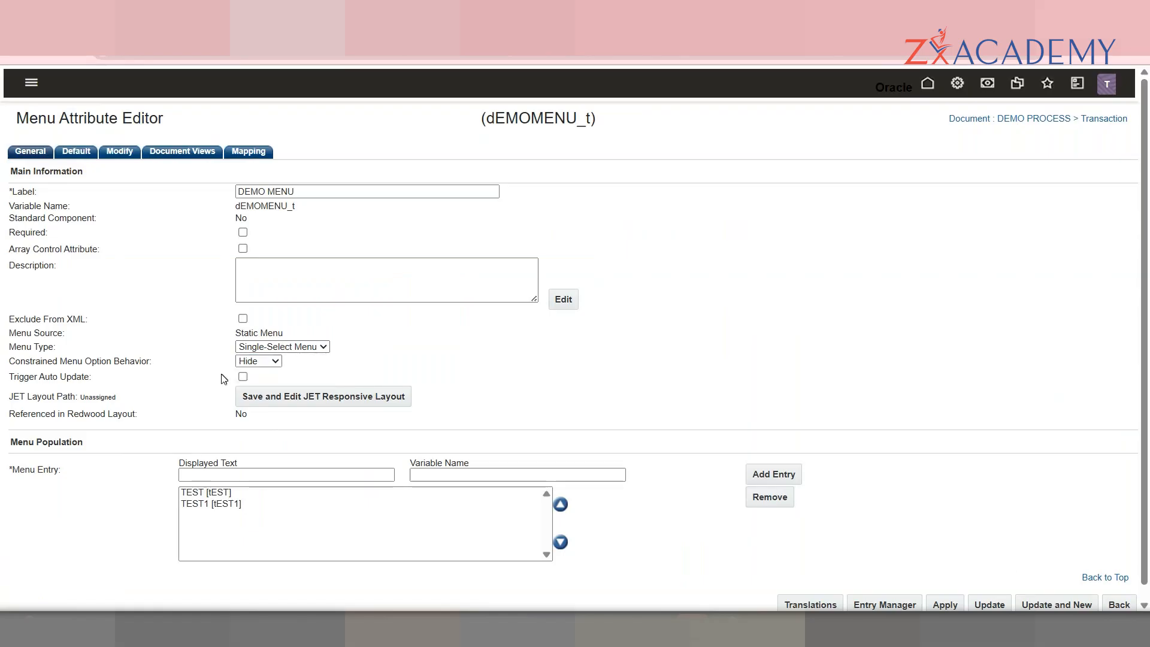
left_click(276, 363)
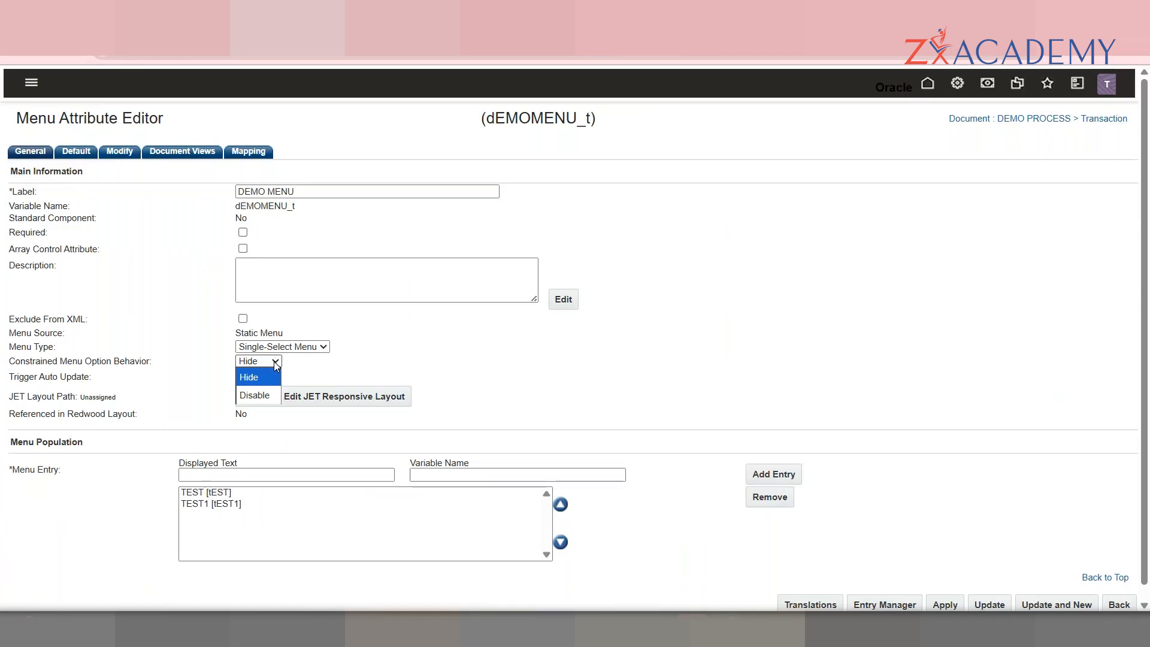
left_click(207, 327)
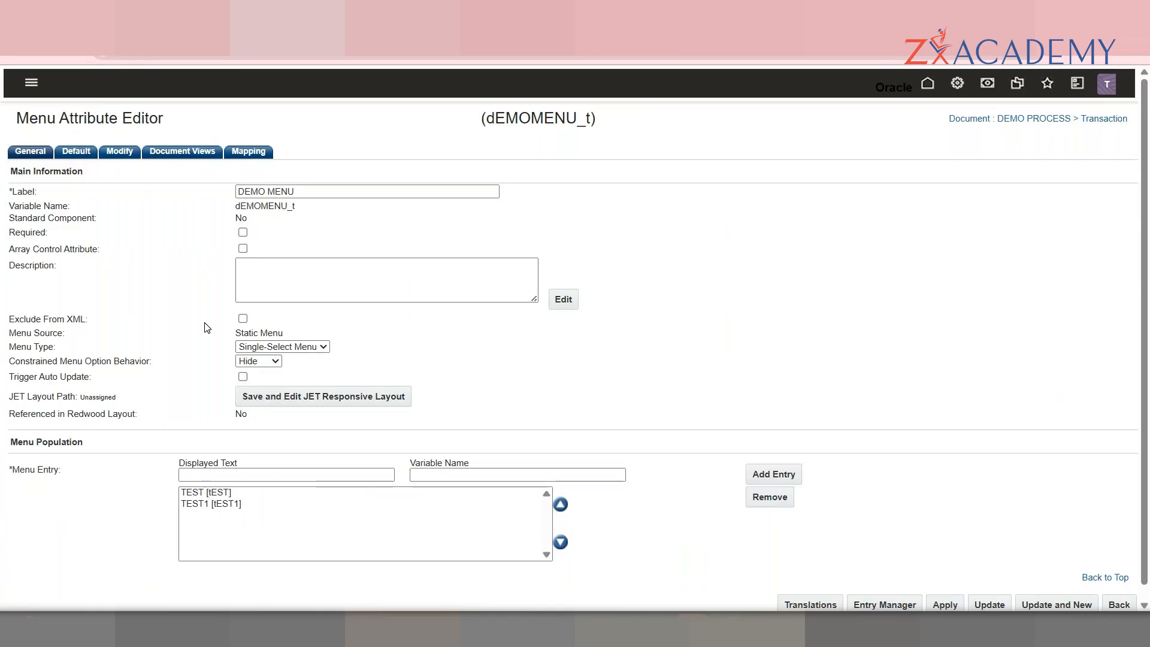
double_click(51, 251)
triple_click(51, 251)
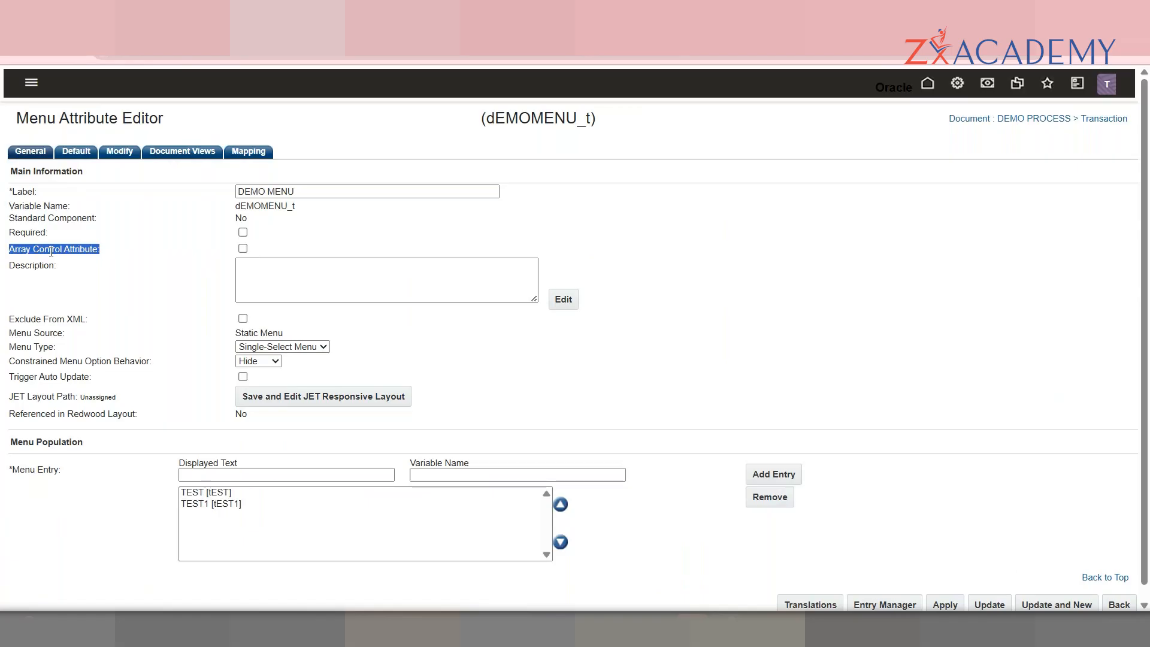
Step: Set DEMO MENU's default value to the Data entry TEST [tEST]
left_click(87, 153)
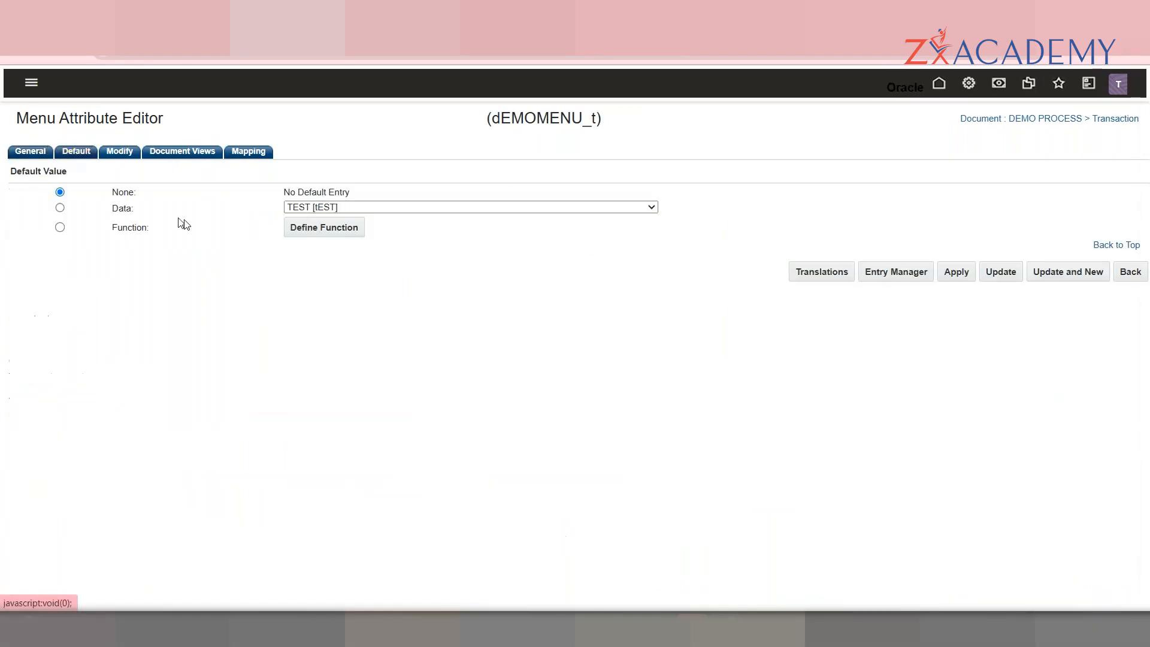
left_click(60, 208)
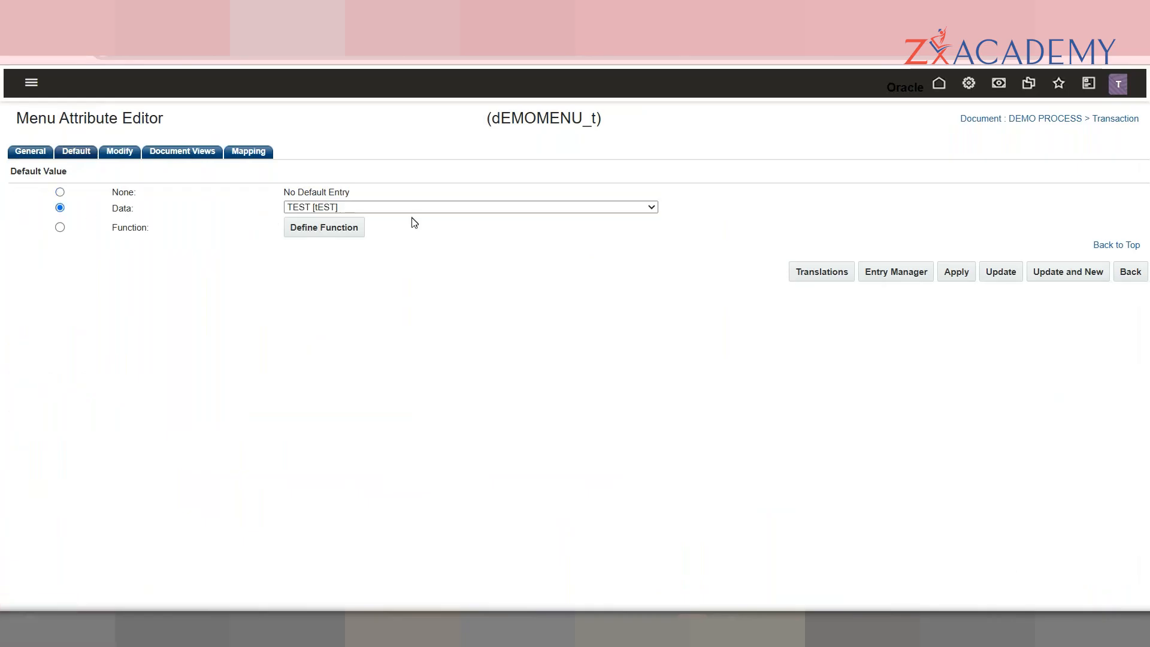
left_click(452, 208)
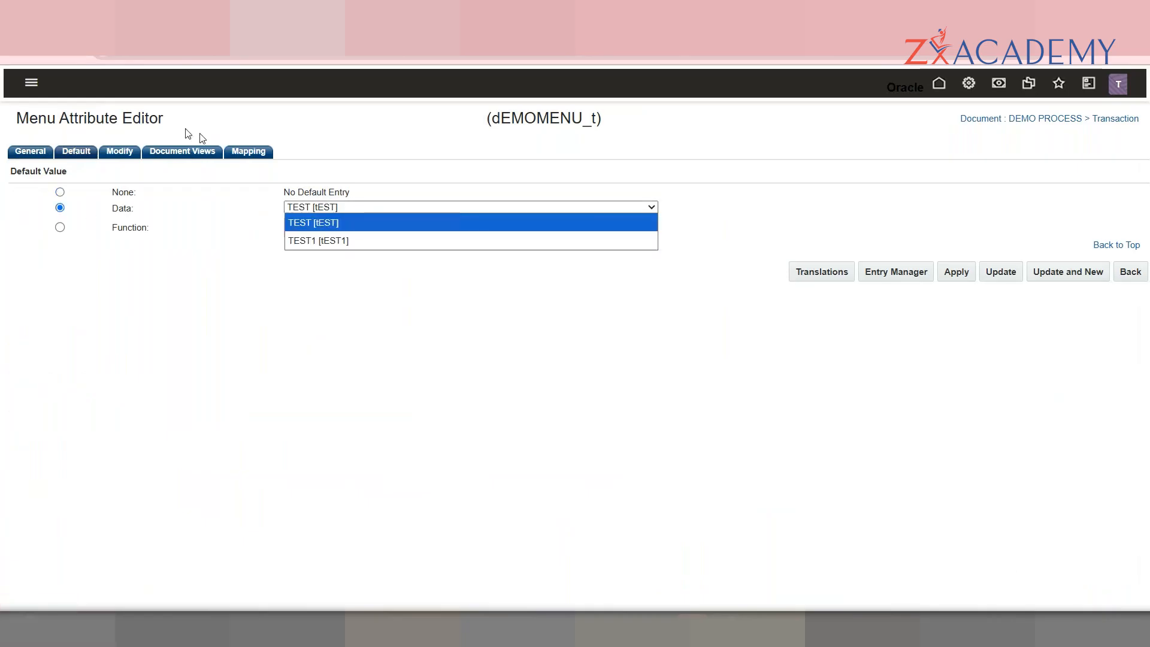
left_click(33, 152)
left_click(33, 152)
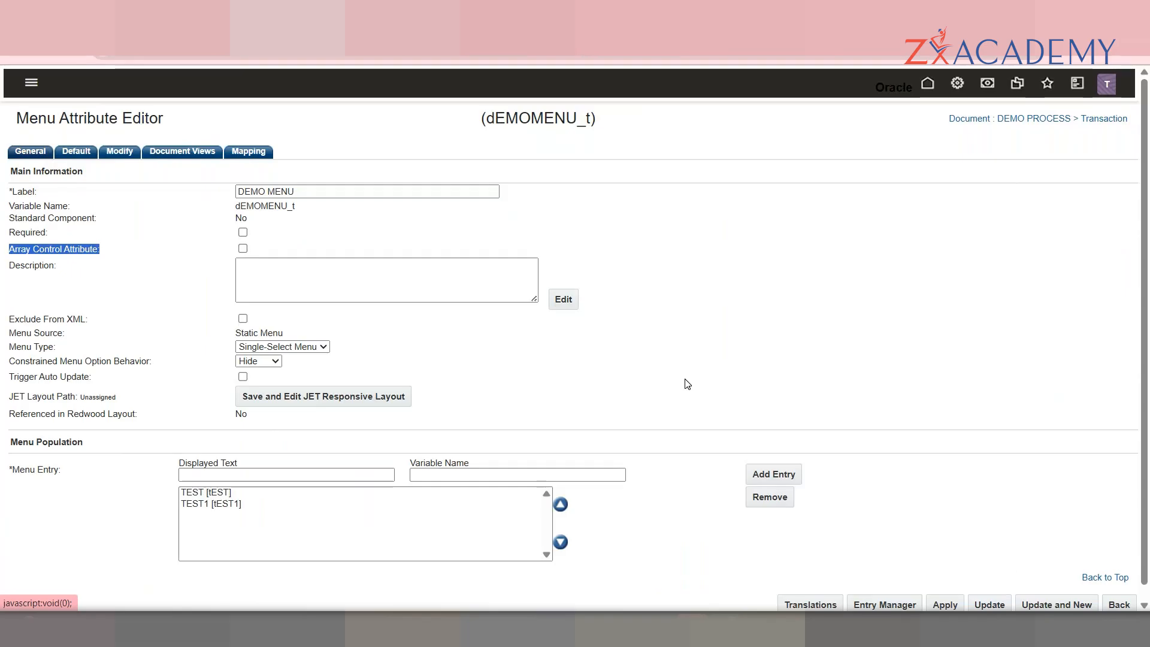
Step: Review the Default, Modify and General tabs, then save DEMO MENU and start another attribute
left_click(78, 156)
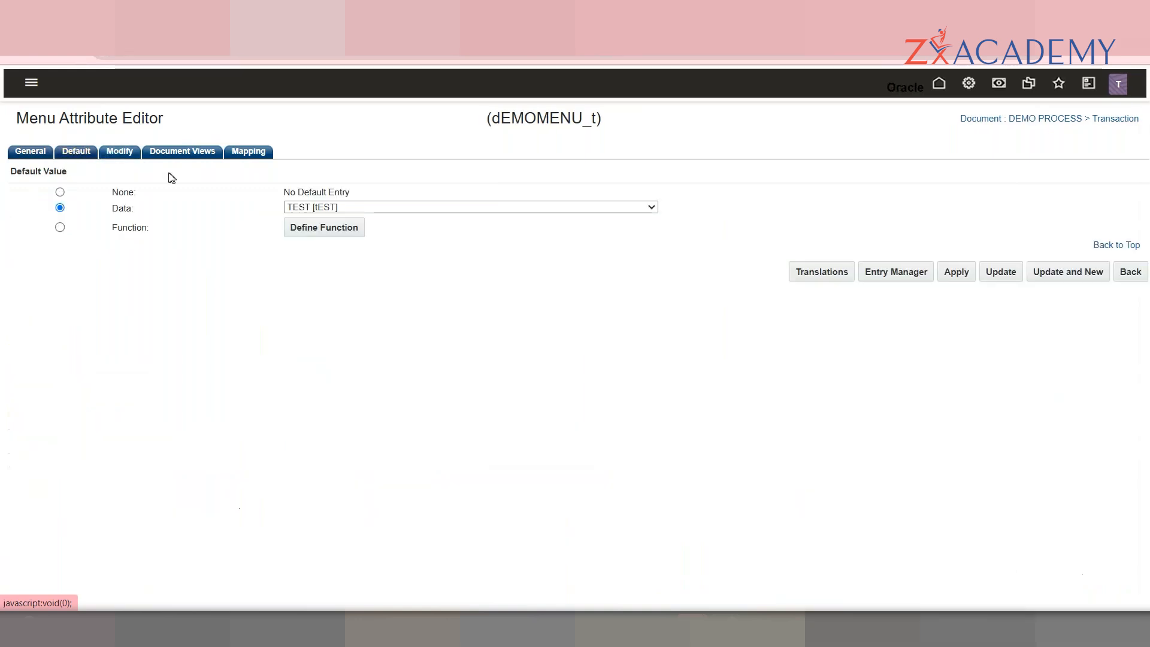
left_click(136, 159)
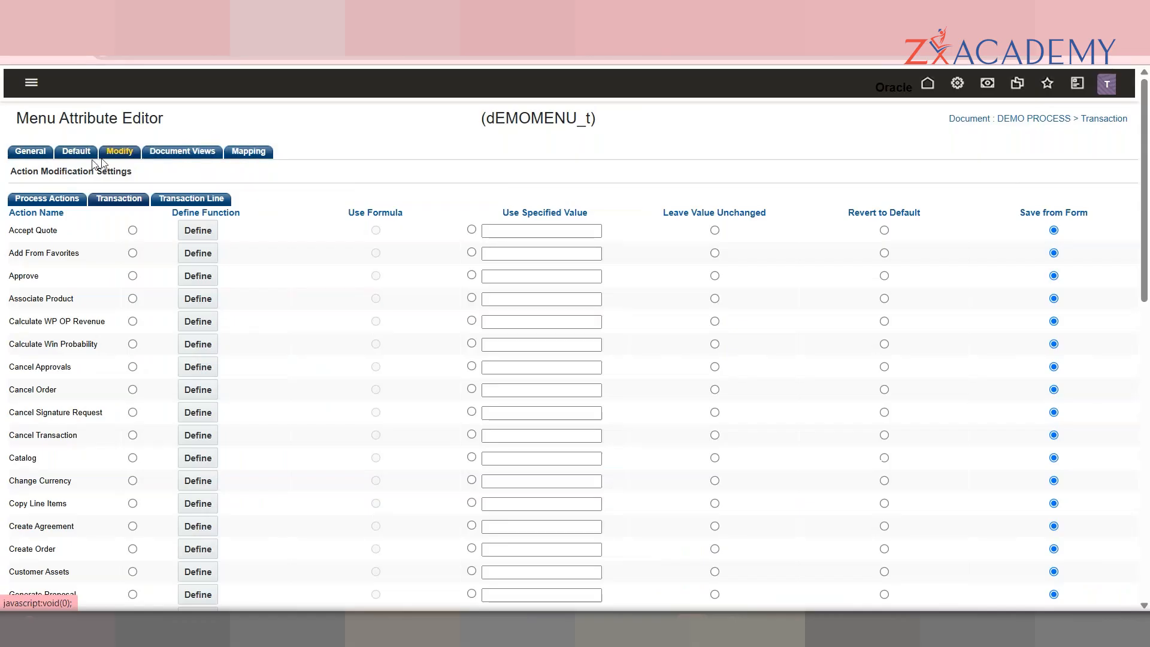
left_click(45, 155)
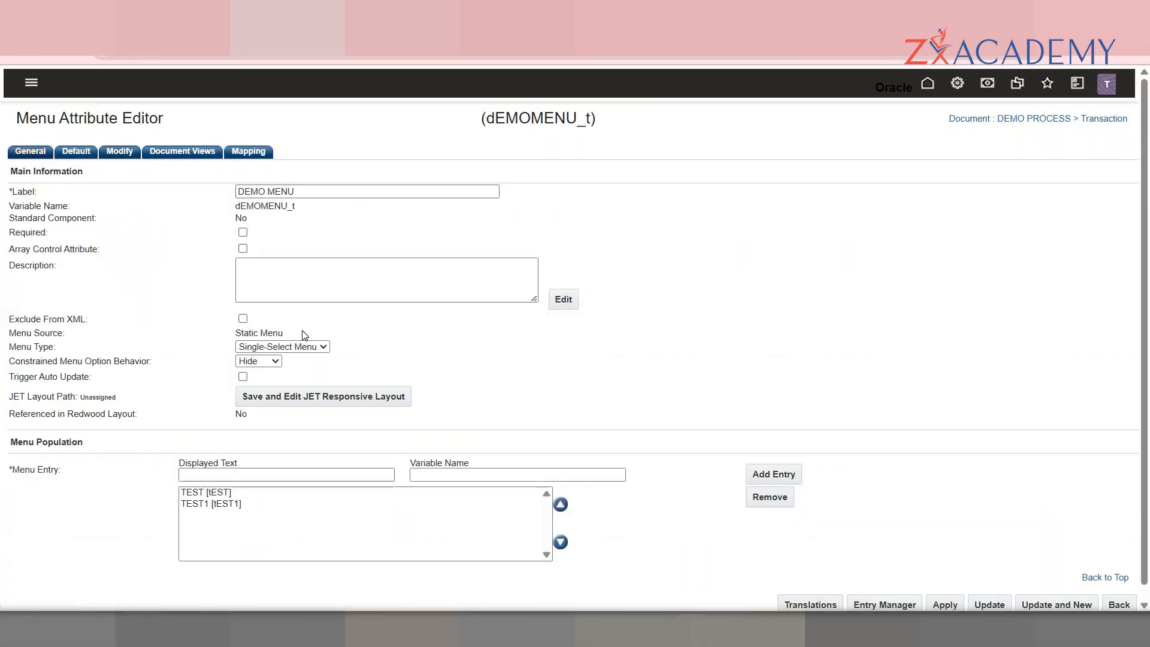
left_click(305, 348)
left_click(454, 331)
scroll(1045, 475, "down", 1)
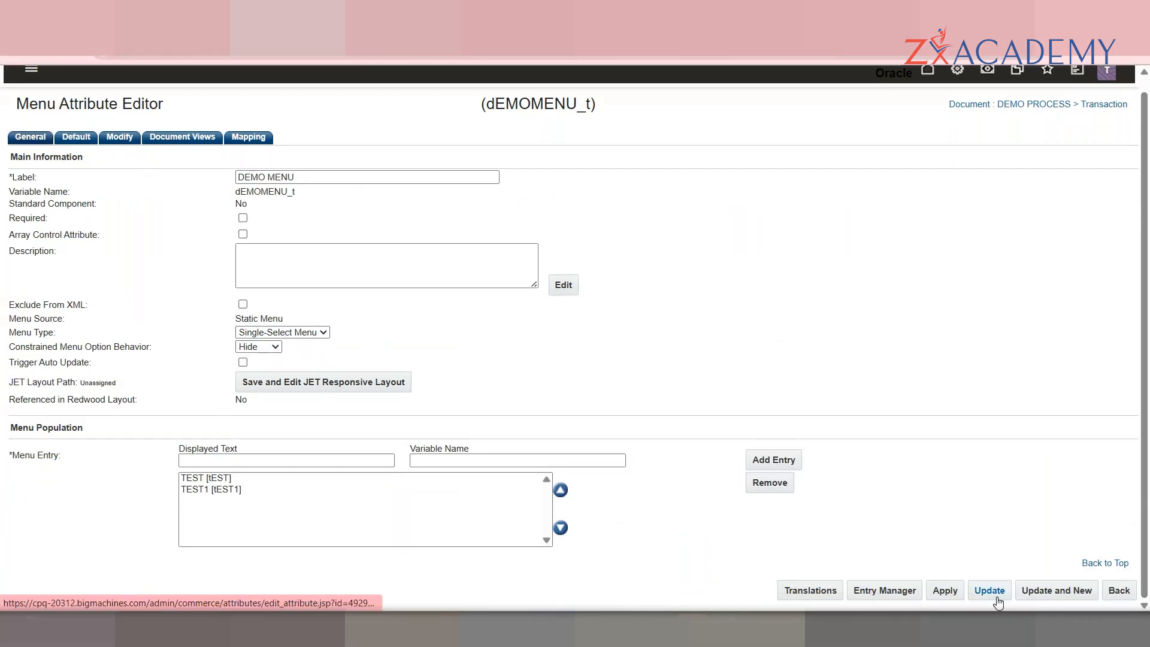
left_click_drag(1083, 580, 843, 427)
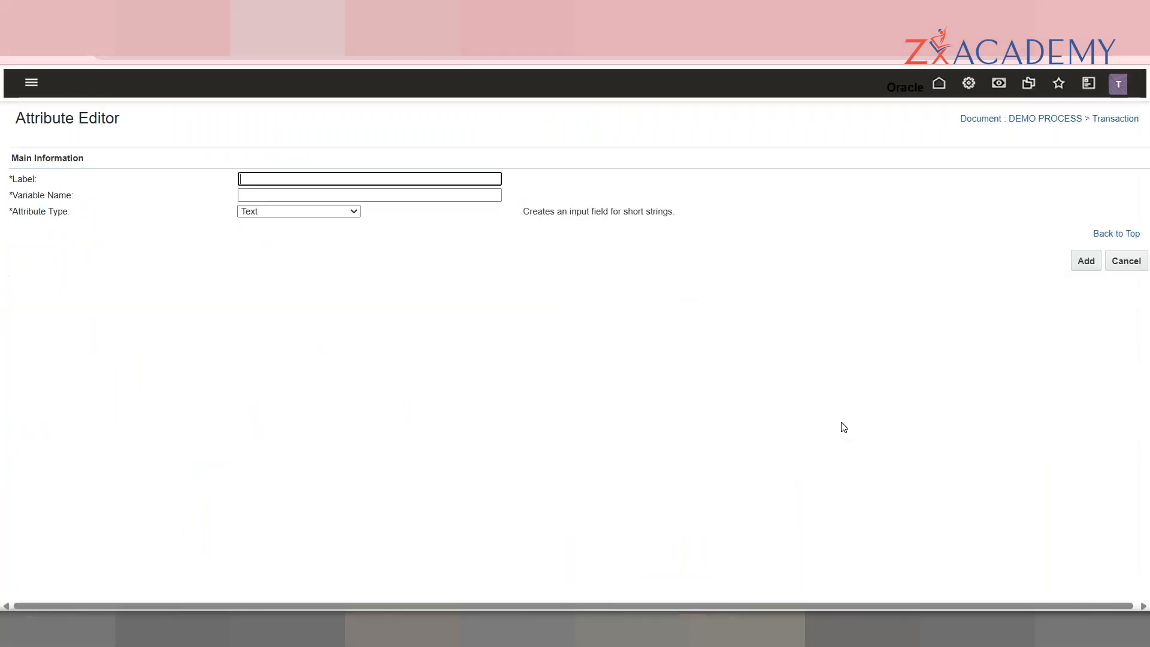
Step: Create an Integer attribute labelled 'DEMO INTEGER' with variable name dEMOINTEGER_t
left_click(298, 177)
type("DEMO")
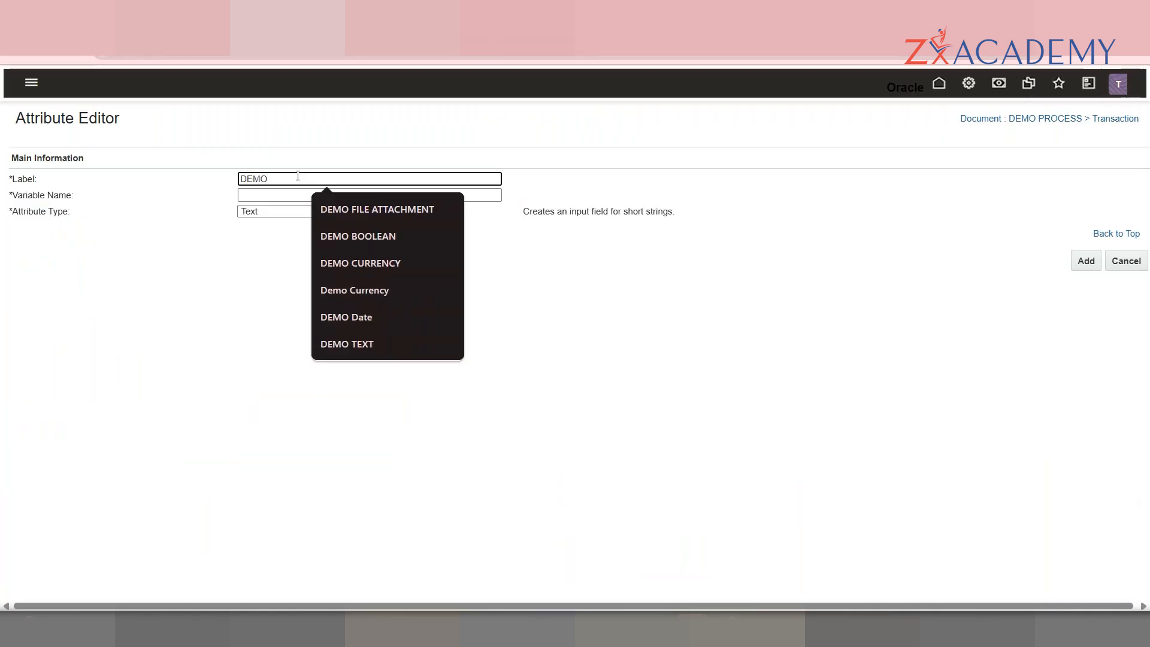
left_click(290, 212)
left_click(268, 350)
left_click(290, 178)
type("INTEGER")
key("Tab")
type("_t")
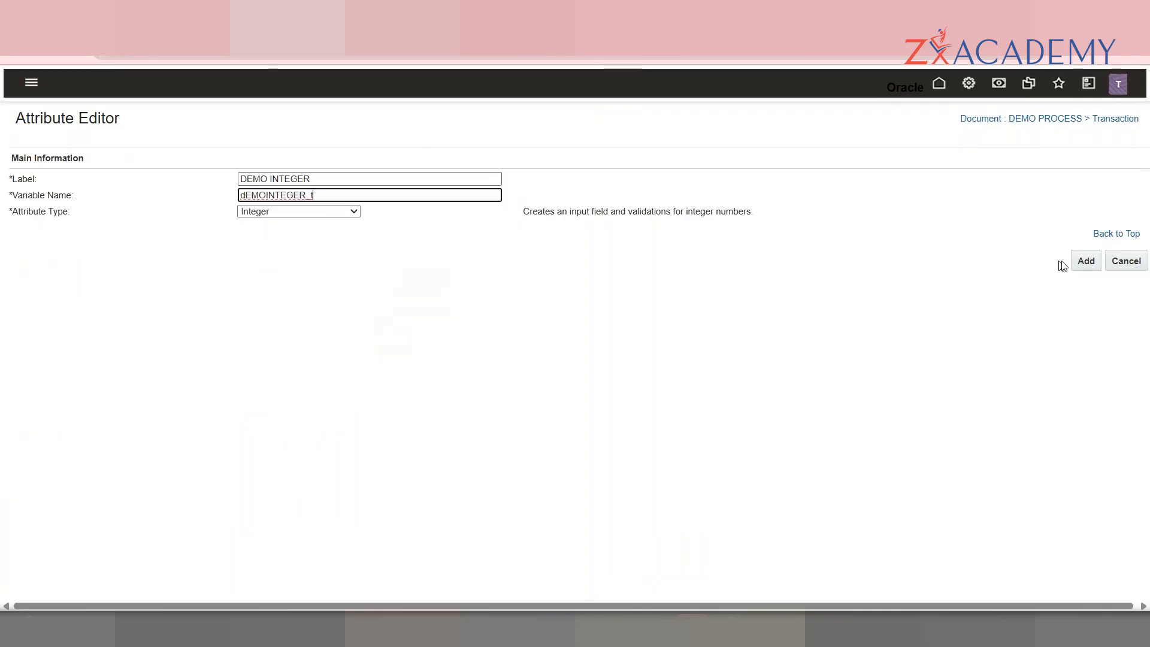
left_click(1083, 262)
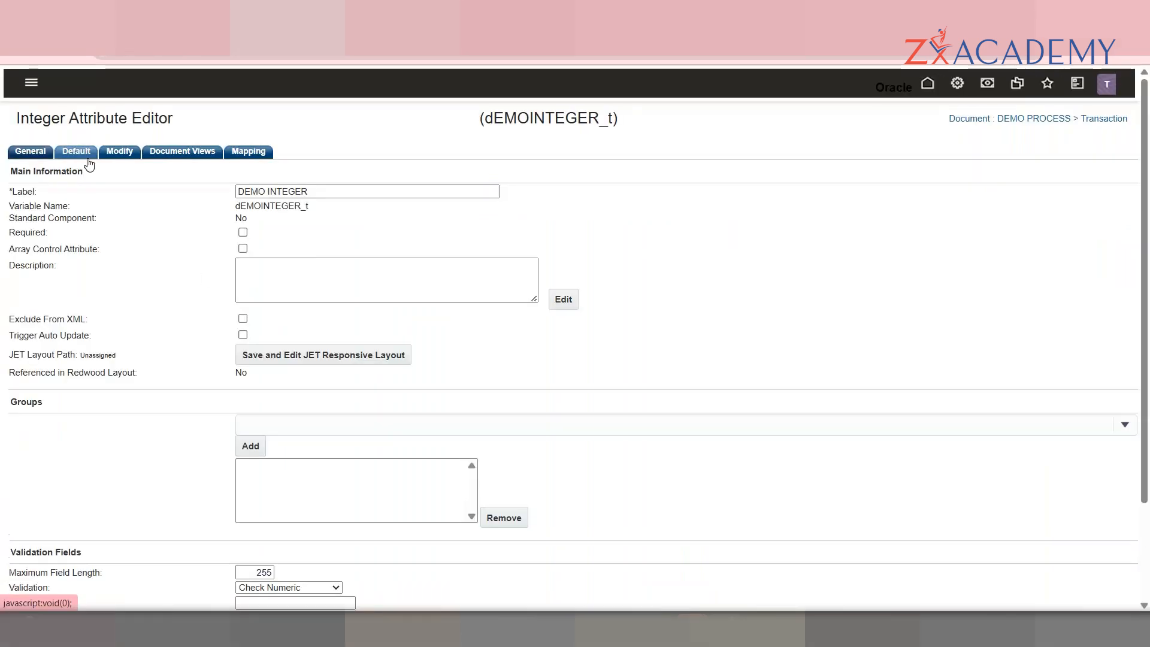
Step: Review DEMO INTEGER's validation options, then bring up its Default settings
scroll(1148, 267, "down", 3)
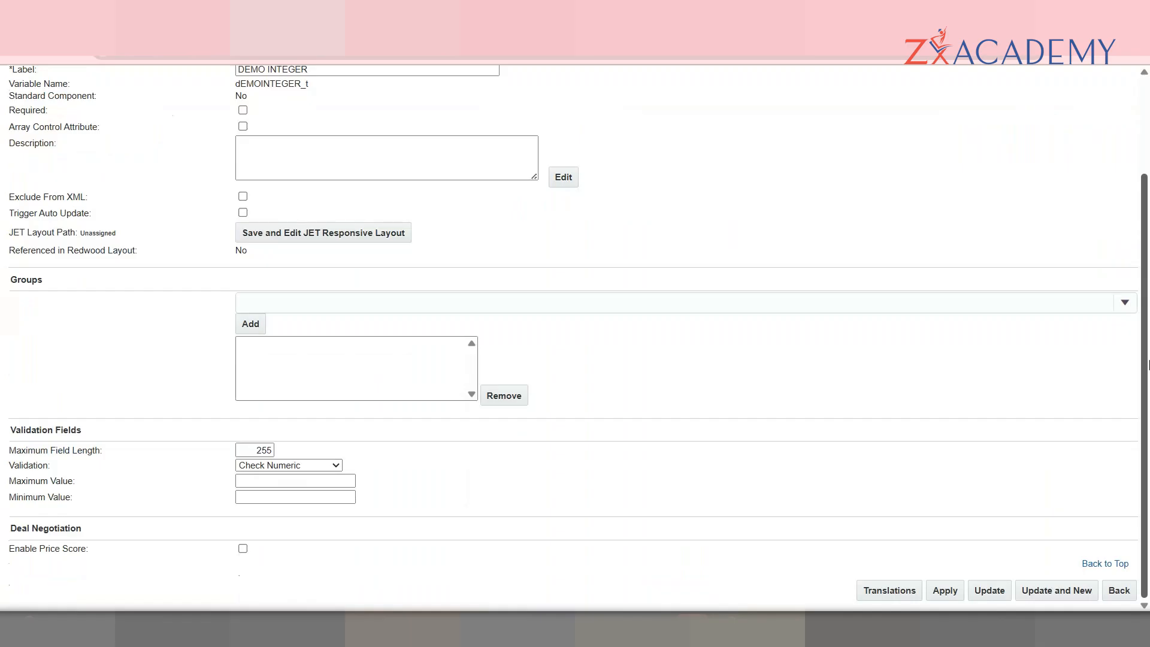
left_click(314, 466)
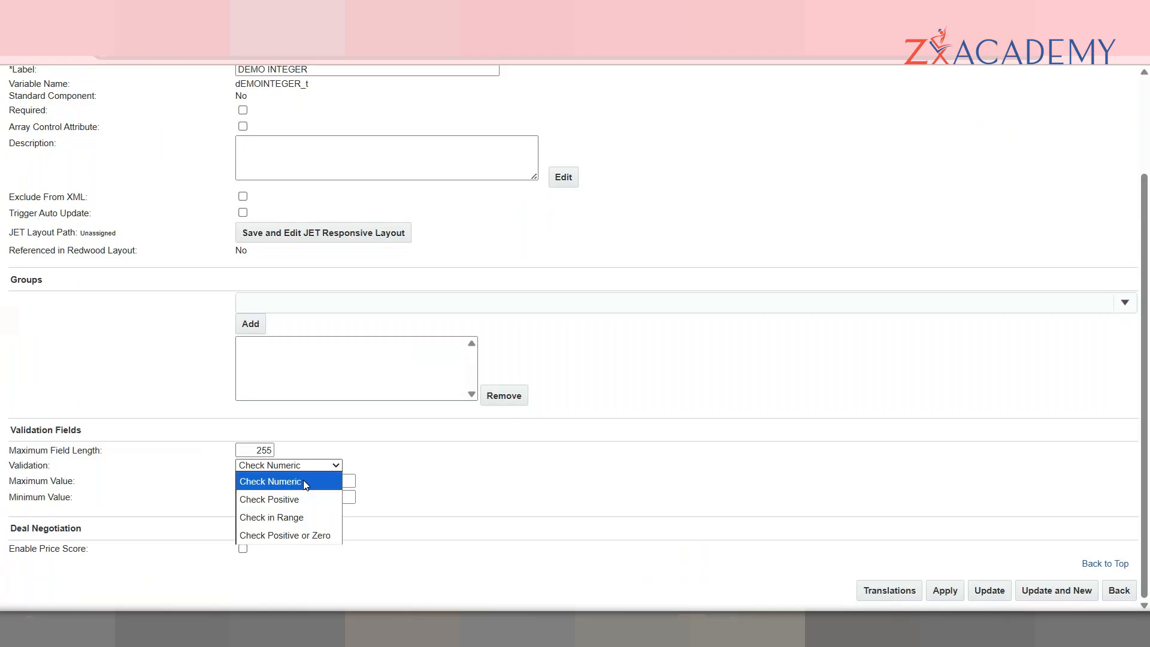
scroll(415, 384, "up", 3)
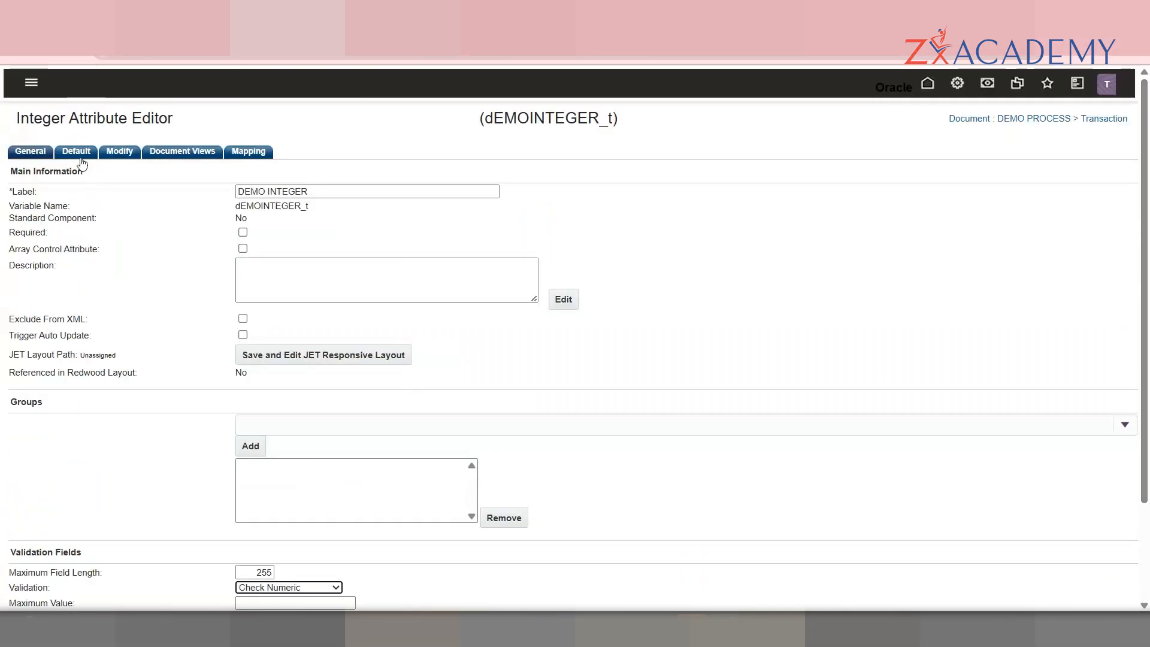
left_click(81, 156)
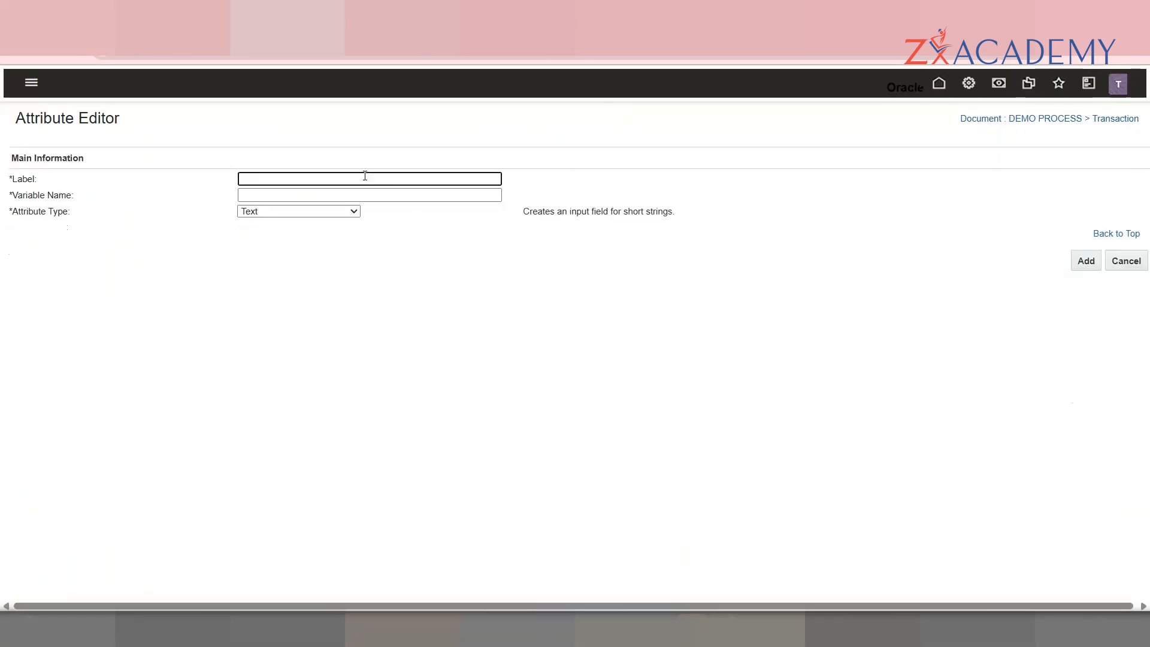
Step: Set up 'DEMO FLOAT' with variable name dEMOFLOAT_t as a Float attribute
left_click(365, 179)
type("DEMO ")
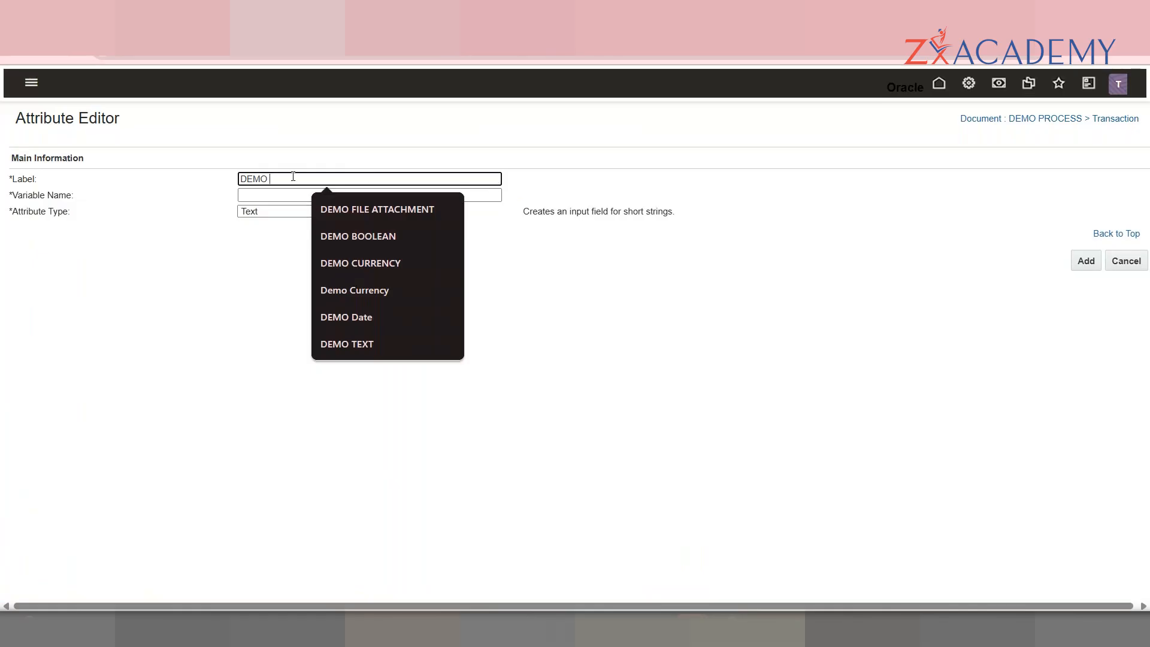
type("FLOAT")
key("Tab")
type("_t")
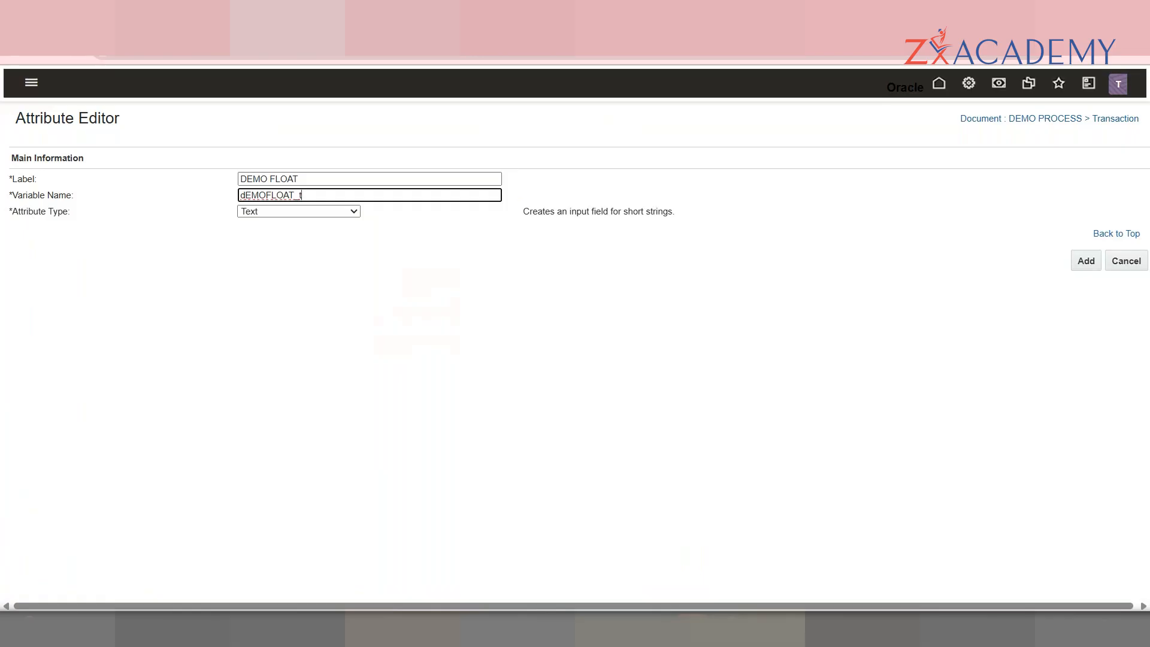
left_click(738, 488)
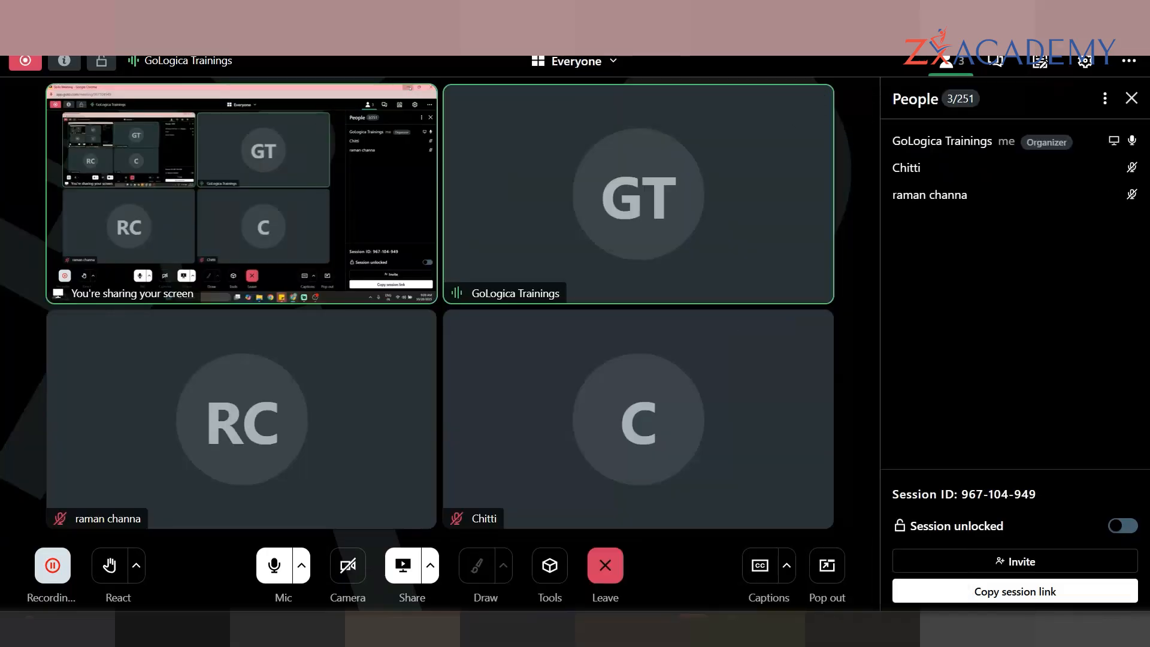
left_click(1065, 11)
left_click(289, 213)
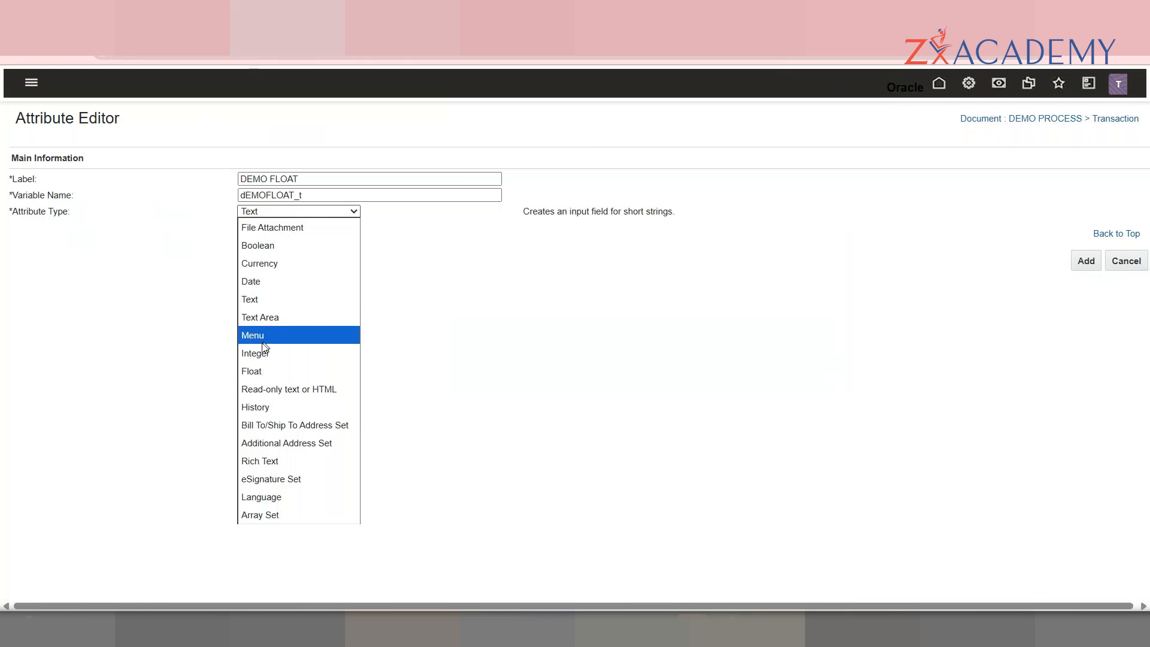
left_click(264, 370)
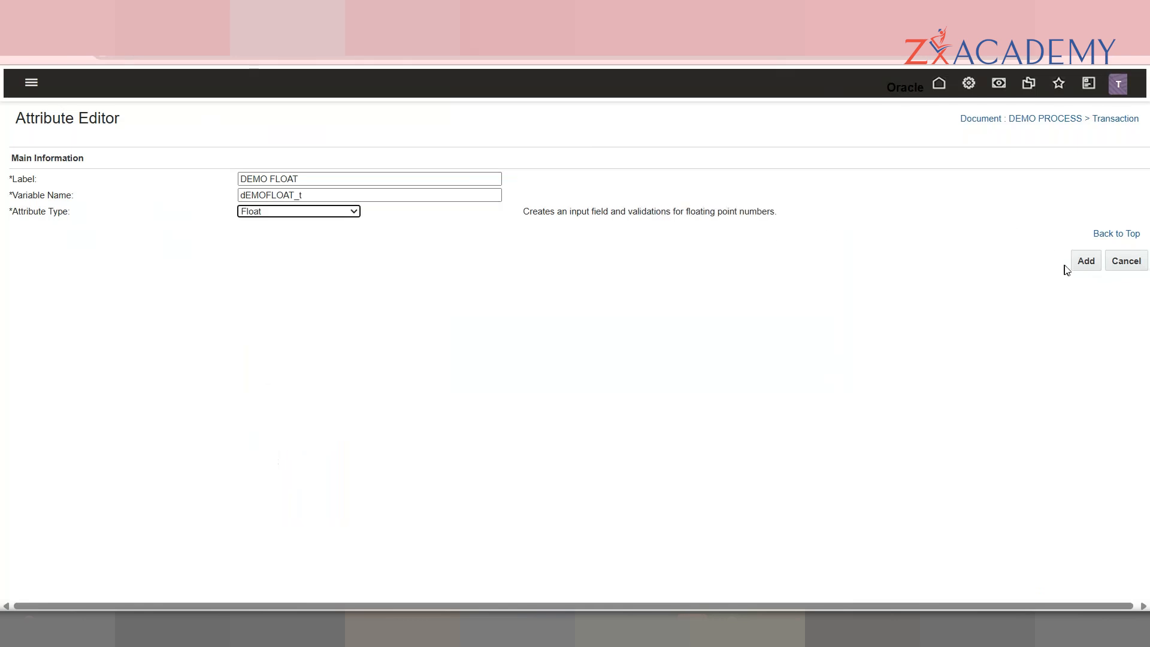
left_click(1084, 264)
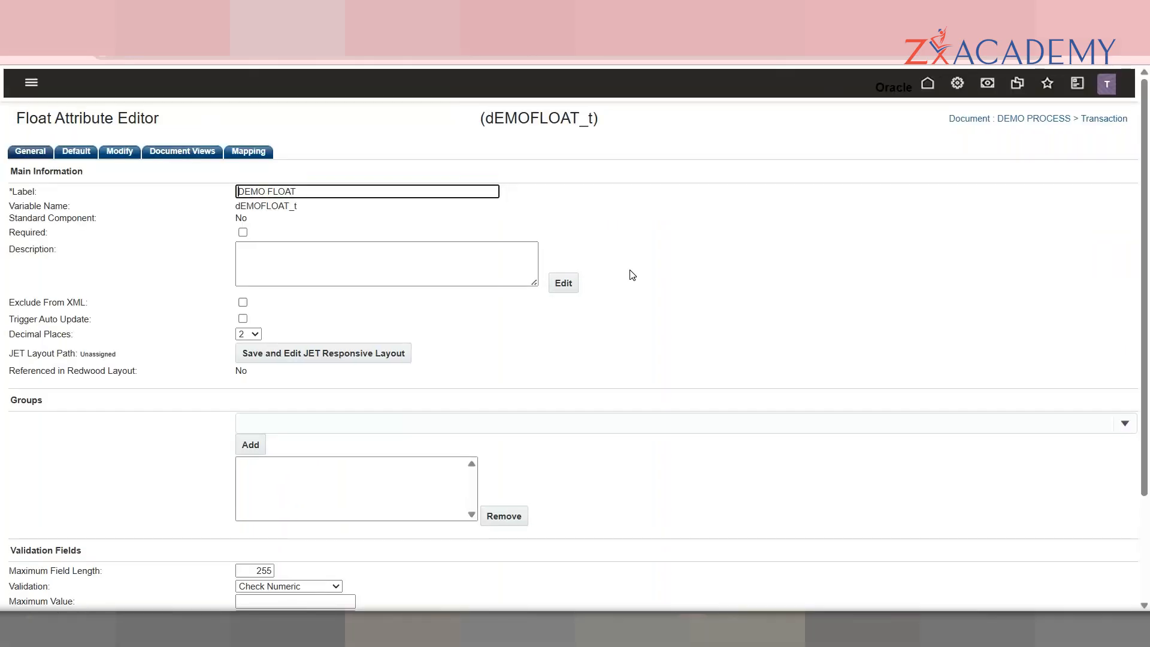
Step: Look through DEMO FLOAT's validation options, leaving them unchanged
scroll(472, 338, "down", 3)
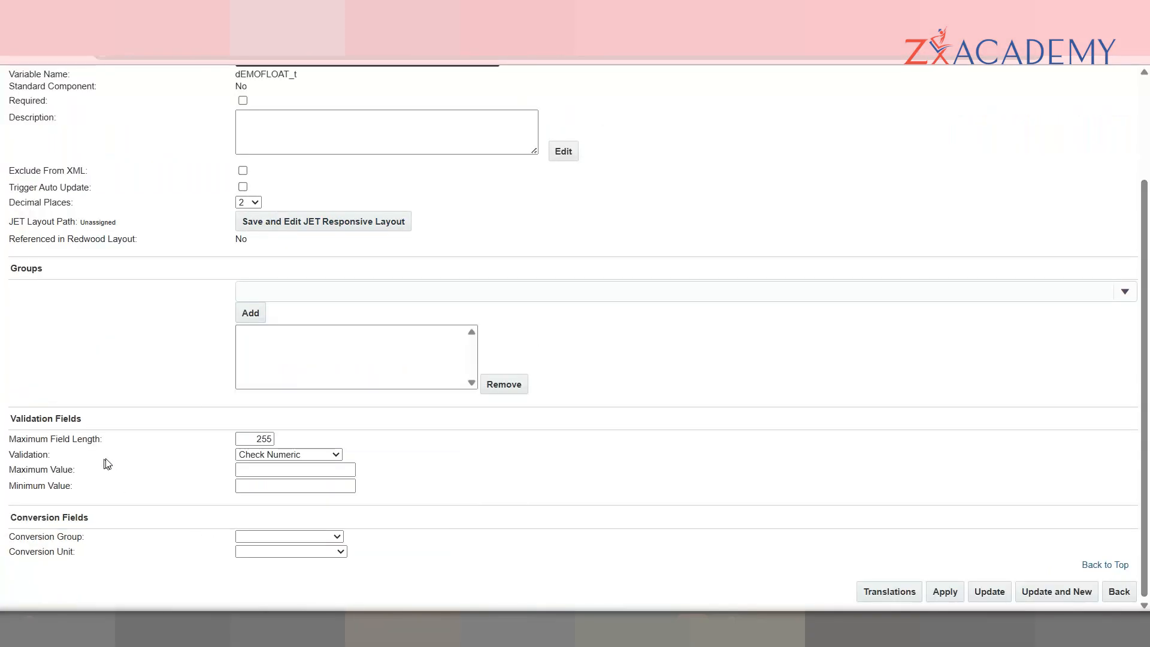
left_click(308, 460)
left_click(367, 463)
Step: Browse the conversion groups without choosing one, then view DEMO FLOAT's Default settings
left_click(321, 551)
left_click(324, 551)
left_click(327, 549)
left_click(335, 537)
scroll(334, 375, "down", 3)
scroll(334, 376, "down", 1)
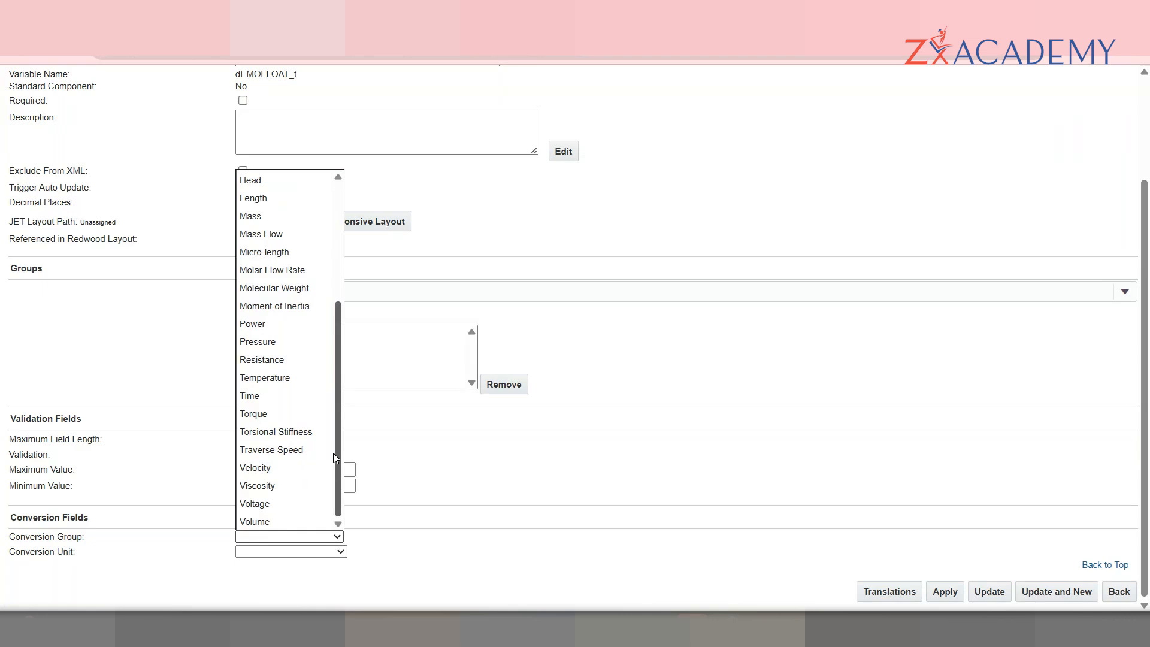
left_click_drag(333, 453, 333, 333)
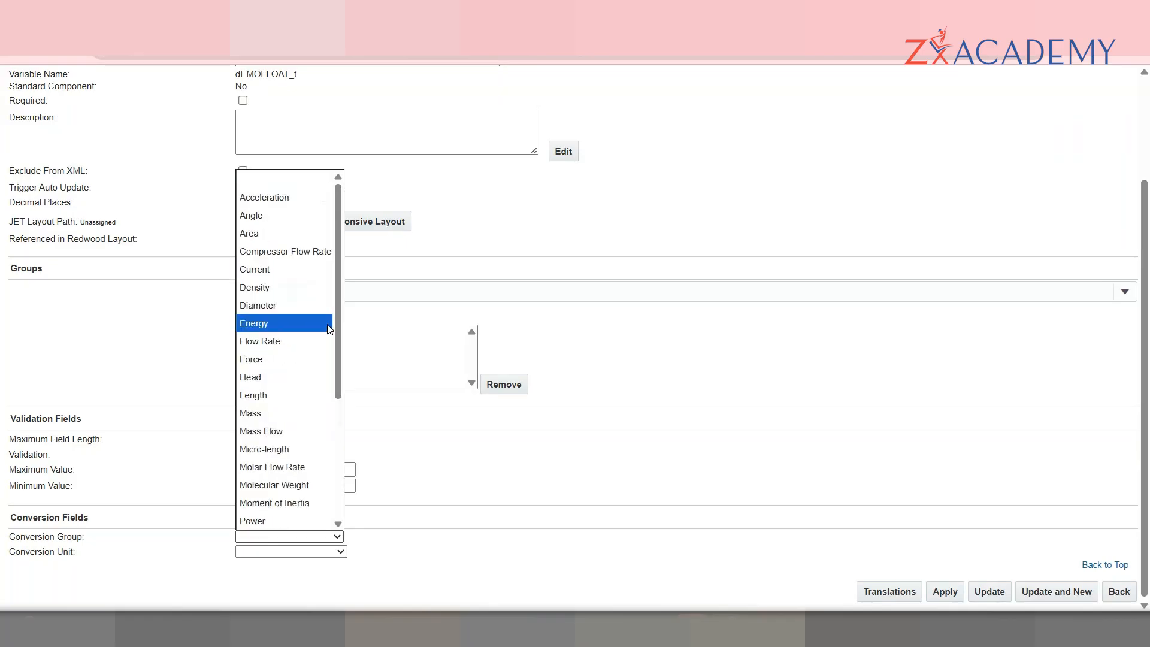
left_click(37, 533)
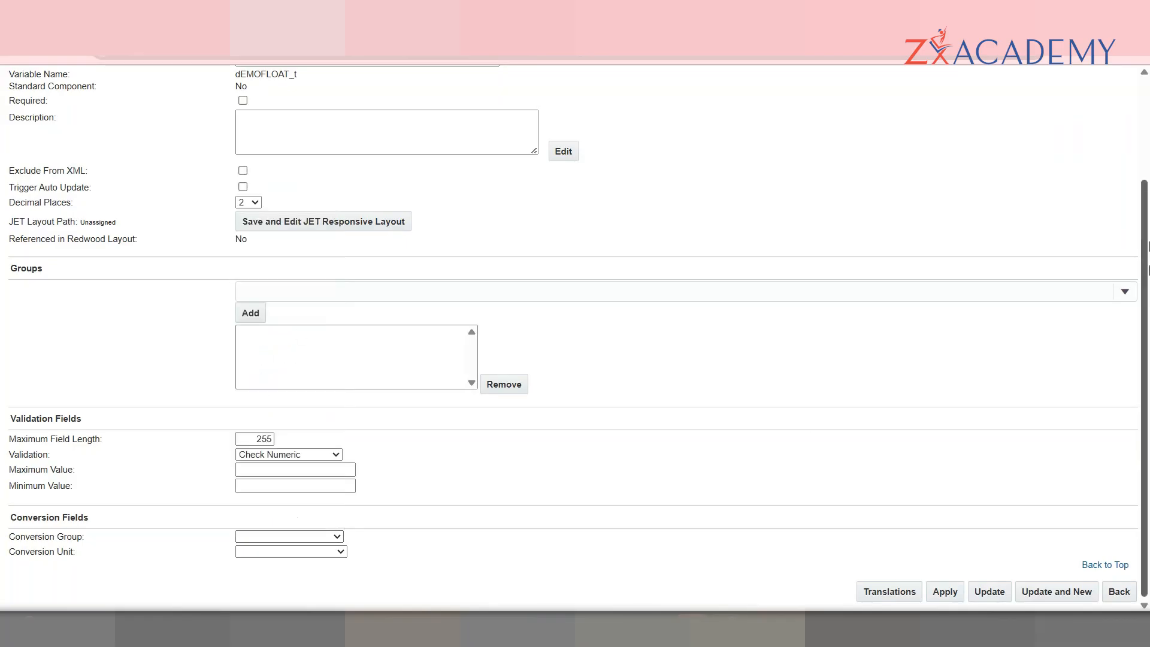
scroll(576, 336, "up", 2)
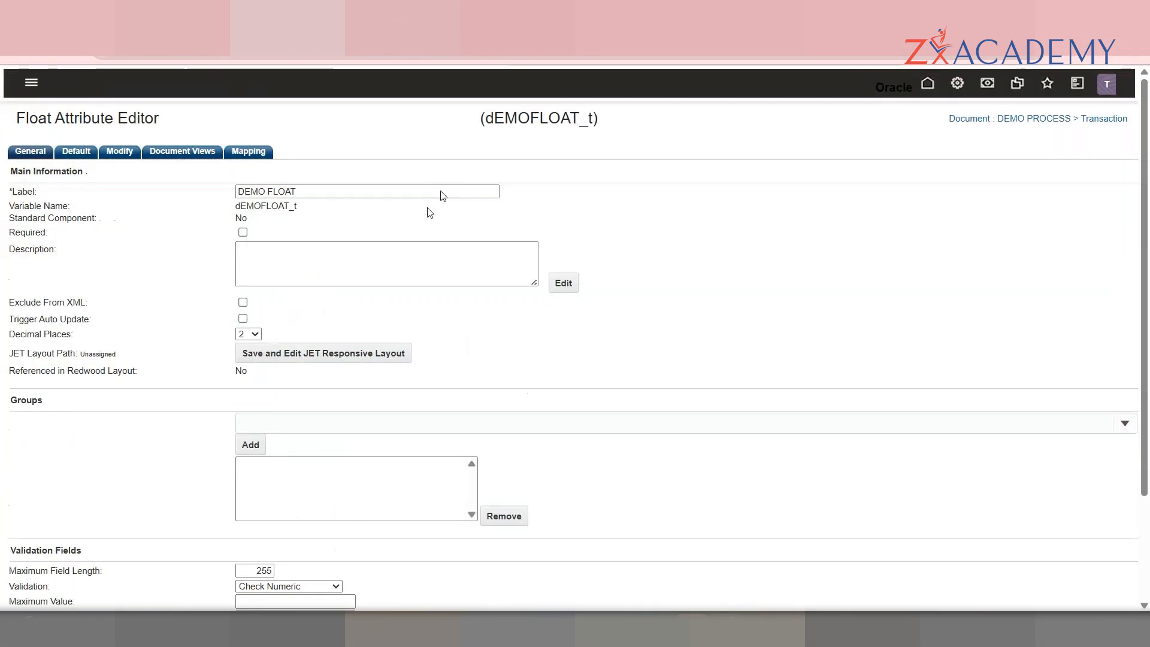
left_click(81, 153)
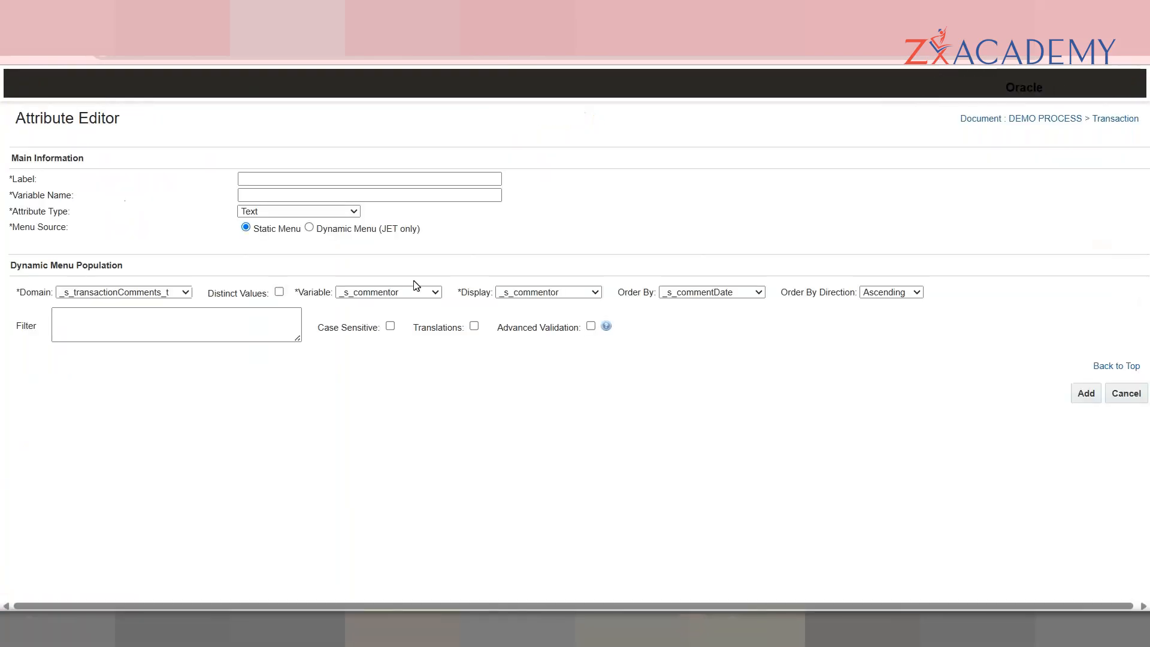
Step: Create a Read-only text or HTML attribute 'DEMO HTML' (dEMOHTML_t) and show its Default settings
left_click(334, 211)
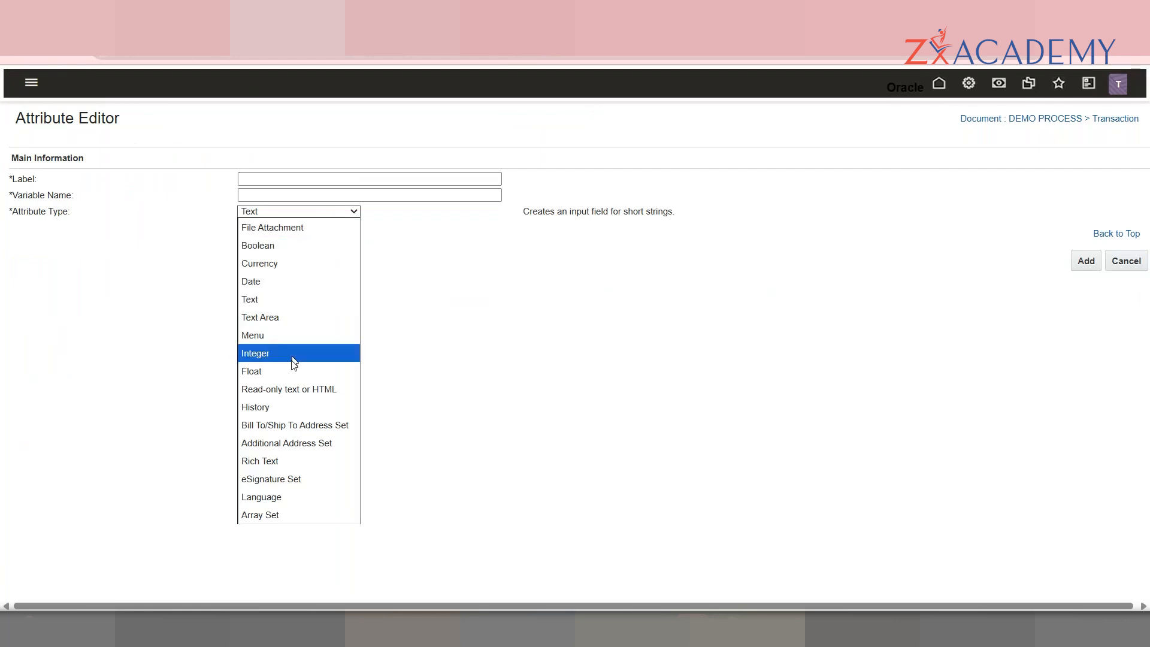
left_click(290, 389)
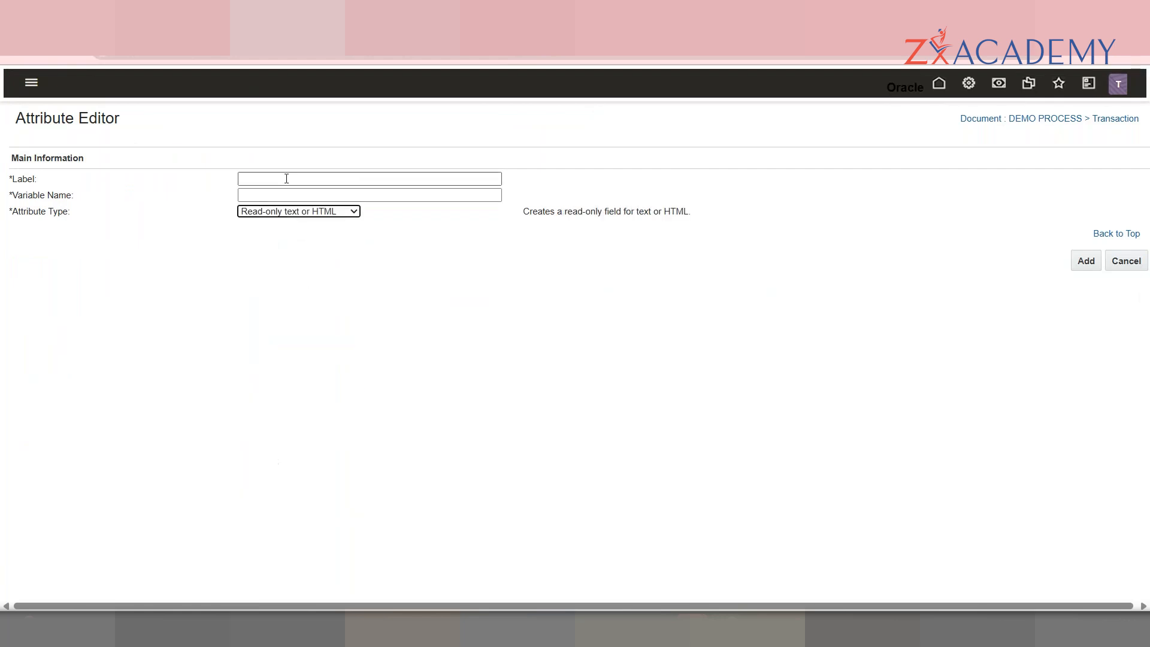
left_click(286, 180)
type("DEMO H")
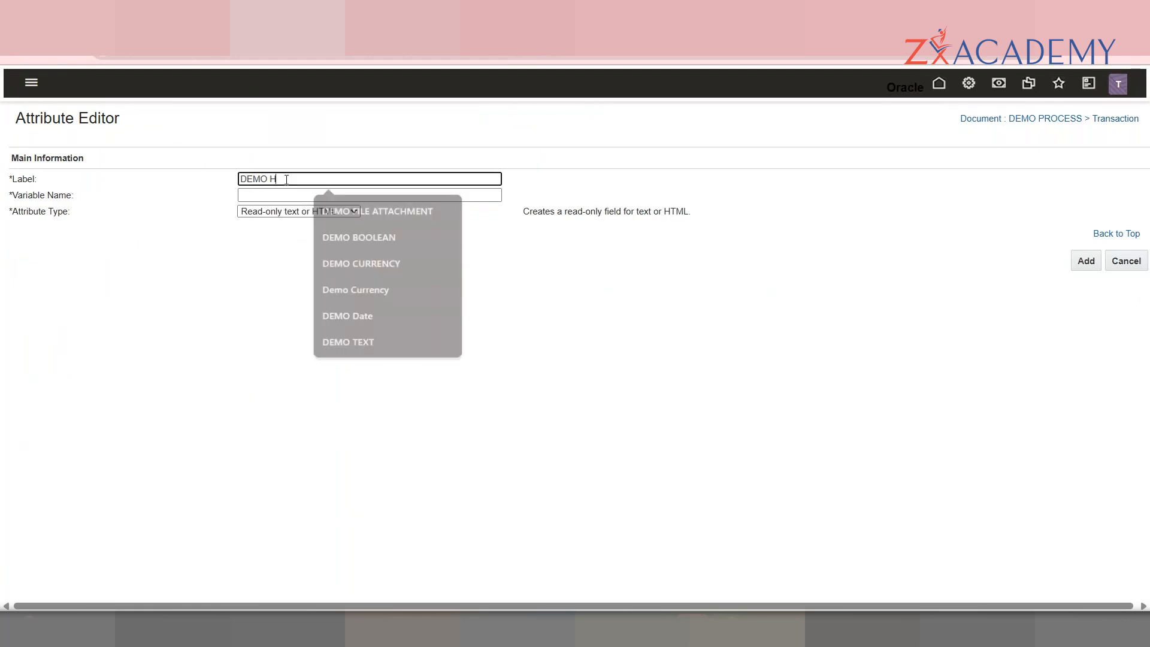
type("TLL")
key("Tab")
type("_")
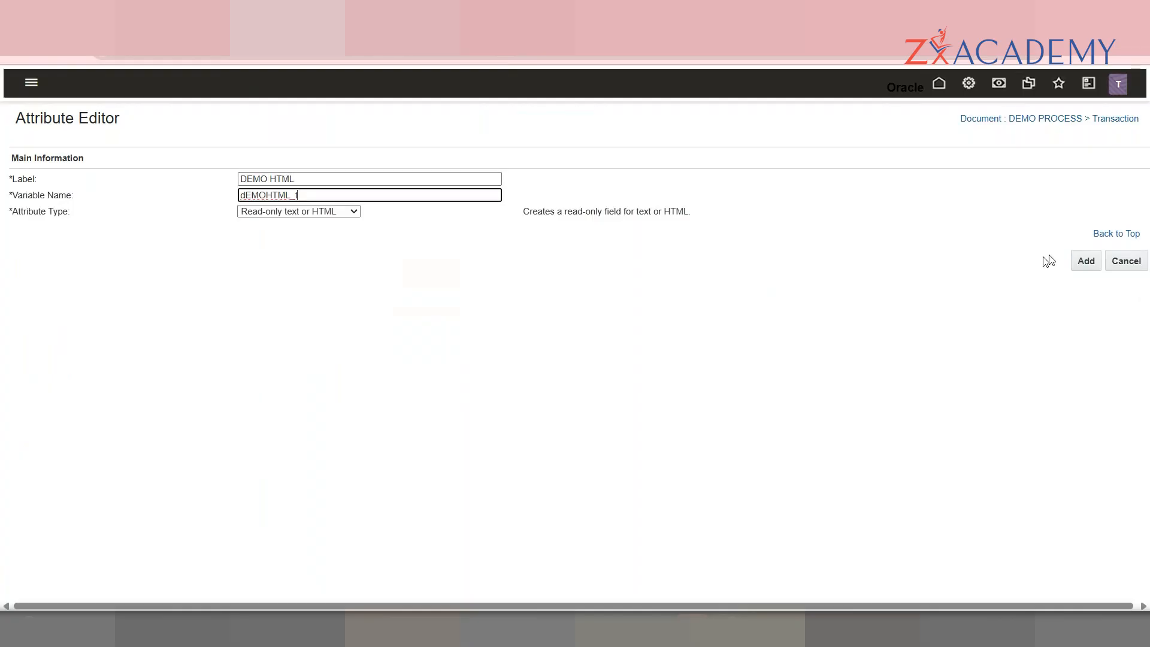
left_click(1086, 261)
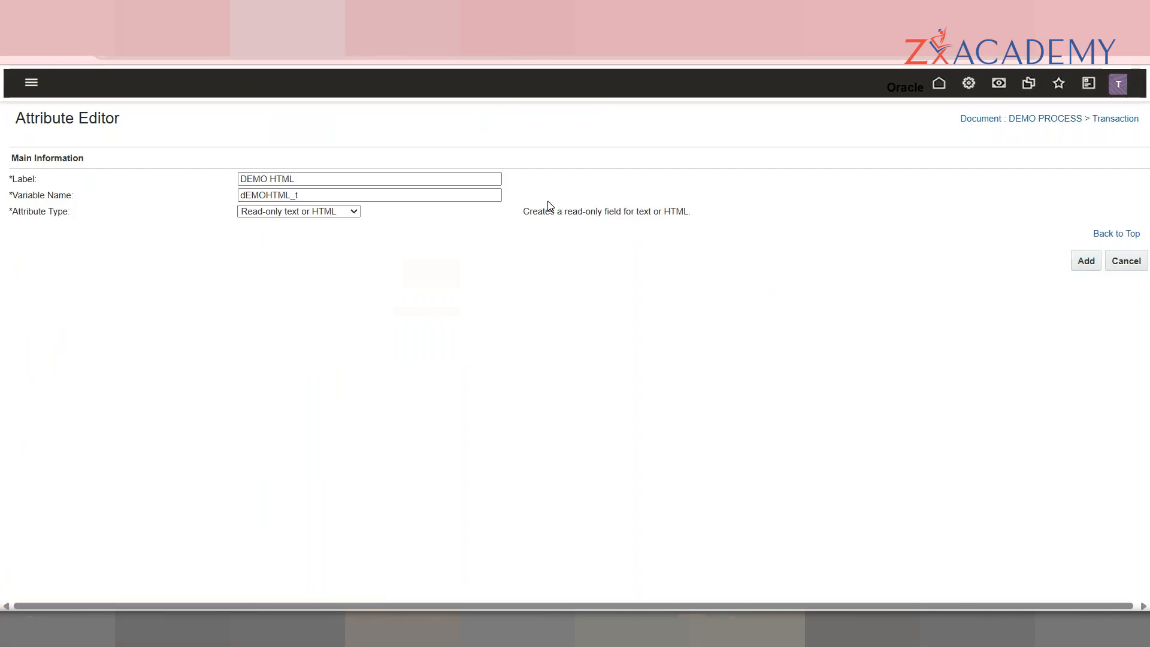
left_click(72, 156)
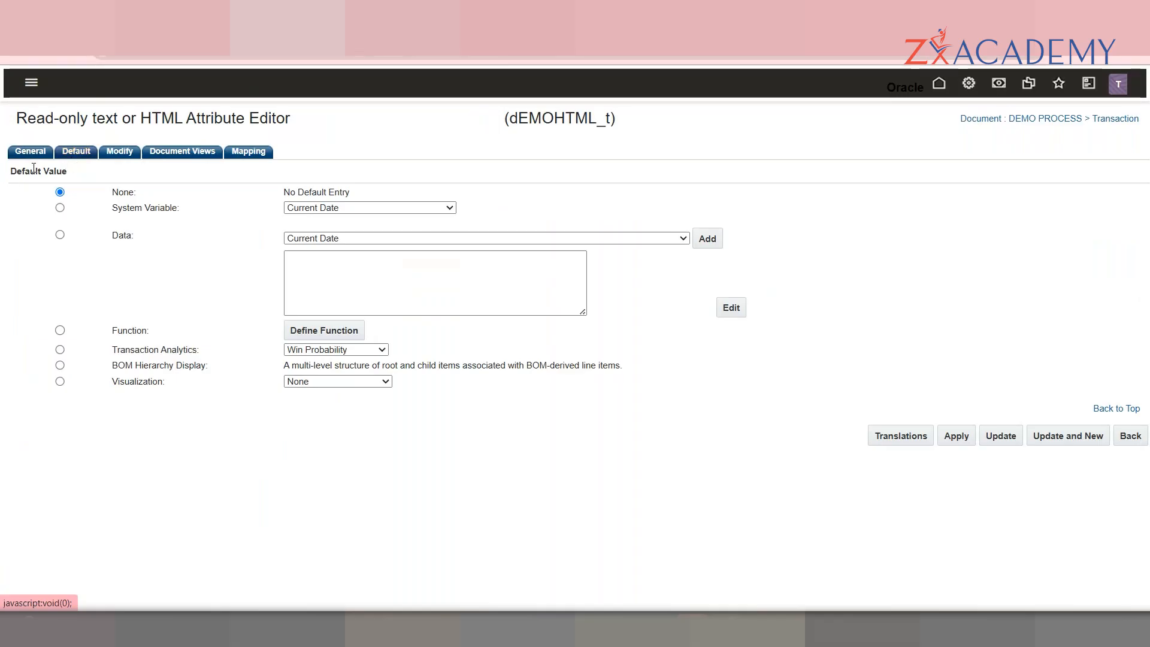
Step: Try Transaction Analytics as DEMO HTML's default source, leaving its options unchanged
left_click(38, 155)
left_click(76, 152)
left_click(33, 154)
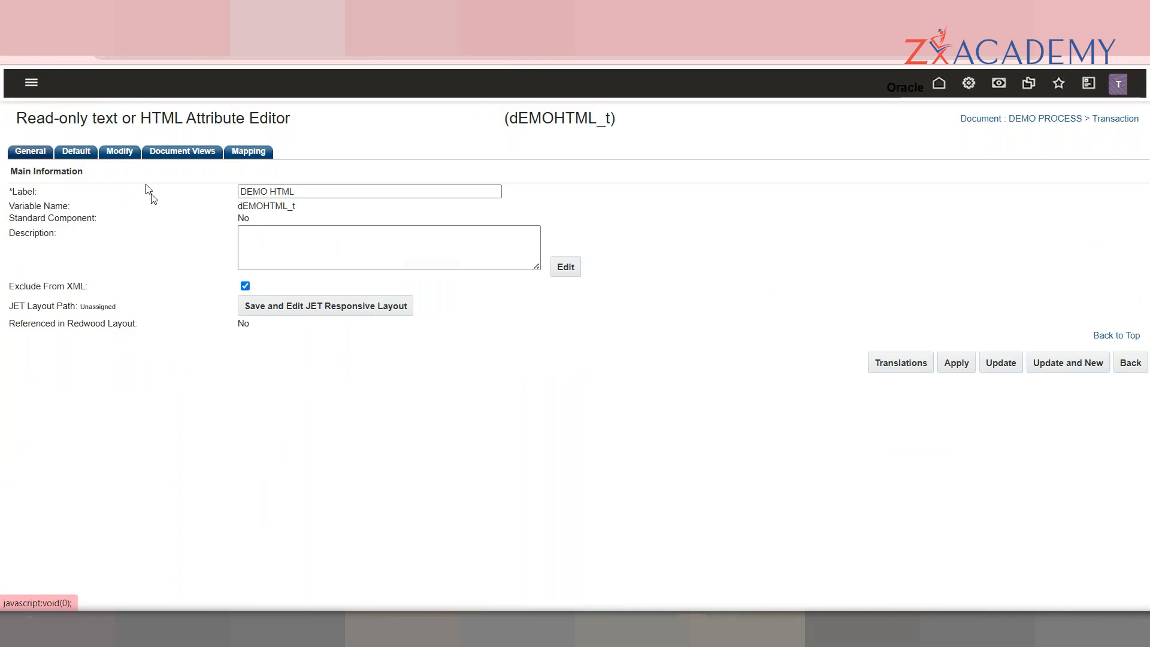
left_click(74, 154)
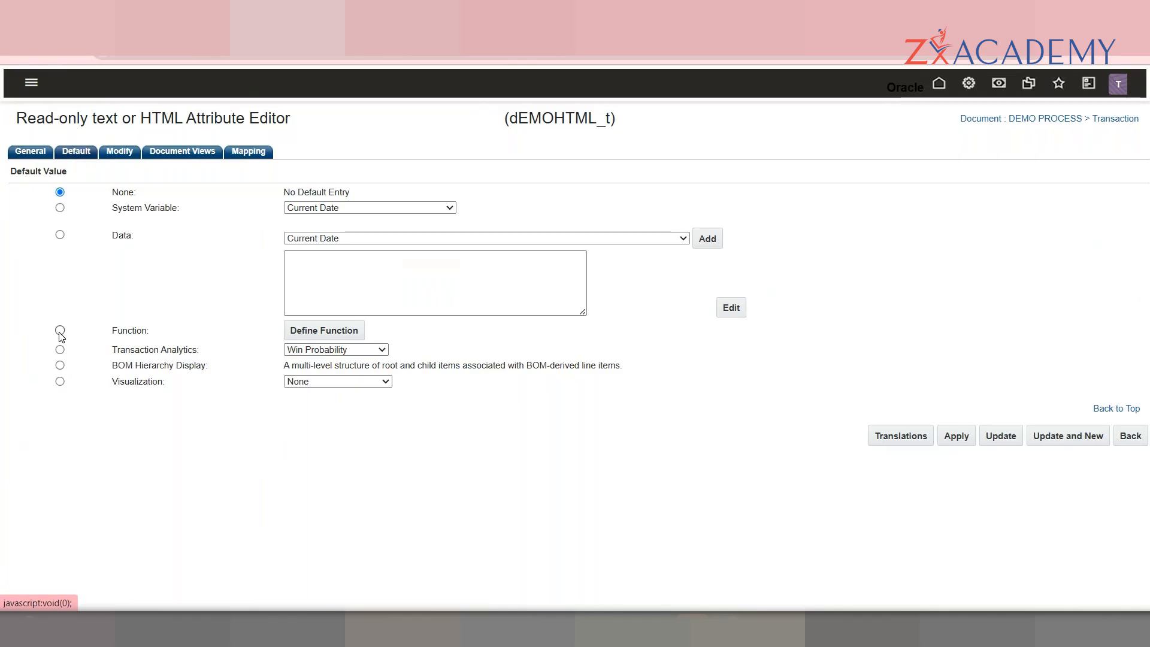
left_click(60, 350)
left_click(311, 350)
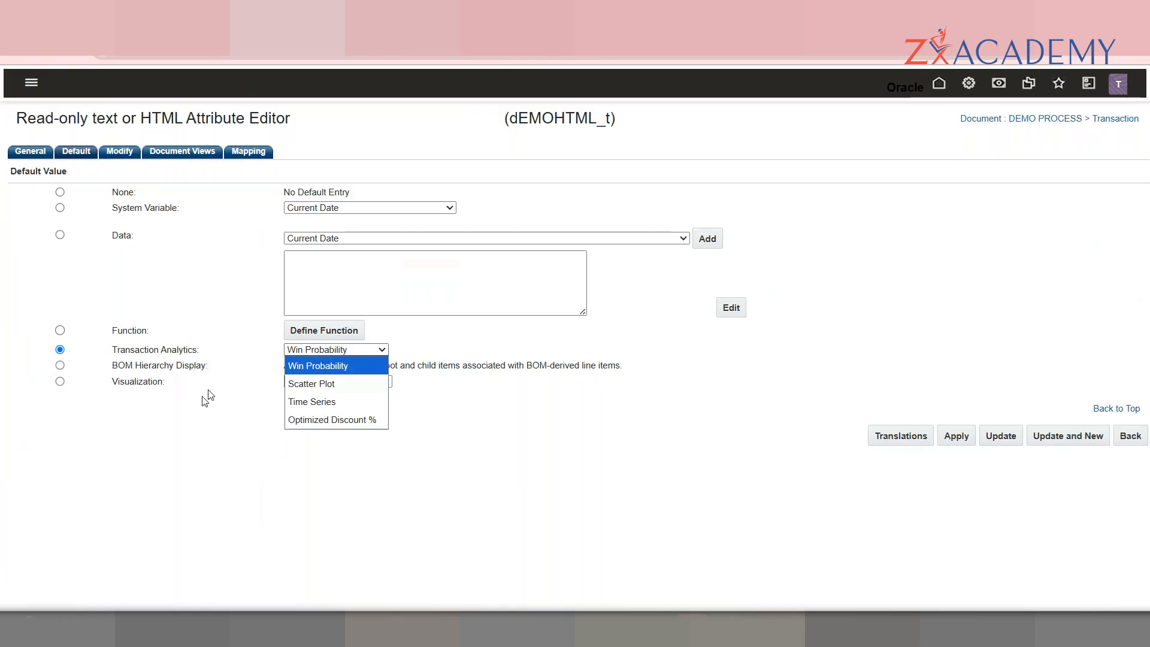
left_click(268, 422)
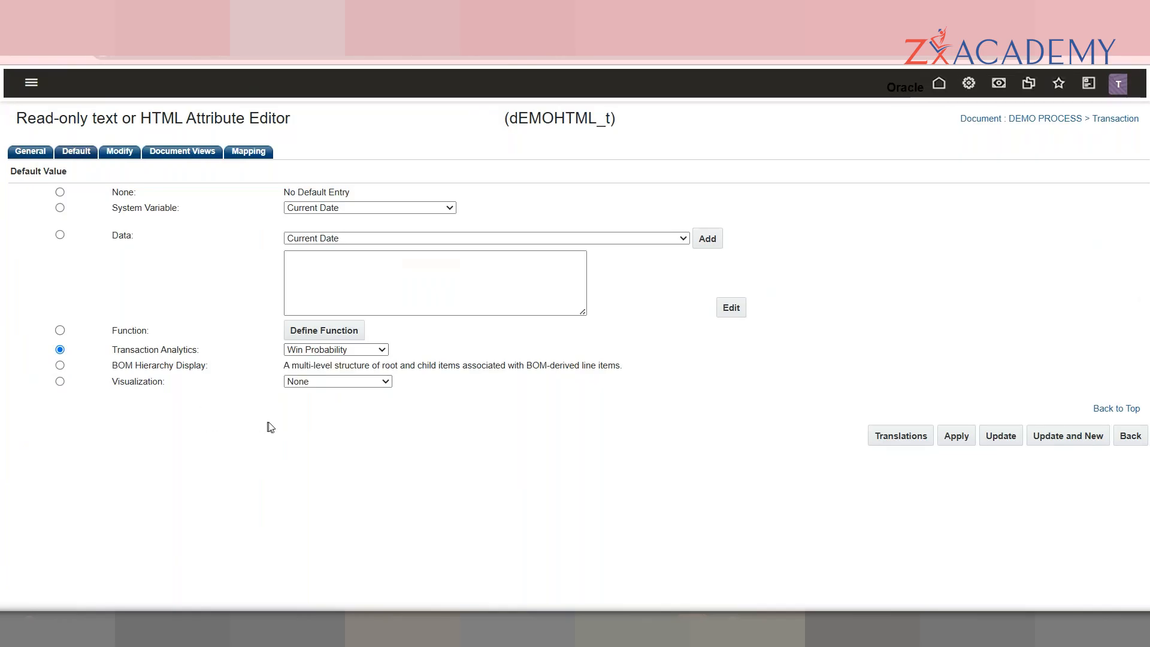
Step: Switch the default source from BOM Hierarchy Display to Visualization
left_click(60, 365)
triple_click(350, 366)
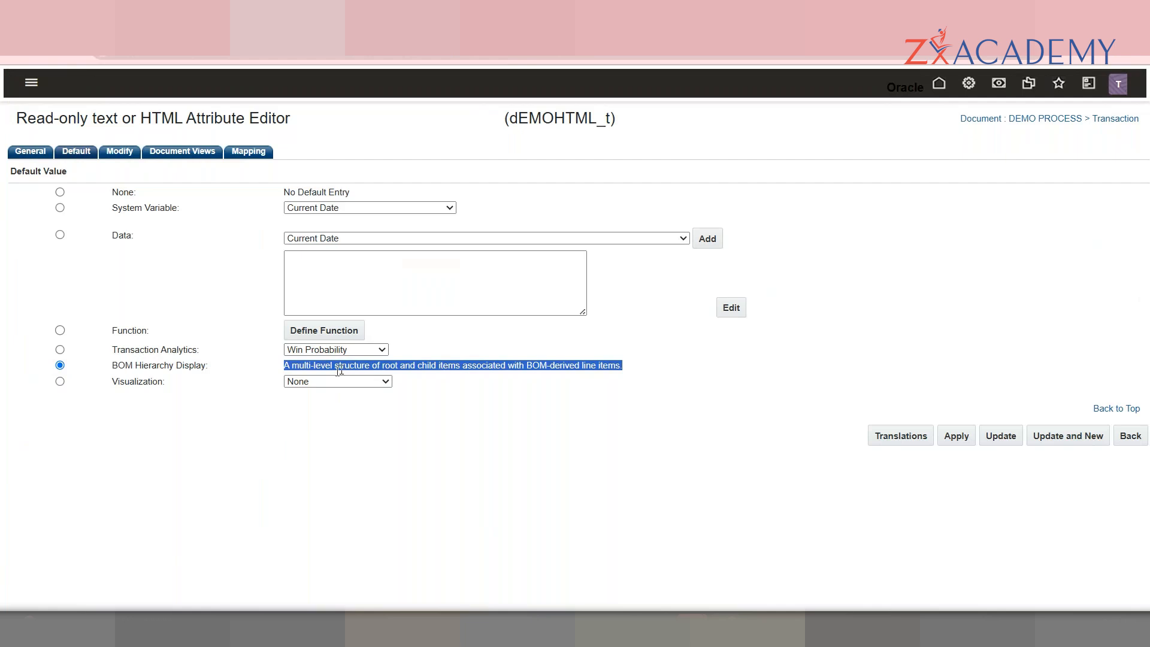
triple_click(176, 381)
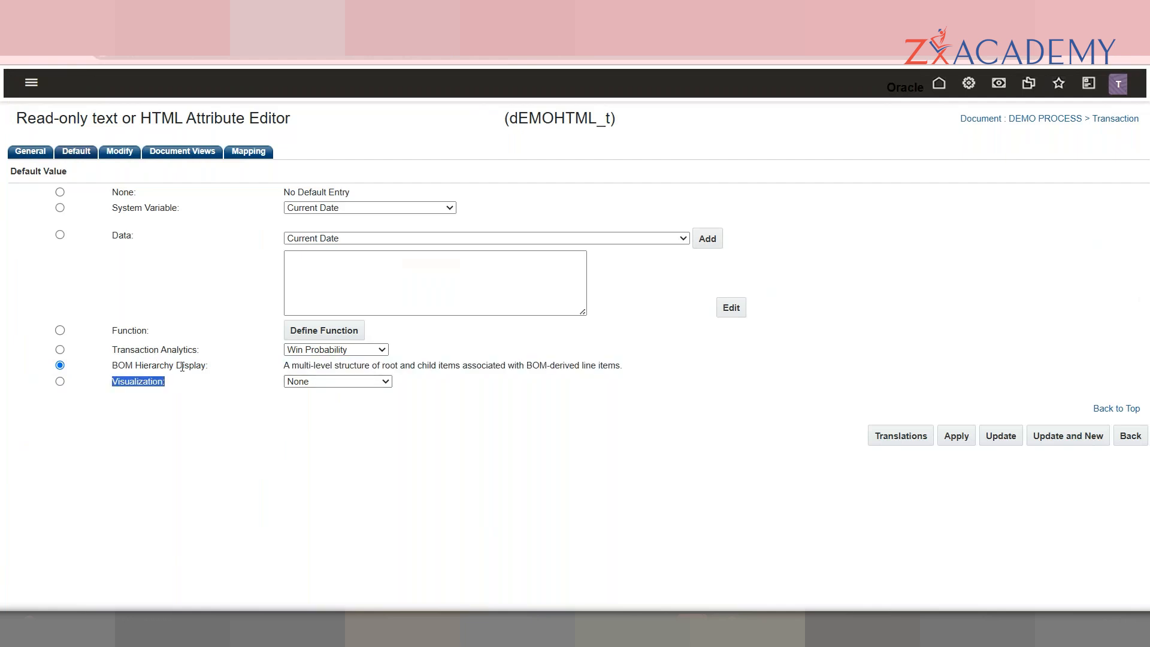
double_click(182, 365)
left_click(182, 365)
left_click(60, 381)
Step: Choose the Bar Gauge - Horizontal visualization and add a second threshold row
left_click(349, 382)
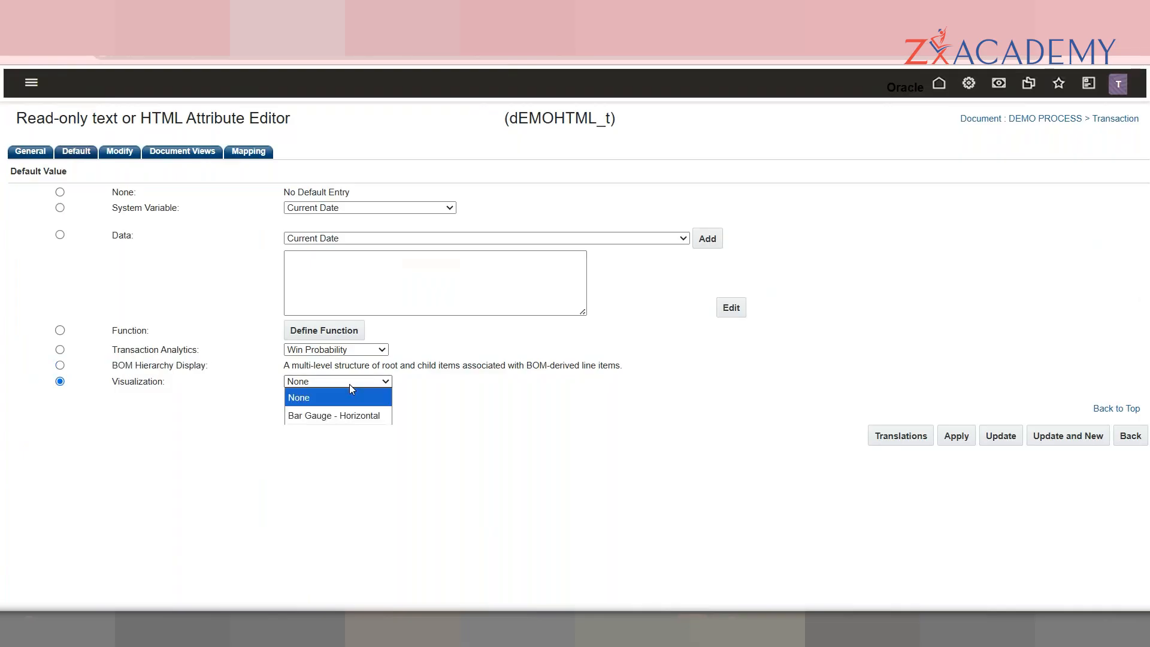
left_click(364, 415)
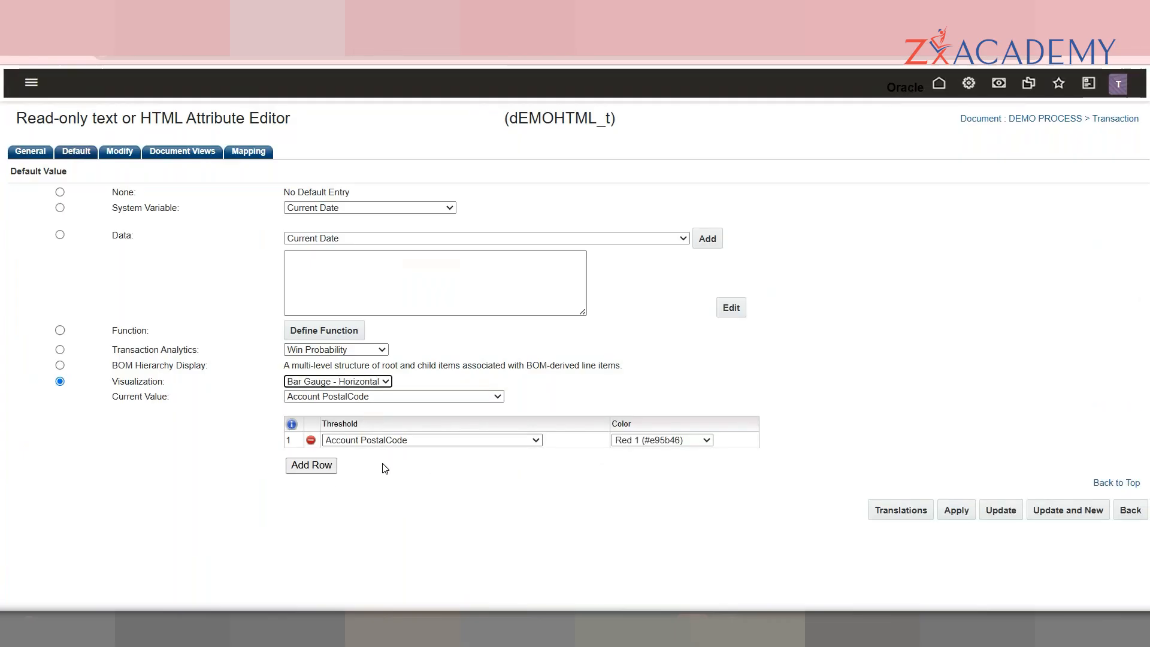
left_click(324, 466)
Step: Inspect the threshold and colour choices, then switch the default source to Data
left_click(501, 455)
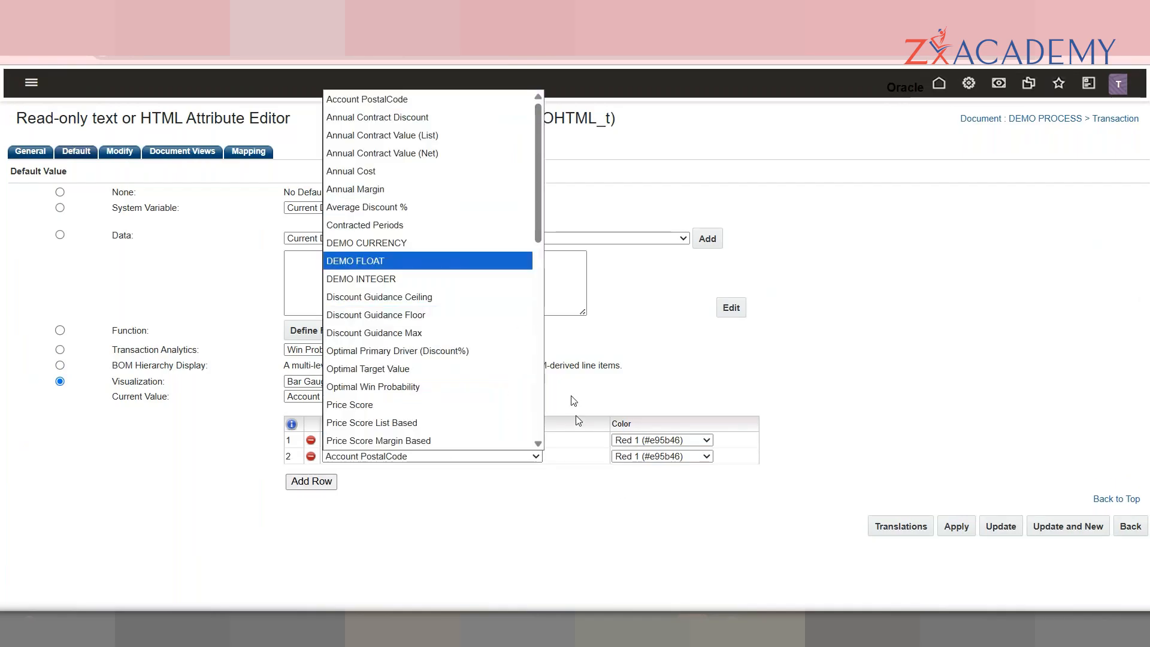
left_click(662, 457)
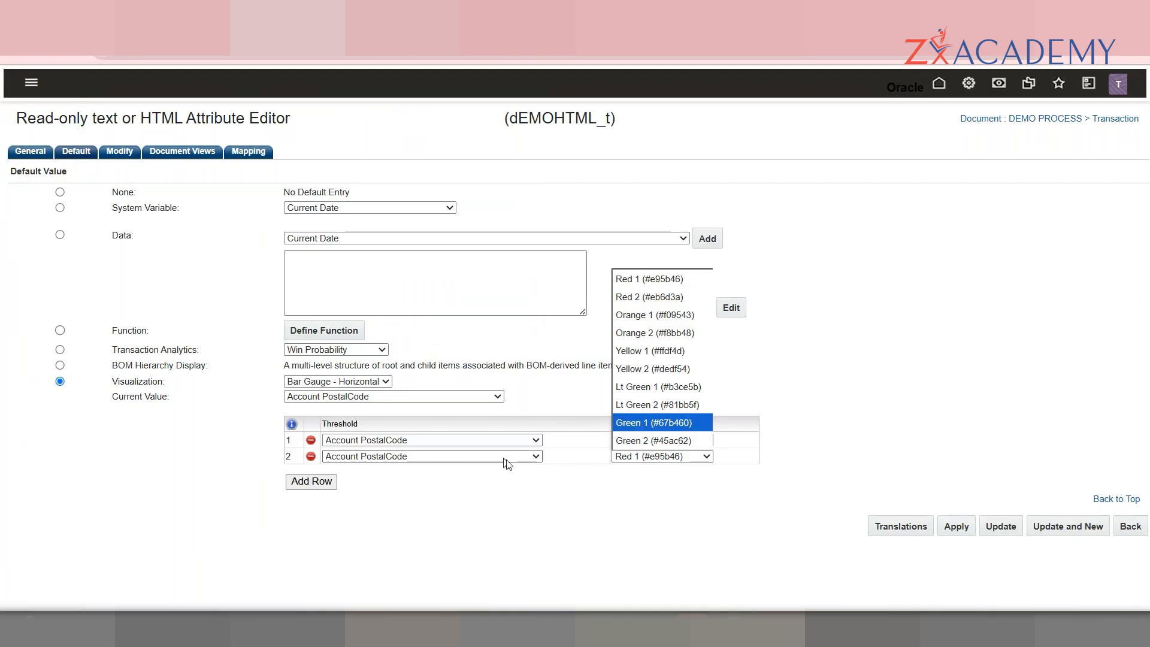
left_click(431, 447)
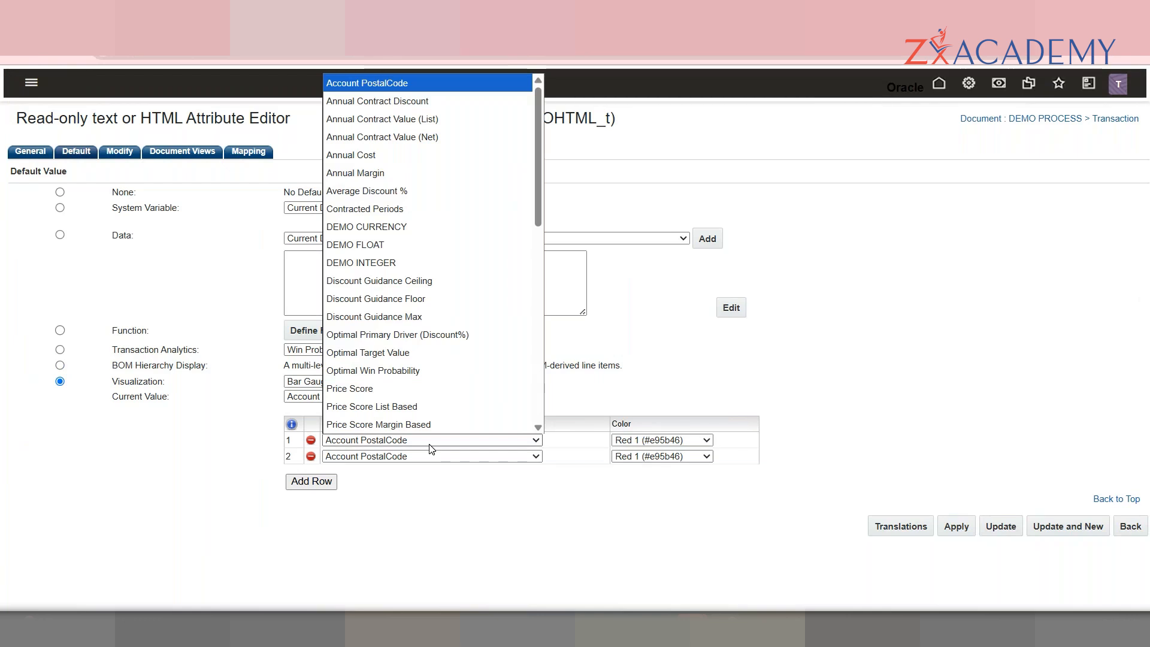
left_click(156, 381)
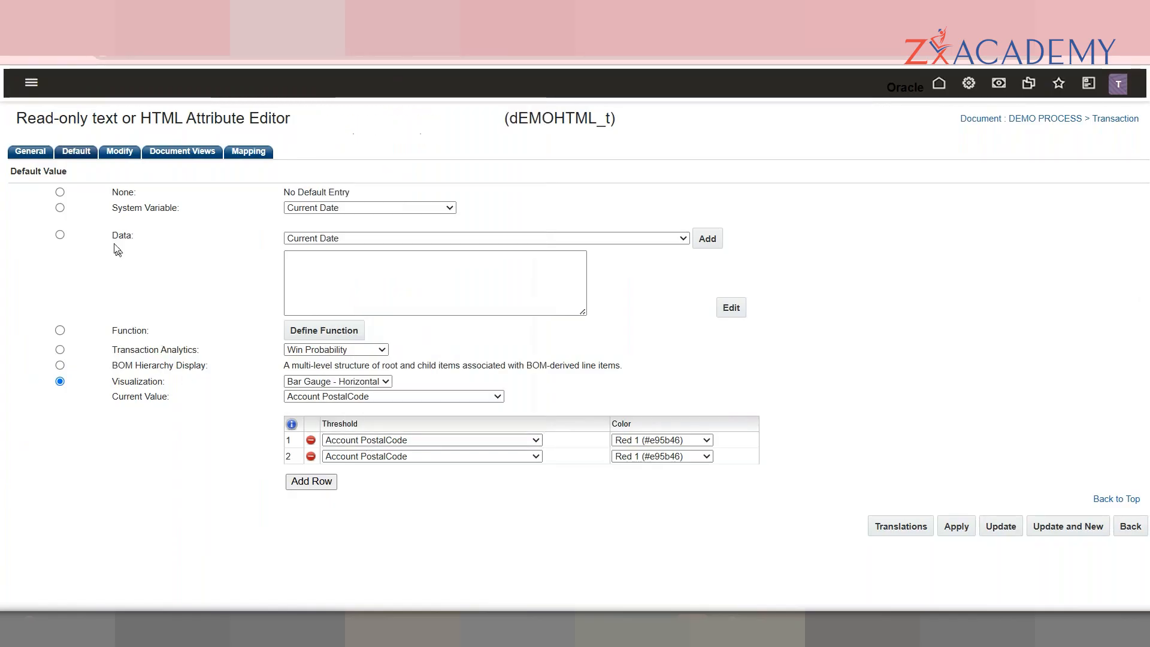
left_click(60, 234)
left_click(410, 266)
Step: Open the Content HTML Editor for the Data default and check its empty source code
left_click(725, 316)
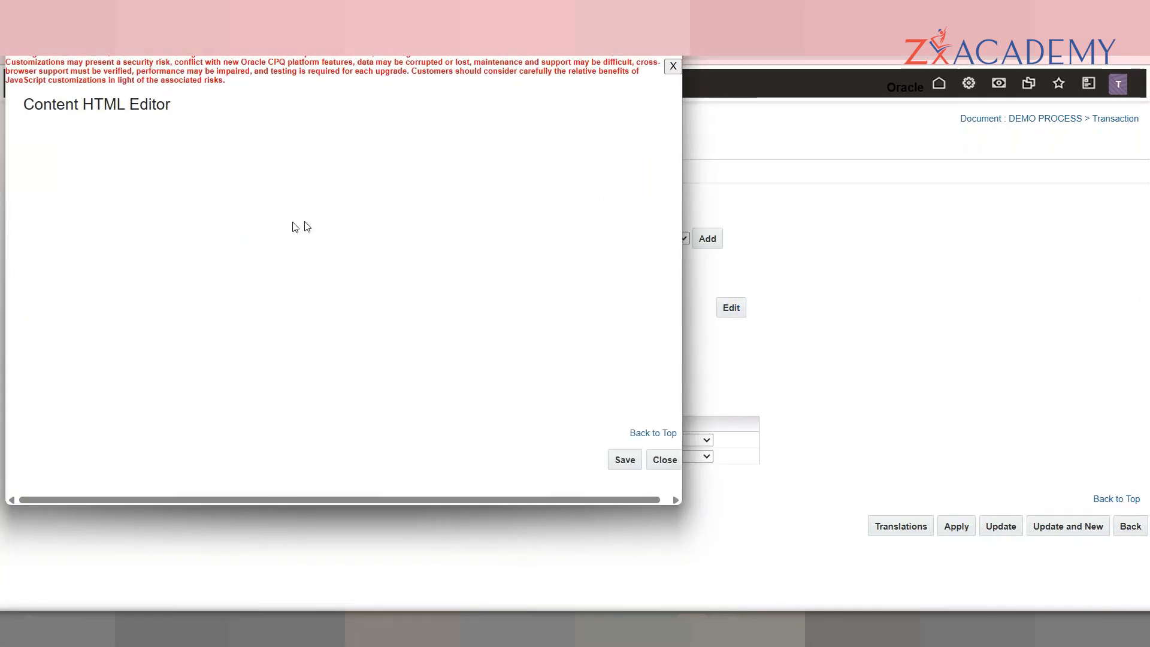
left_click(225, 243)
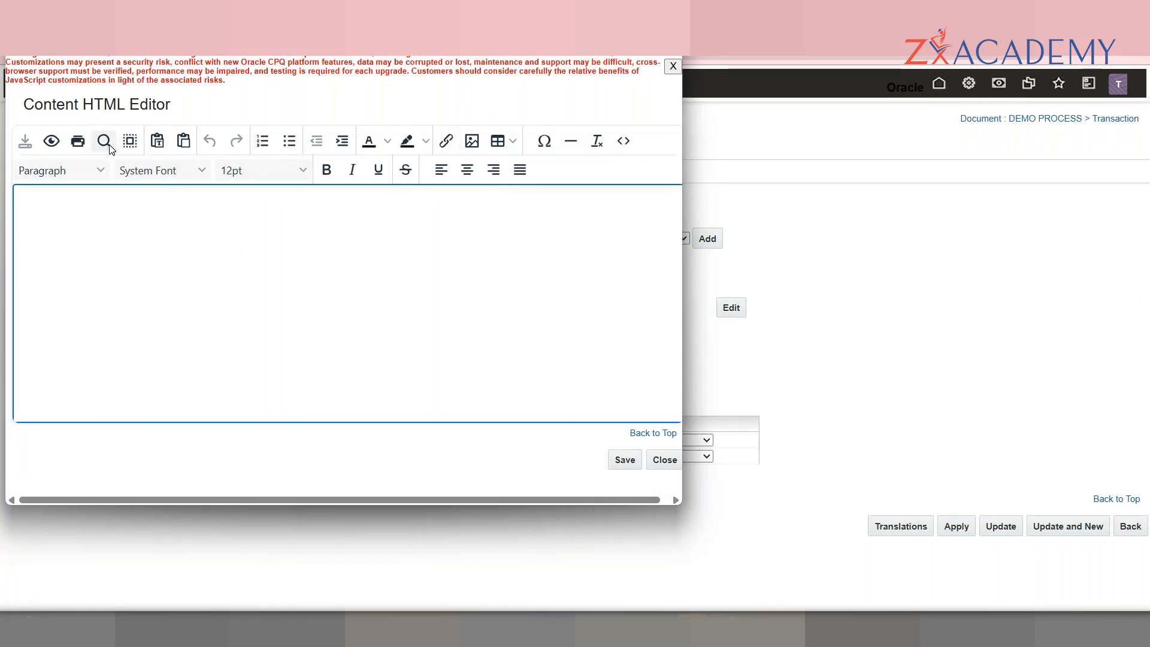
left_click(623, 143)
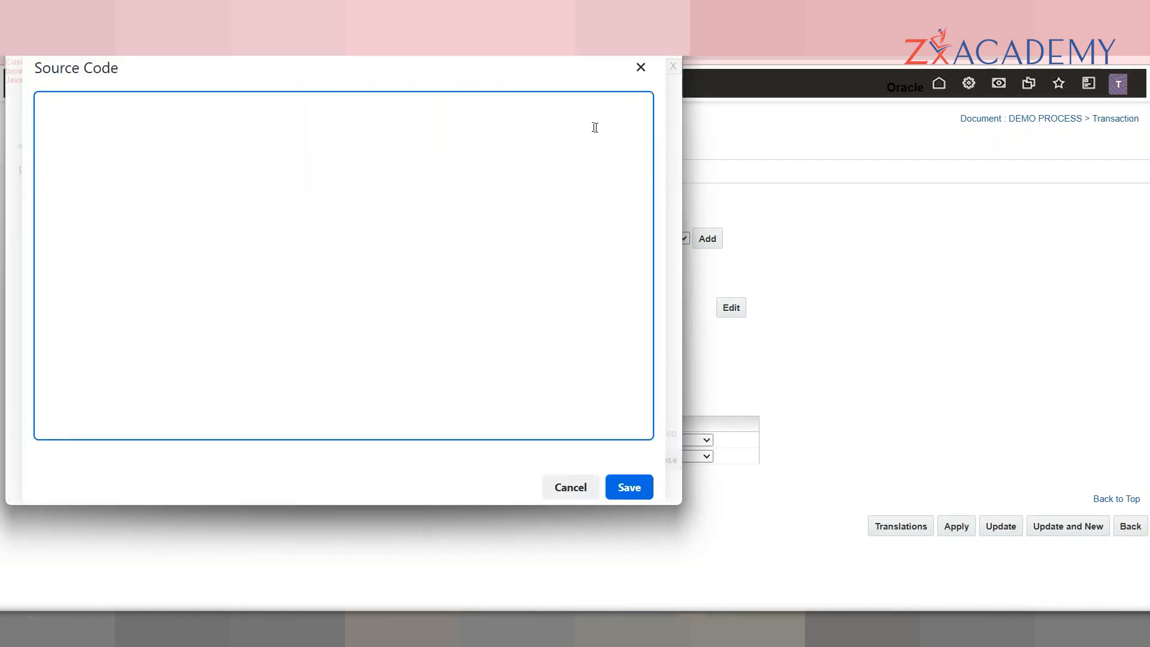
left_click(640, 68)
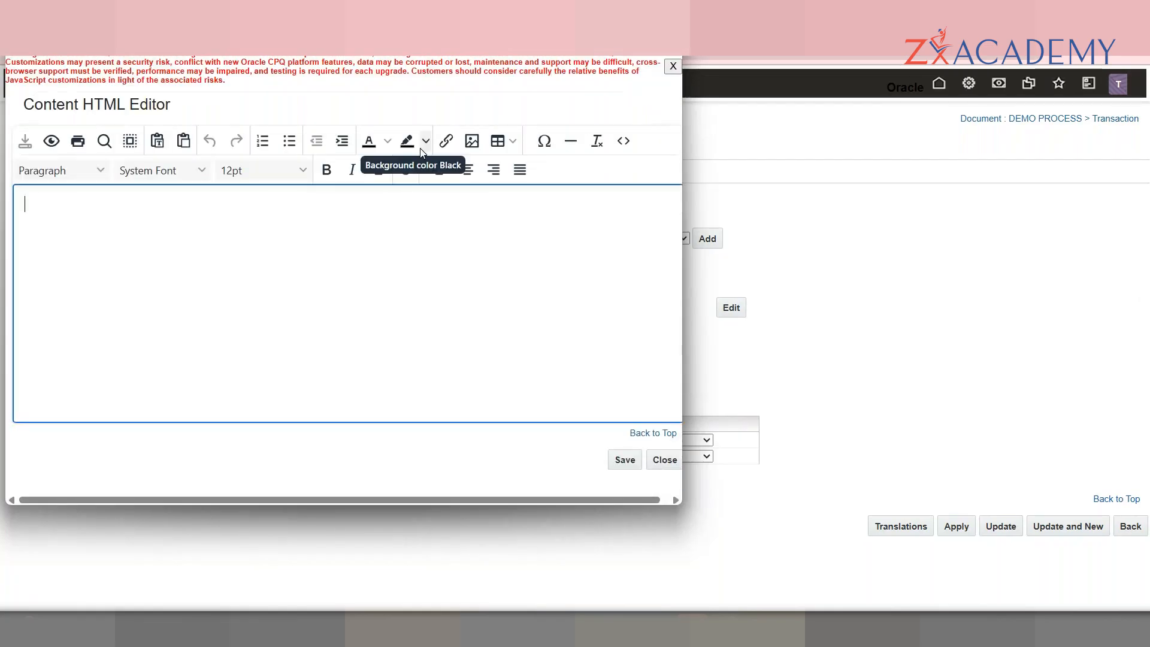
Step: Insert a 6x5 table with first row TEST, TEST1, TEST2 and save it as the data
left_click(501, 141)
mouse_move(530, 219)
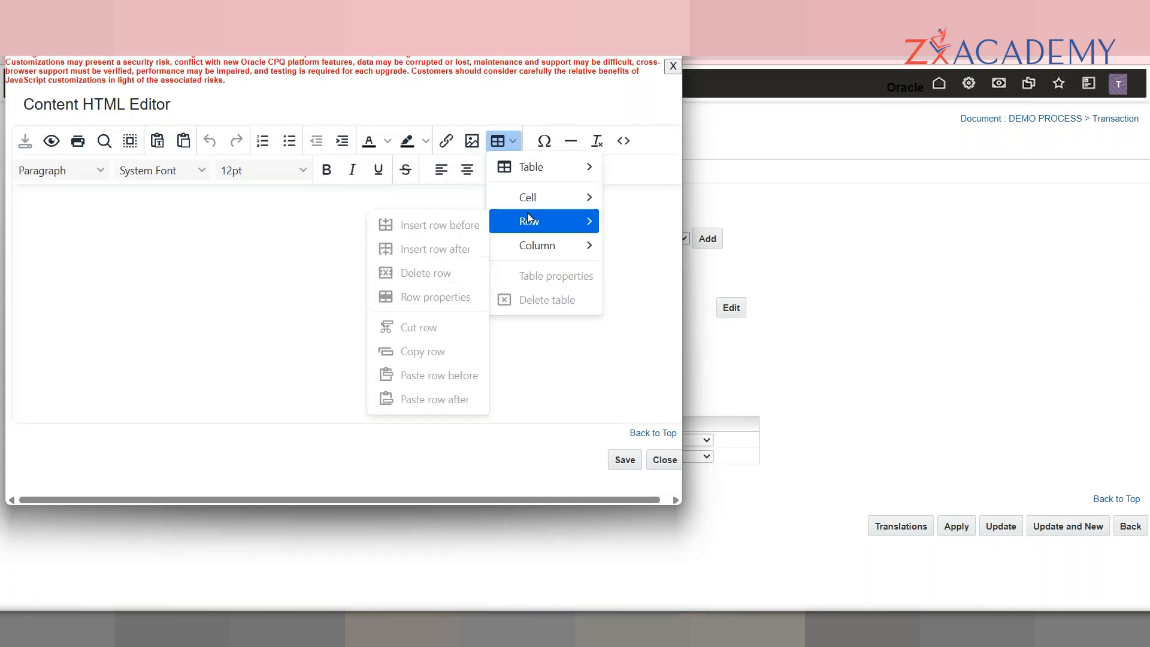
mouse_move(547, 170)
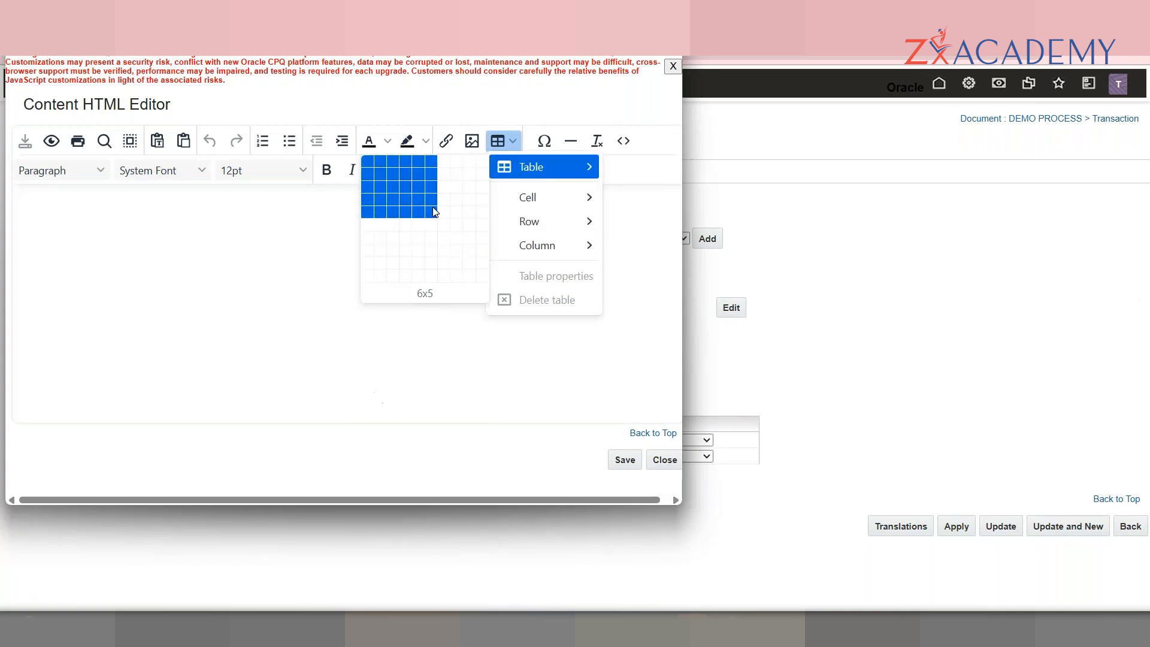
left_click(436, 210)
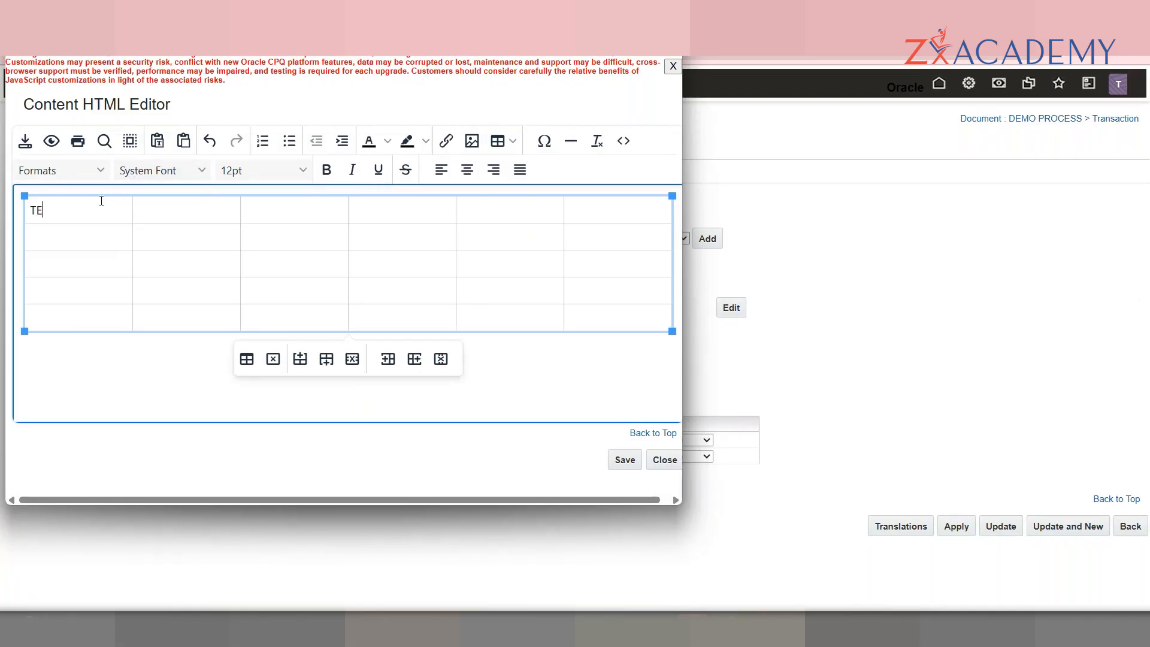
type("TEST1")
key("Tab")
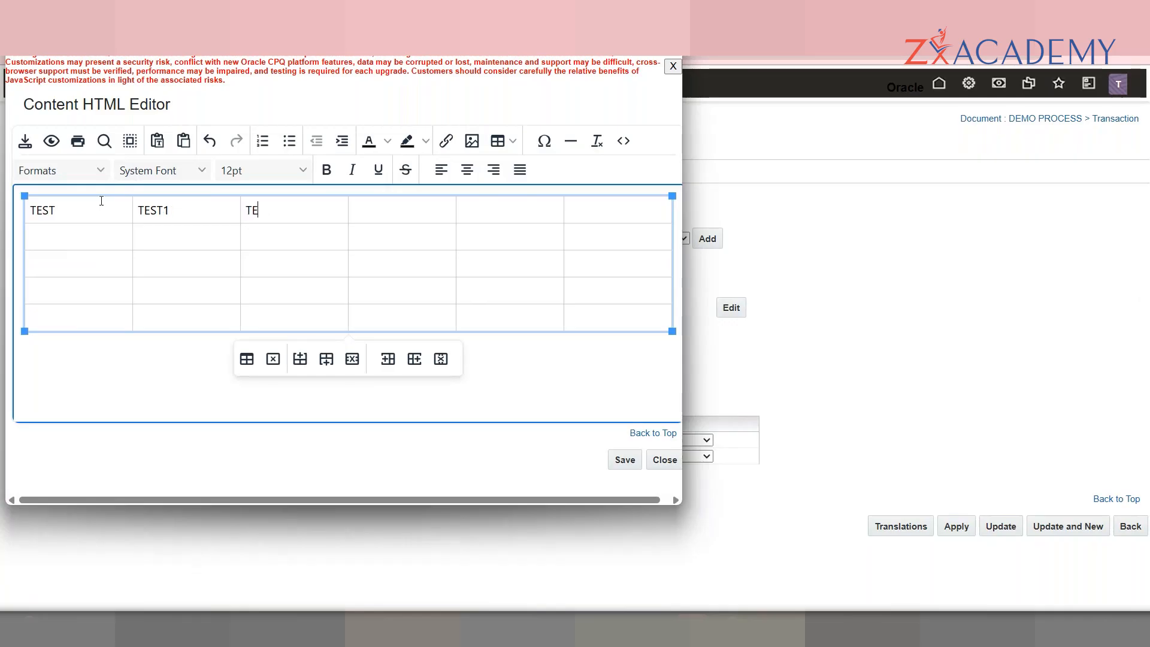
left_click(294, 224)
left_click(623, 459)
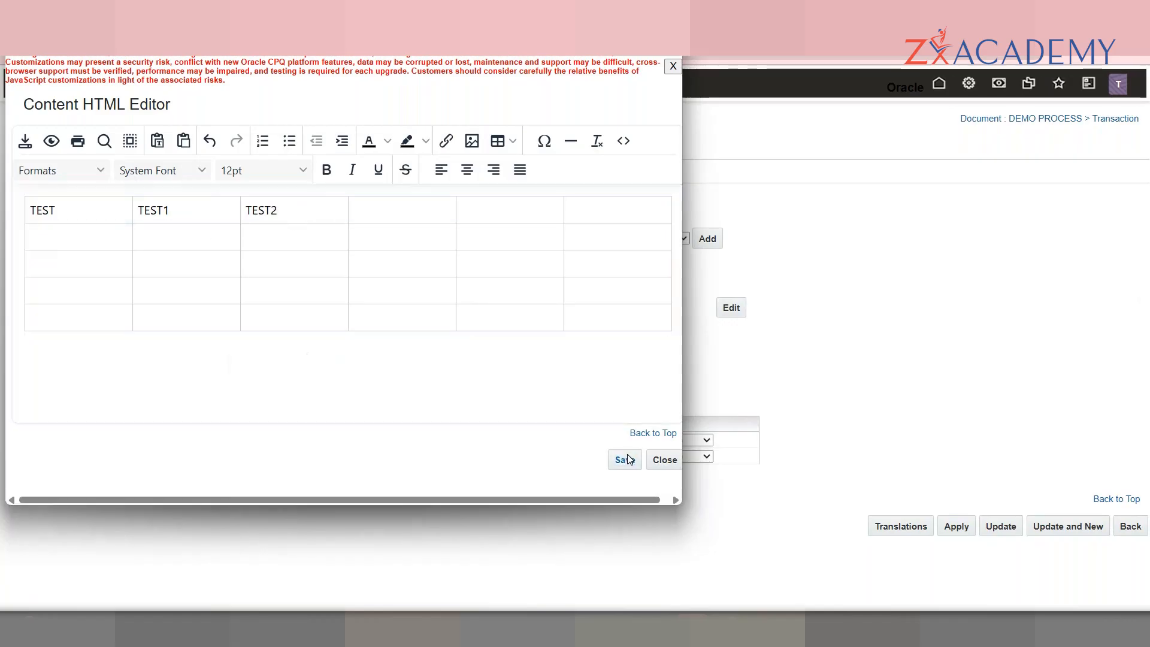
Step: Enlarge the Data box to review the generated table HTML
left_click_drag(576, 304, 606, 429)
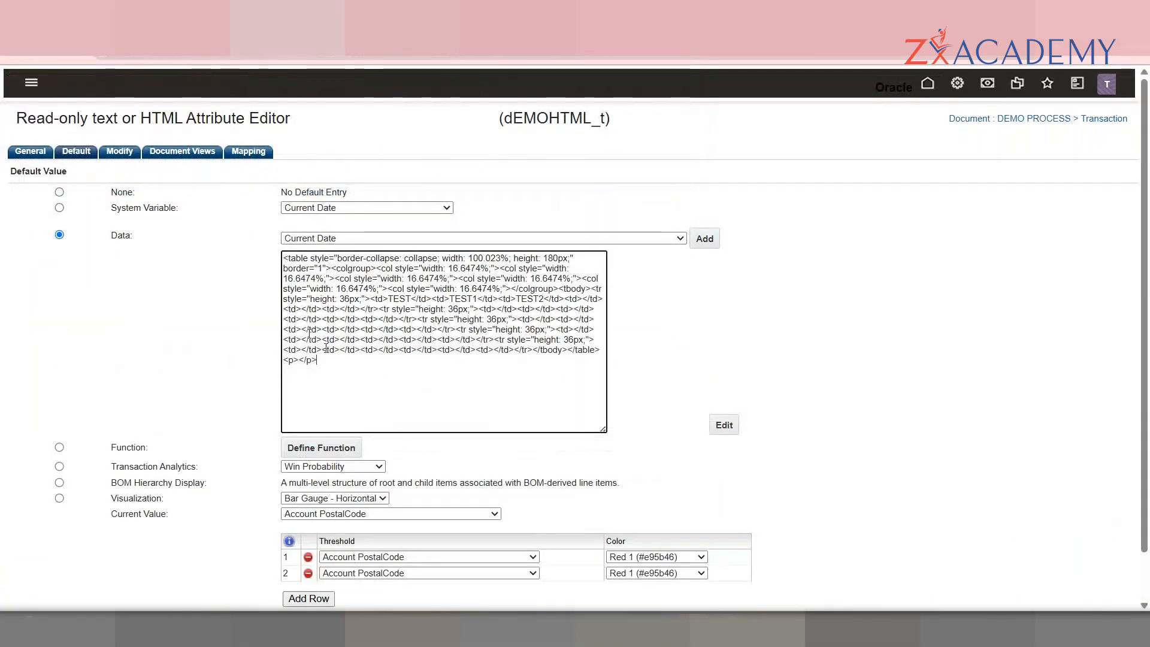
left_click_drag(454, 404, 269, 241)
left_click(403, 406)
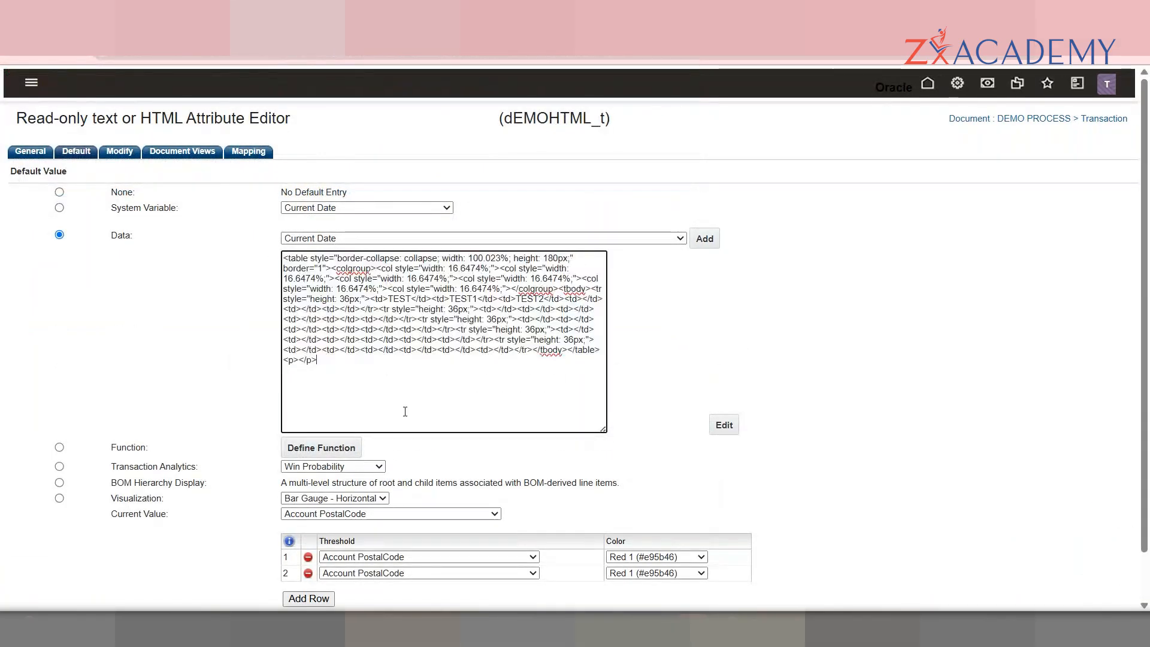
left_click_drag(405, 412, 301, 258)
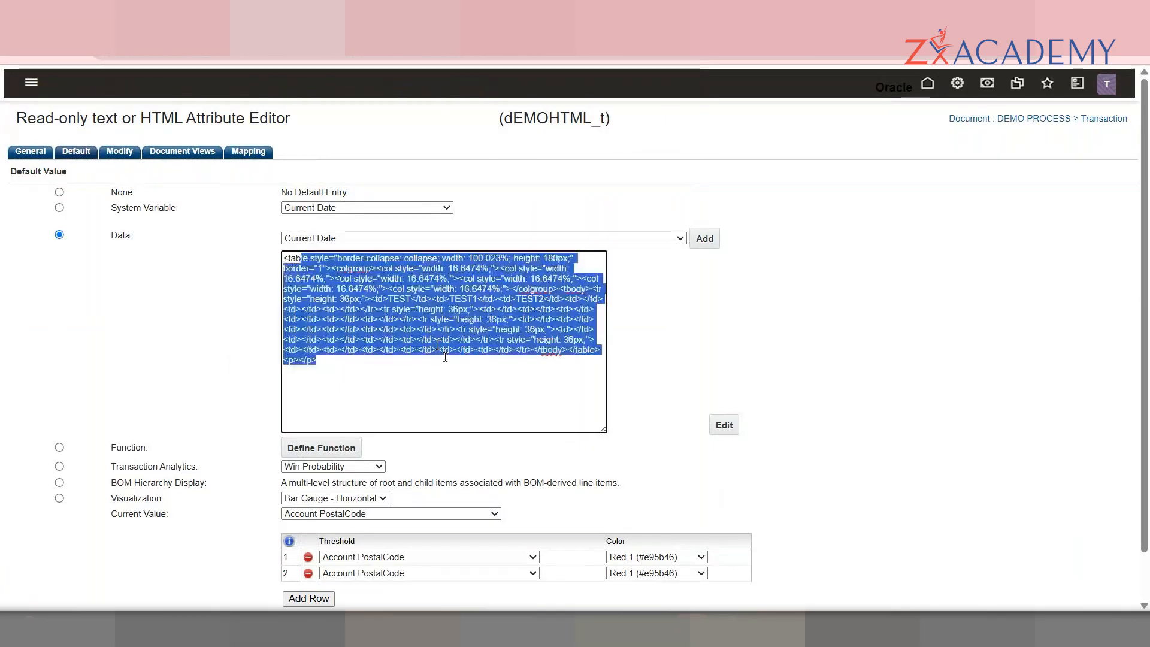
left_click(465, 403)
scroll(1048, 502, "down", 2)
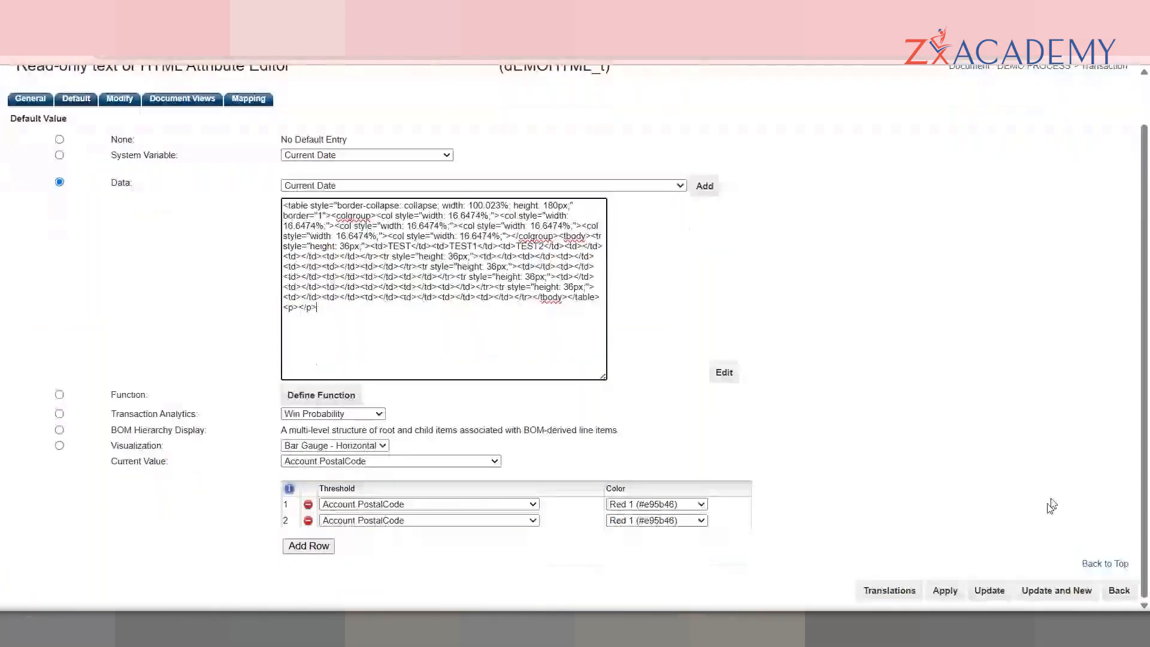
Step: Save the HTML attribute and add a History attribute labelled DEMO HISTORY, variable dEMOHISTORY_t
left_click(1040, 592)
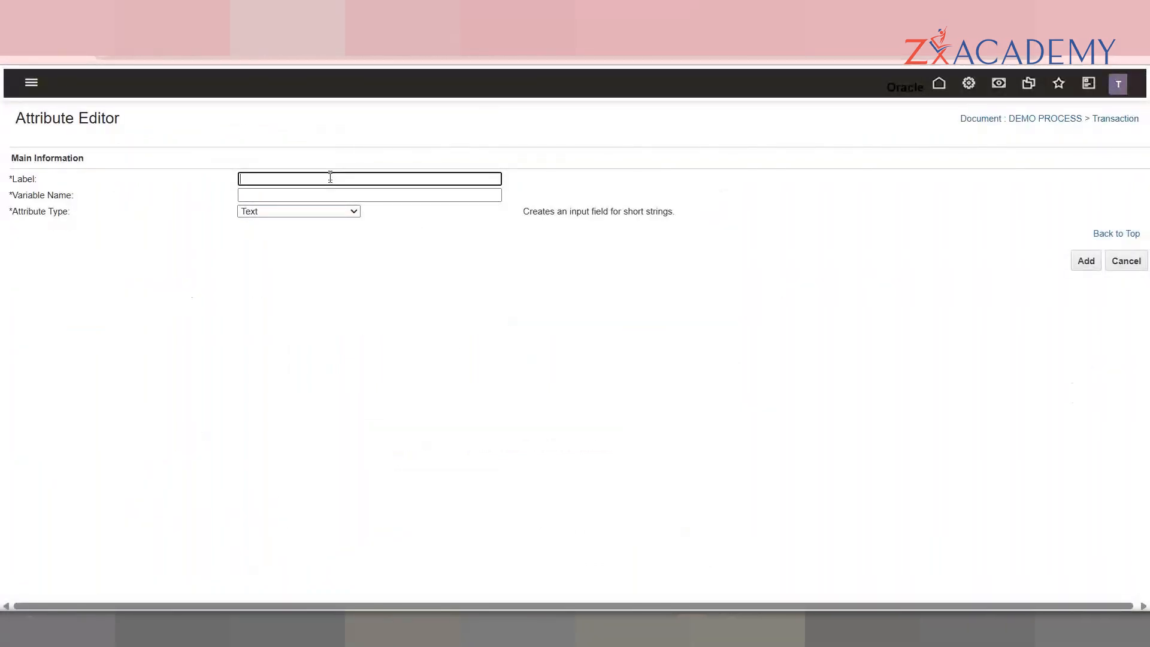
left_click(333, 211)
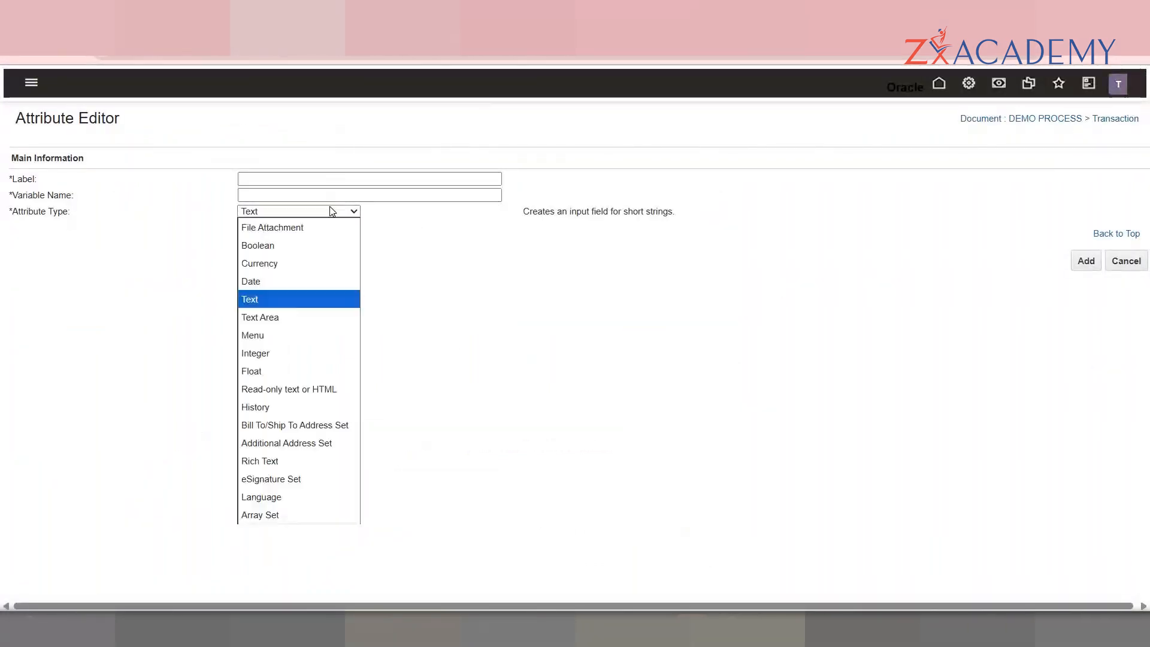
left_click(307, 413)
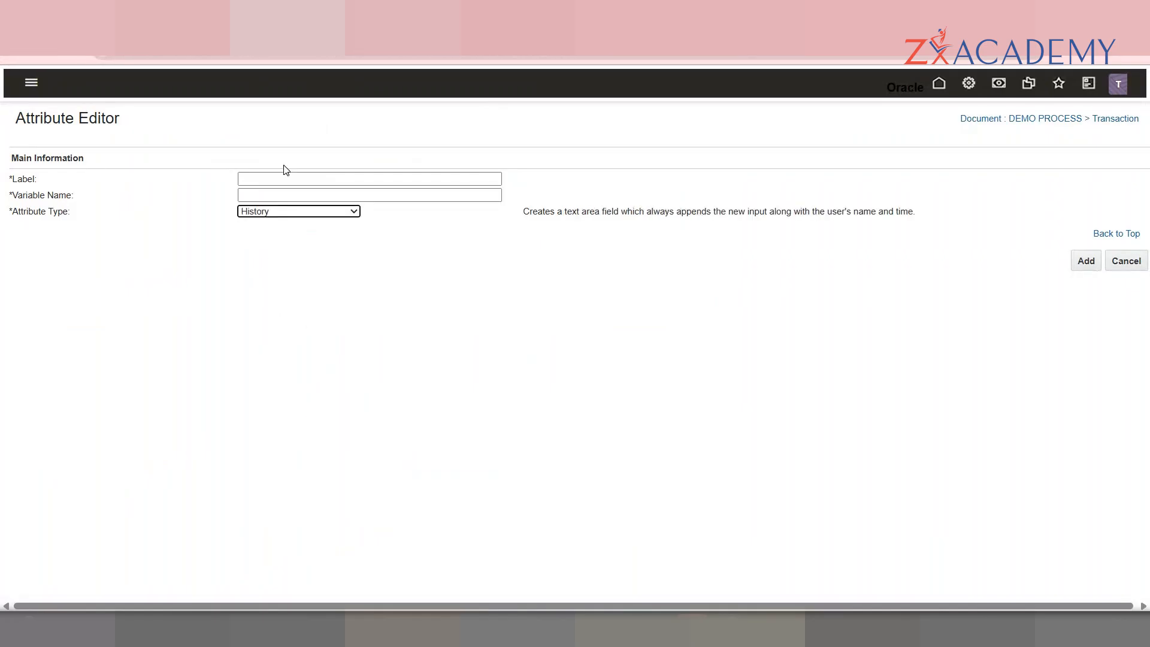
left_click(287, 180)
type("DEMO")
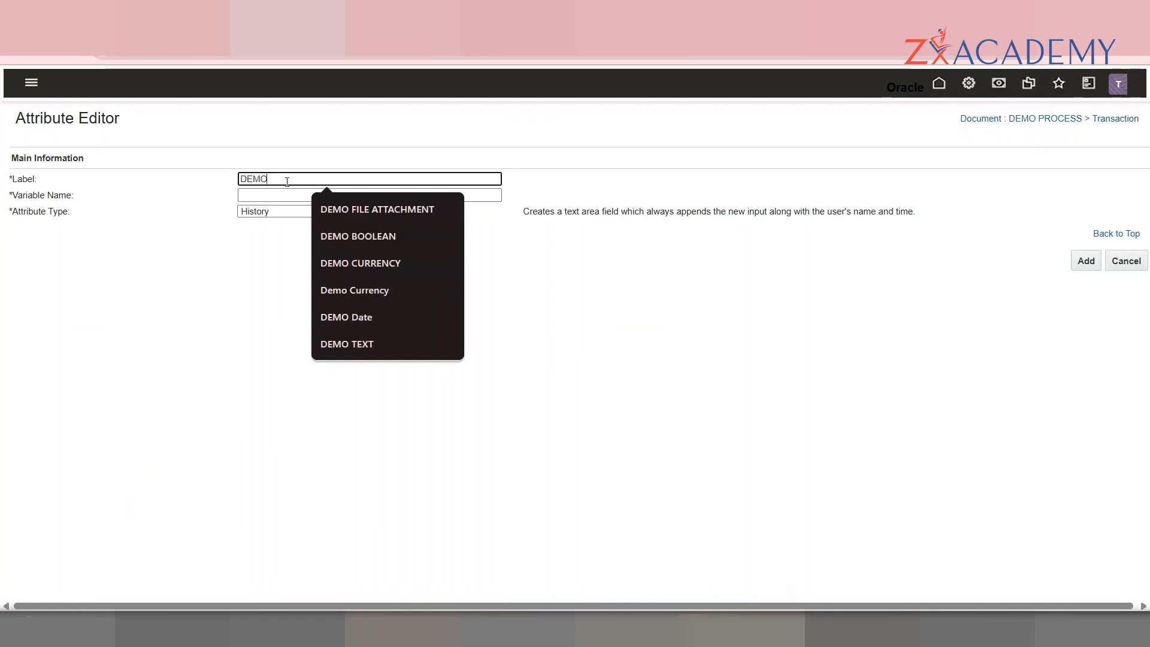
type(" HISTORY")
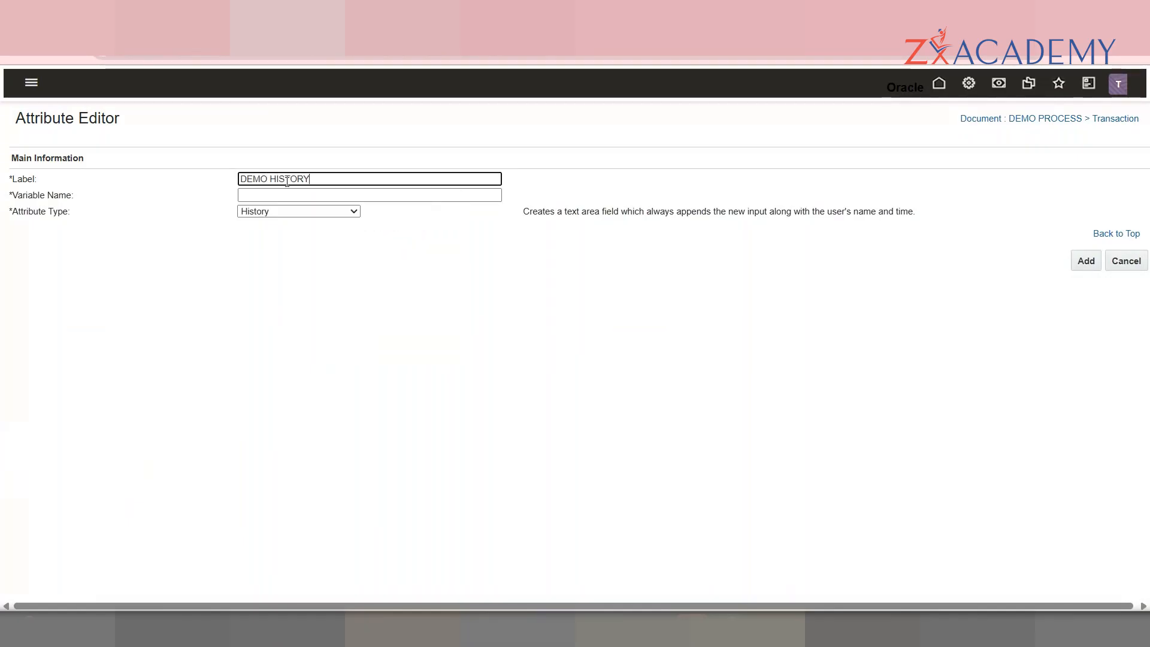
key("Tab")
type("_t")
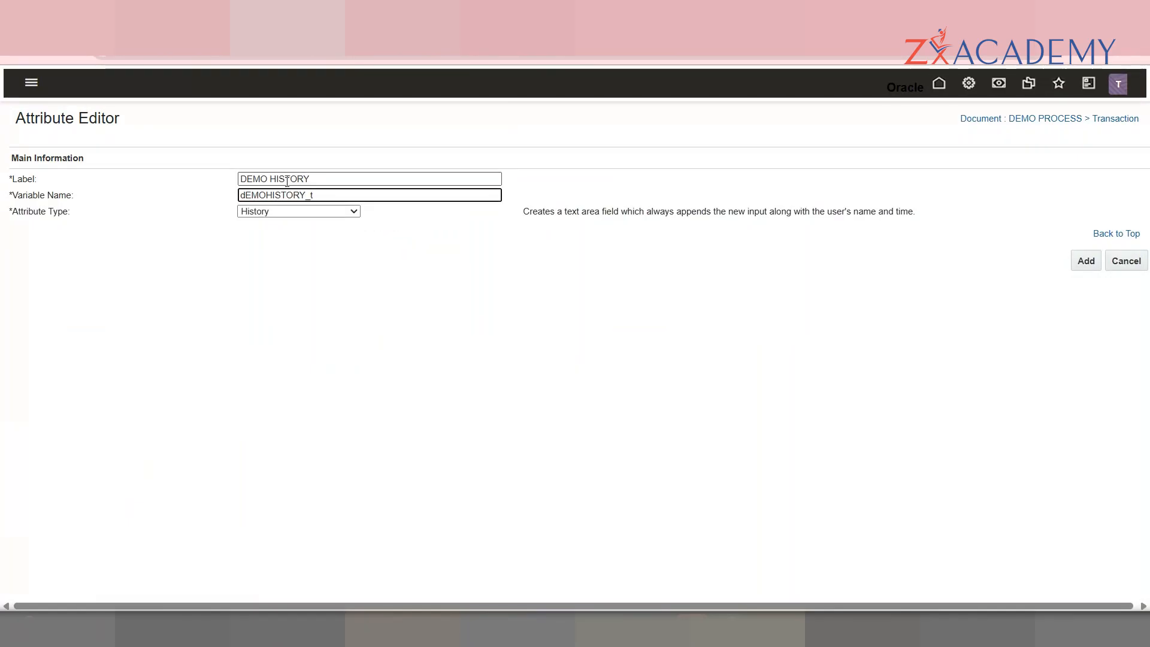
left_click(1087, 262)
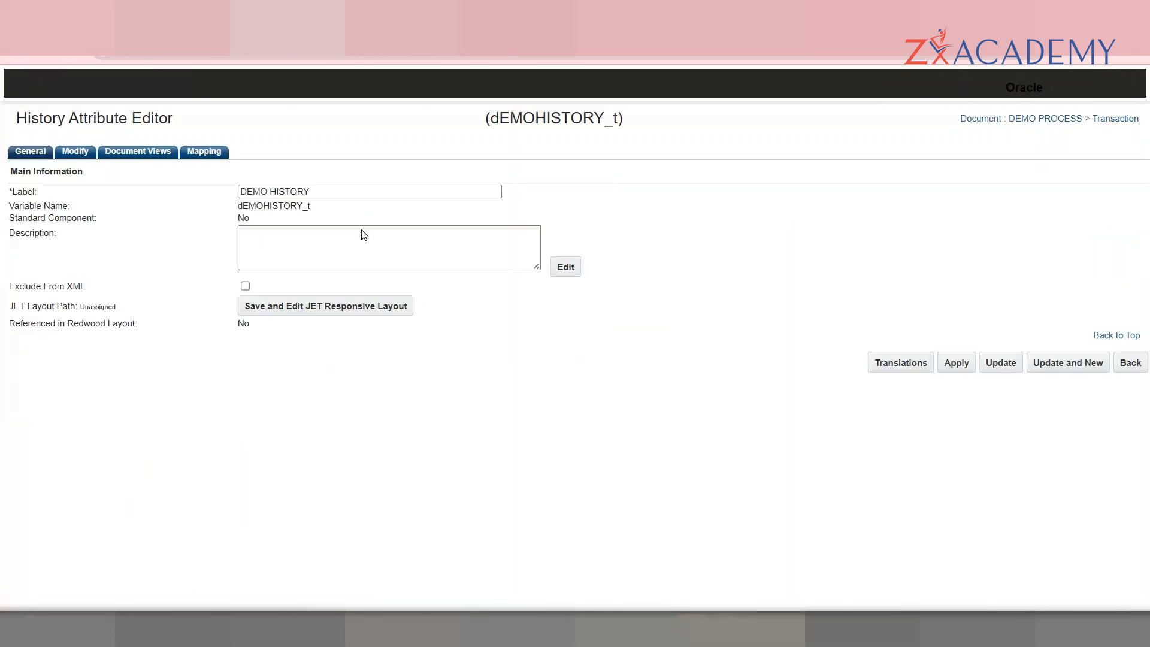
Step: Review DEMO HISTORY's Modify, Document Views and Mapping settings, then go back to the attribute list
left_click(78, 152)
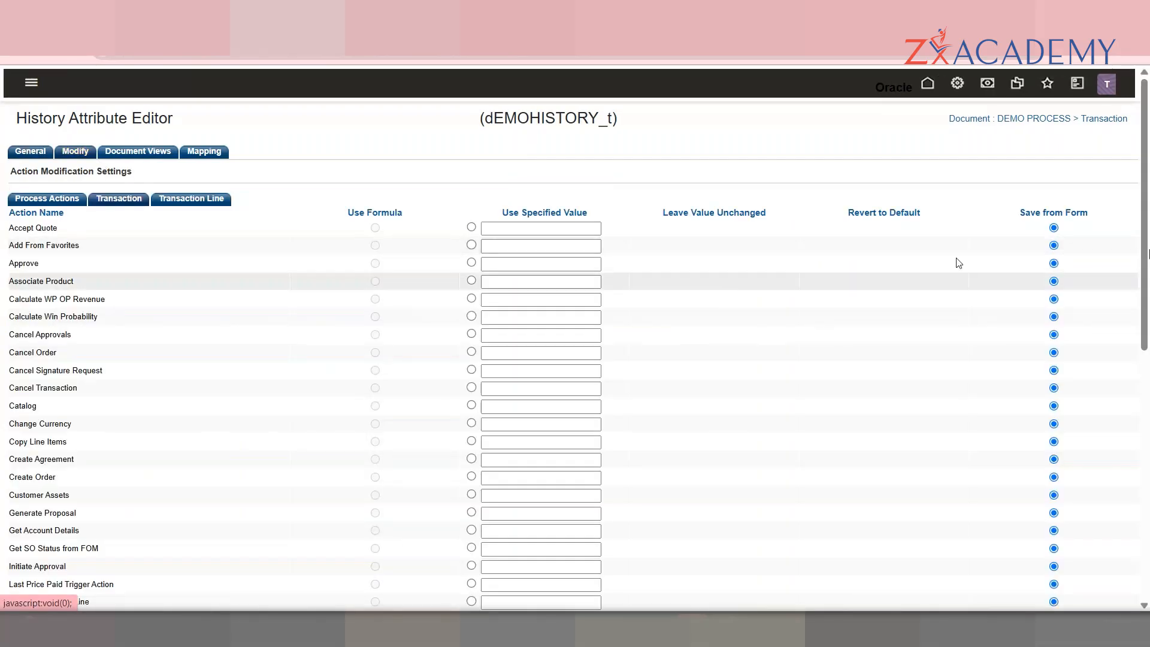
scroll(1149, 377, "down", 3)
scroll(1148, 376, "up", 3)
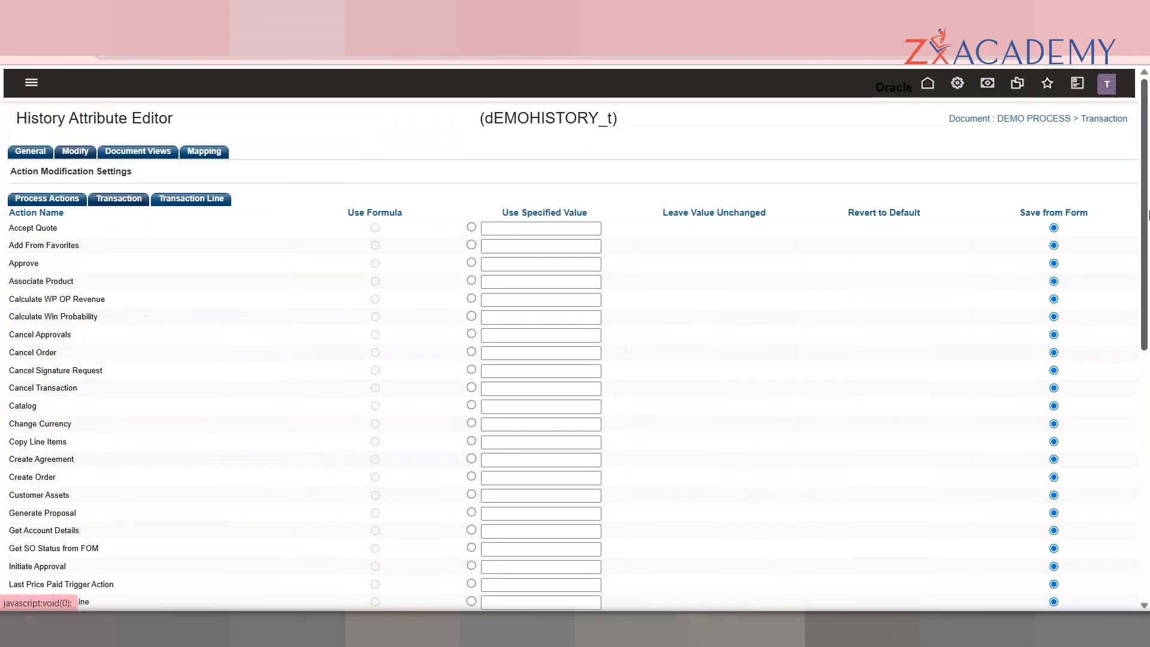
left_click(27, 157)
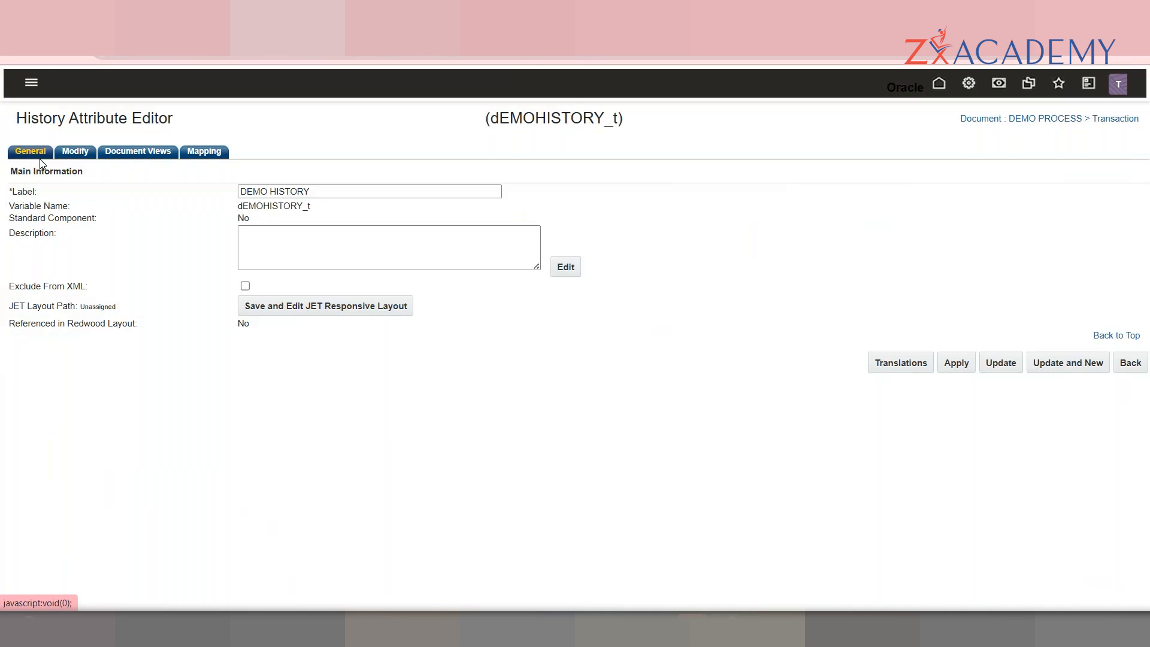
left_click(92, 155)
left_click(142, 156)
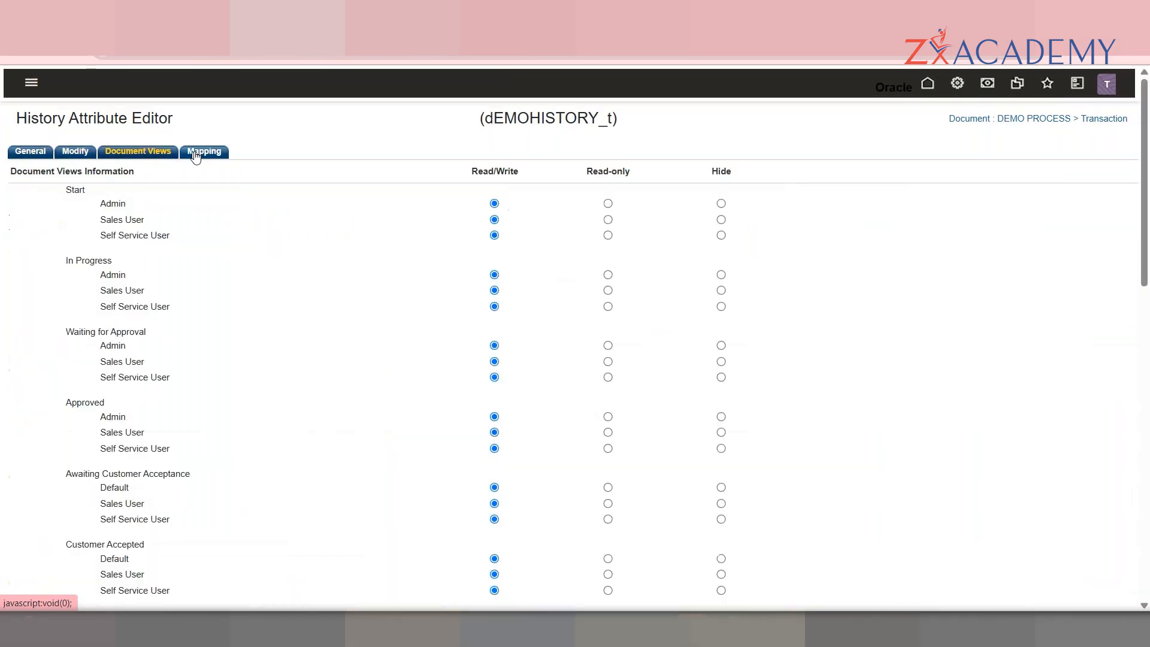
left_click(195, 154)
left_click(29, 151)
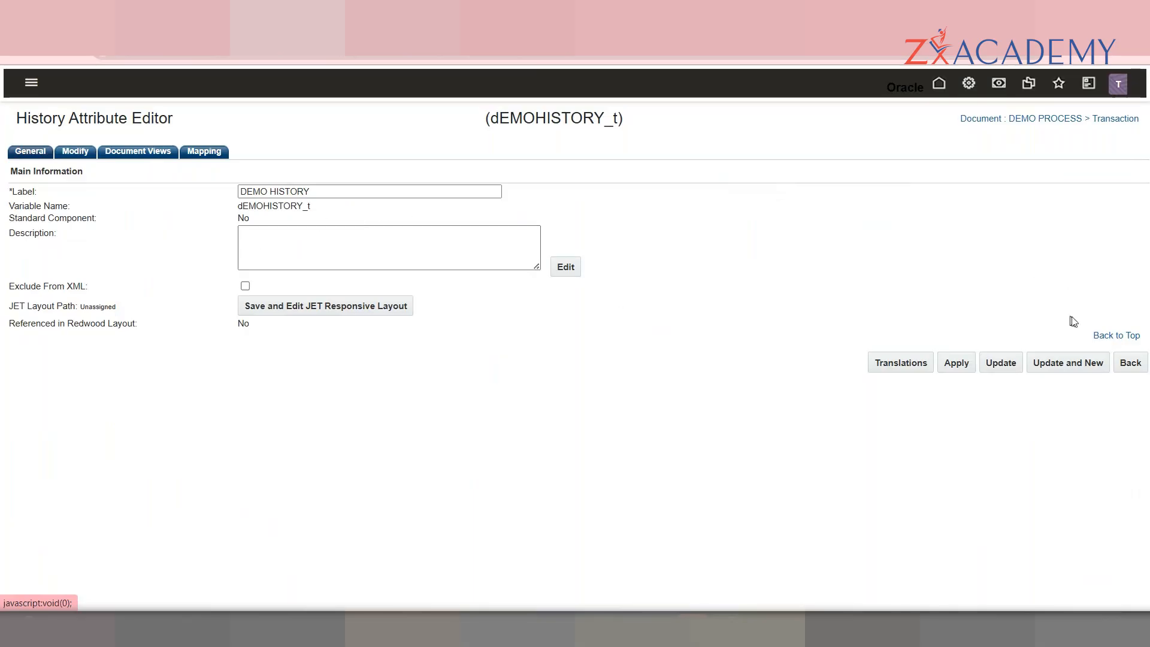
left_click(1130, 363)
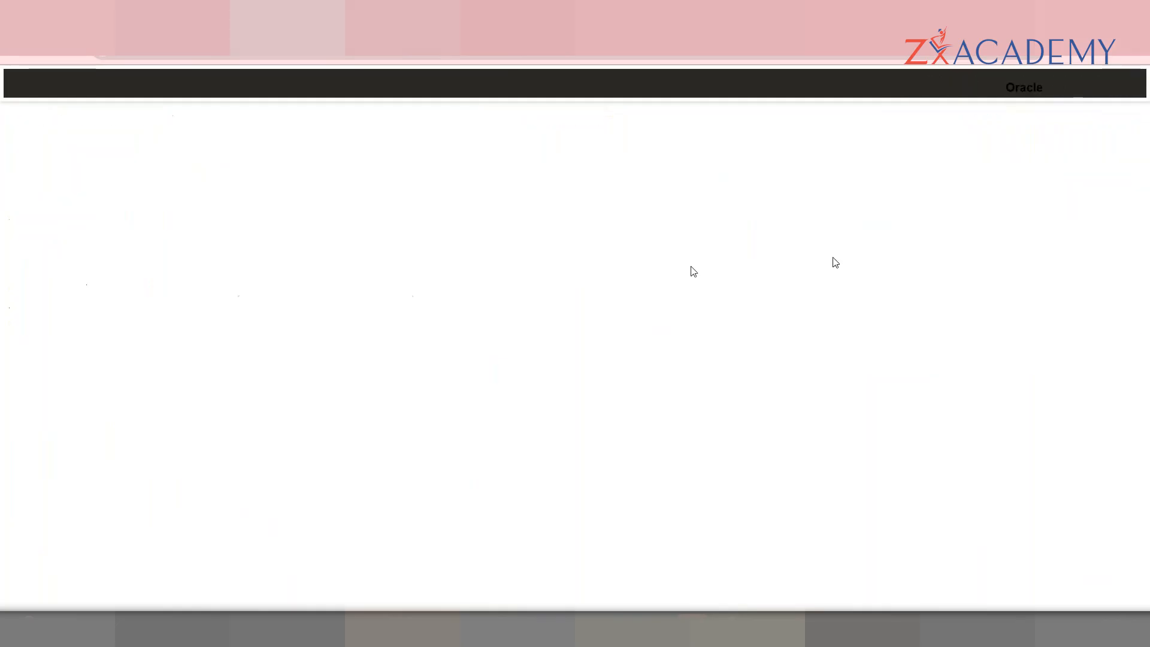
Step: Add a Language attribute labelled DEMO LANGUAGE with variable name dEMOLANGUAGE_t
left_click(1049, 597)
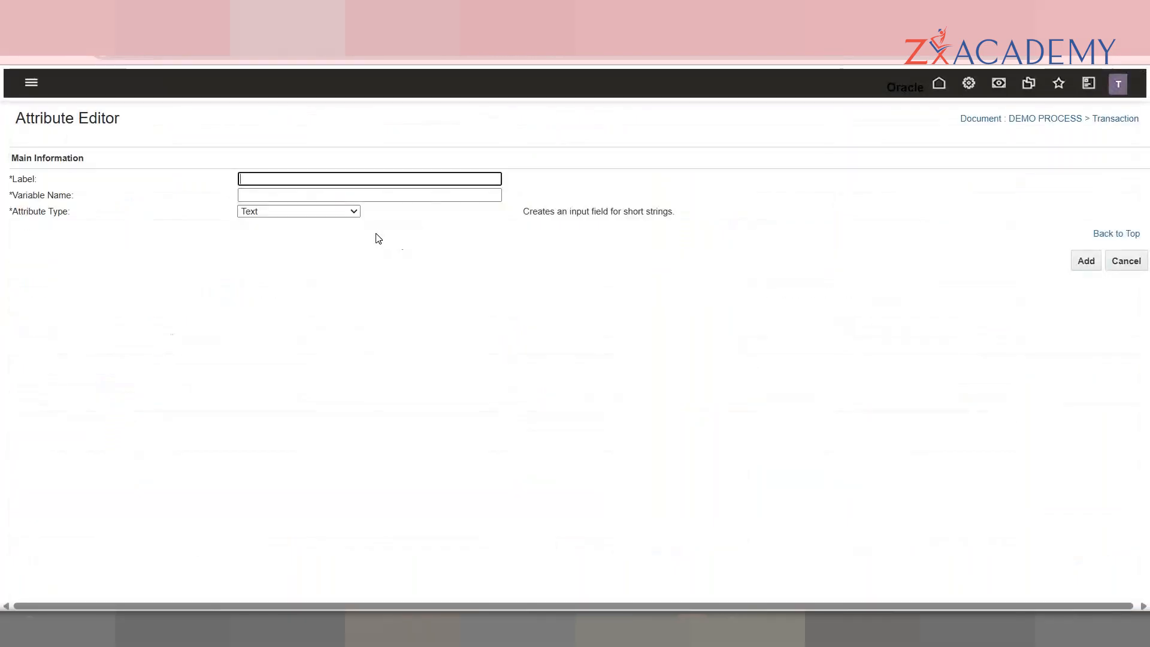
left_click(303, 212)
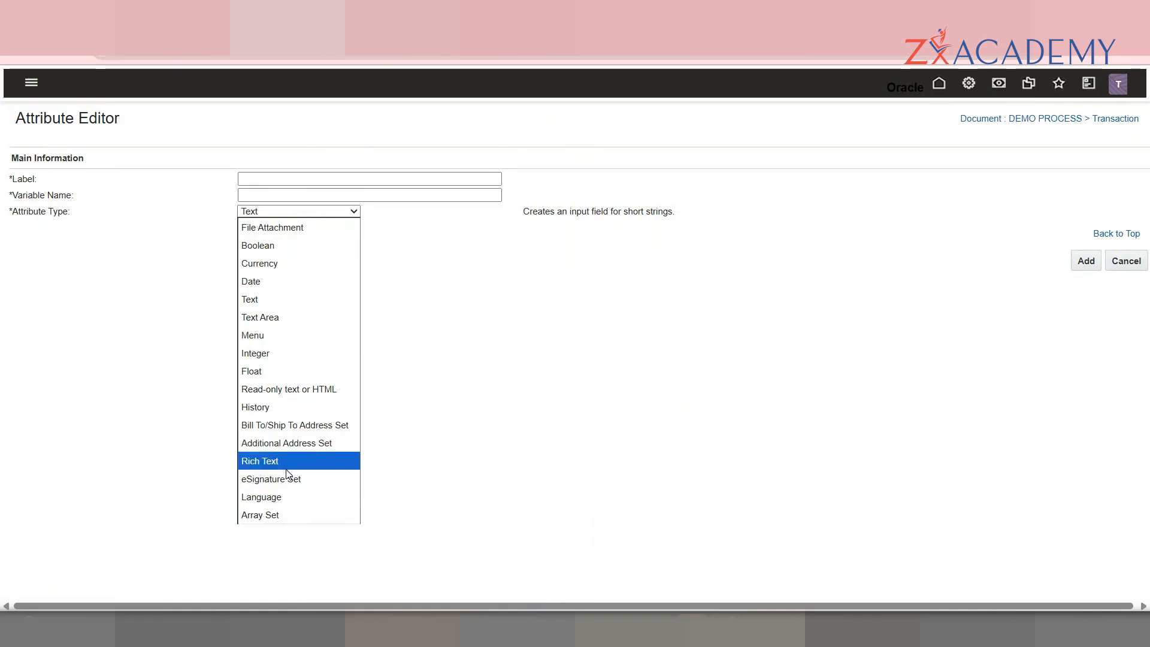
left_click(282, 497)
left_click(294, 179)
type("DEMO LANA")
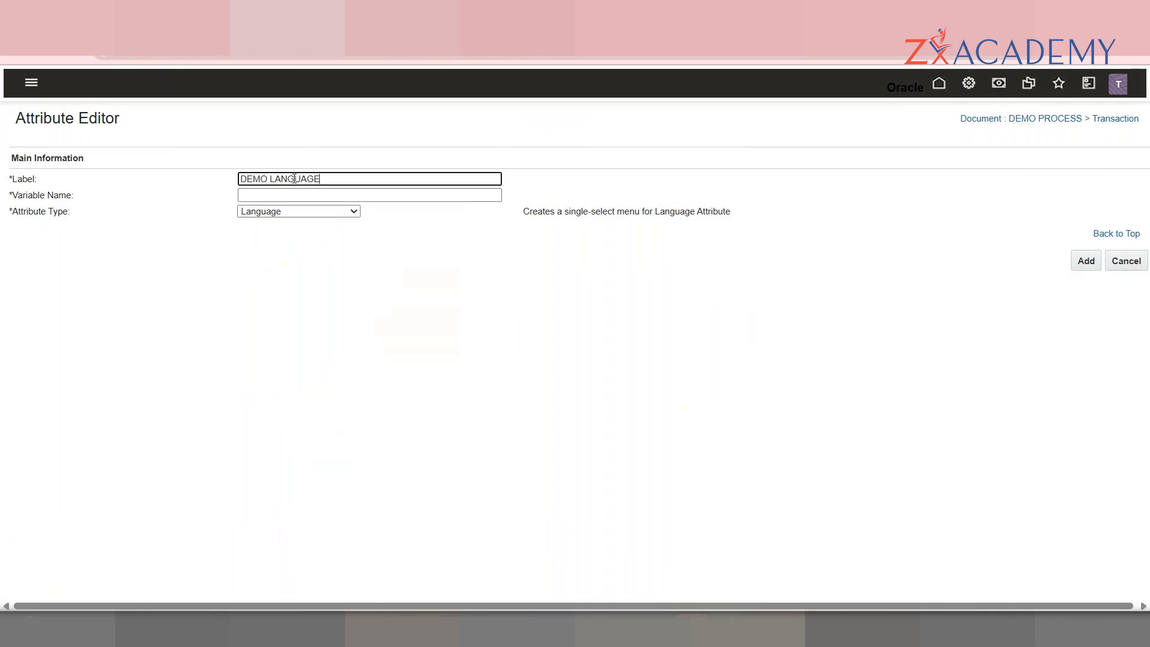
key("Tab")
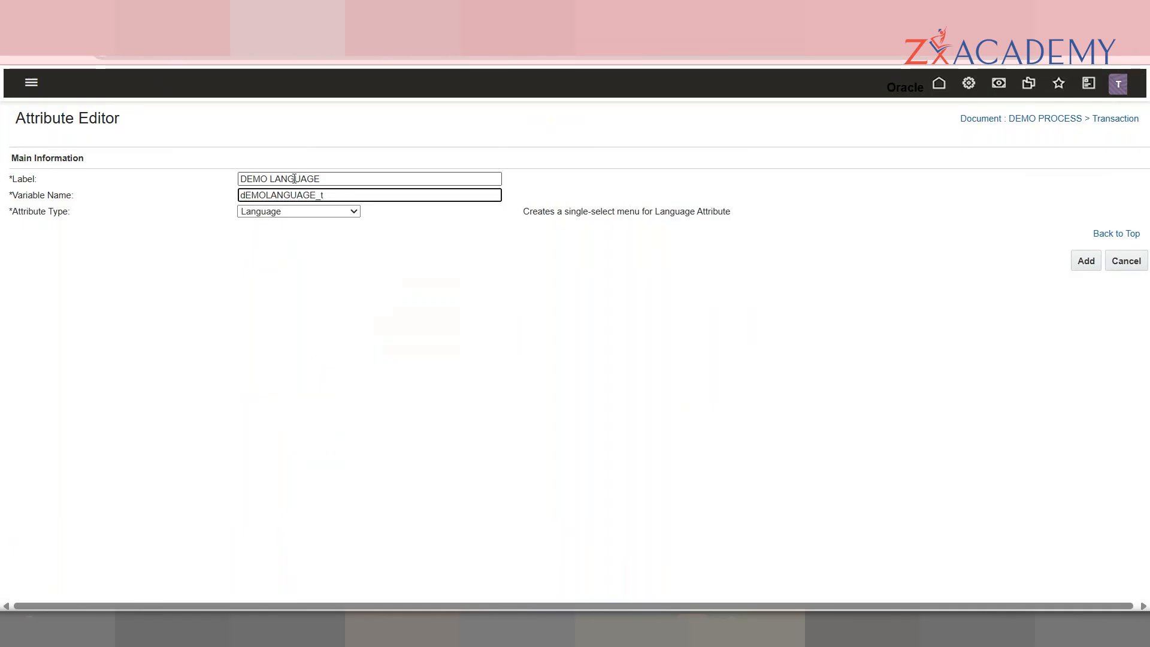
left_click(337, 213)
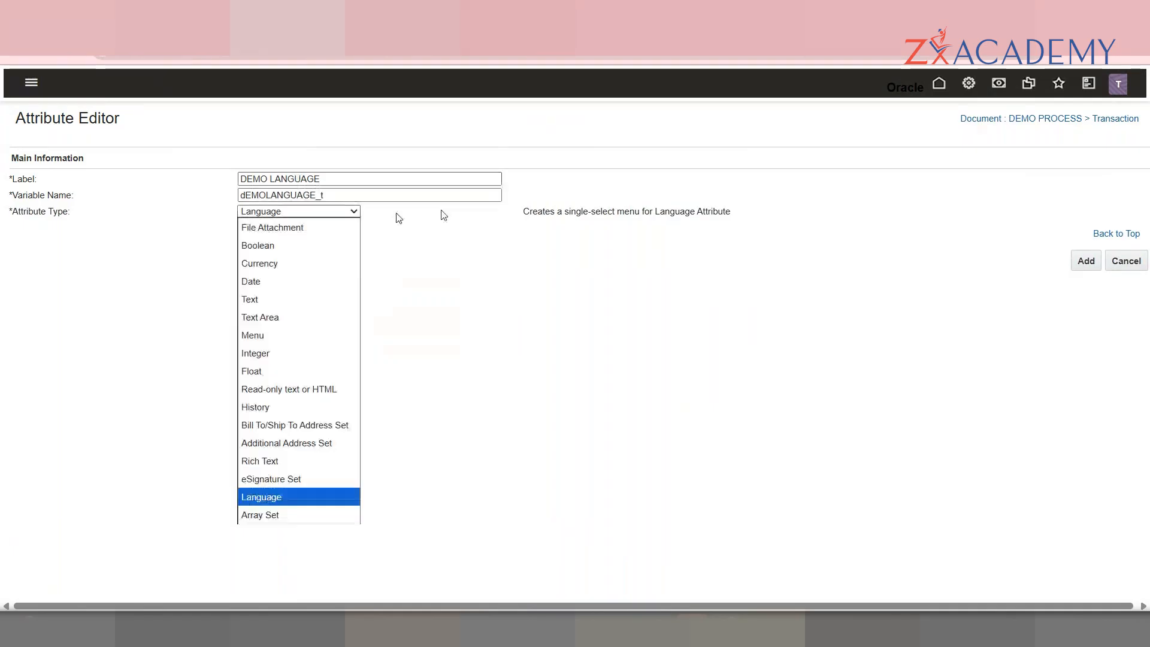
left_click(1085, 268)
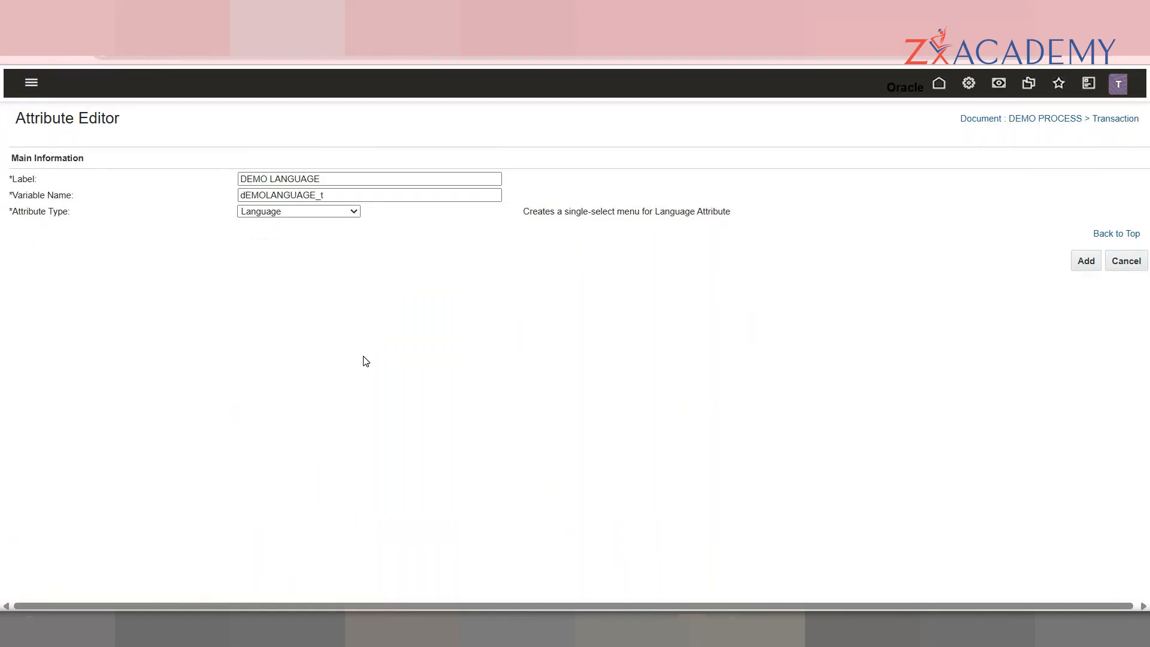
Step: Check DEMO LANGUAGE's default value options and keep the constrained menu option behavior on Hide
mouse_move(547, 442)
left_mouse_down()
mouse_move(555, 480)
mouse_move(548, 444)
left_mouse_up()
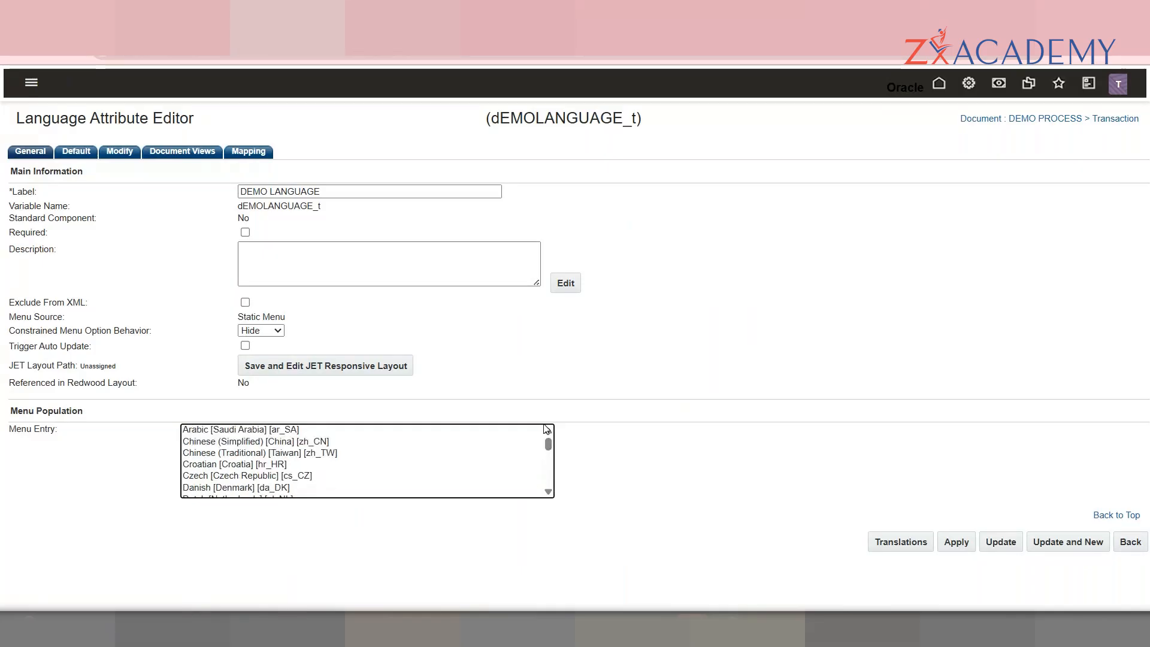
scroll(550, 493, "down", 10)
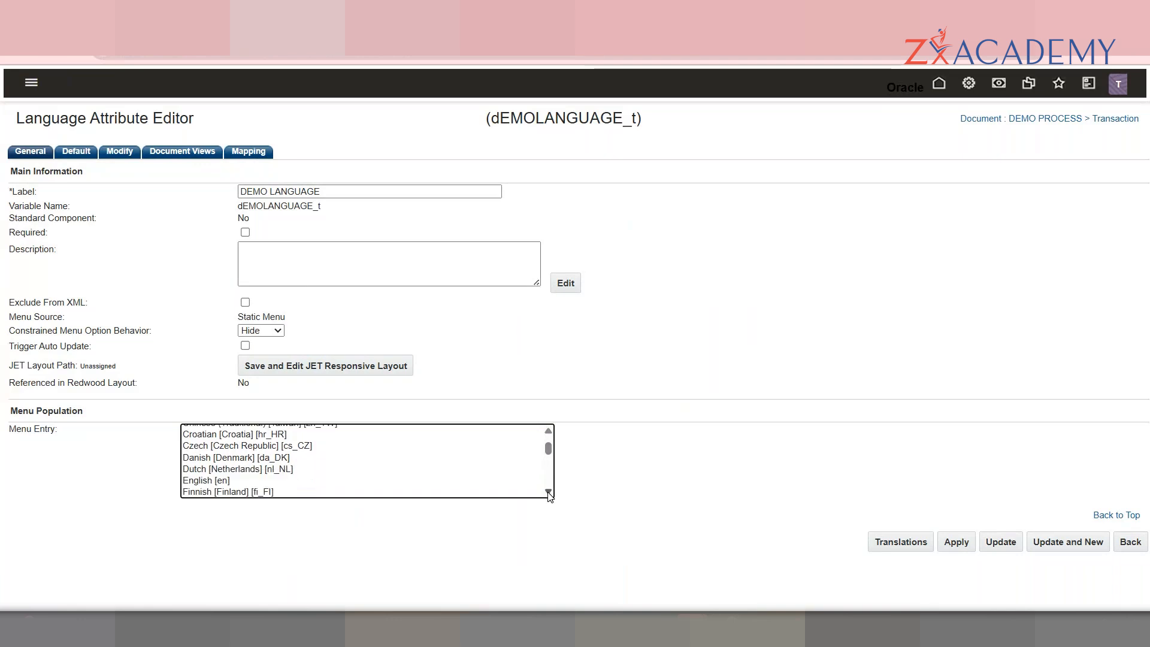
left_click(70, 157)
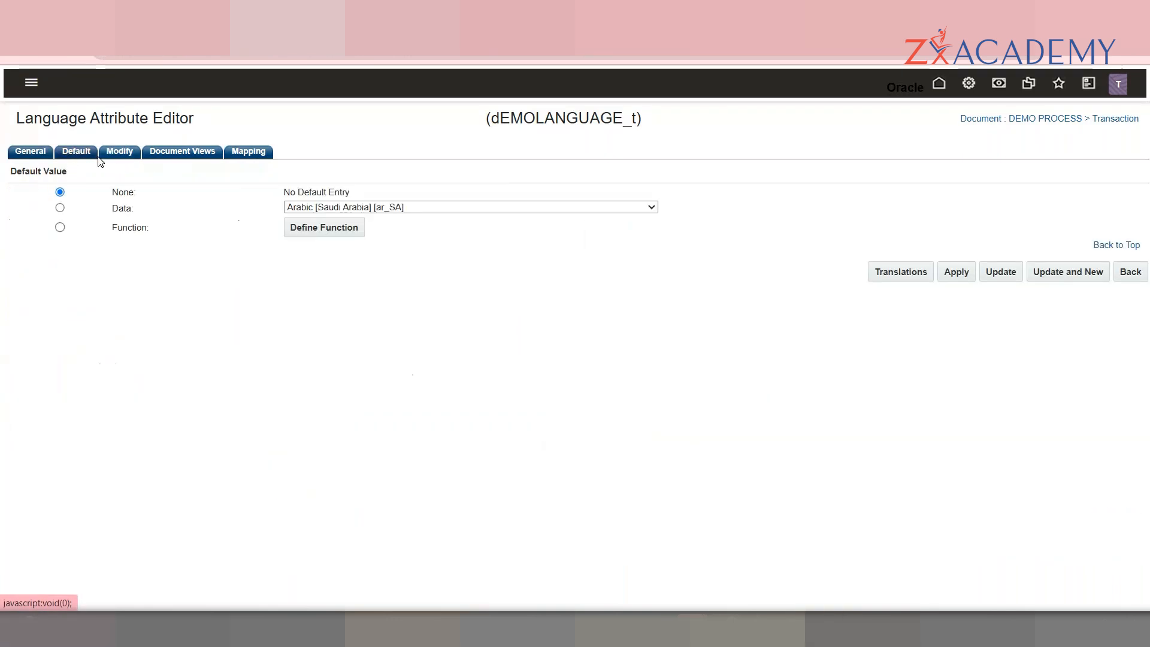
left_click(27, 150)
left_click(251, 332)
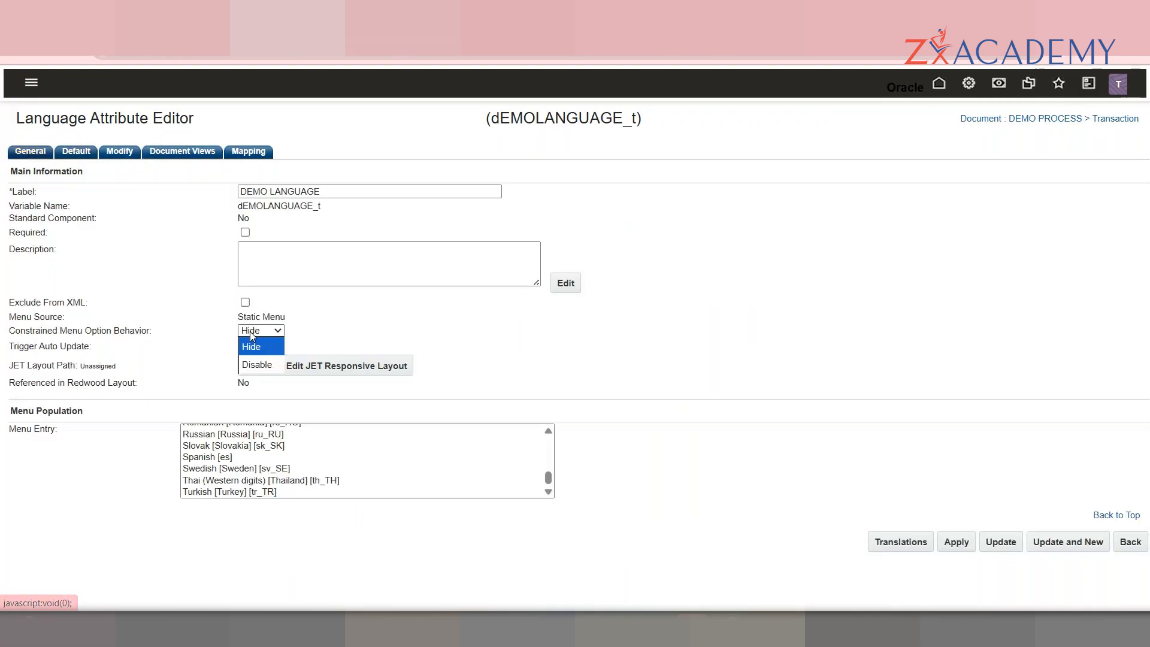
double_click(118, 333)
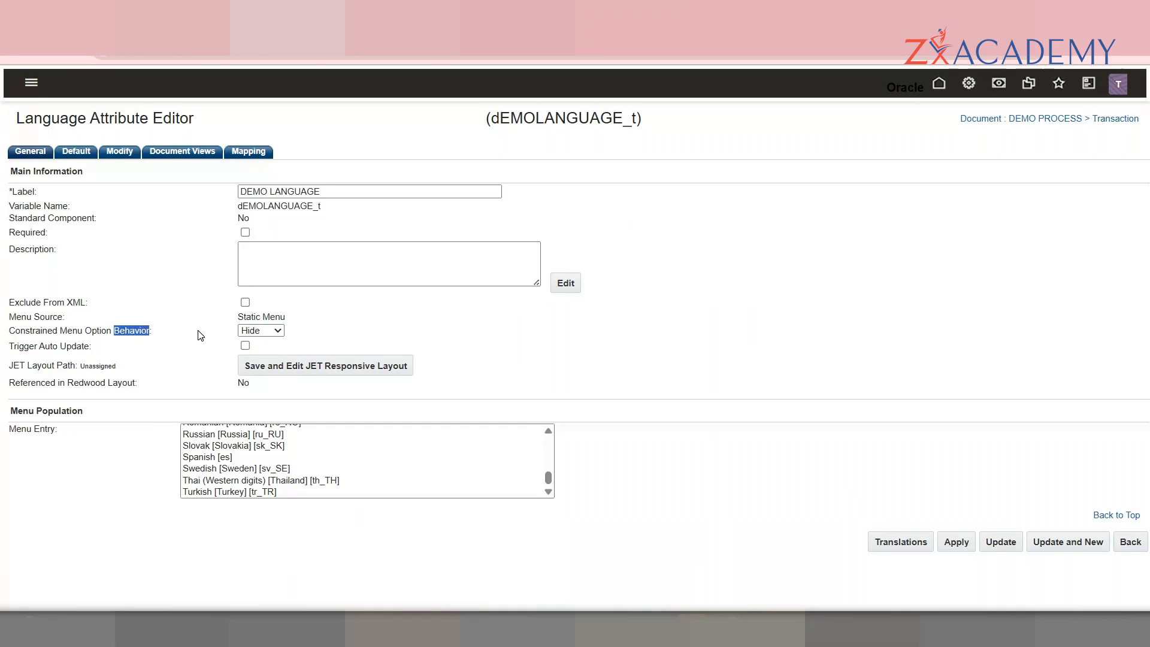
left_click(281, 331)
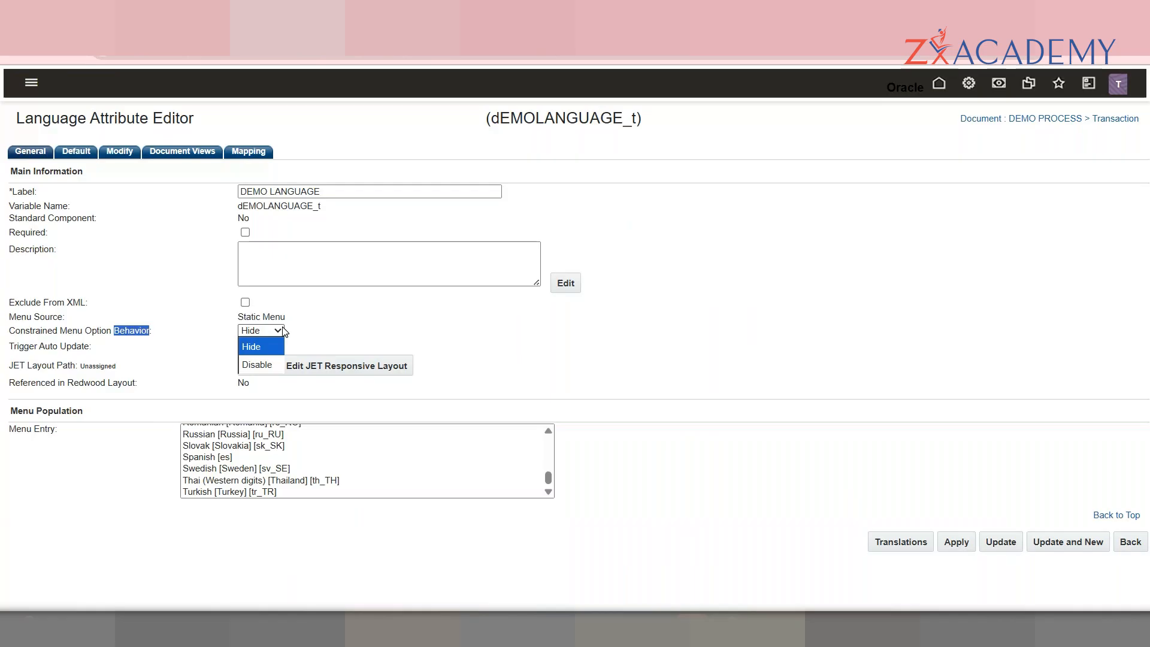
left_click(427, 334)
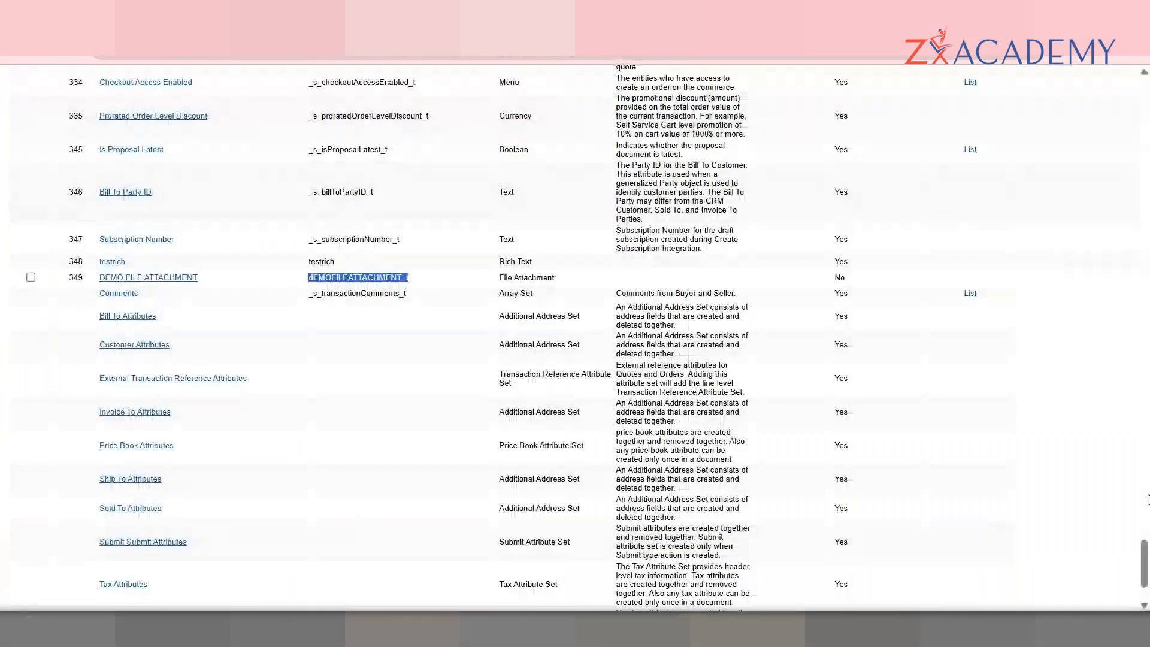
Step: Go to the Administration Platform and open General Site Options, scrolling to the bottom
left_click_drag(1145, 563, 1146, 90)
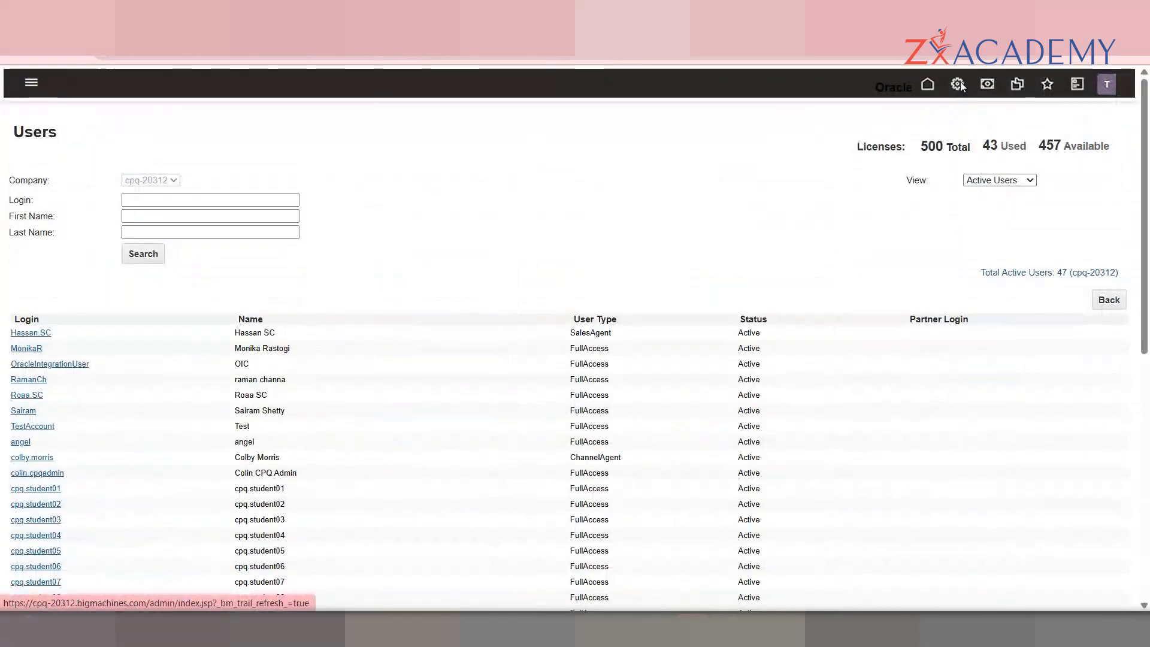
left_click(961, 87)
left_click_drag(1146, 230, 1149, 414)
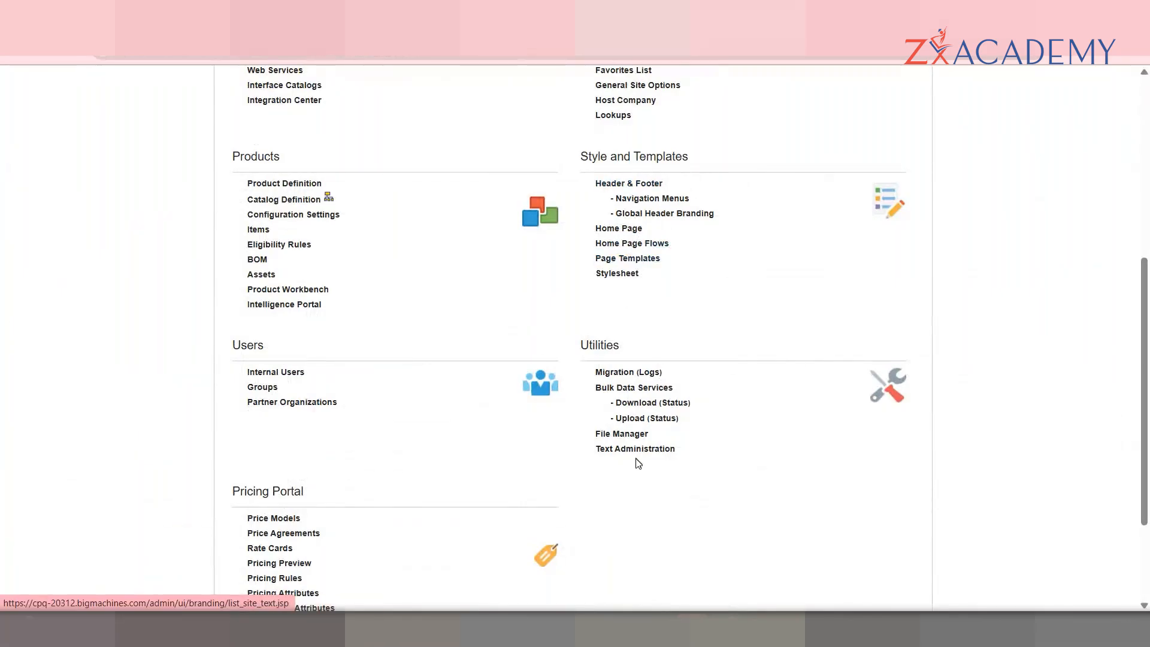
scroll(626, 195, "up", 2)
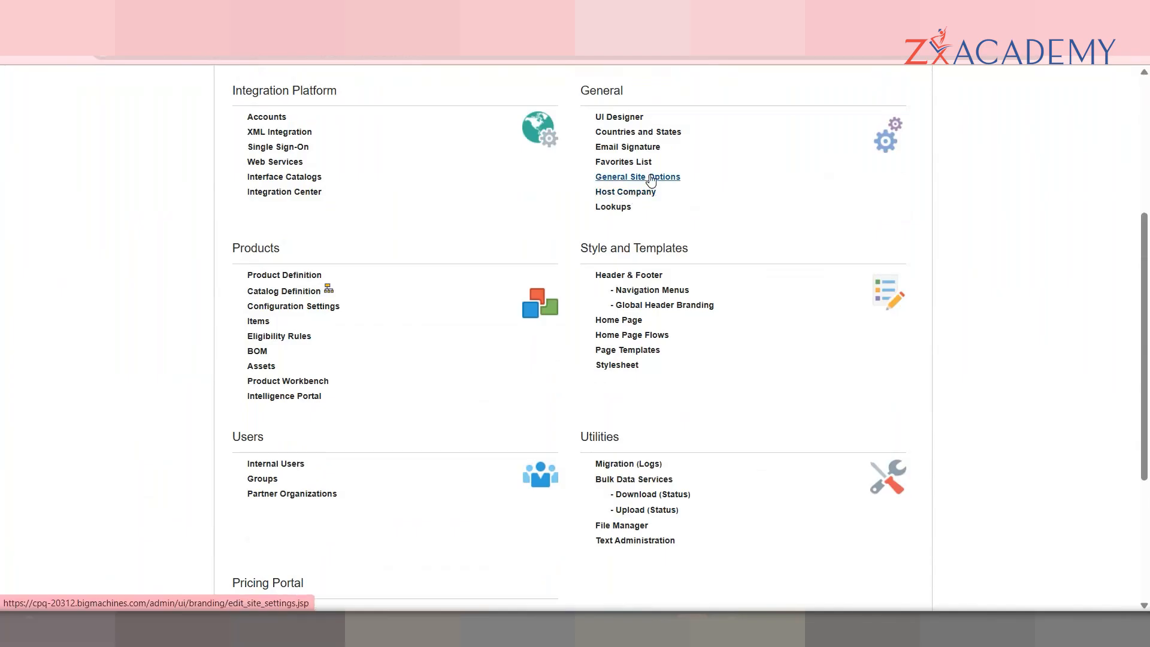
left_click(651, 179)
left_click(1144, 466)
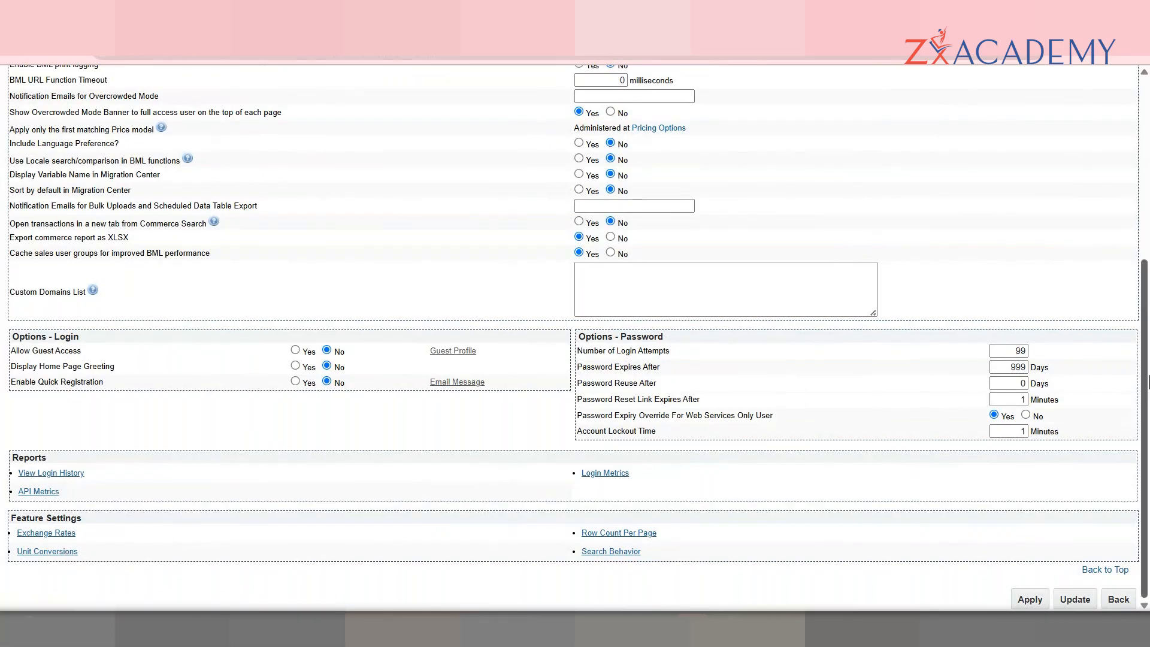
scroll(1149, 382, "up", 2)
scroll(1120, 396, "down", 2)
Step: View the currency exchange rates, then open the Administration Platform in a new browser tab
left_click(57, 533)
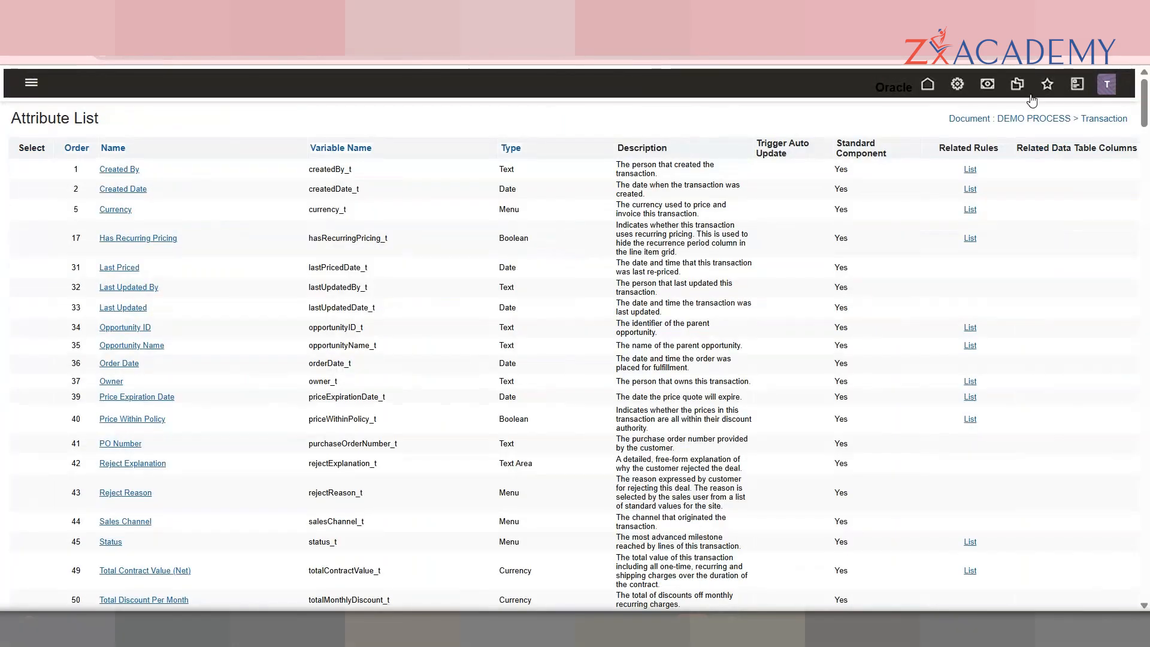
right_click(959, 88)
left_click(986, 103)
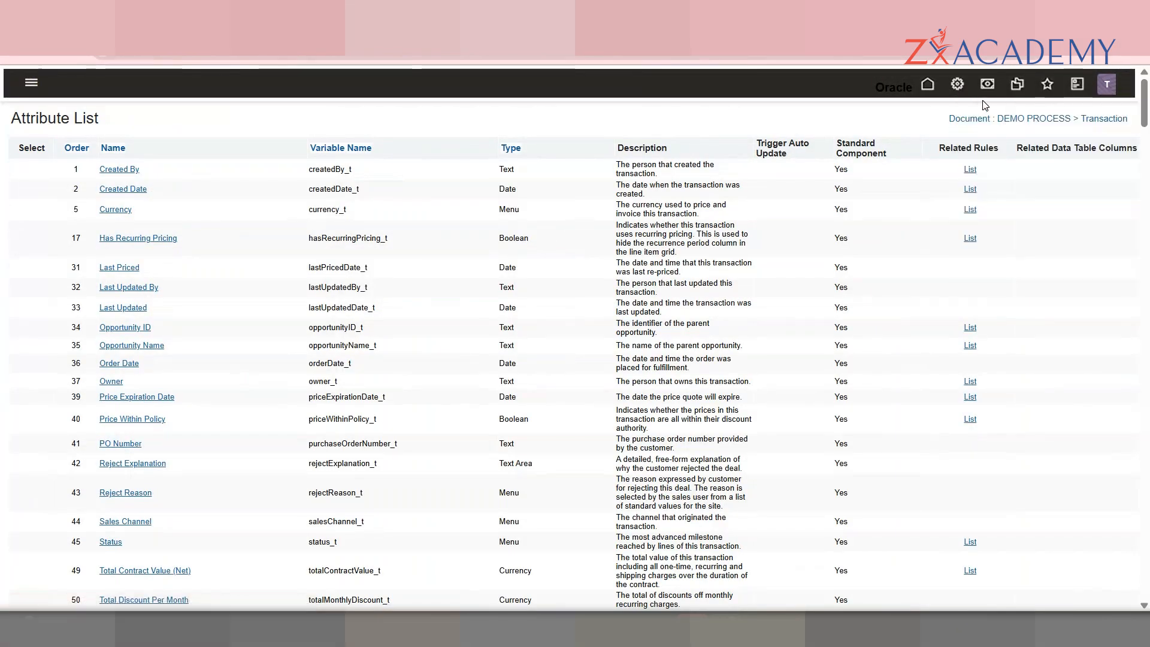
left_click(632, 11)
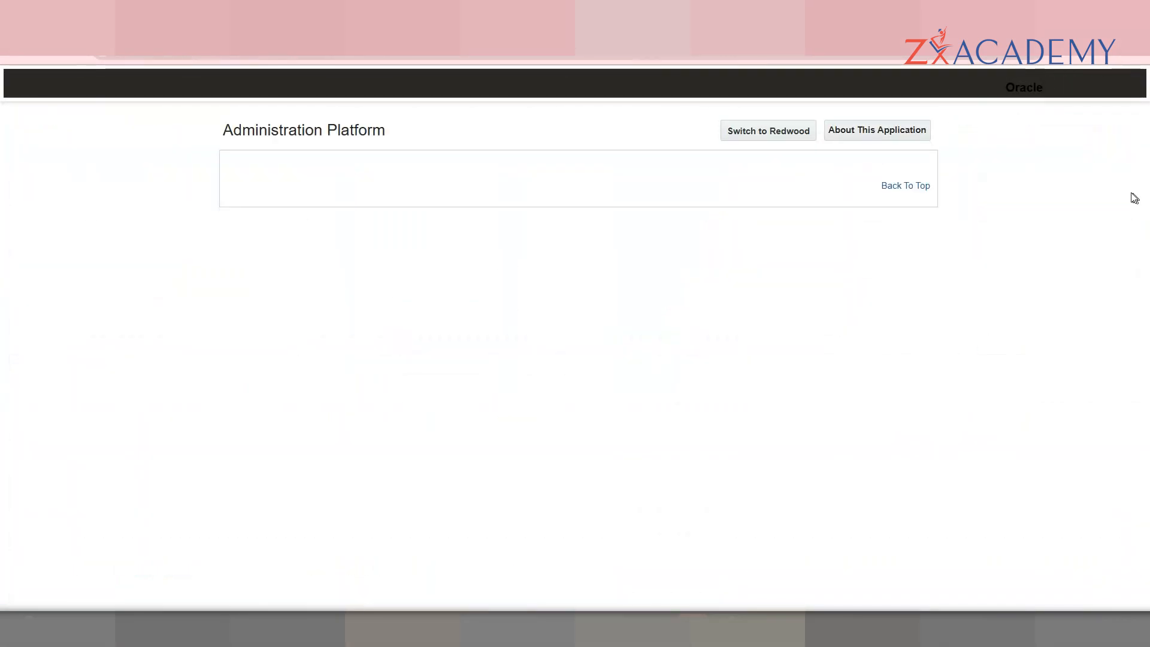
scroll(588, 303, "down", 4)
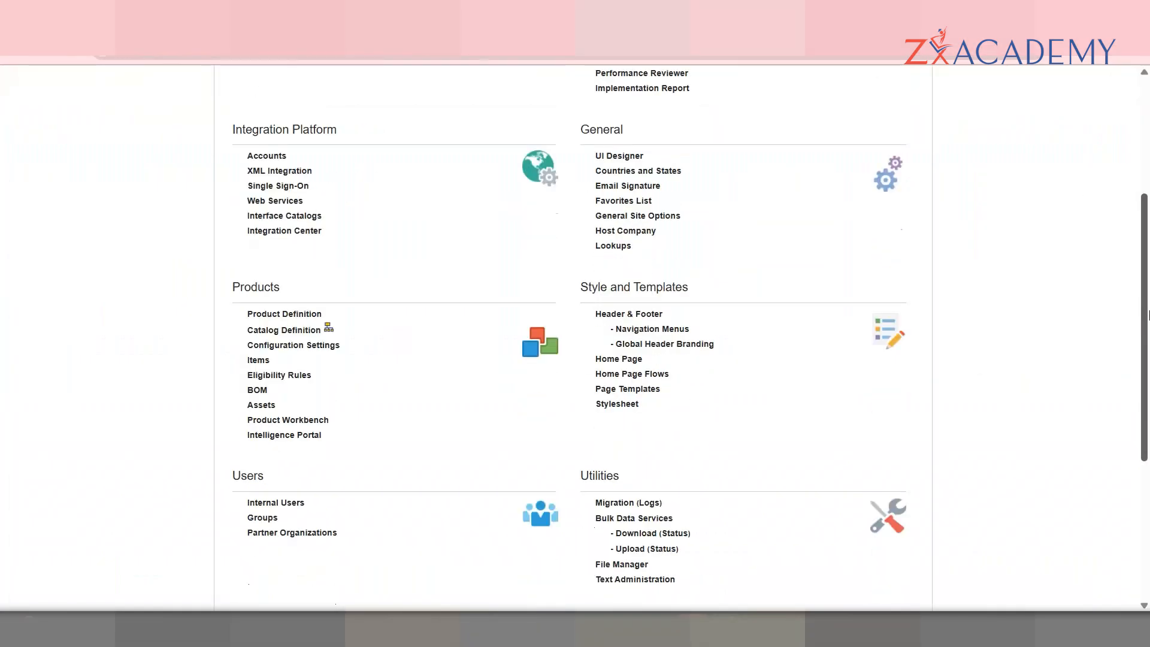
Step: Open Host Company settings and scroll through the Supported Currencies list
left_click(624, 233)
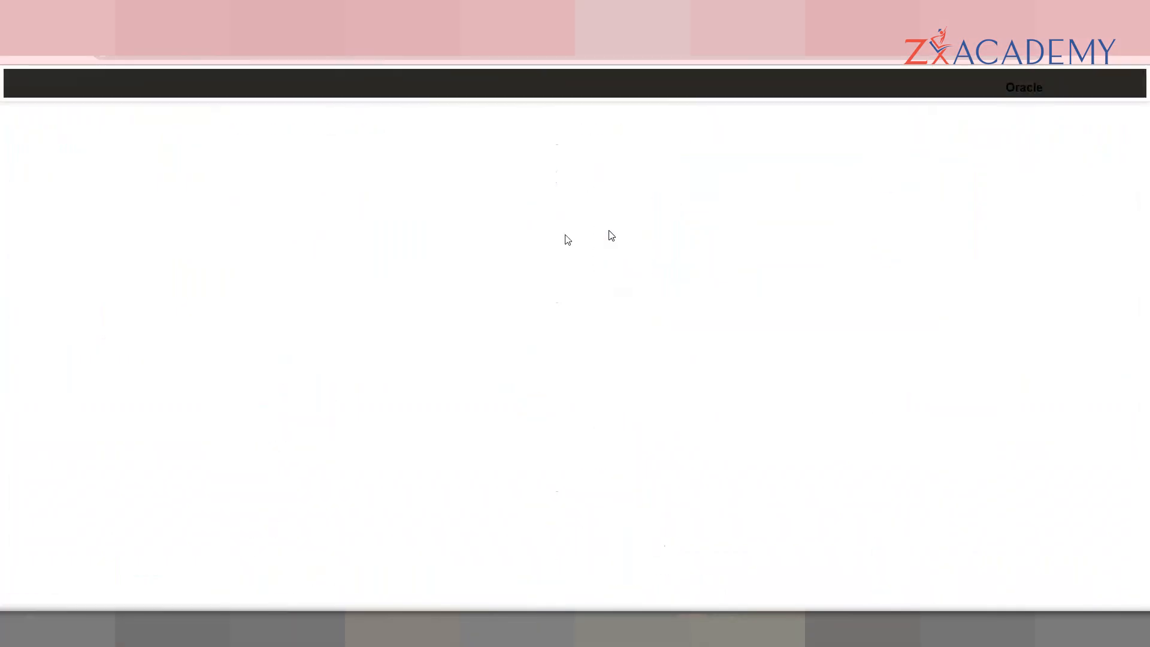
scroll(693, 317, "down", 10)
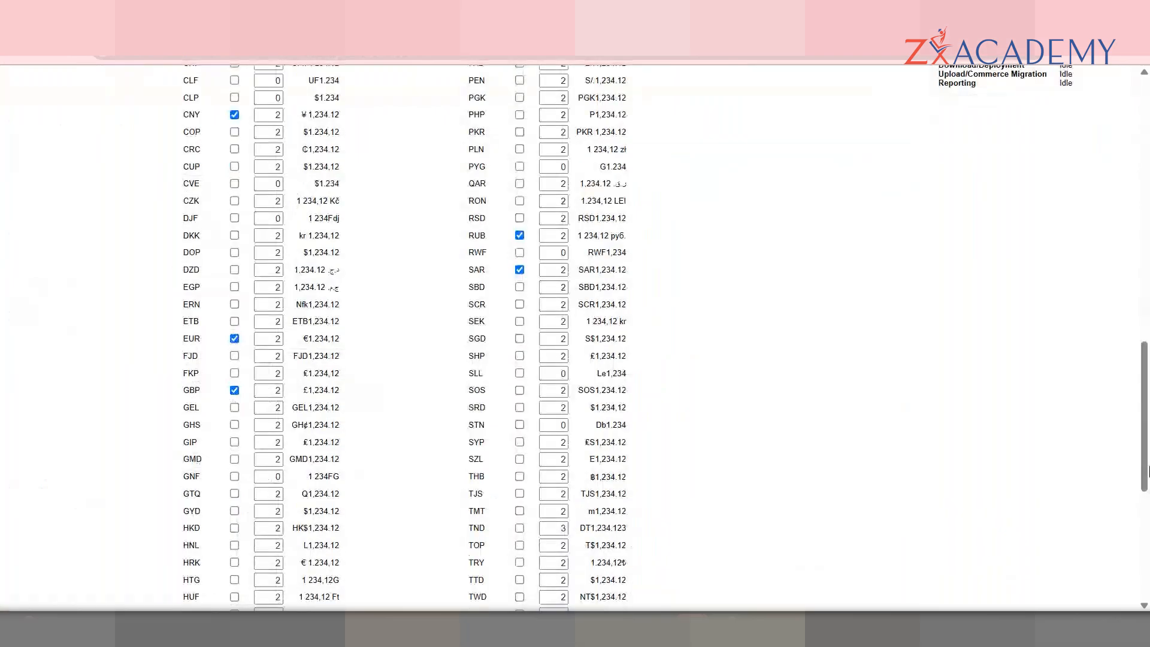
left_click_drag(1149, 580, 1149, 332)
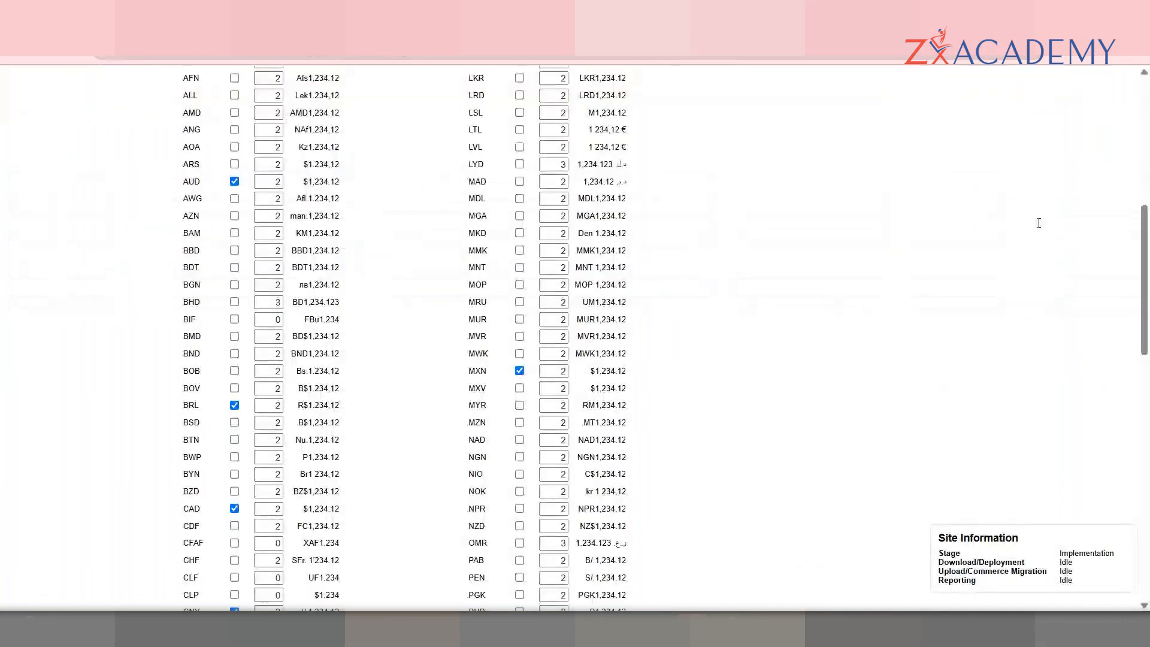
scroll(1144, 154, "up", 5)
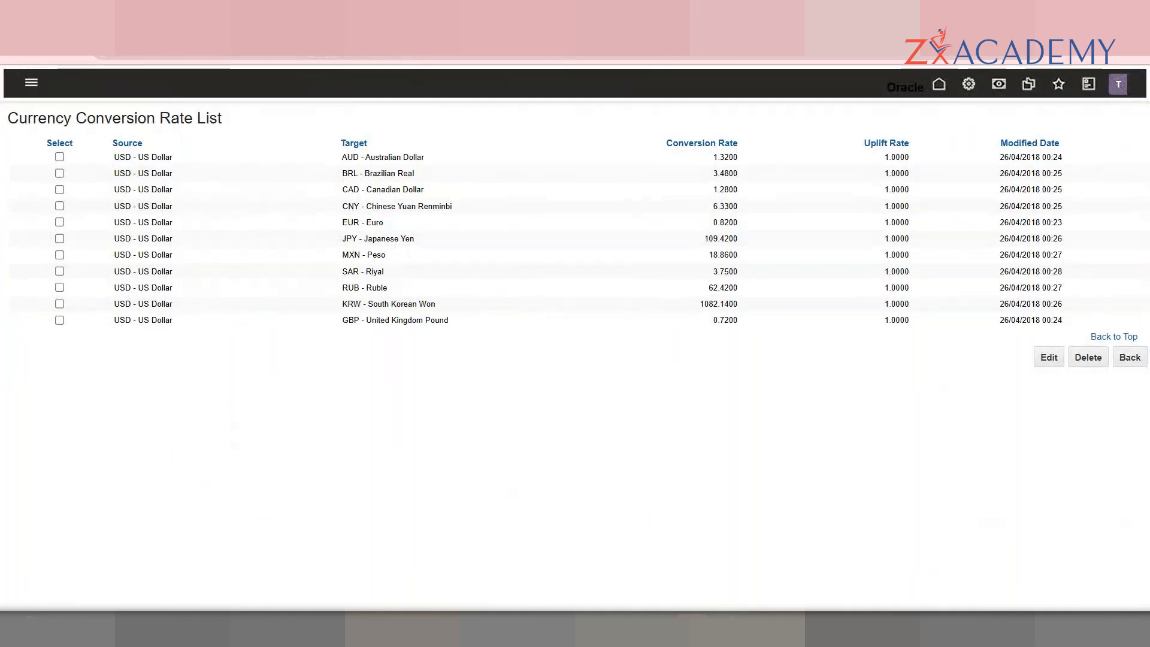
Step: Switch between the browser tabs and return to the new Attribute Editor form
mouse_move(633, 27)
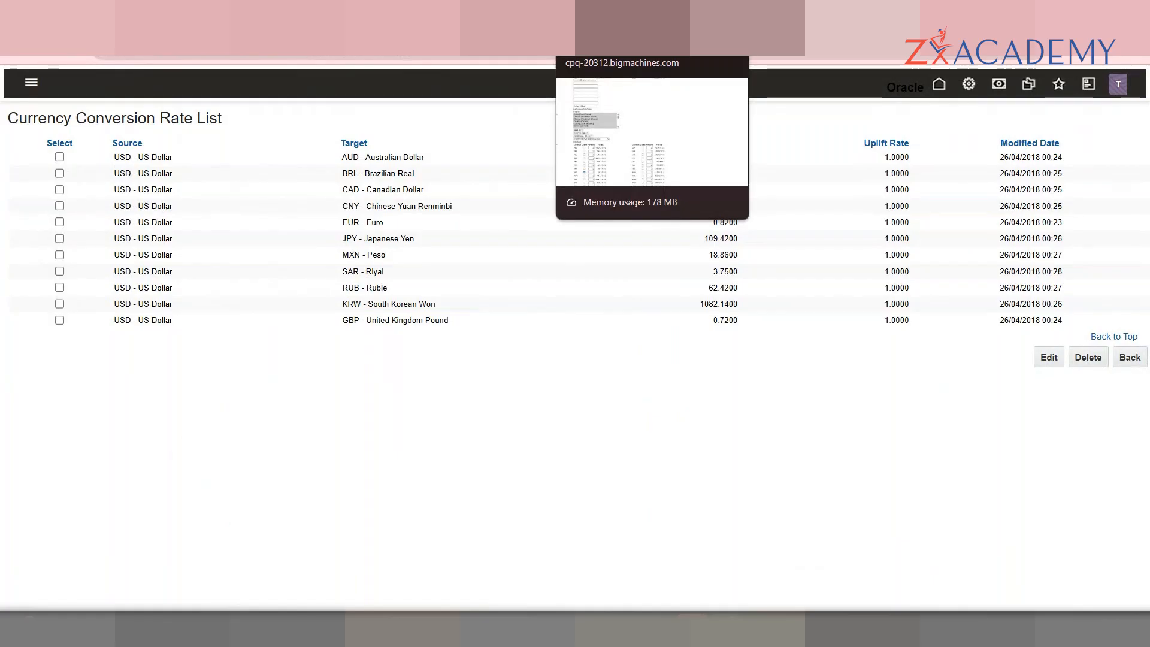
left_click(633, 27)
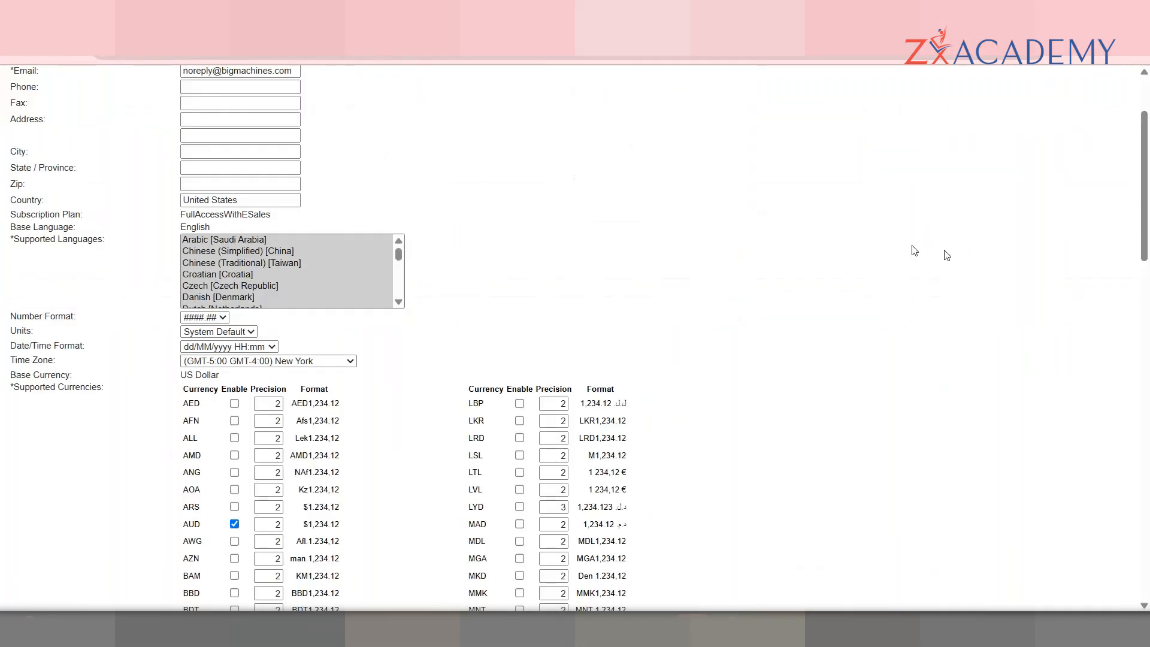
left_click_drag(1149, 196, 1149, 171)
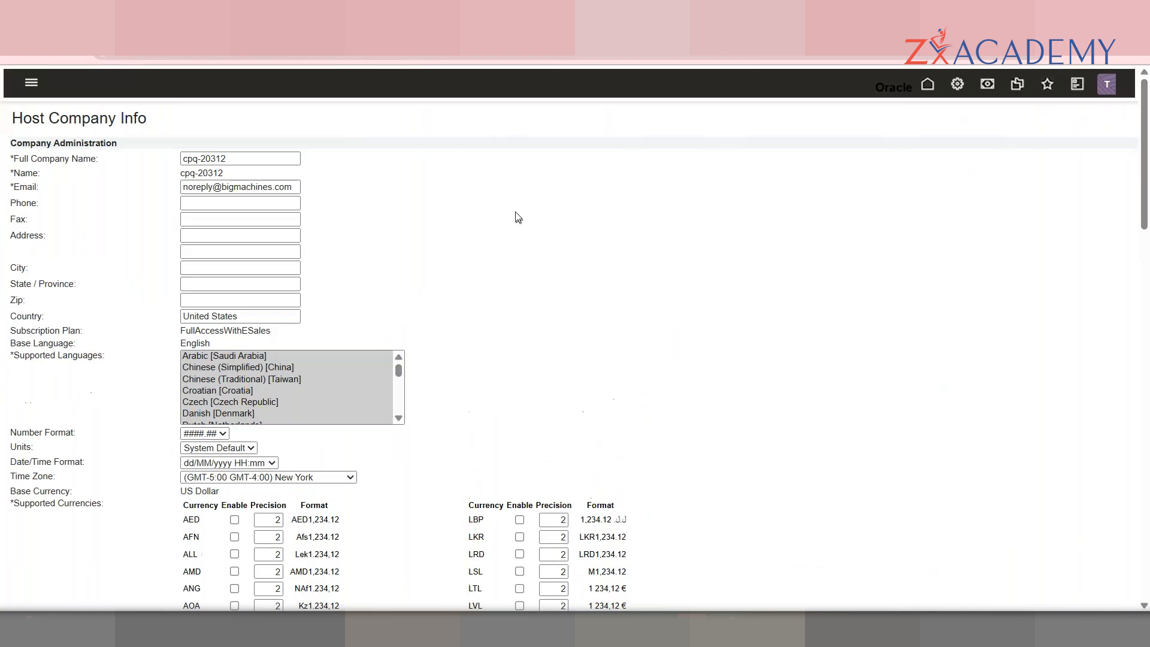
left_click(282, 28)
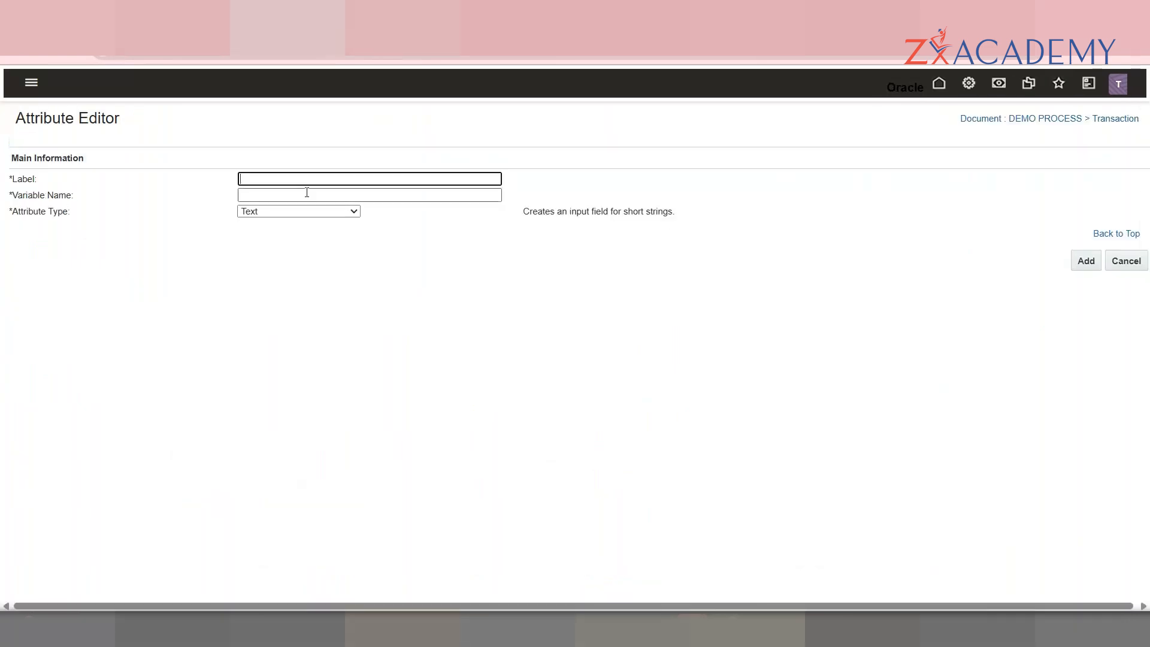
Step: Add an Array Set attribute DEMO ARRAYSET (dEMOARRAYSET_t) and check its empty size attribute list
left_click(308, 212)
left_click(296, 519)
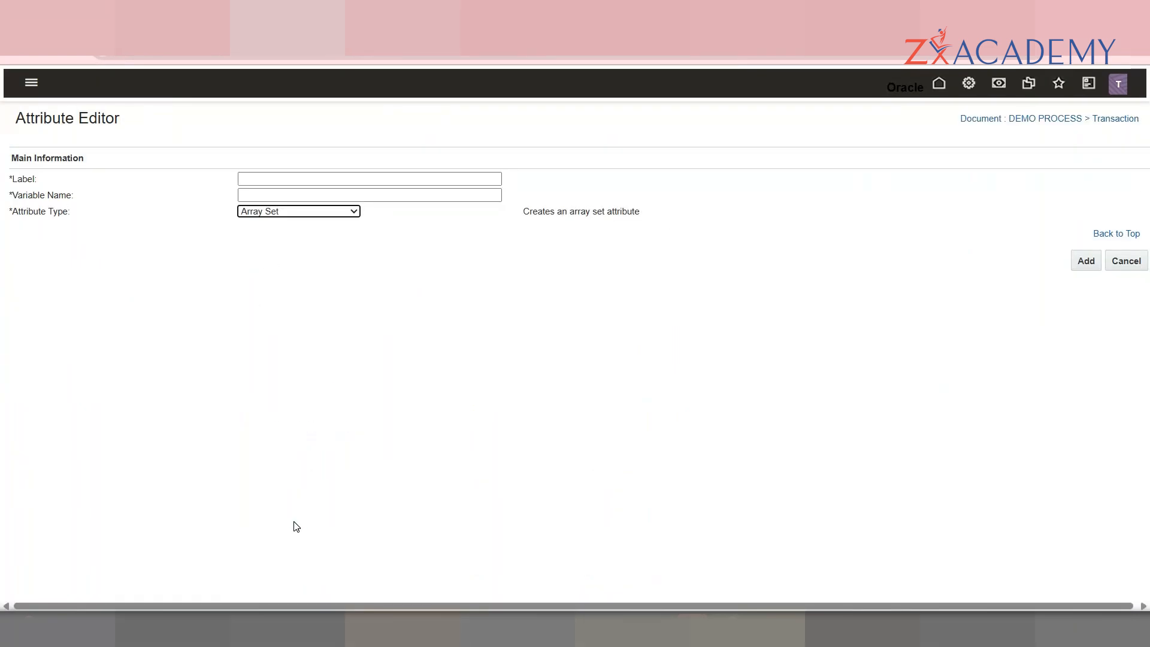
left_click(300, 177)
type("DEMO ")
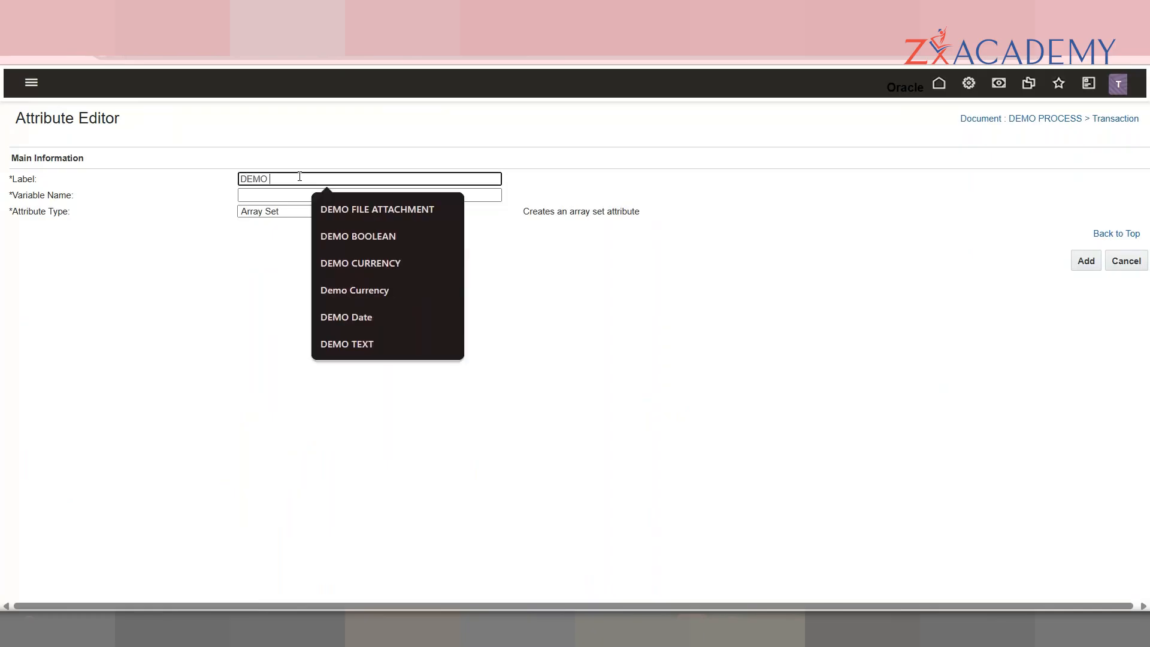
type("ARRAYSET")
key("Tab")
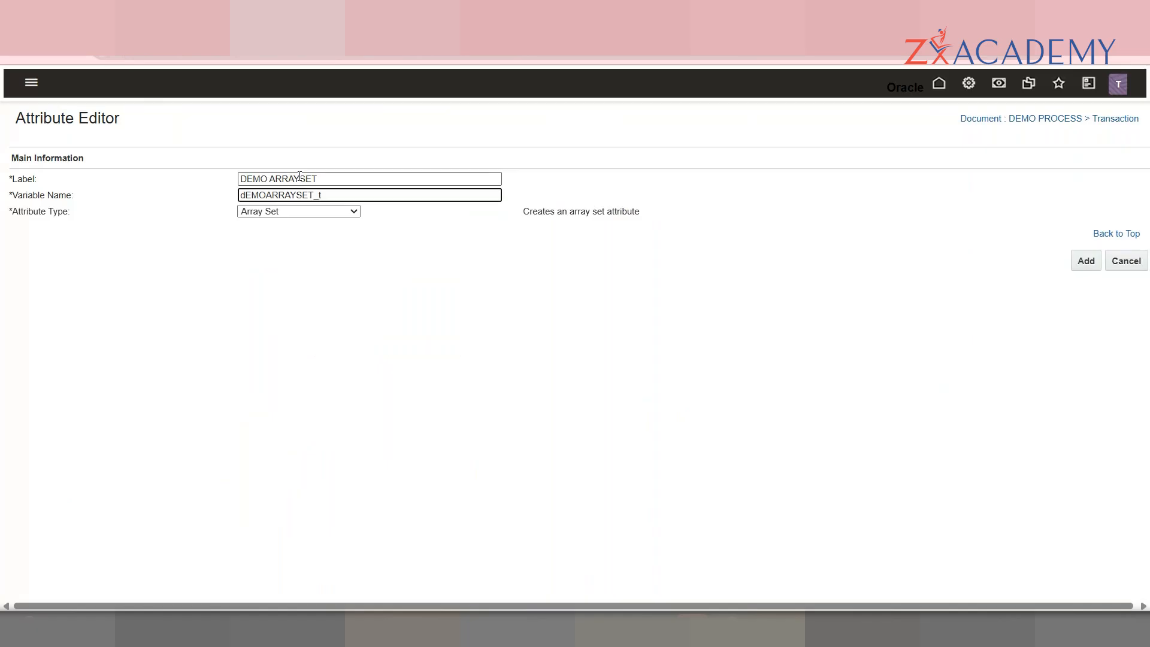
left_click(1101, 264)
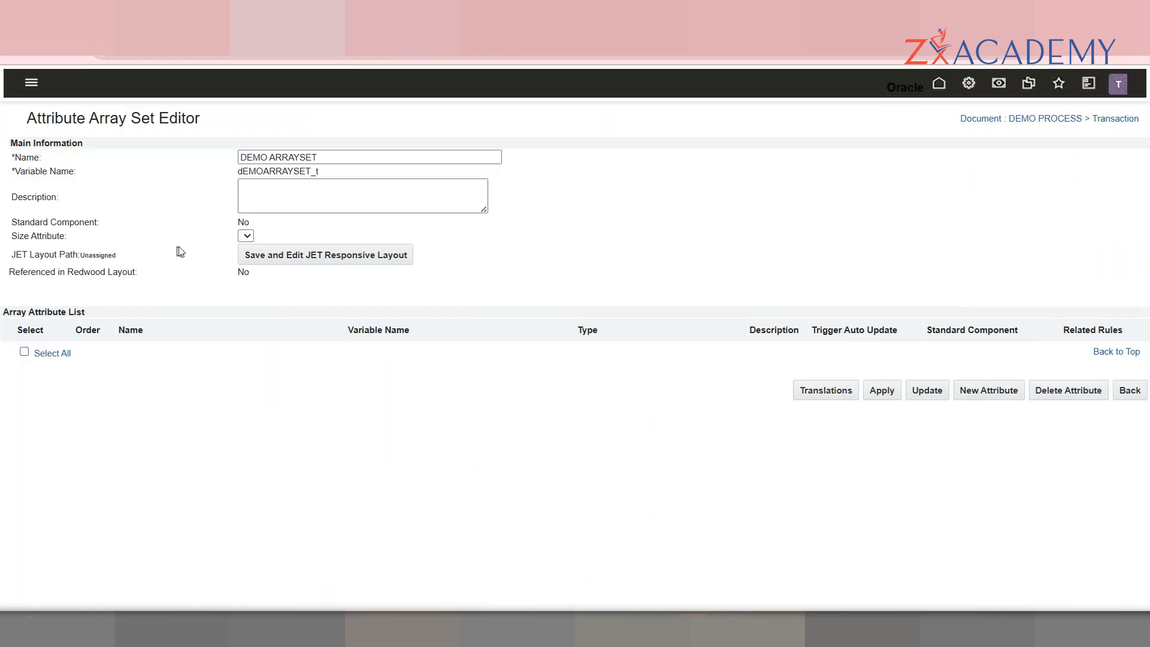
left_click(246, 236)
double_click(41, 236)
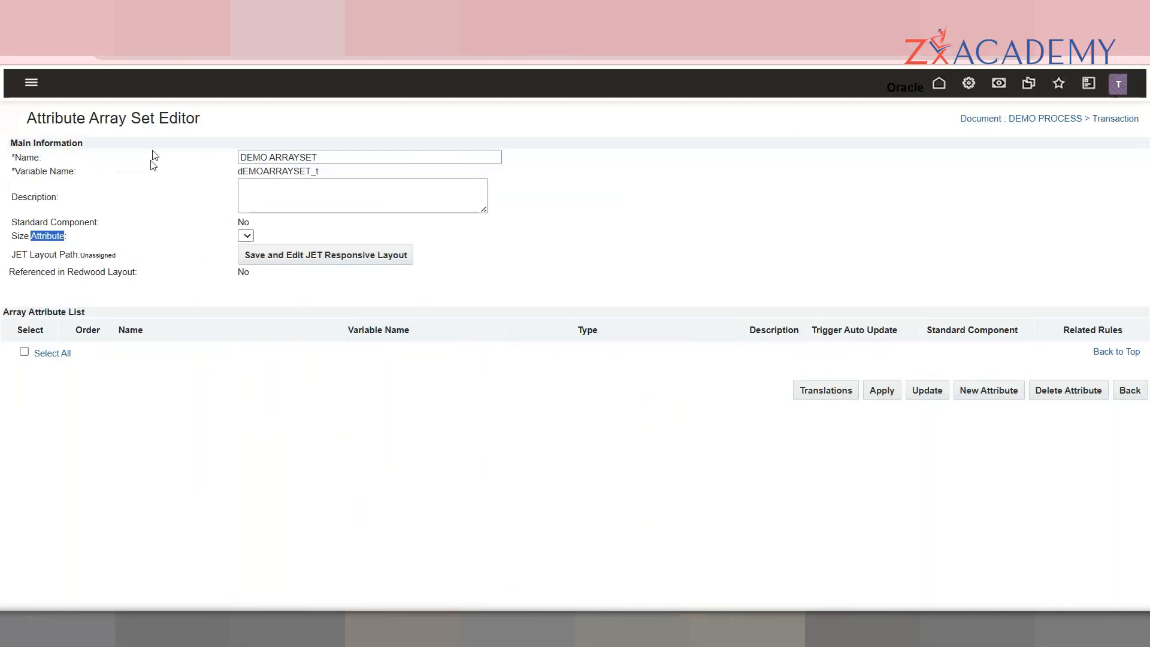
Step: Add an Integer array attribute labelled S.No with variable name sNo_demoArraySet
left_click(988, 391)
left_click(276, 180)
type("S.No")
key("Tab")
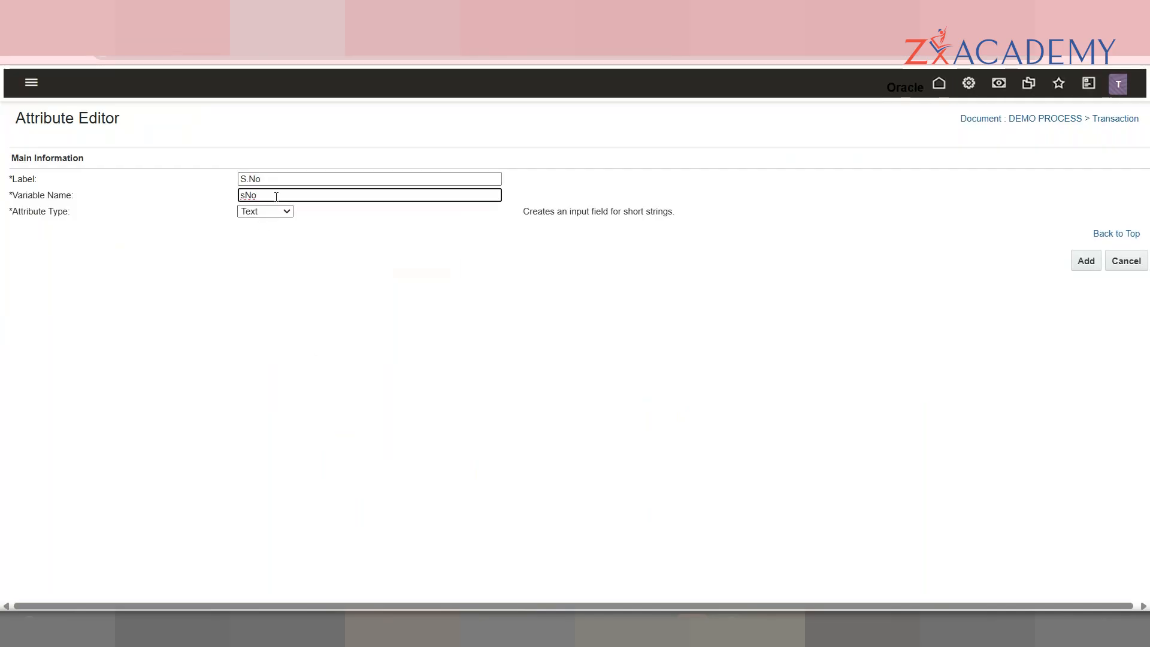
type("_Demo")
key("BackSpace")
key("BackSpace")
key("BackSpace")
key("BackSpace")
type("demoArray")
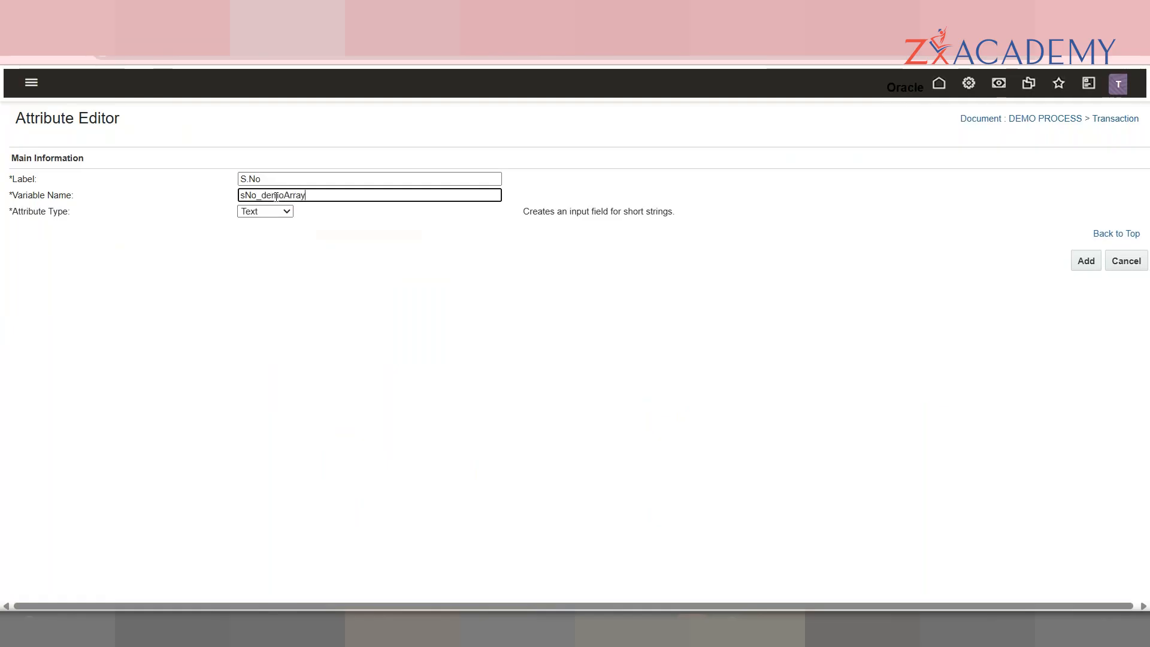
type("Set")
left_click(281, 211)
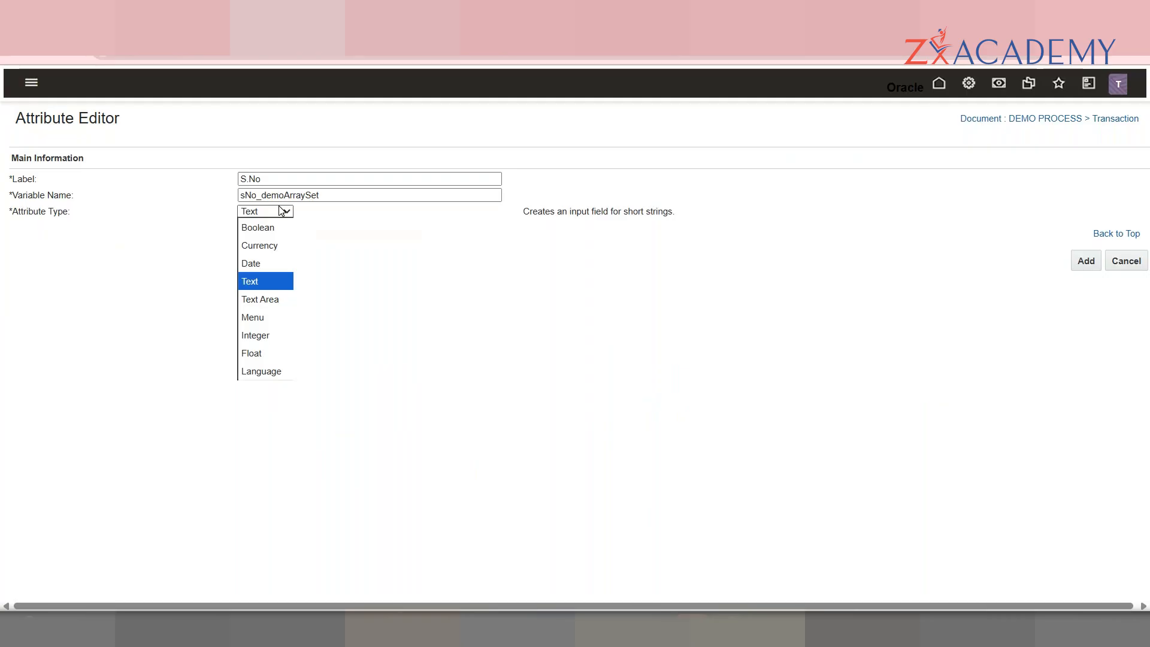
left_click(266, 335)
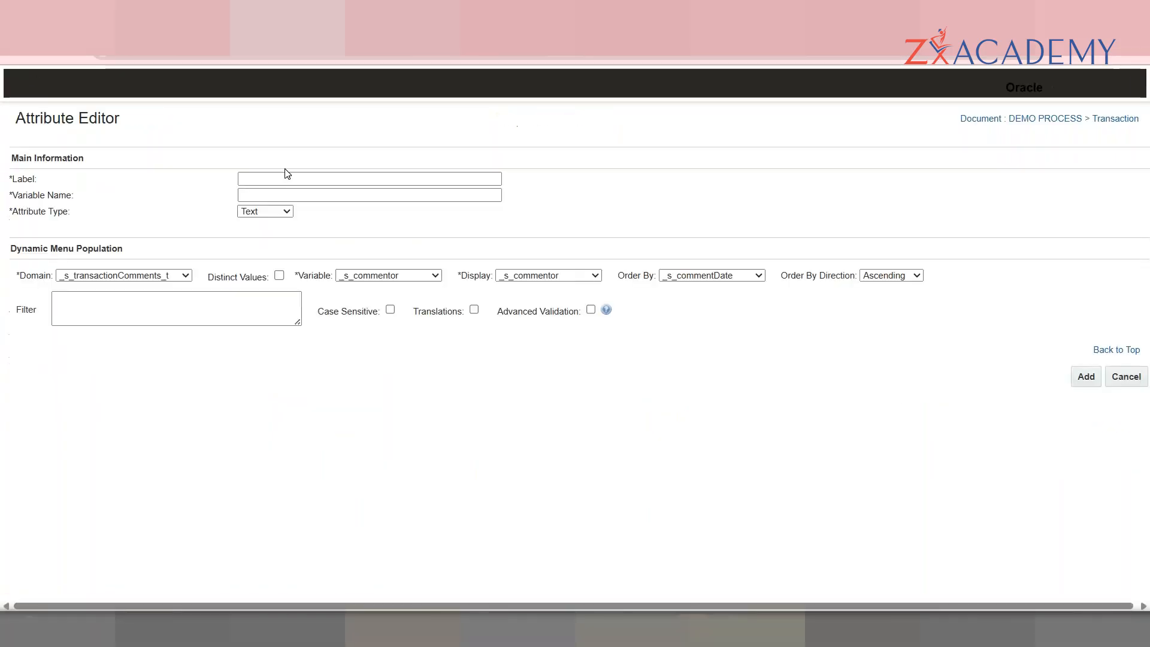
Step: Add a Text array attribute Name, variable name_demoArraySet, and save it with Update
left_click(286, 177)
type("Name")
key("Tab")
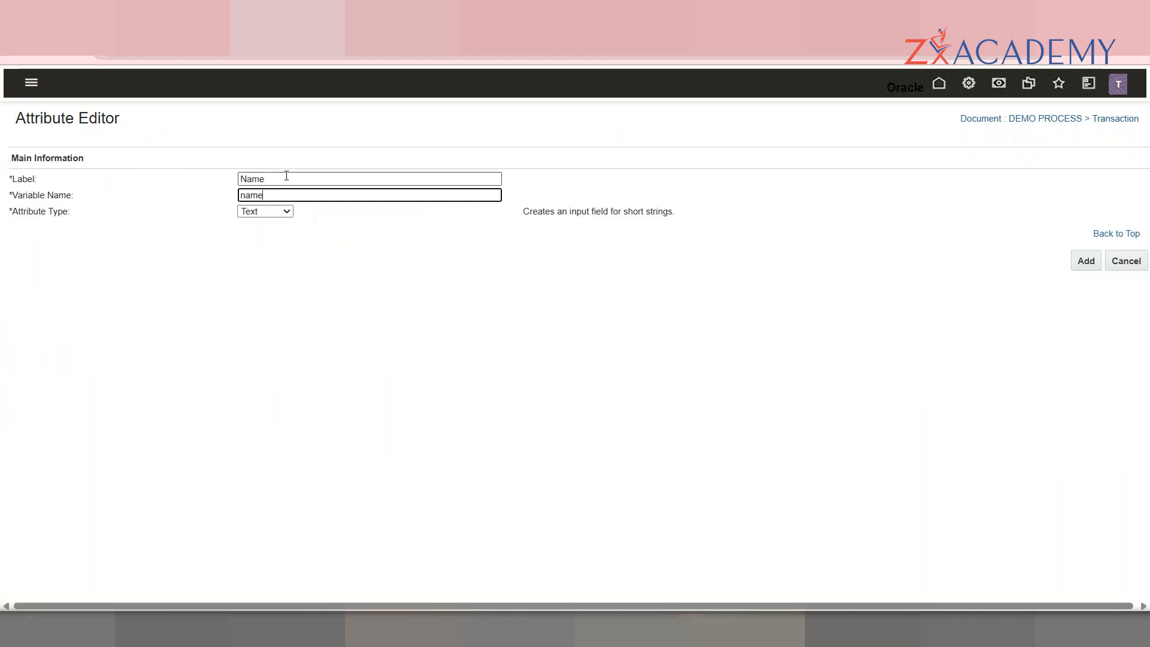
type("_demoArrays")
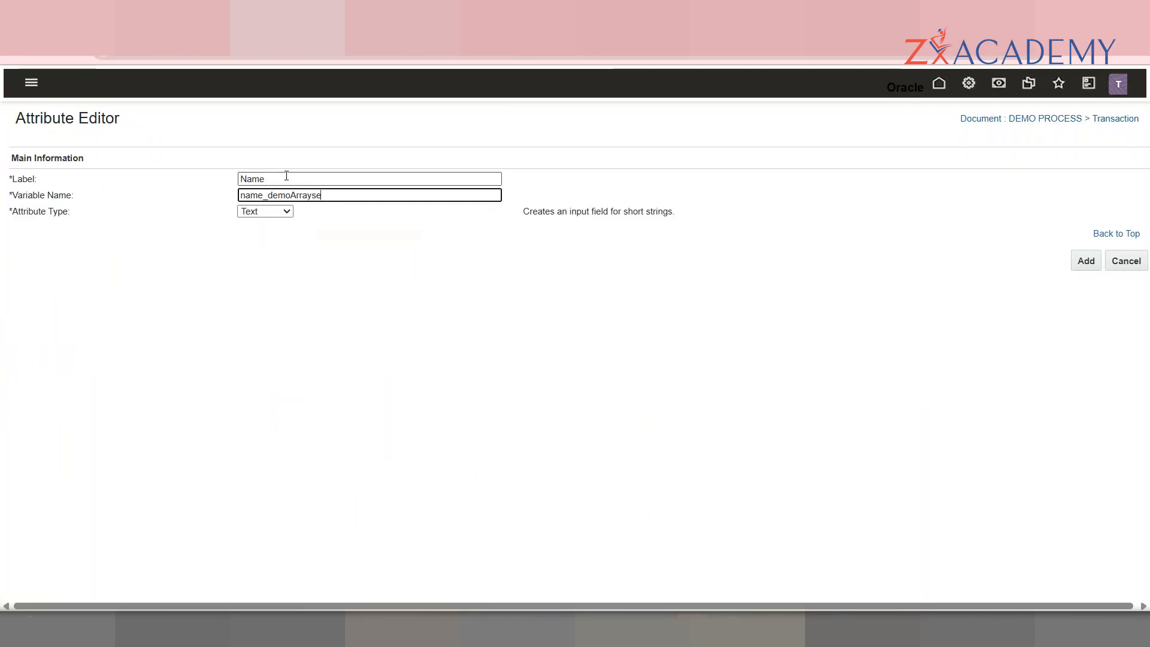
key("BackSpace")
type("Set")
key("Tab")
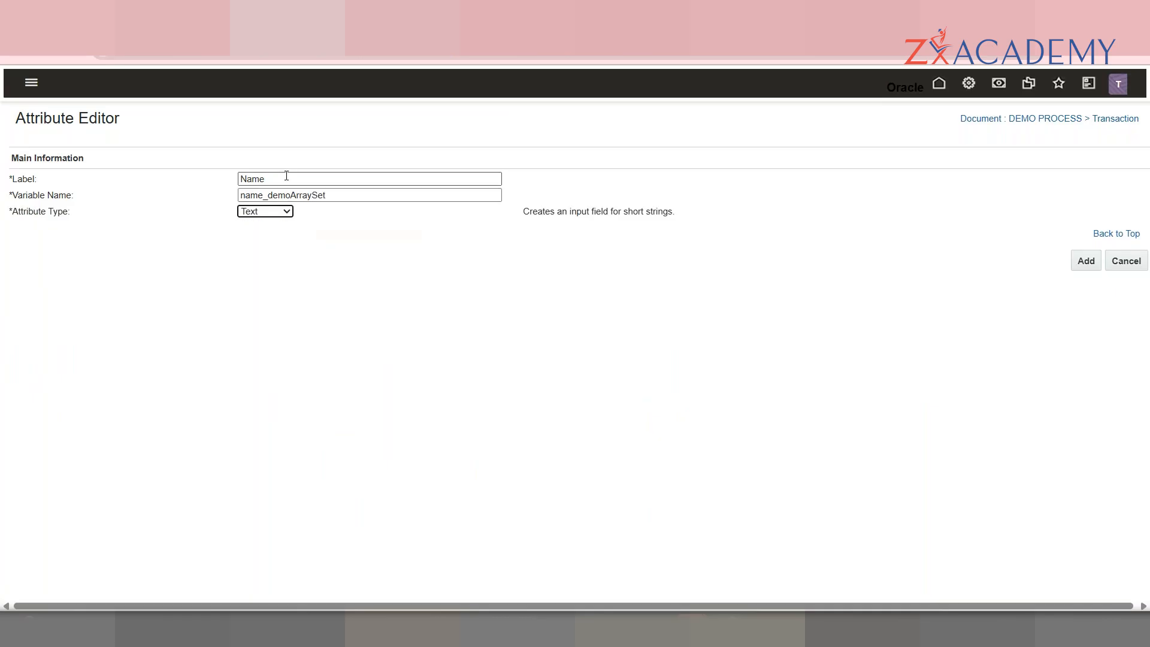
left_click(277, 213)
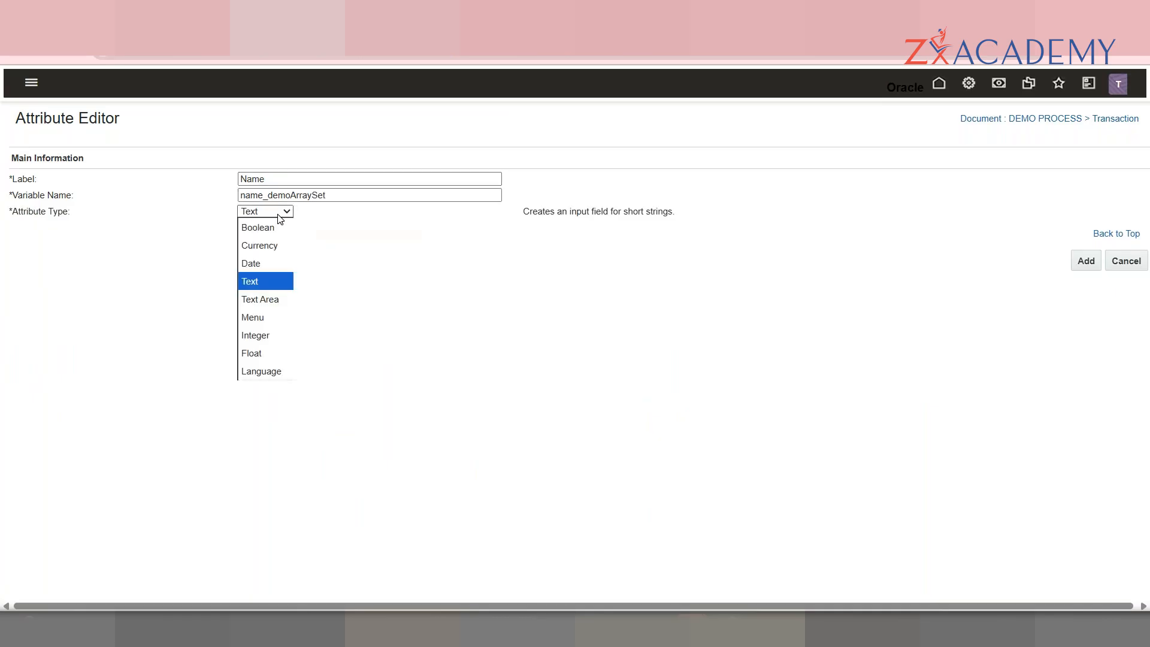
left_click(1086, 263)
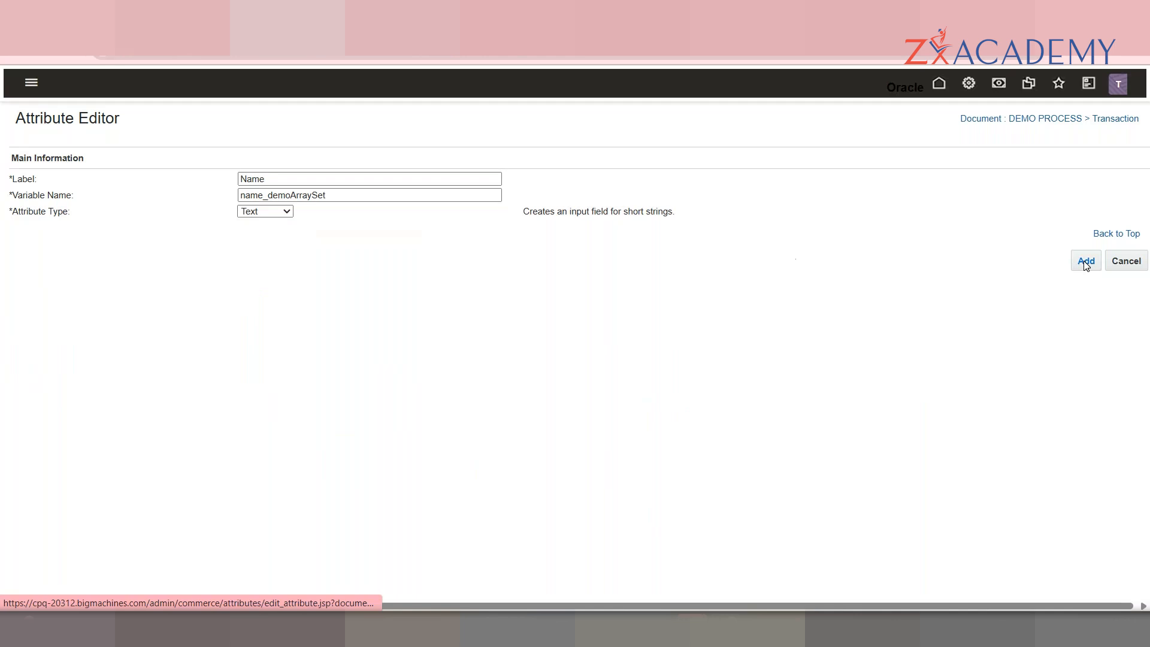
left_click(1085, 262)
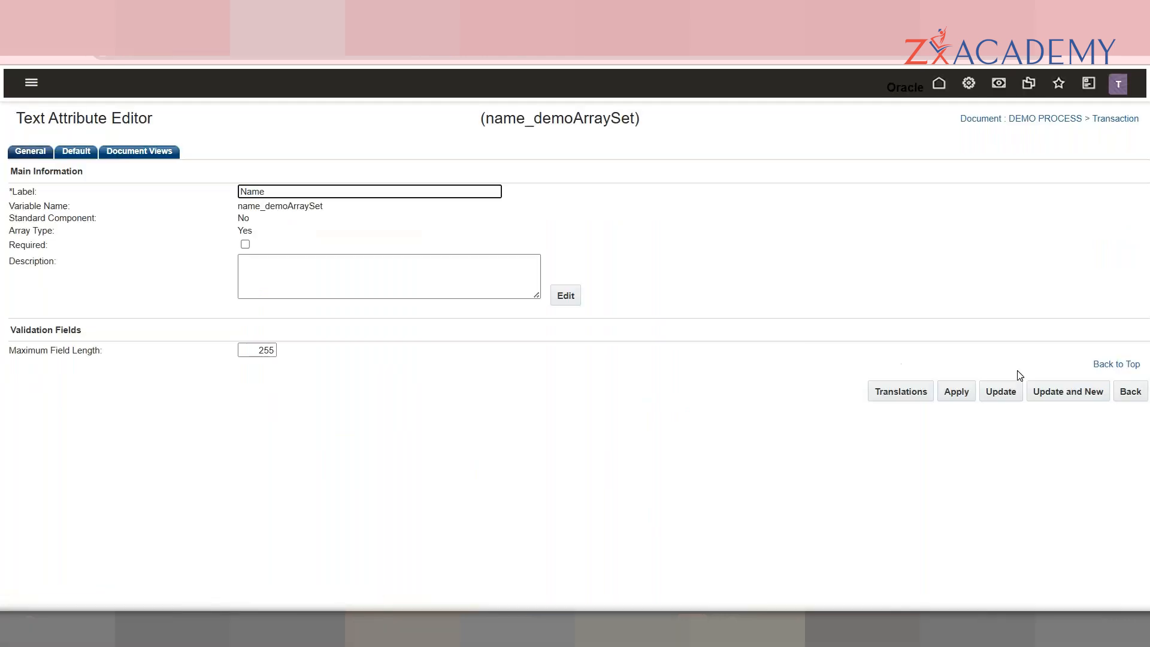
left_click(1013, 393)
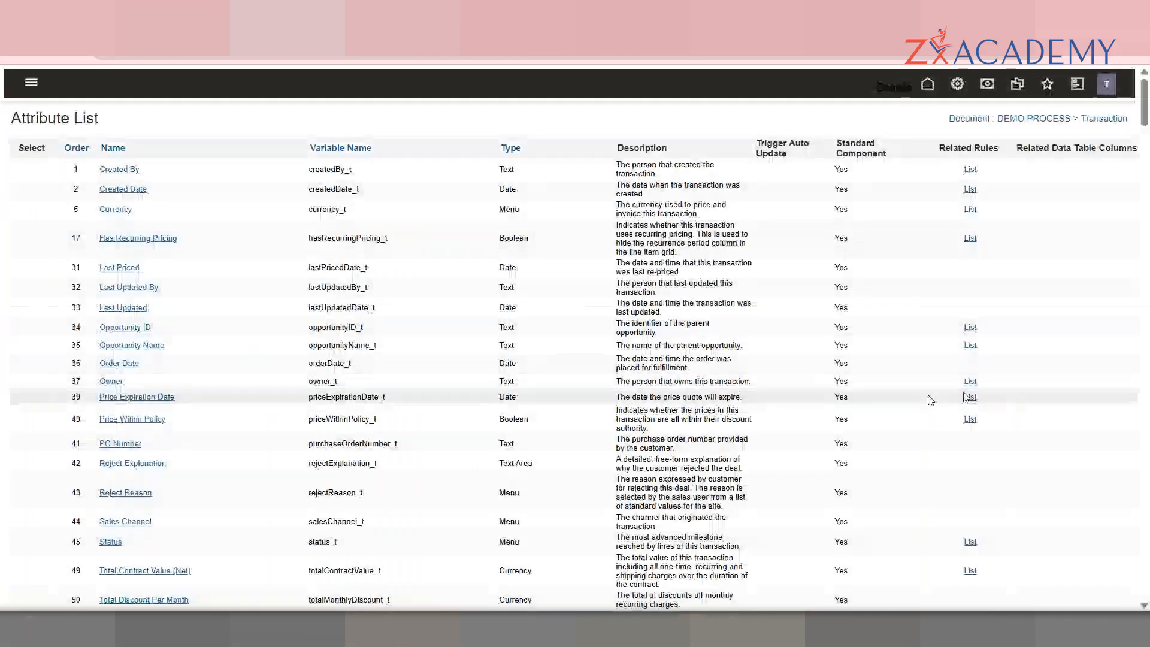
Step: List DEMO PROCESS's documents and set Transaction's navigation to JET Responsive Layout
left_click_drag(1144, 120, 1149, 589)
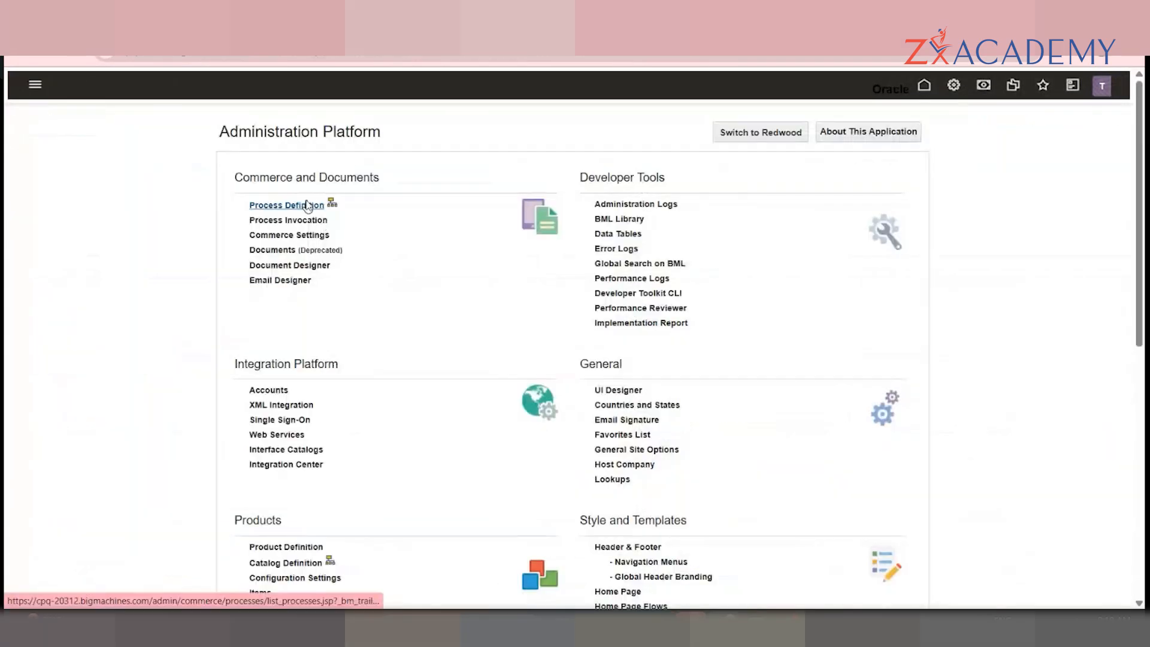
left_click(309, 204)
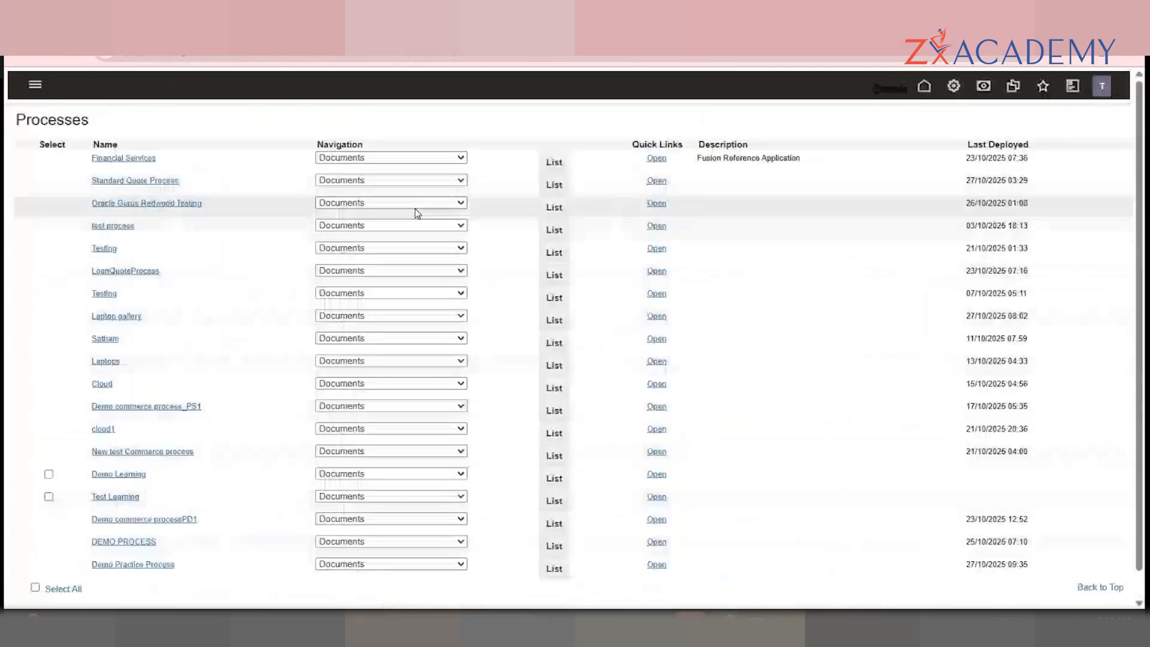
left_click(545, 548)
left_click(606, 171)
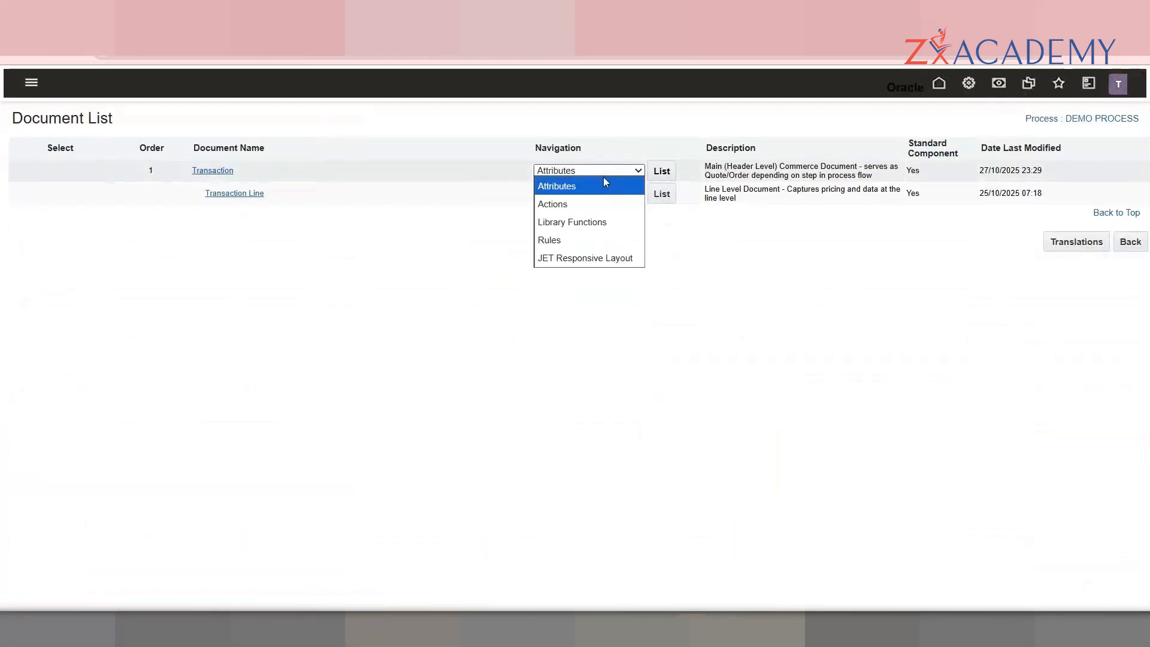
left_click(591, 254)
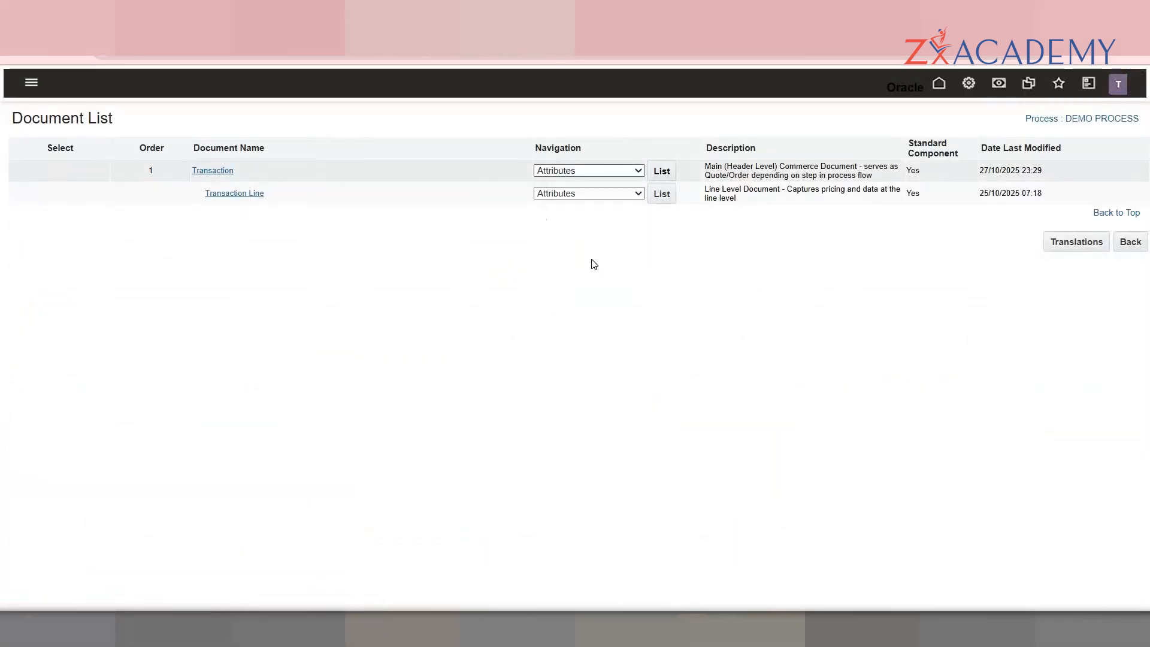
Step: In the Transaction layout designer, add a new tab labelled Tab after Troubleshooting & Support
left_click(662, 173)
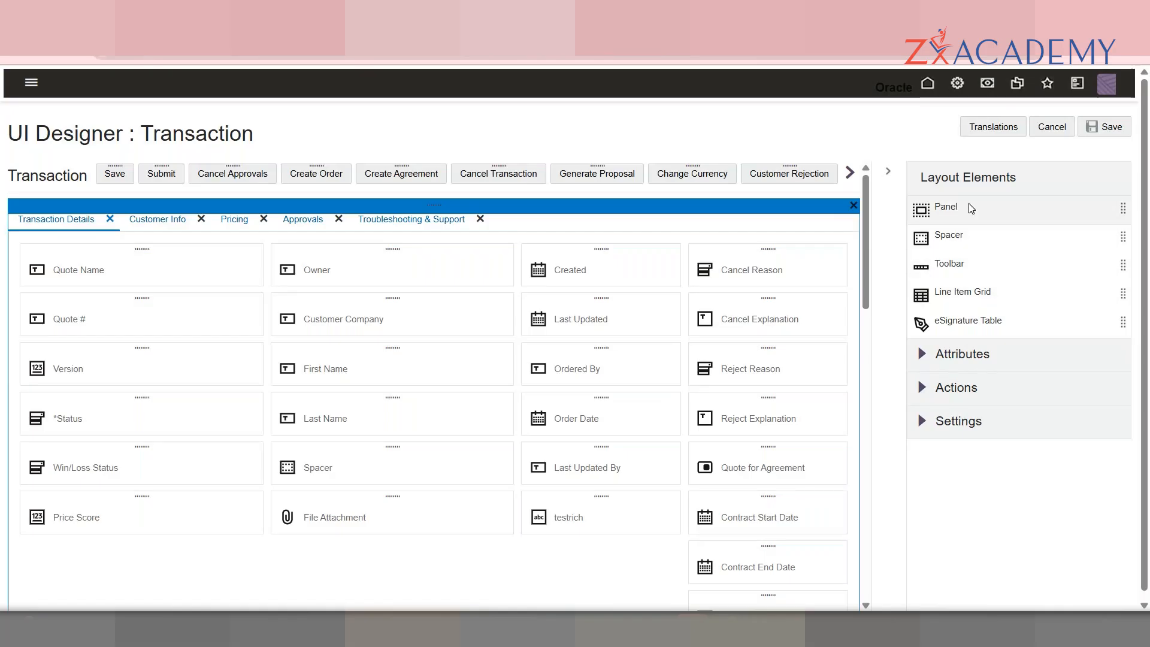
left_click_drag(968, 215, 501, 227)
left_click(501, 227)
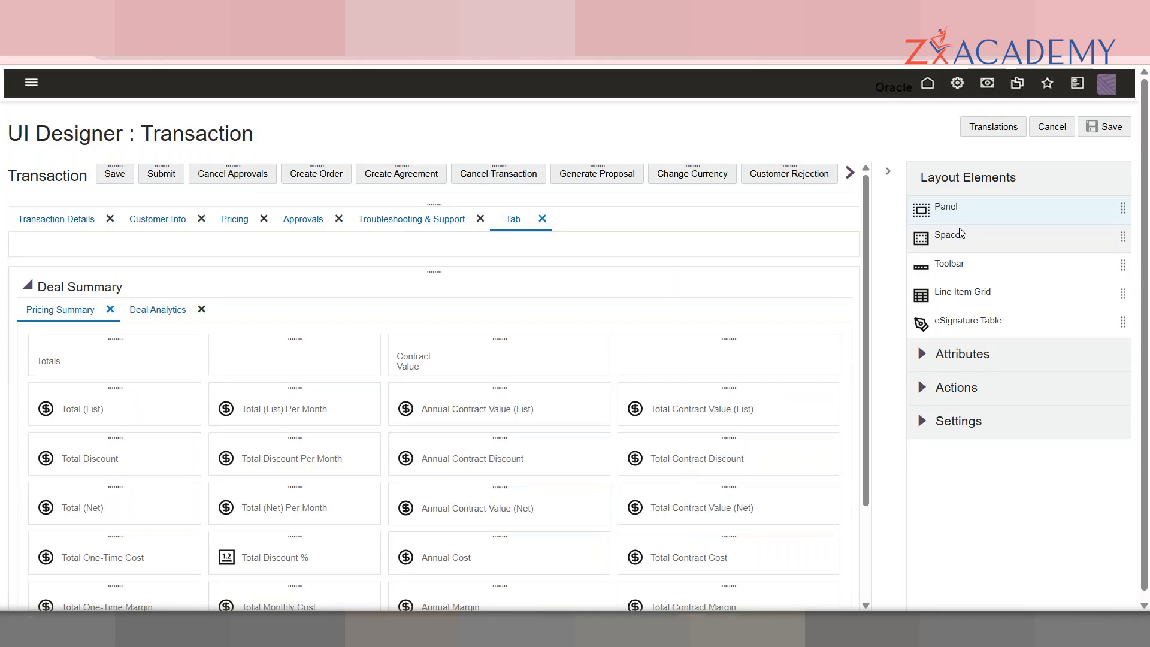
Step: Inspect the Transaction Details tab and its Line Item Grid, then select the tab container
scroll(869, 279, "down", 2)
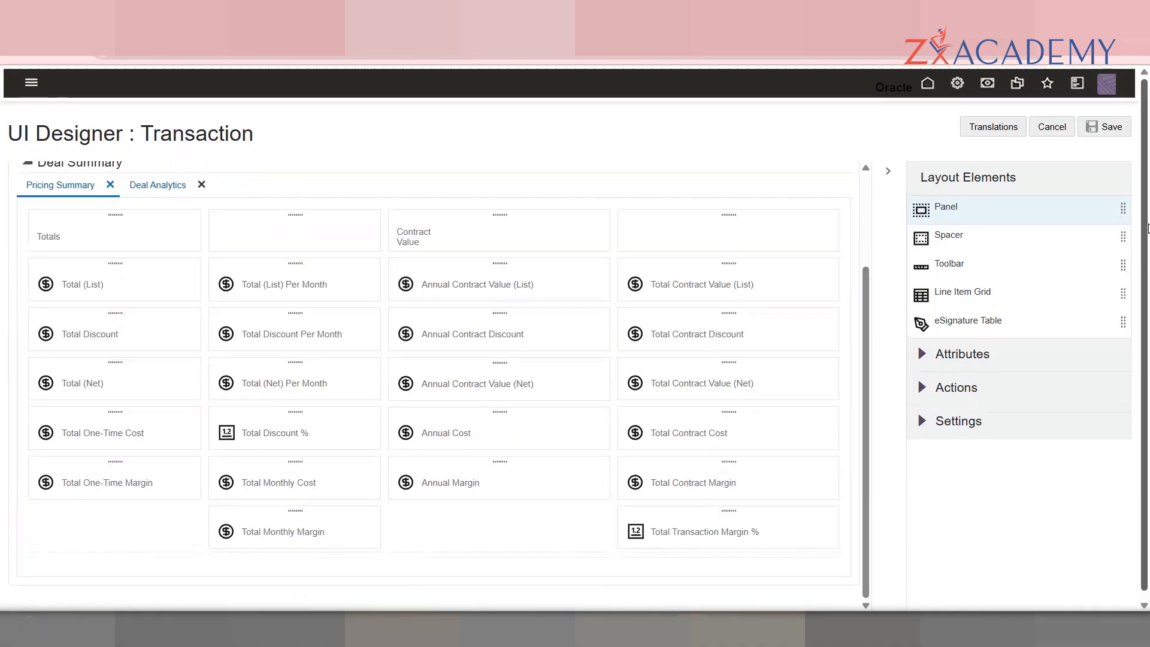
scroll(865, 323, "up", 2)
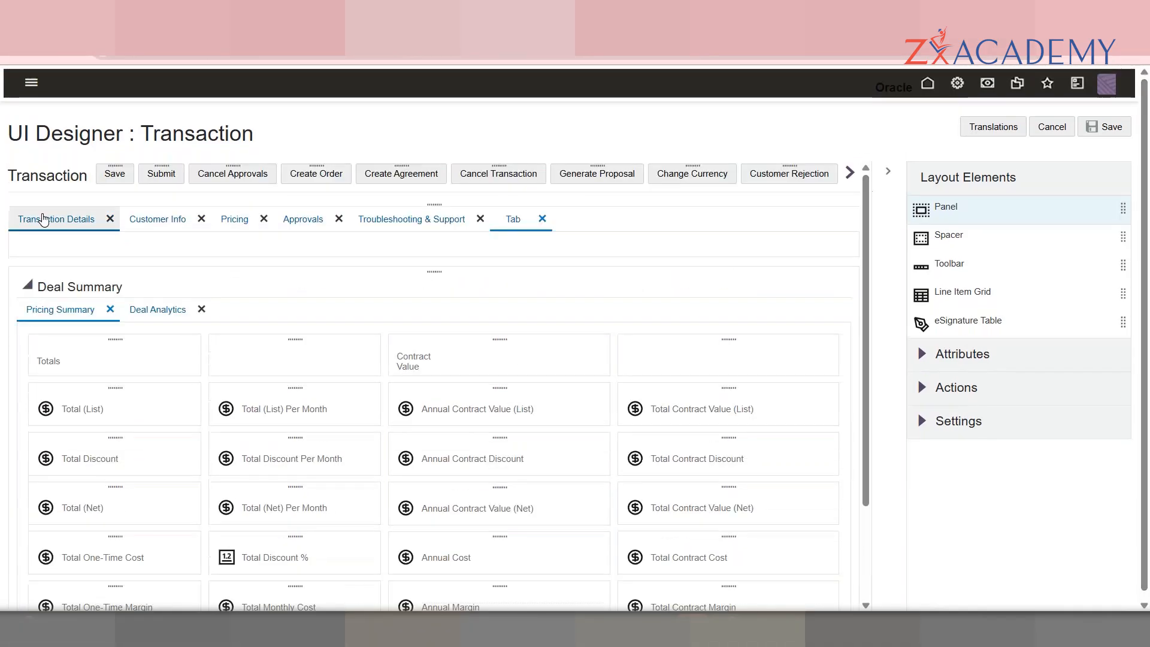
left_click(30, 223)
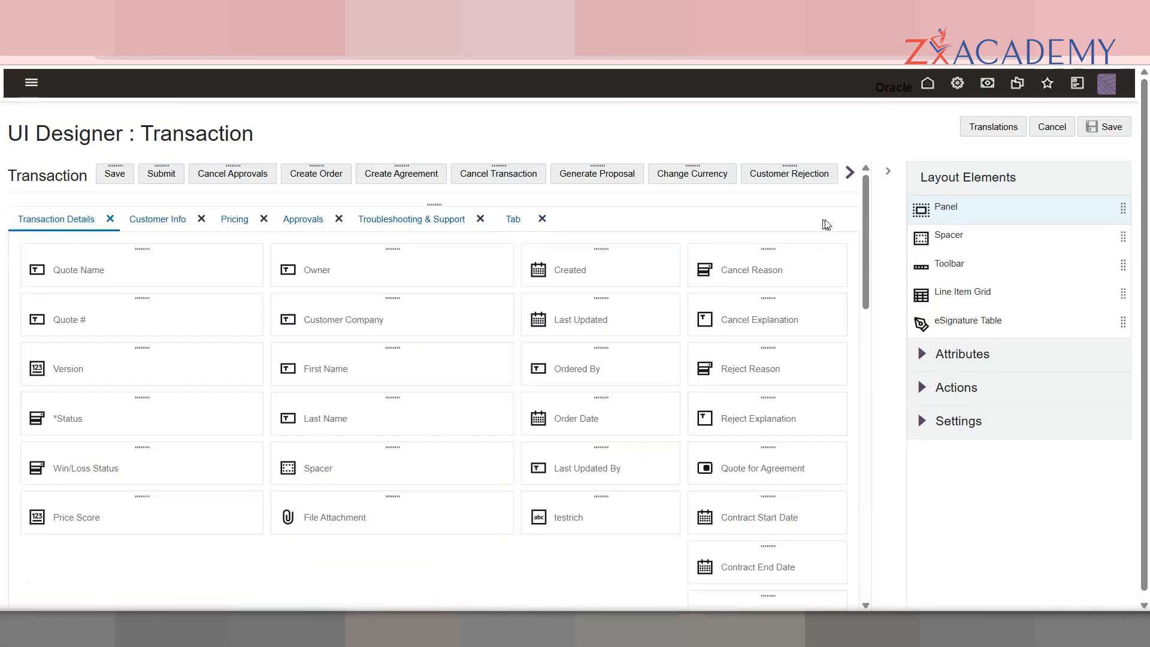
left_click_drag(871, 228, 872, 352)
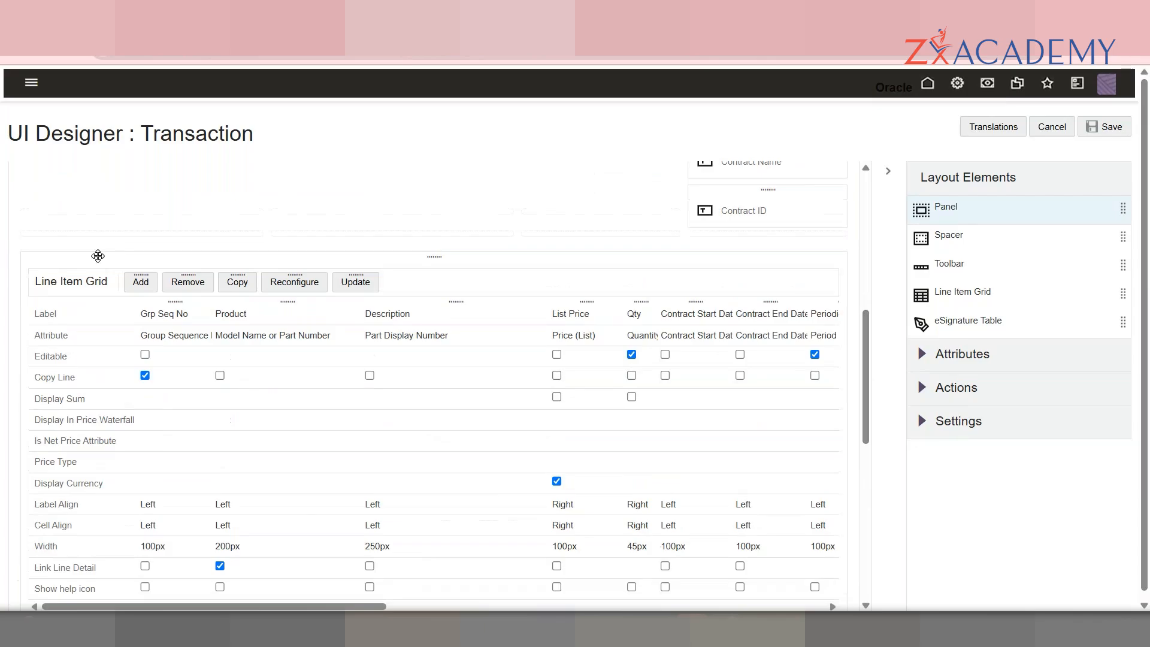
left_click(97, 255)
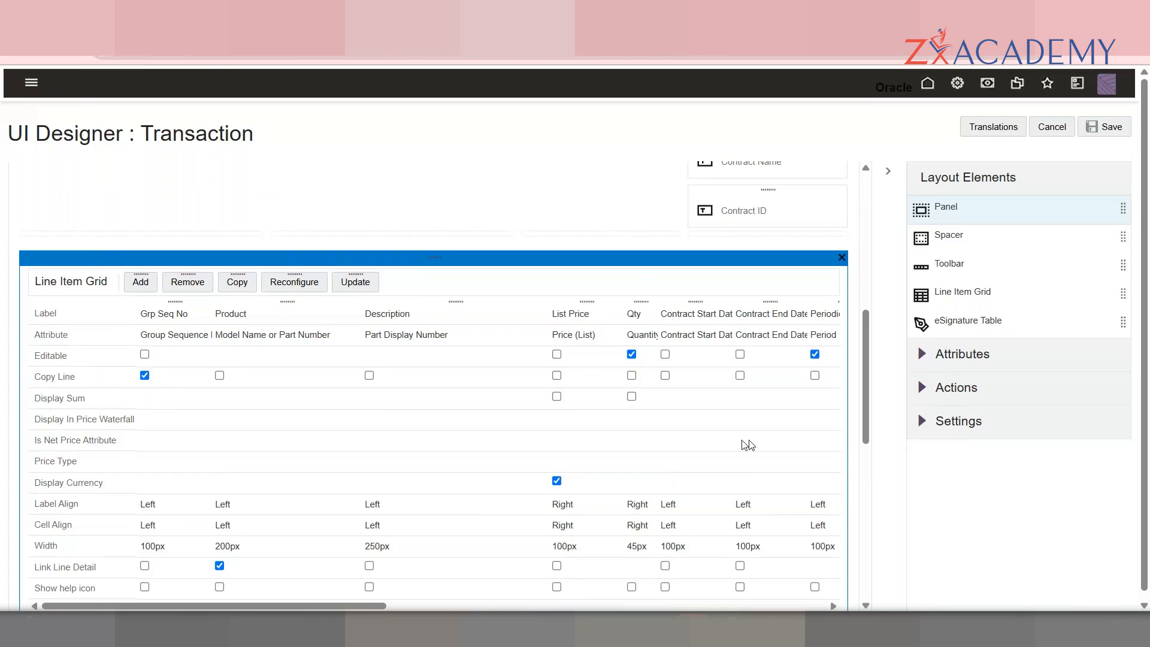
scroll(508, 234, "up", 8)
left_click(508, 234)
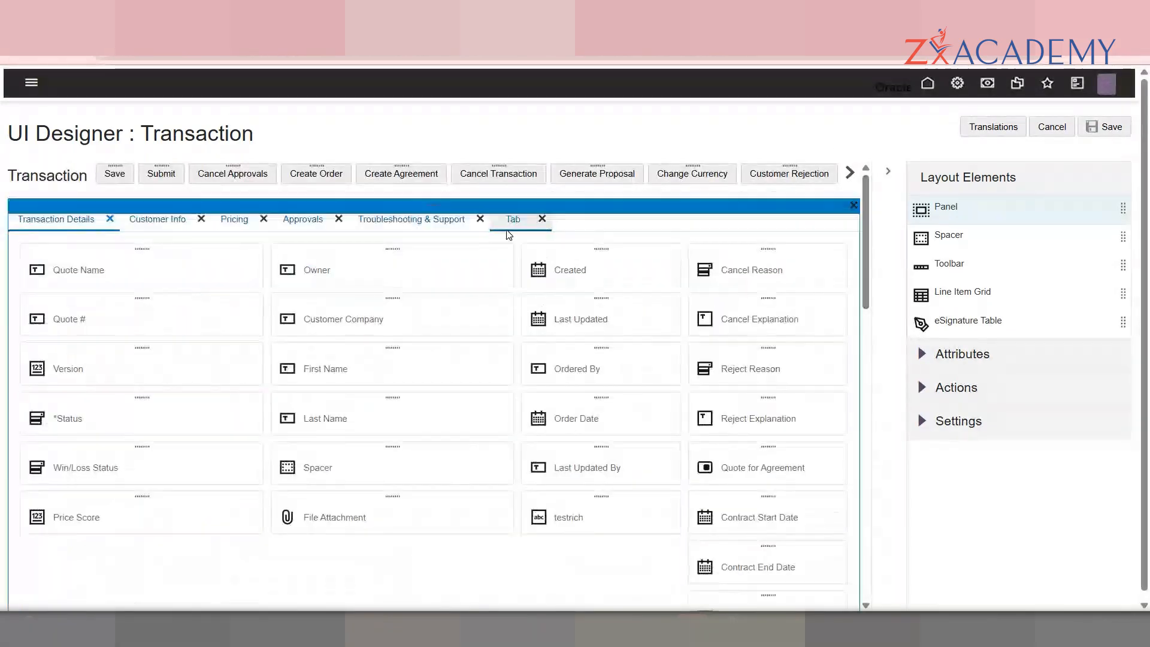
Step: Change the new tab's label from Tab to DEMO in its settings
left_click(515, 226)
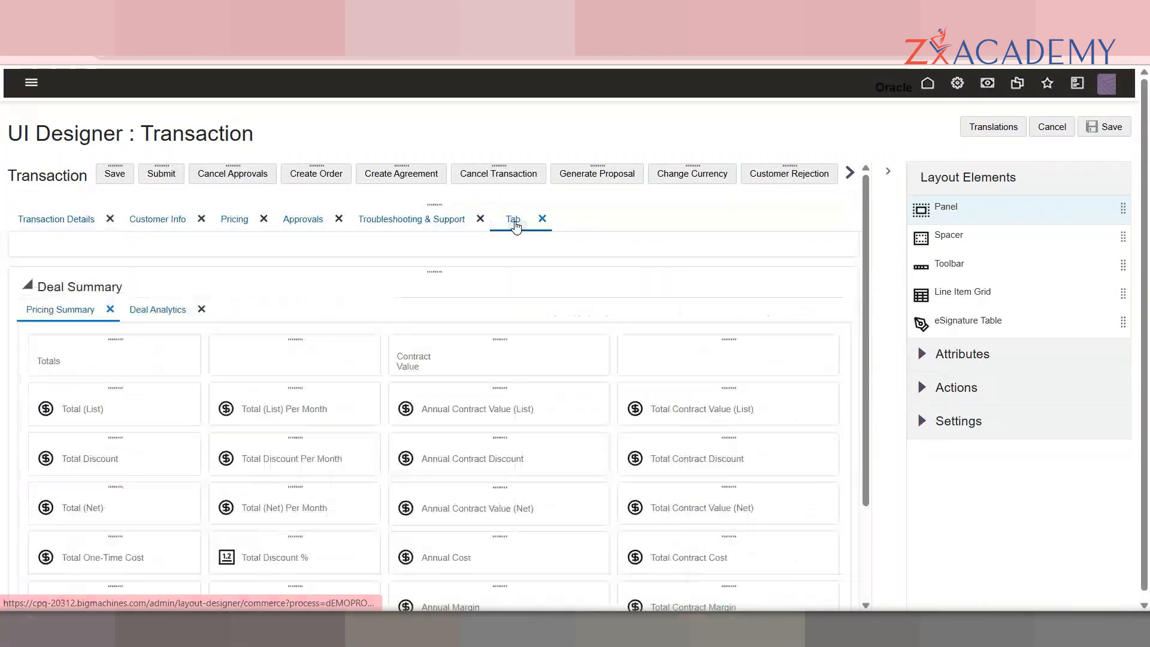
left_click(925, 421)
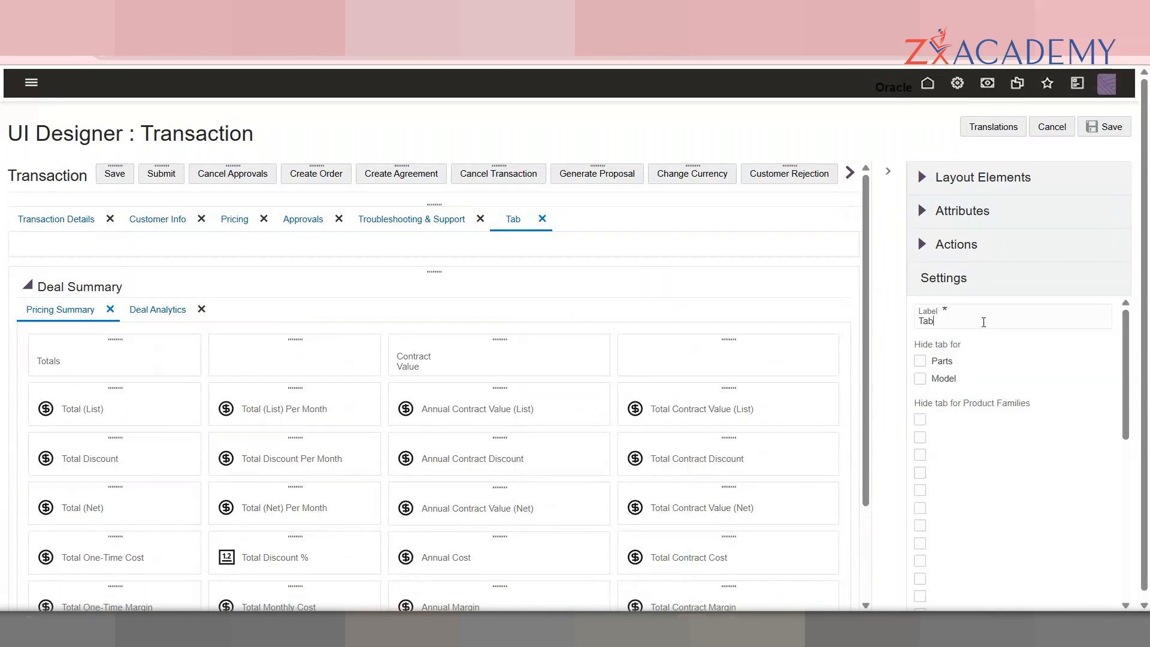
left_click_drag(977, 323, 887, 327)
key("BackSpace")
type("DEMO")
left_click(968, 364)
Step: Select the Deal Summary panel and the tab container, then show the transaction attributes list
left_click(478, 271)
left_click(478, 271)
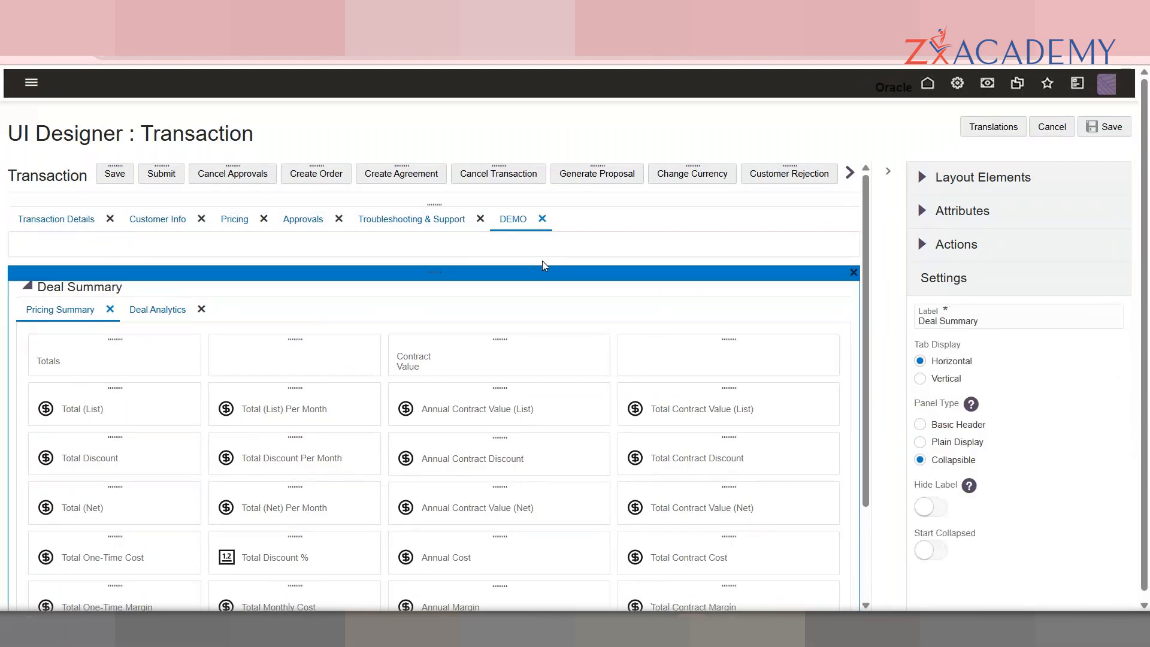
left_click(543, 262)
left_click(544, 248)
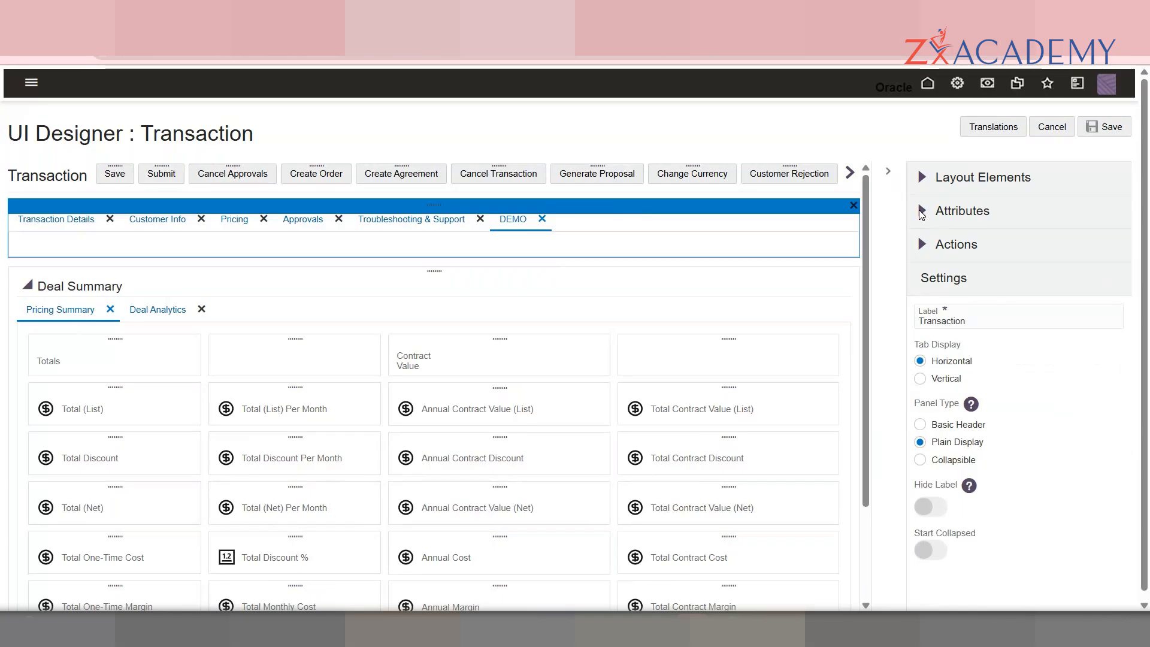
left_click(922, 214)
Step: Search DEMO and drop DEMO ARRAYSET, DEMO BOOLEAN and DEMO CURRENCY onto the DEMO tab
type("DEMO")
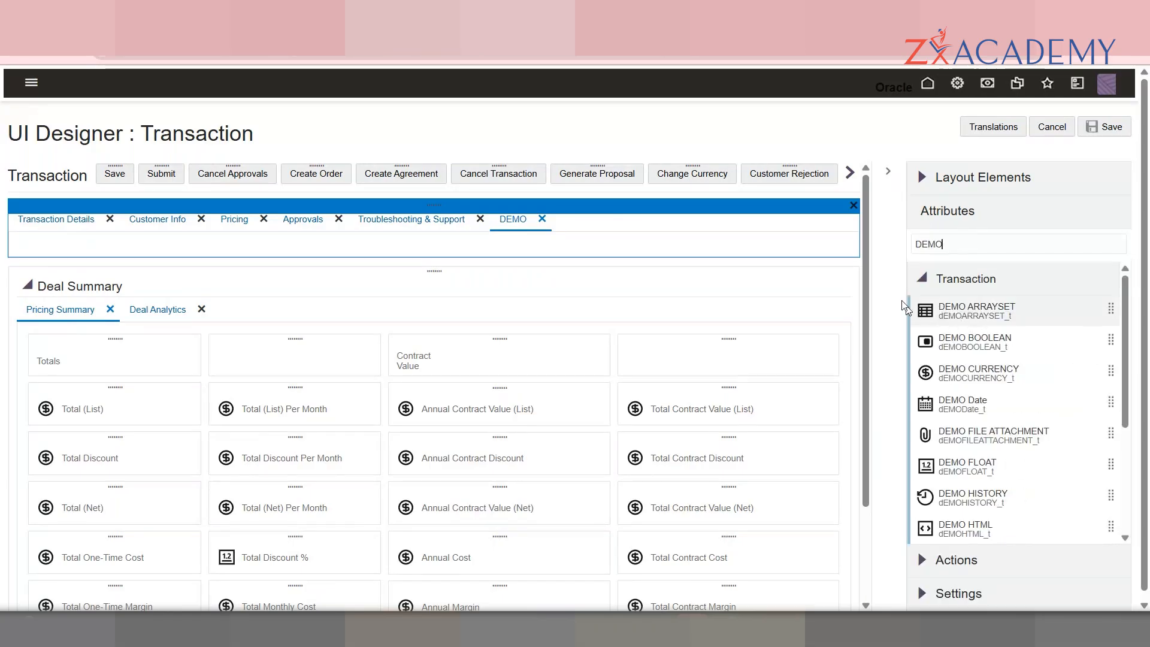
left_click_drag(968, 312, 485, 248)
left_click_drag(970, 319, 198, 474)
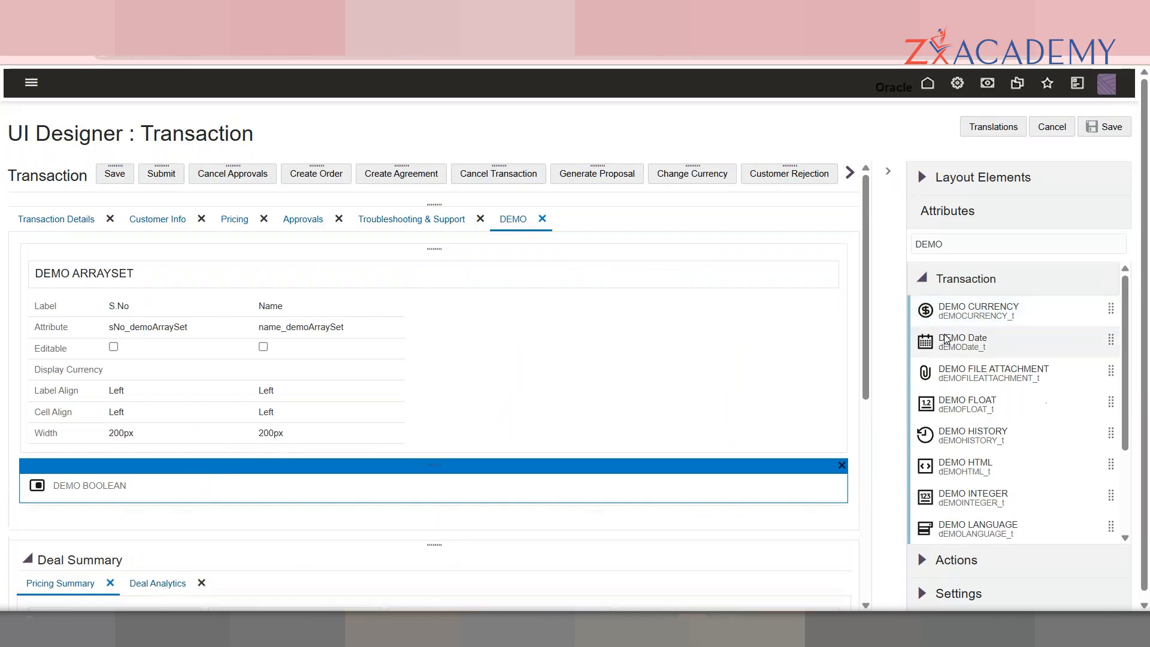
left_click_drag(956, 316, 323, 513)
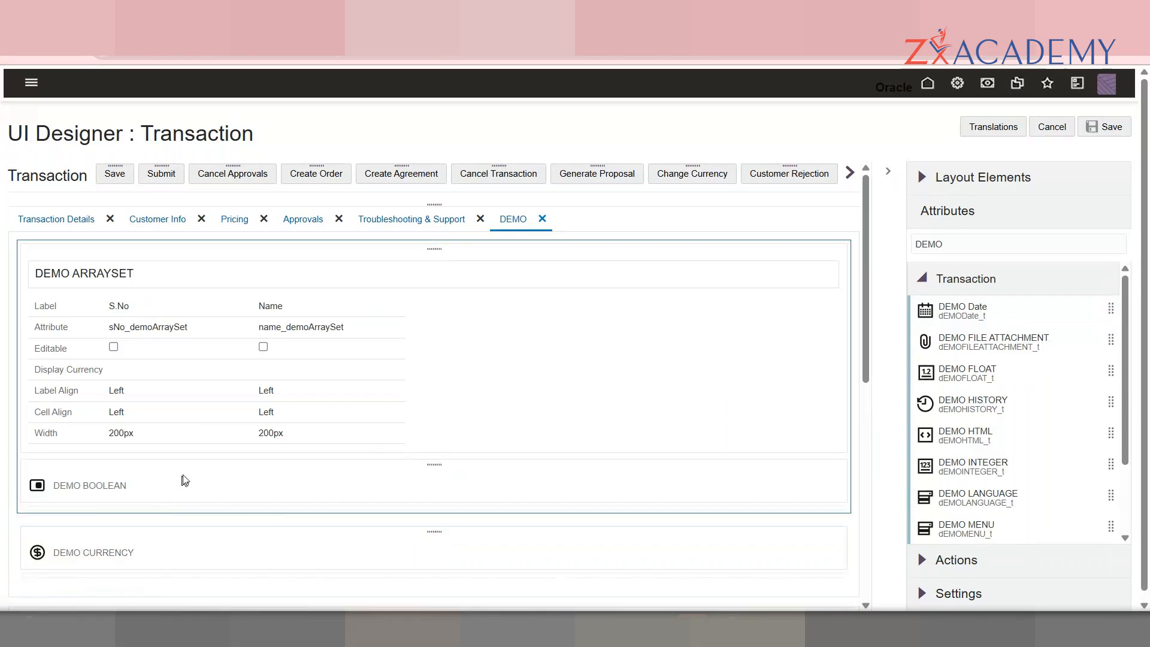
left_click_drag(210, 479, 151, 458)
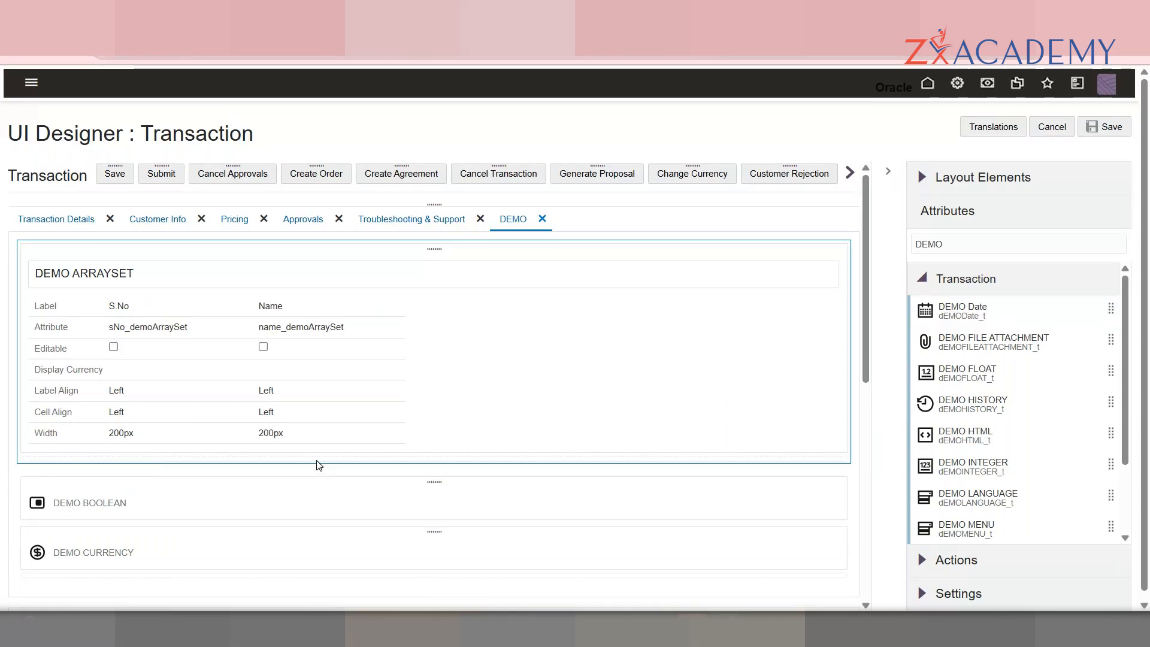
Step: Set the DEMO ARRAYSET grid's S.No column width to 200px, matching the Name column
left_click(101, 446)
left_click(103, 463)
left_click(161, 441)
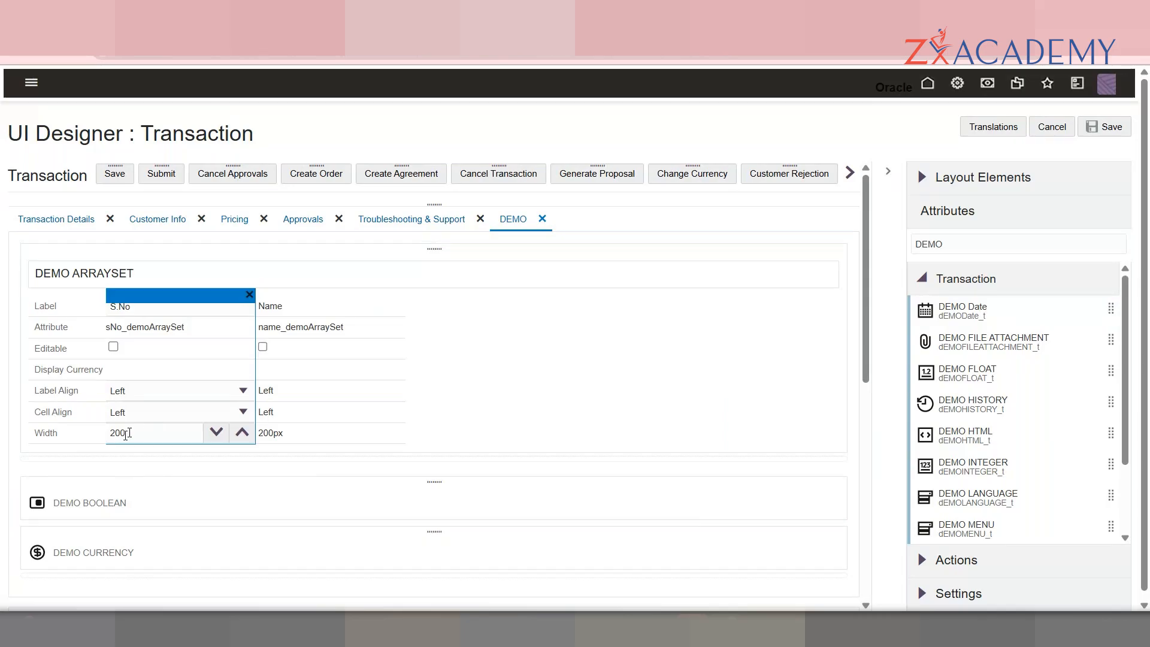
left_click(103, 469)
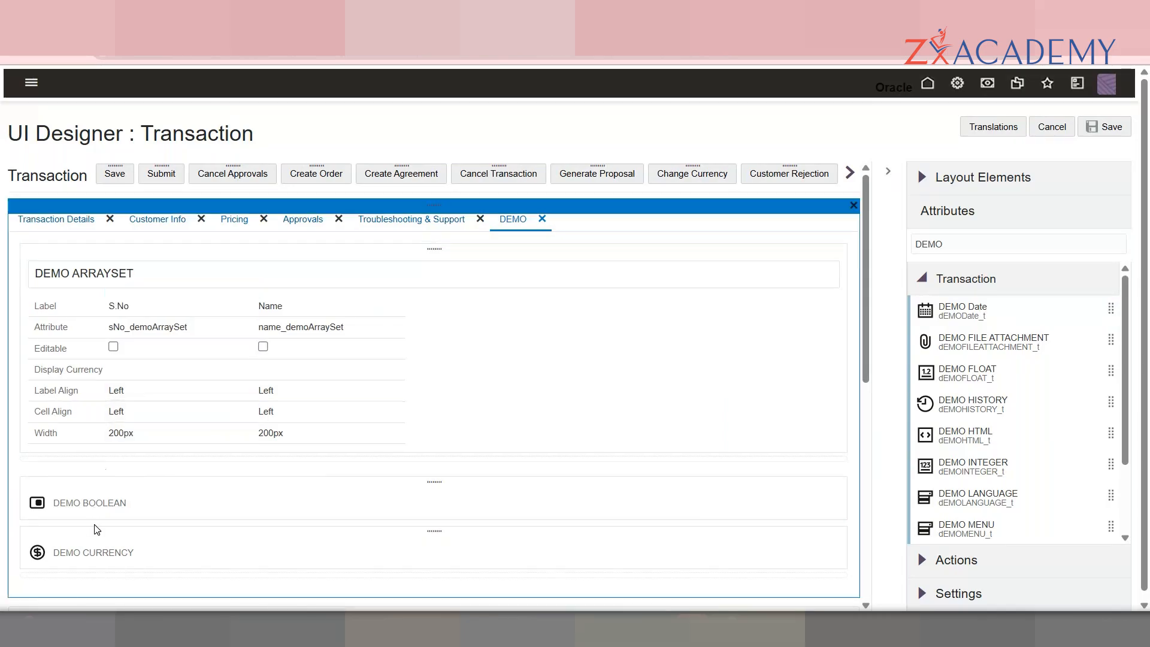
Step: Show the layout elements list and reposition the DEMO CURRENCY field within the BOOLEAN group
left_click(85, 573)
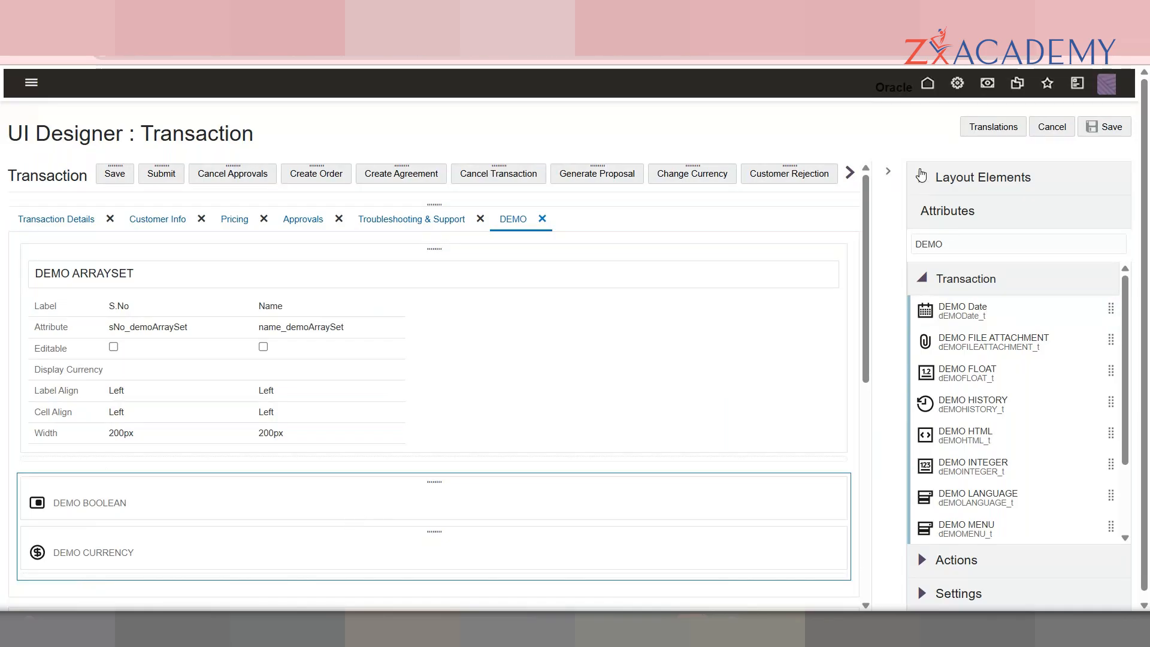
left_click(922, 175)
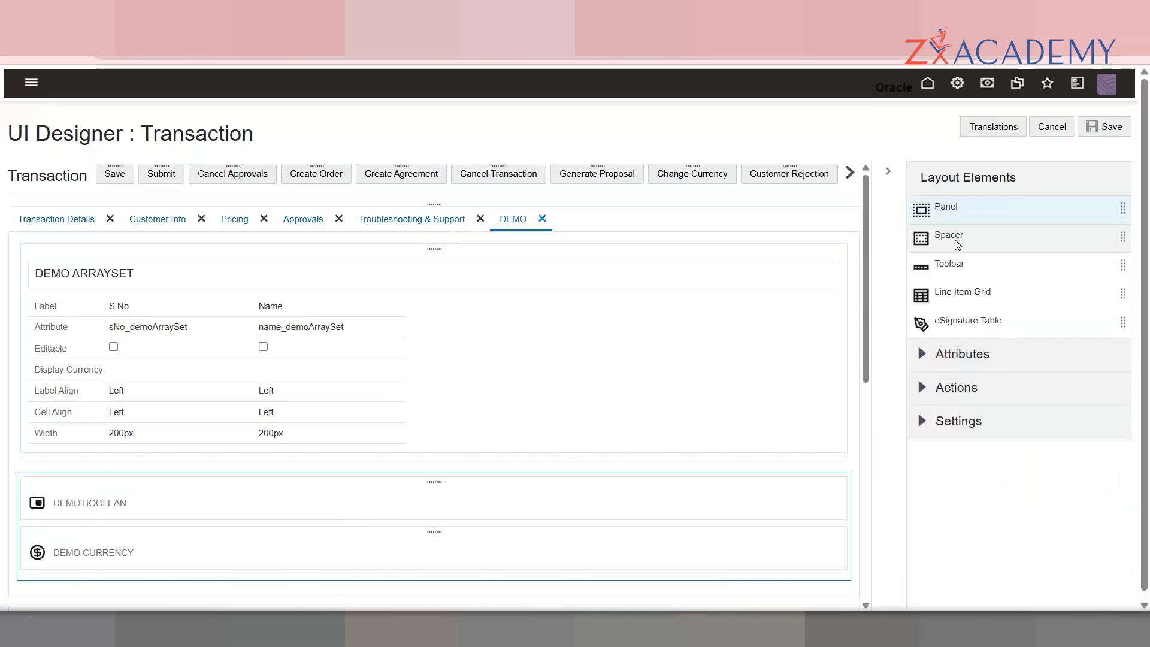
left_click_drag(229, 532, 329, 542)
left_click(216, 497)
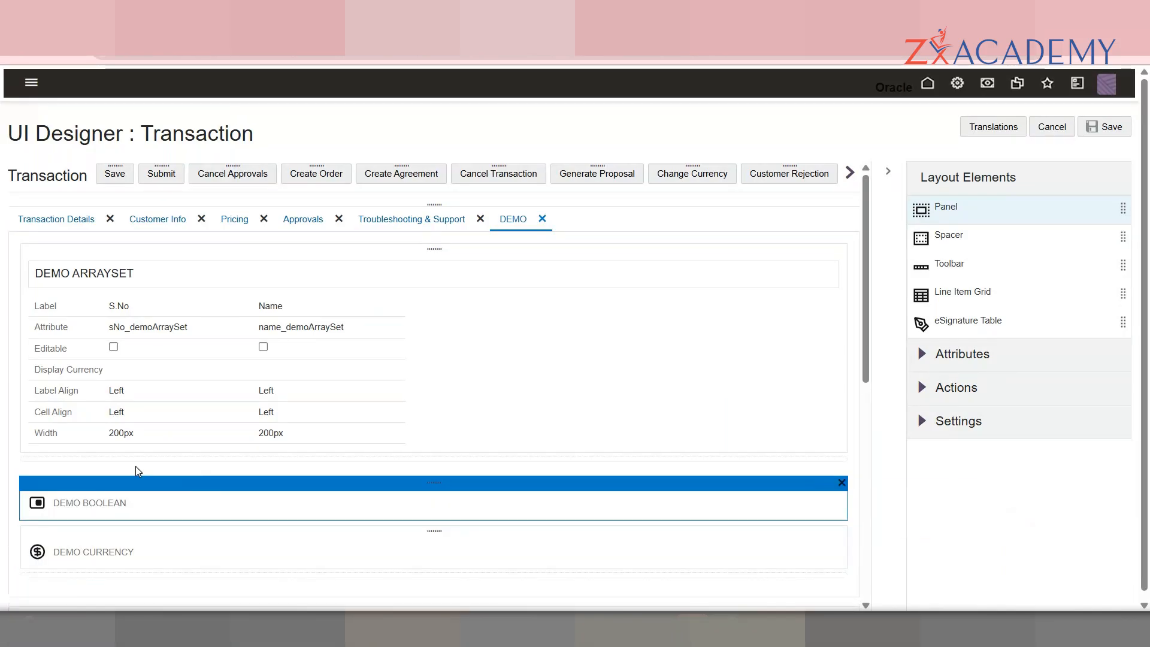
left_click(116, 473)
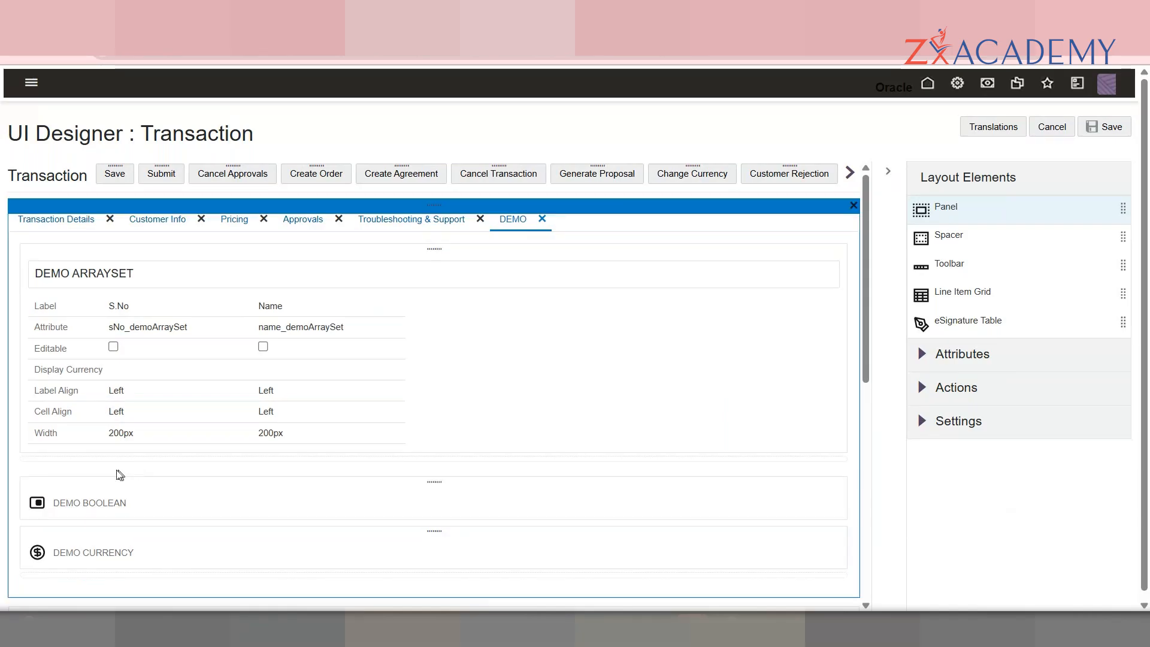
Step: Narrow the DEMO BOOLEAN and CURRENCY group's column width and widen its label width to 41%
left_click(58, 577)
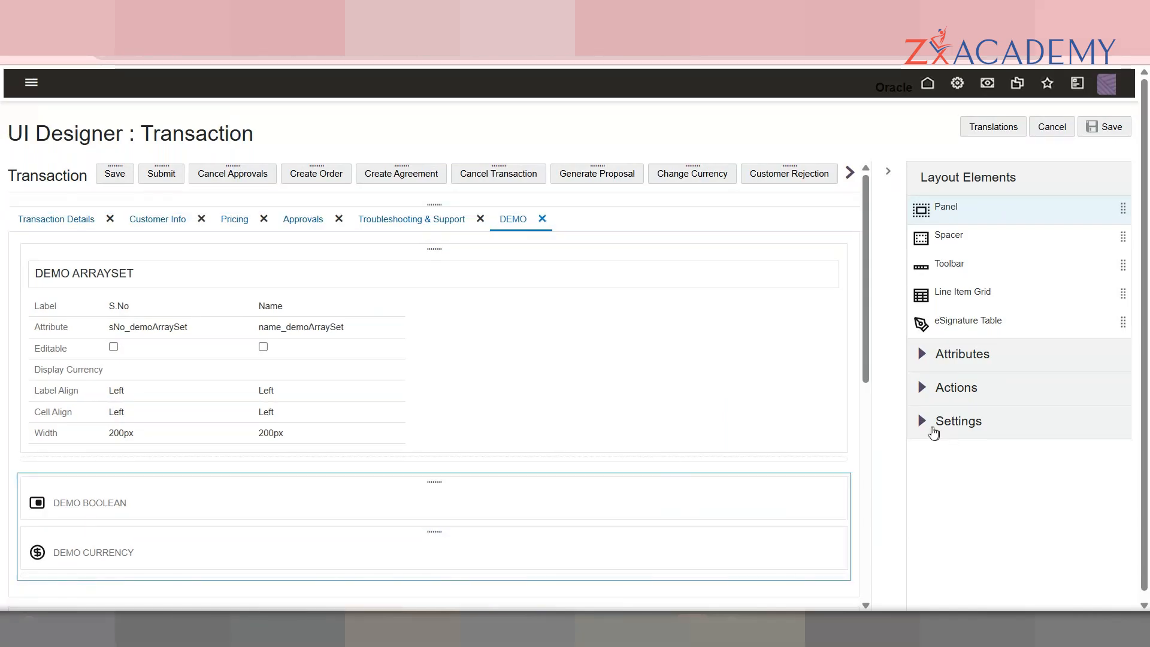
left_click(930, 426)
mouse_move(991, 403)
mouse_move(1066, 378)
left_mouse_down()
mouse_move(997, 380)
mouse_move(1072, 383)
left_mouse_up()
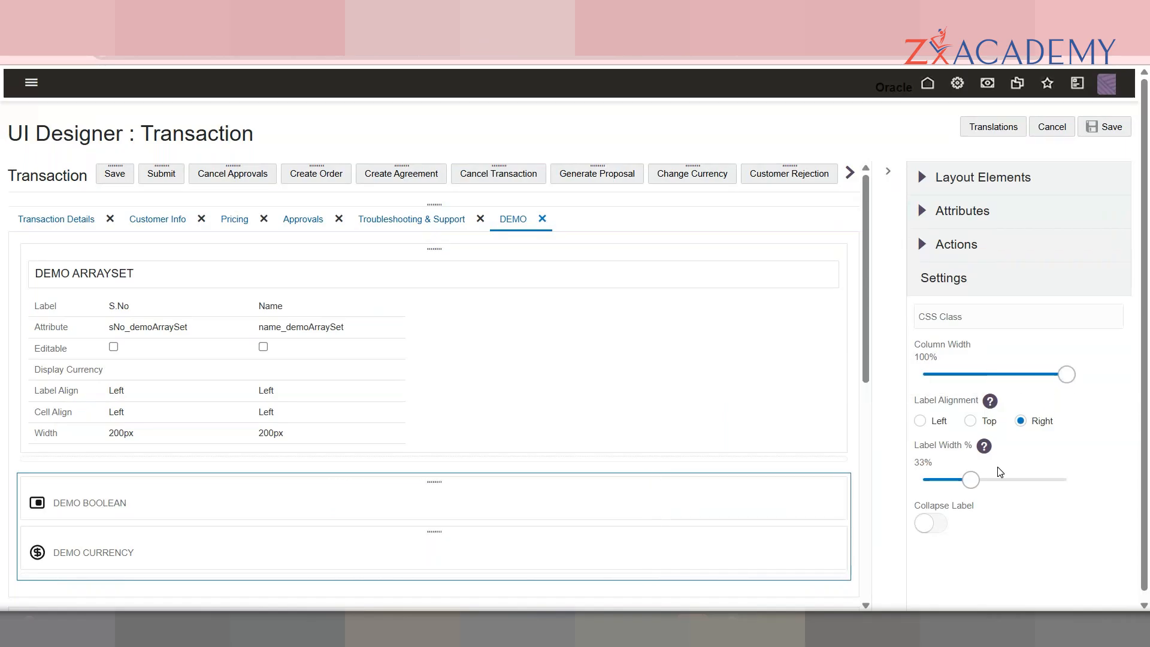
mouse_move(974, 478)
left_mouse_down()
mouse_move(938, 479)
mouse_move(997, 479)
mouse_move(971, 480)
left_mouse_up()
left_click(1050, 375)
left_click(1009, 376)
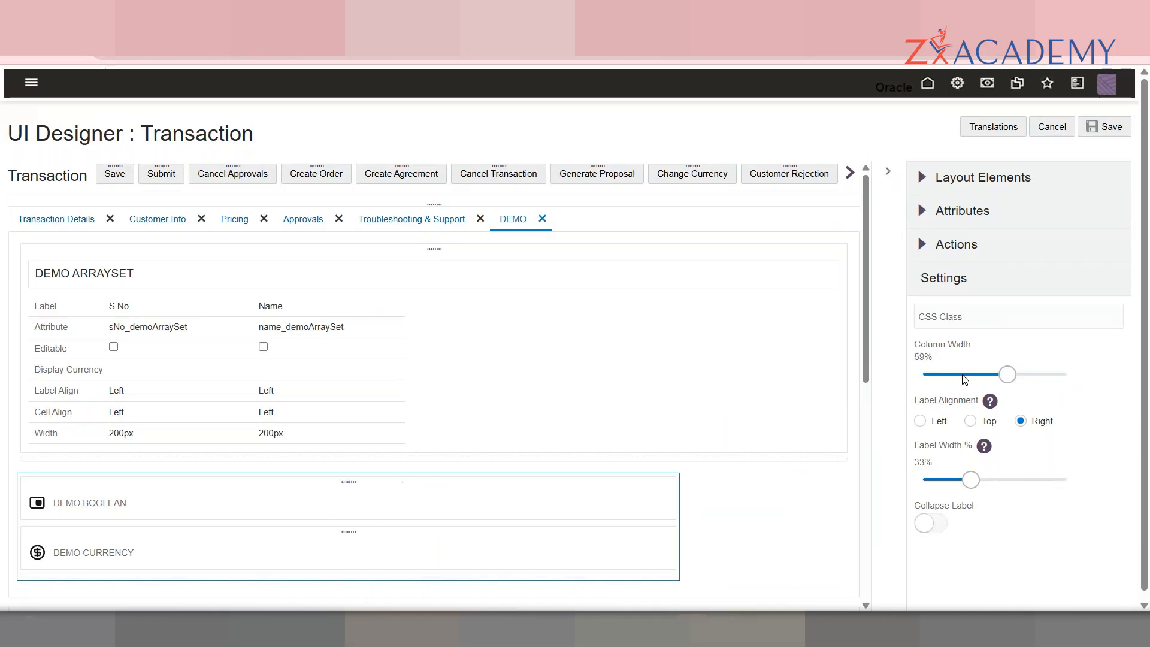
left_click_drag(1008, 379, 947, 378)
Step: Place DEMO CURRENCY beside DEMO BOOLEAN and review its CSS class and label settings
left_click_drag(473, 530, 552, 519)
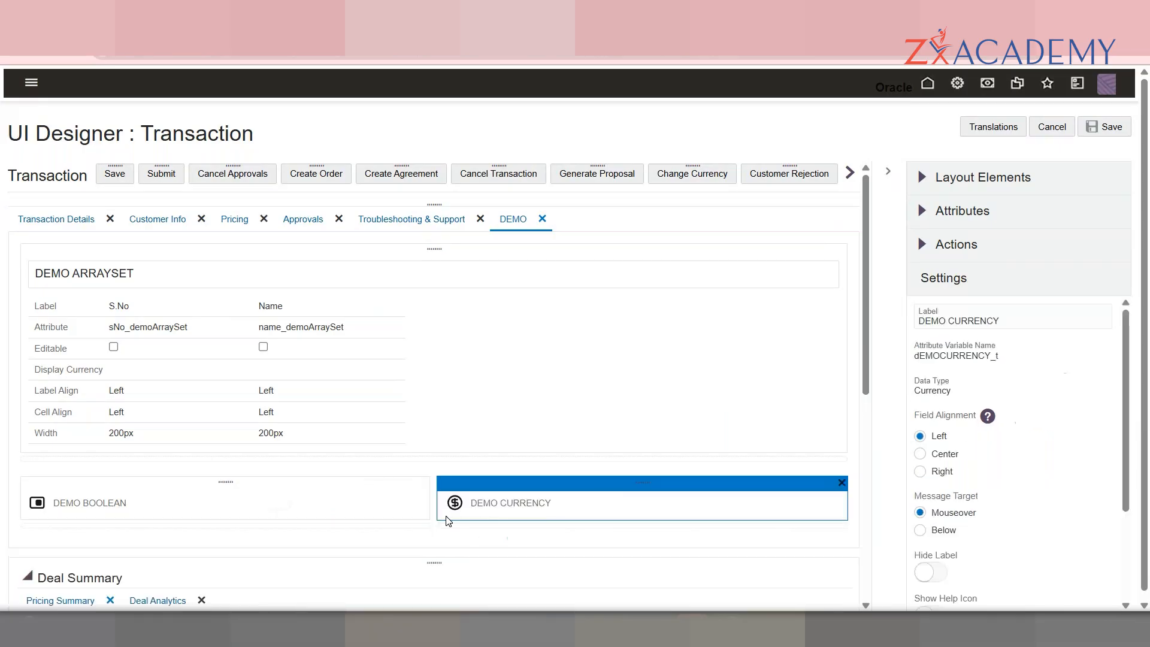
left_click(420, 529)
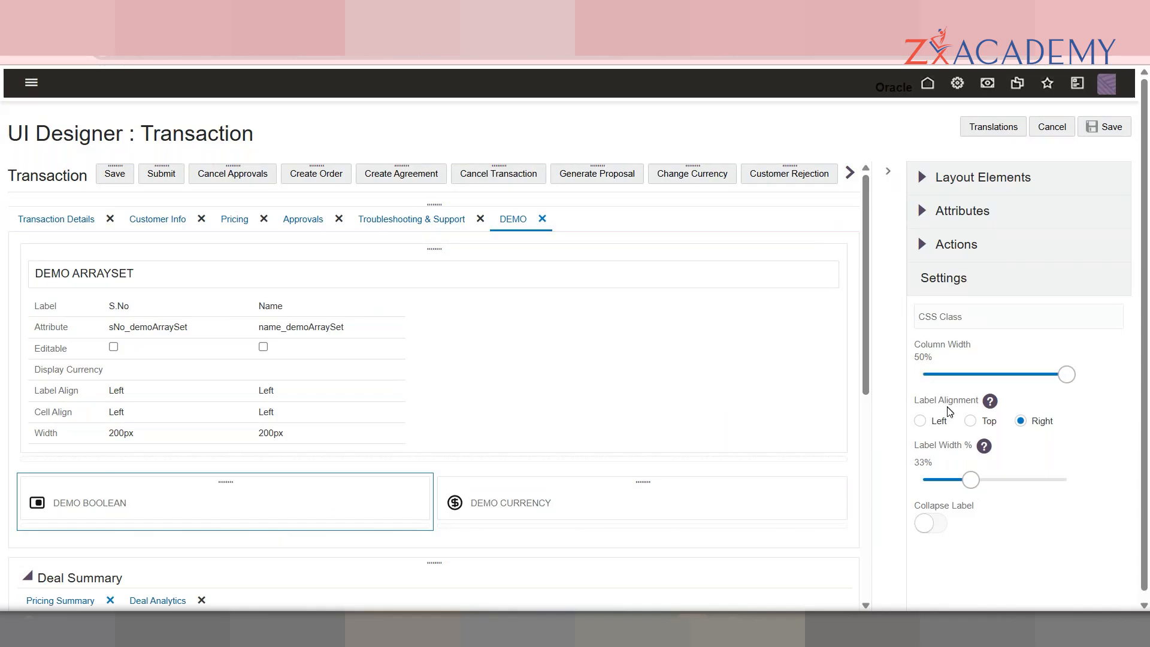
left_click(951, 319)
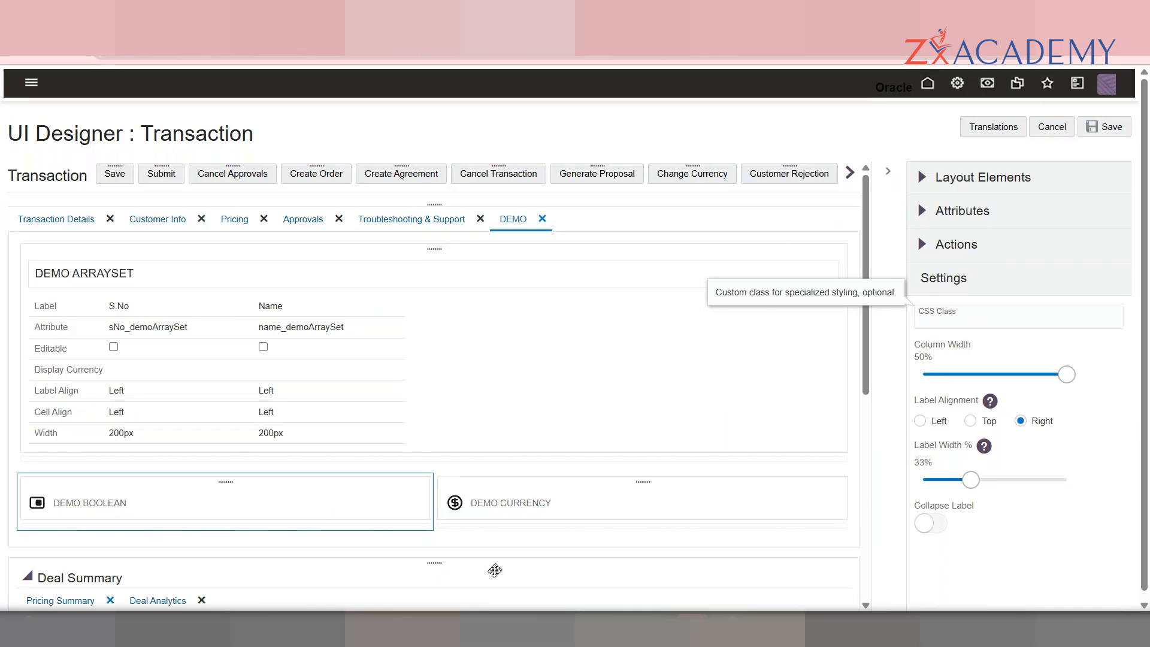
left_click(497, 526)
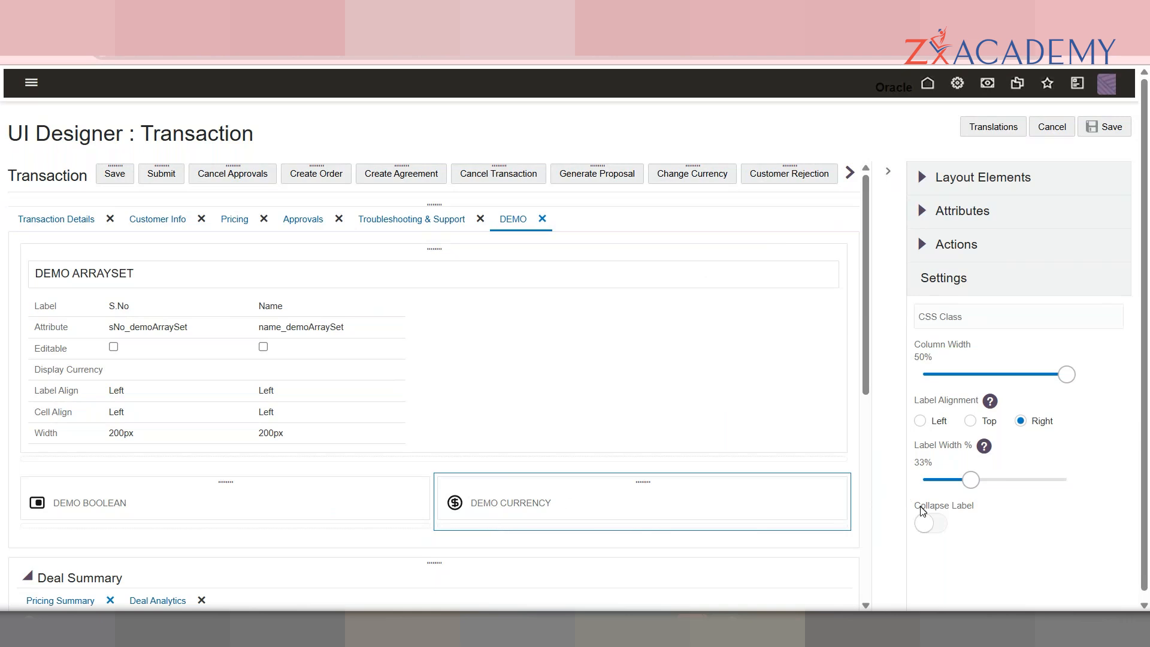
left_click(926, 518)
left_click(927, 519)
left_click_drag(865, 346, 879, 411)
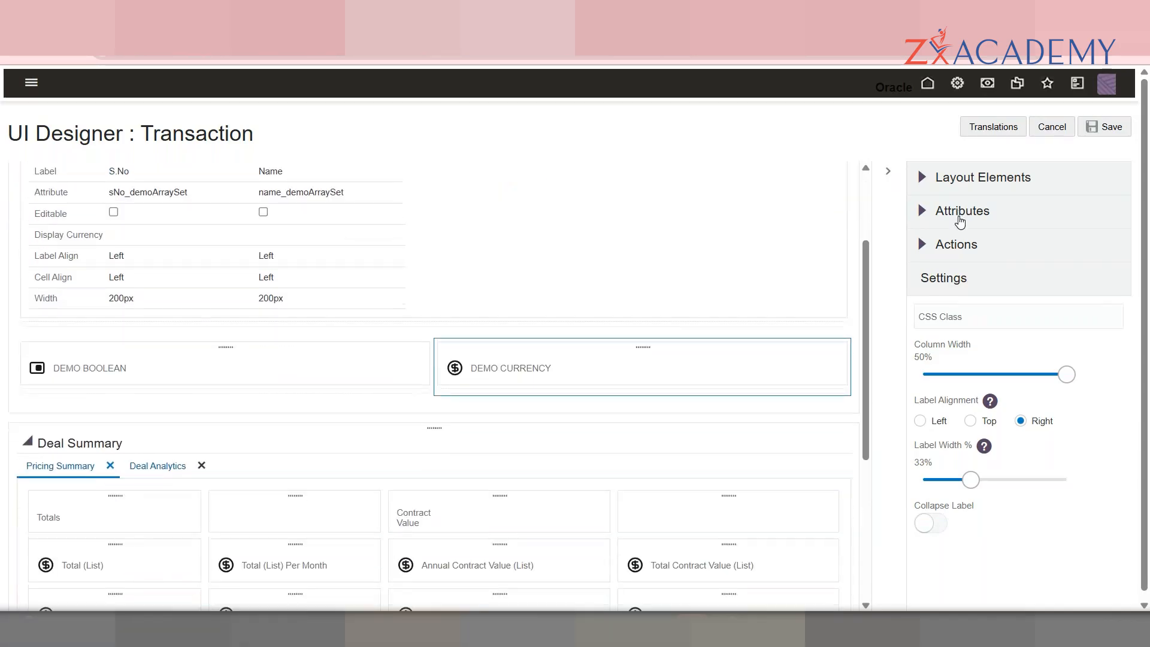
Step: Add DEMO Date, FILE ATTACHMENT, FLOAT, HISTORY, HTML, INTEGER and LANGUAGE to the DEMO tab in pairs
left_click(961, 220)
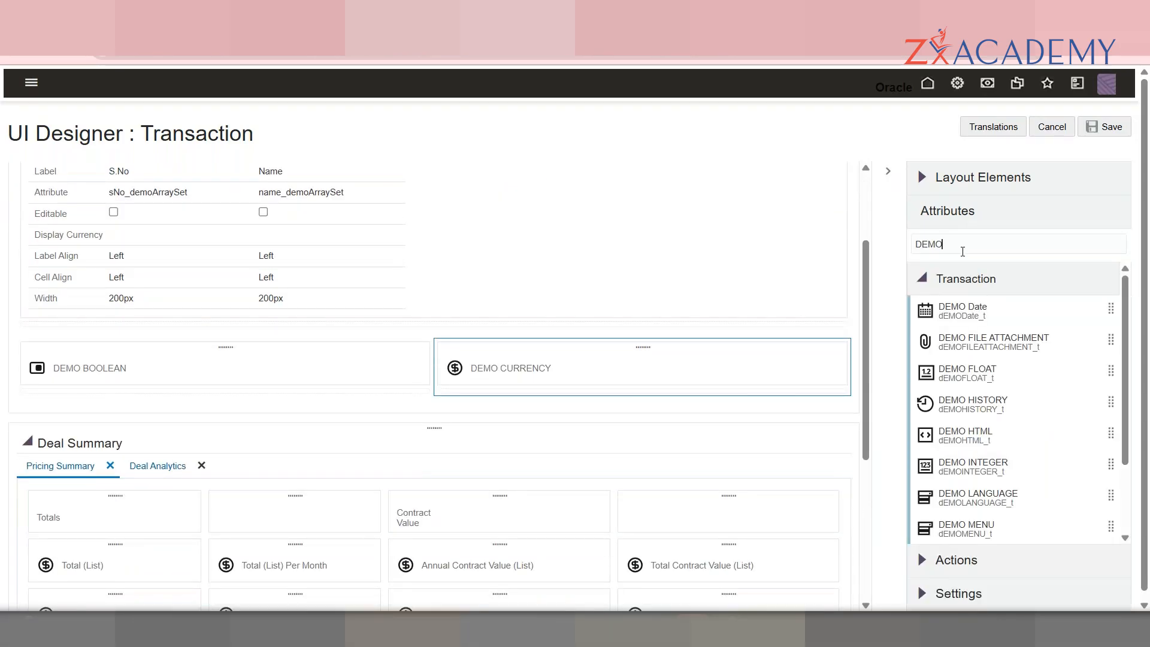
left_click_drag(973, 299, 255, 398)
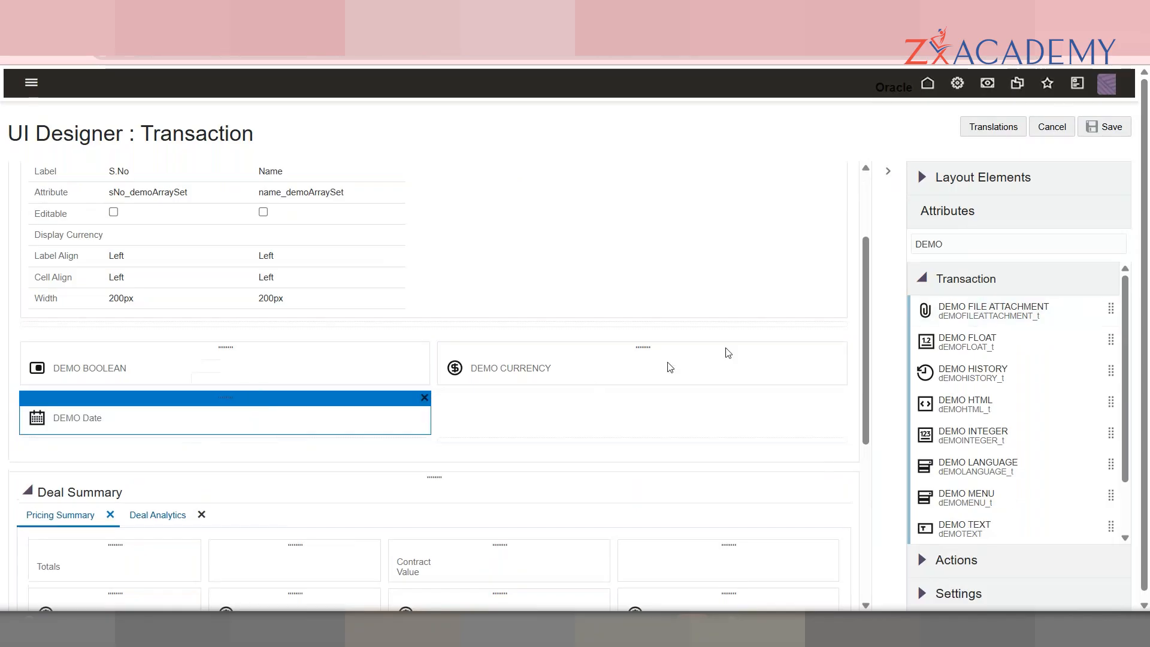
left_click_drag(1030, 300, 541, 420)
left_click_drag(1017, 317, 387, 456)
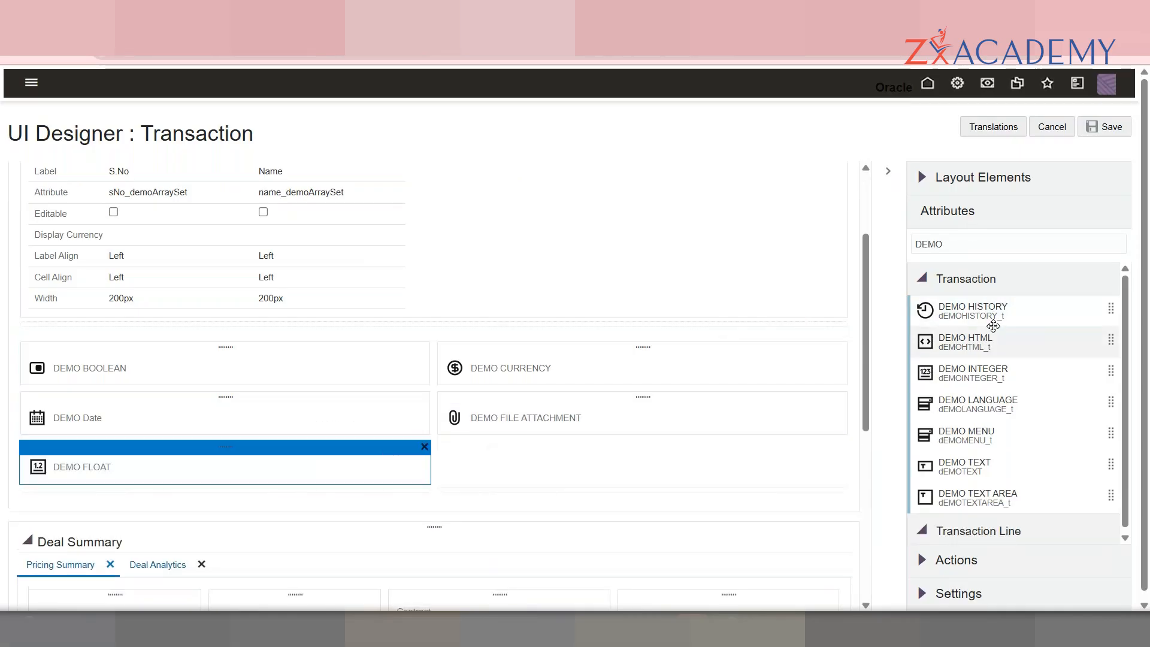
left_click_drag(1009, 311, 689, 465)
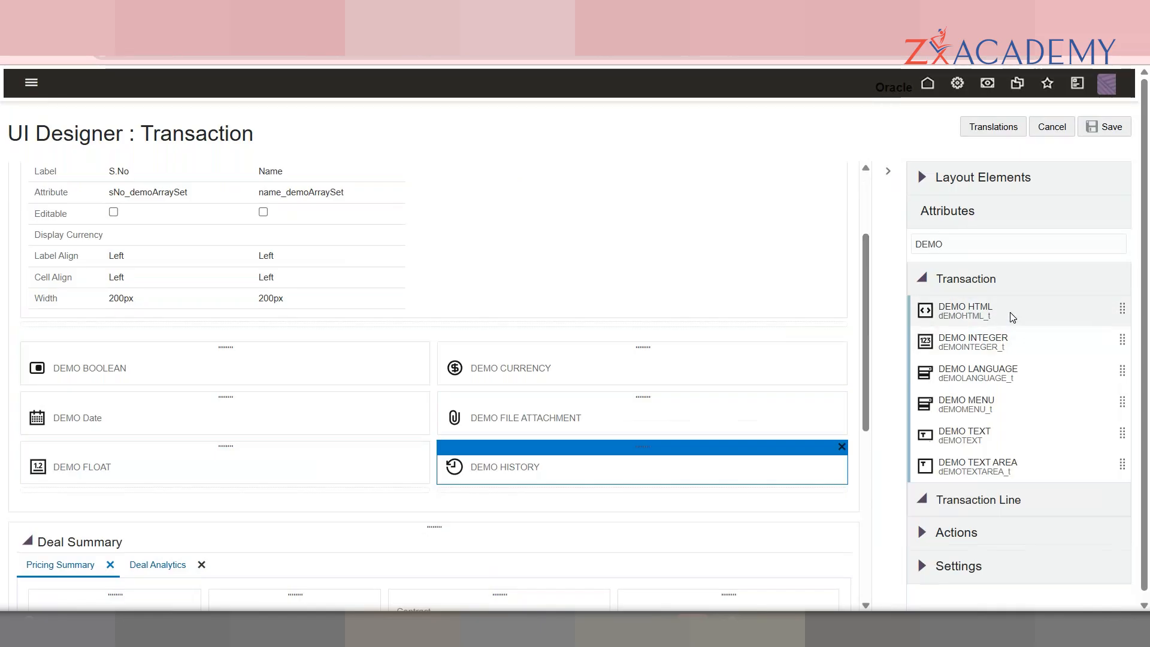
left_click_drag(1011, 313, 258, 498)
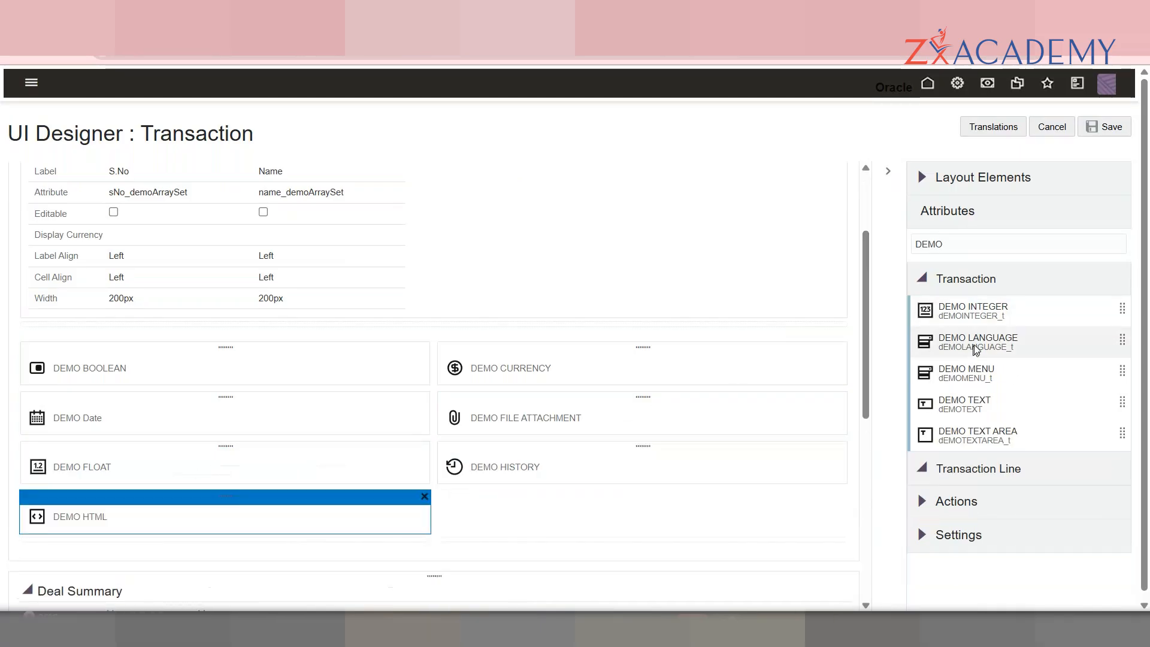
left_click_drag(993, 309, 565, 506)
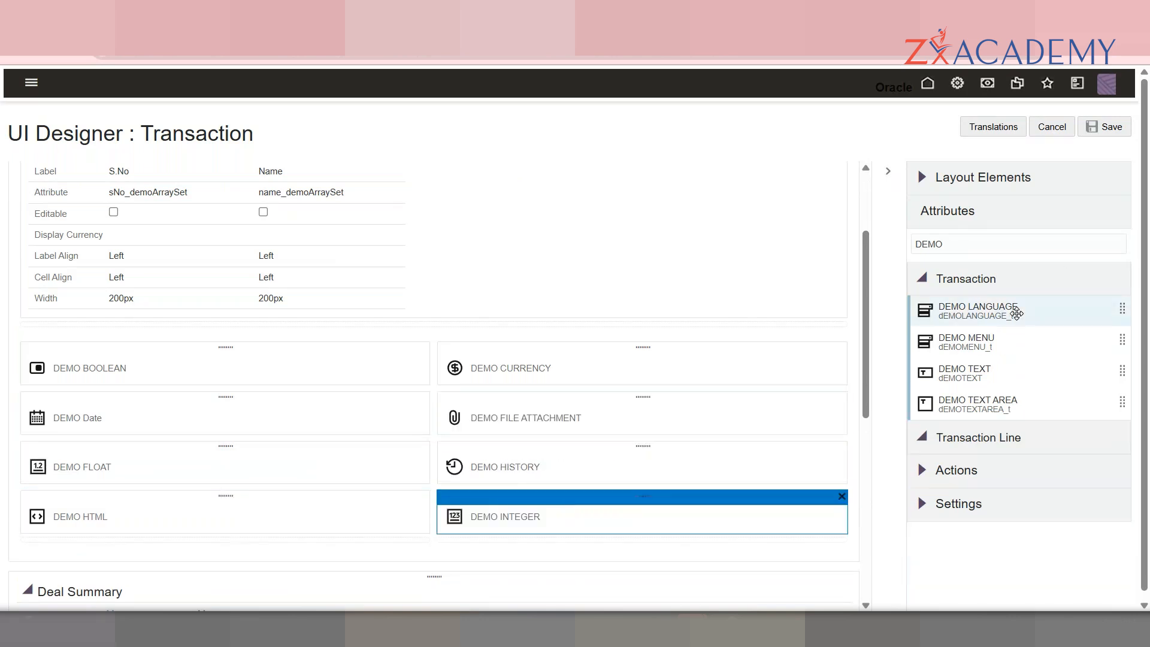
left_click_drag(957, 306, 290, 530)
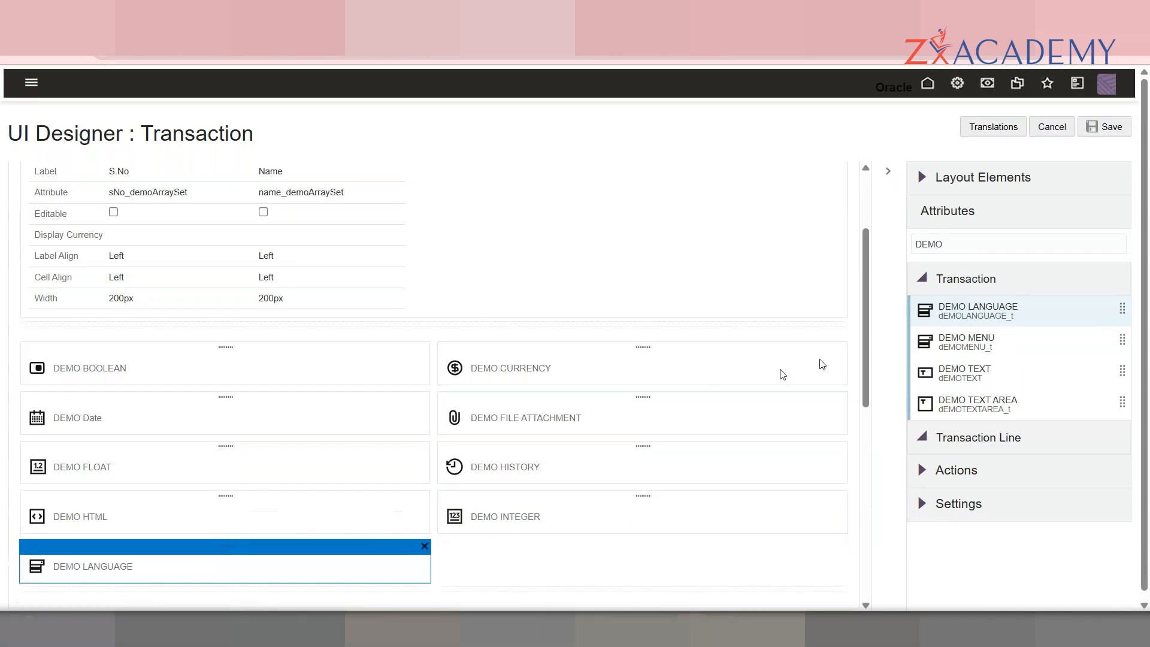
Step: Add DEMO MENU, TEXT and TEXT AREA to the DEMO tab, then save the layout
left_click(1020, 278)
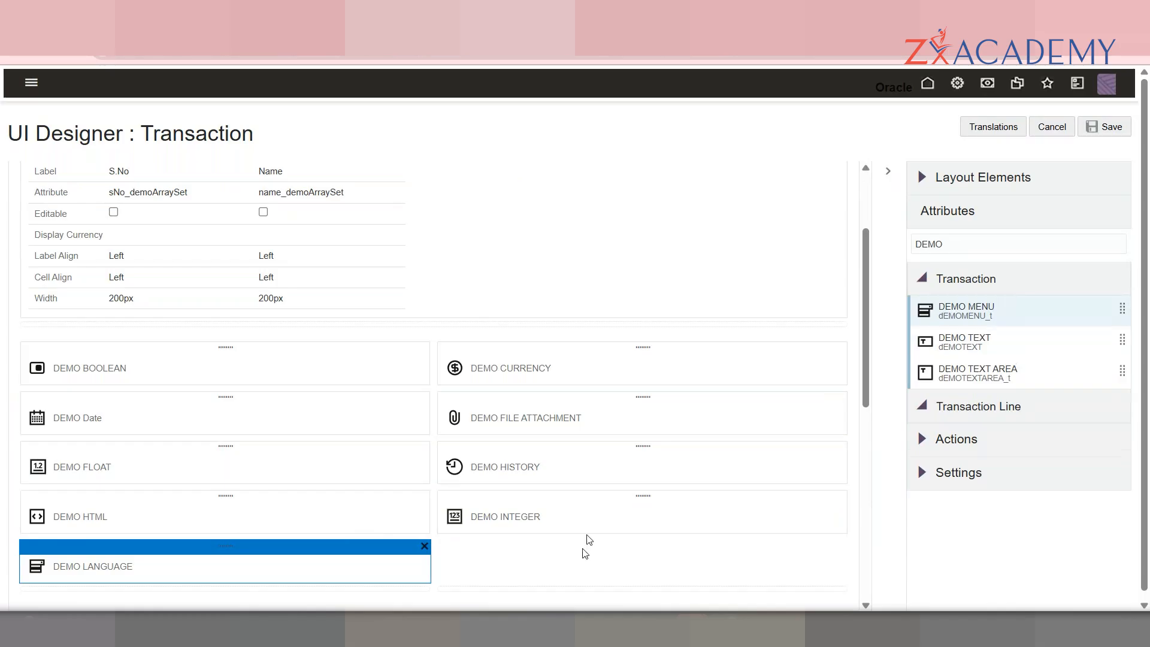
left_click_drag(974, 312, 551, 560)
scroll(865, 378, "down", 4)
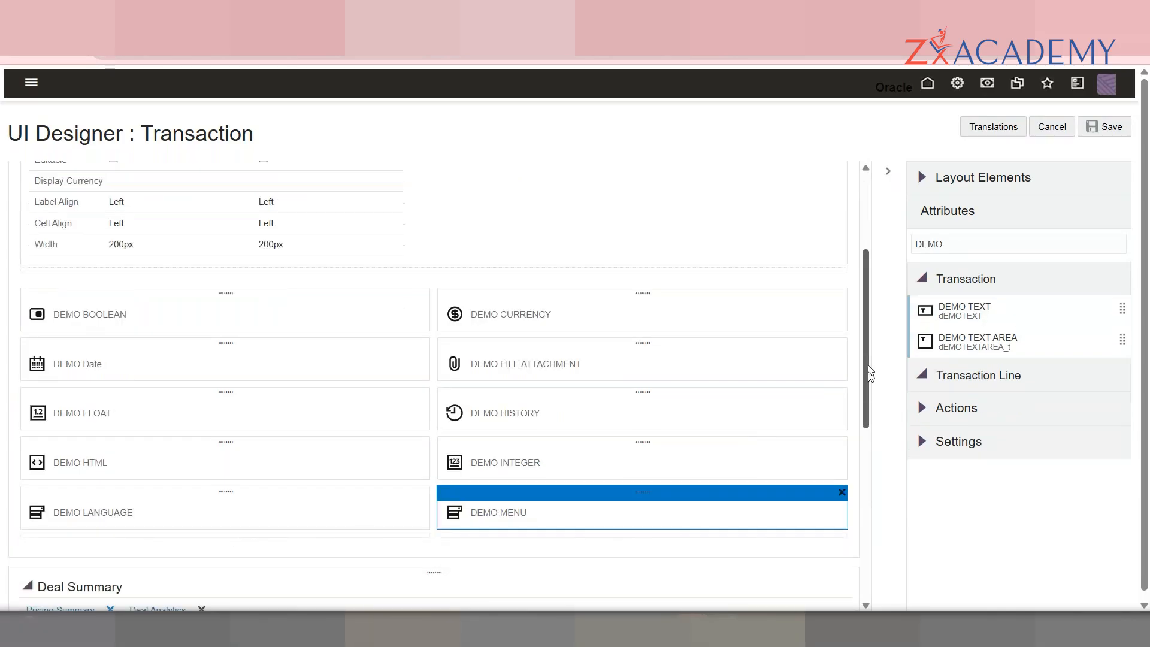
left_click_drag(995, 322, 303, 380)
left_click_drag(965, 317, 541, 386)
left_click_drag(867, 338, 860, 224)
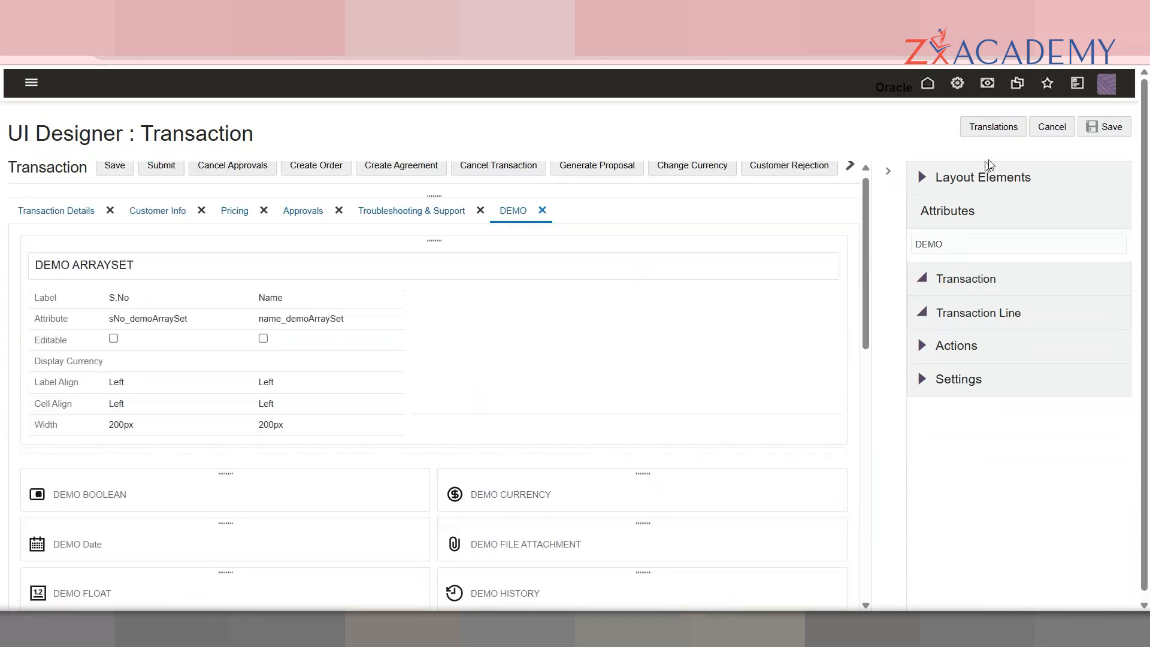
left_click(1112, 127)
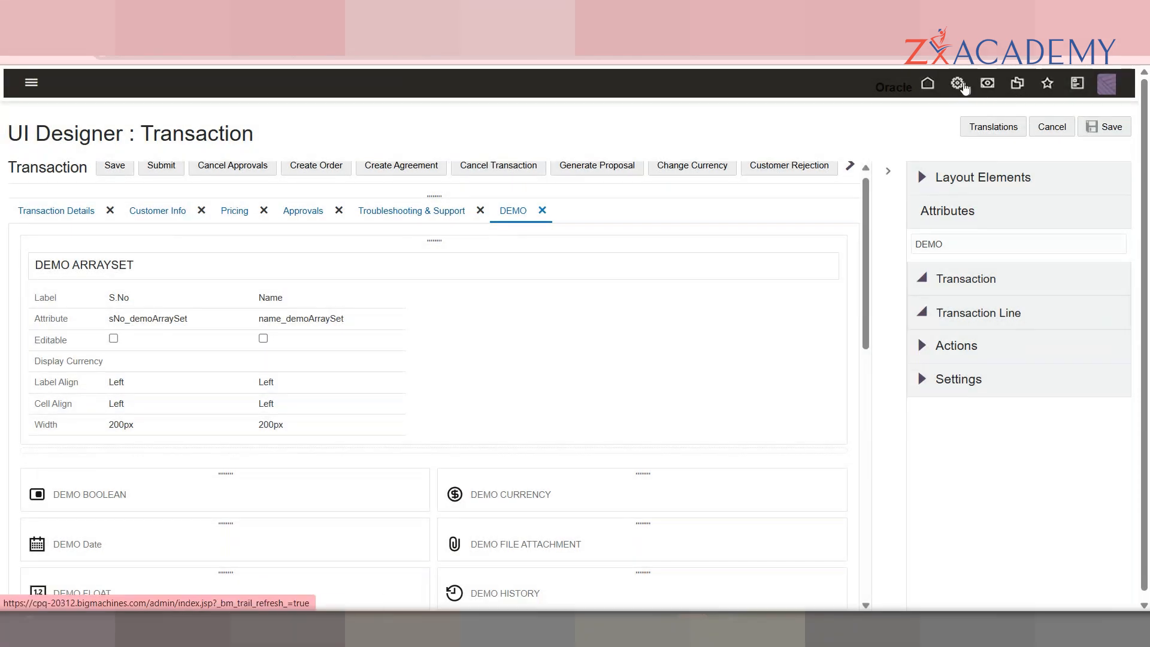
Step: From Admin, open the Transaction attribute list and view the Invoice To Attributes fields
left_click(942, 84)
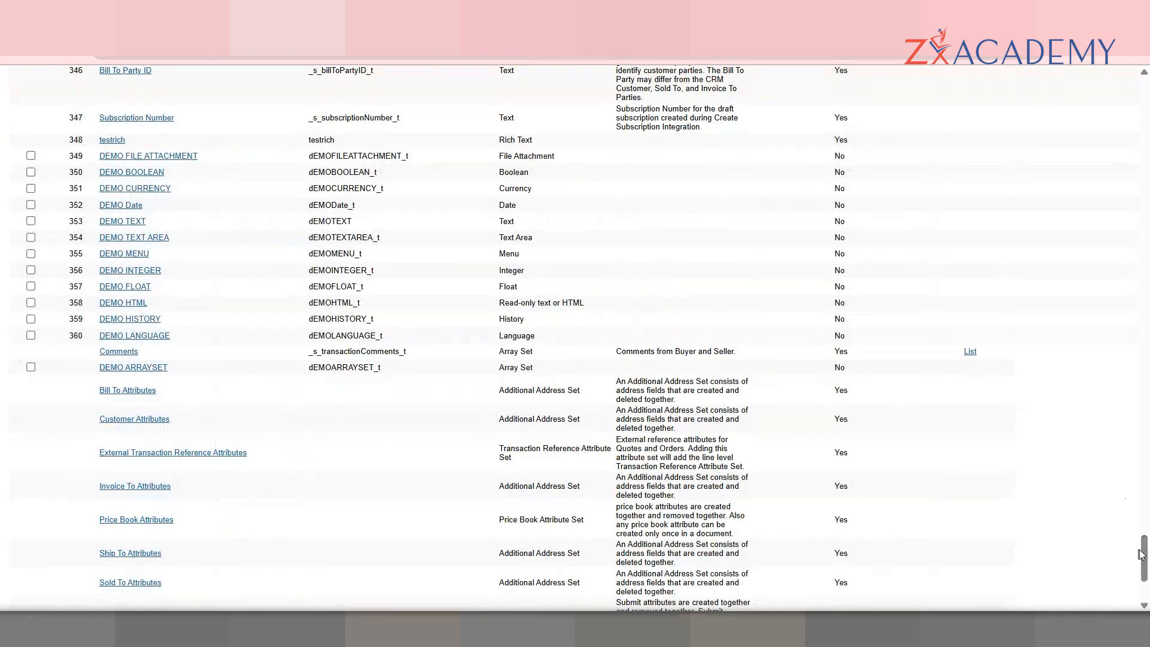
left_click_drag(1145, 560, 1145, 574)
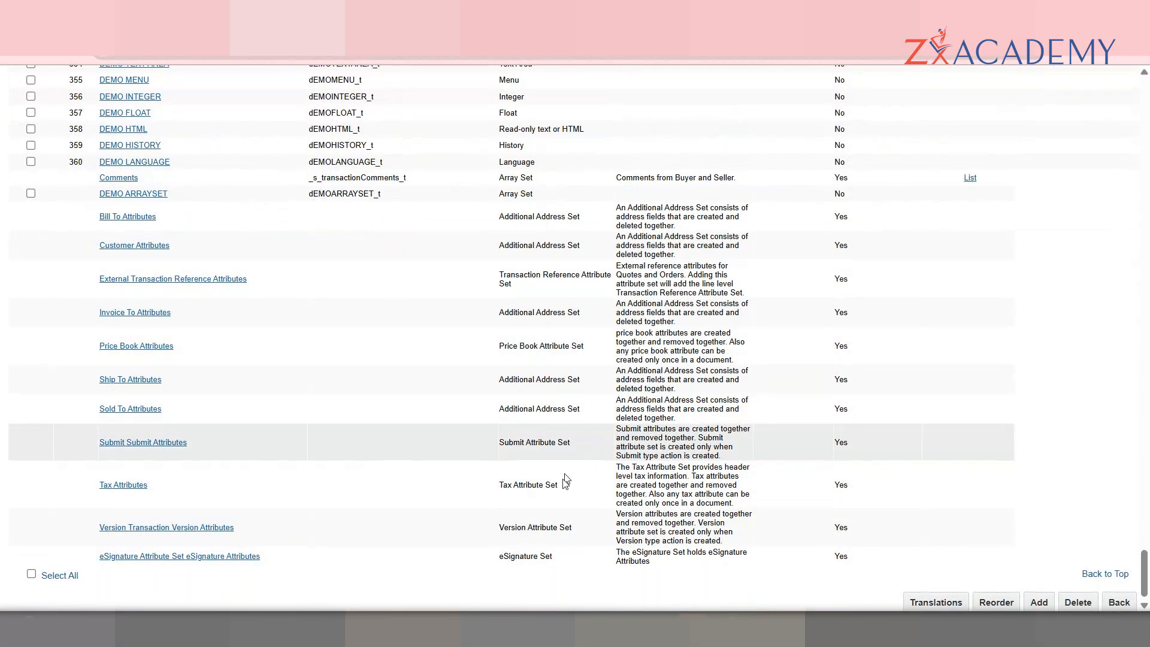
double_click(526, 312)
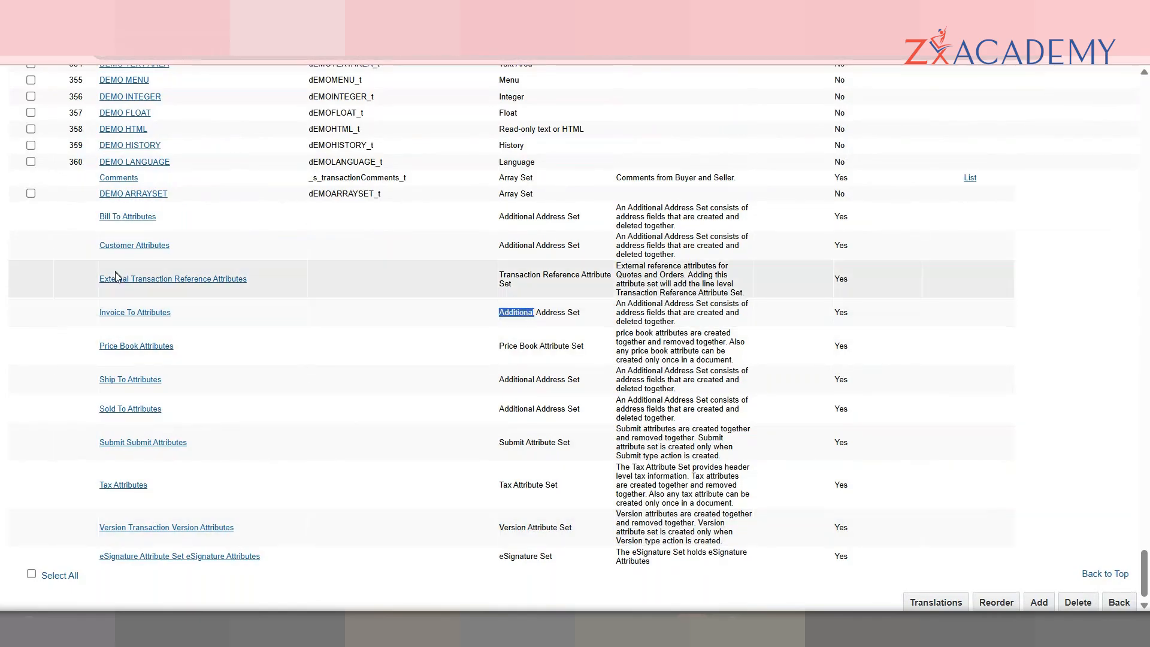
left_click(159, 313)
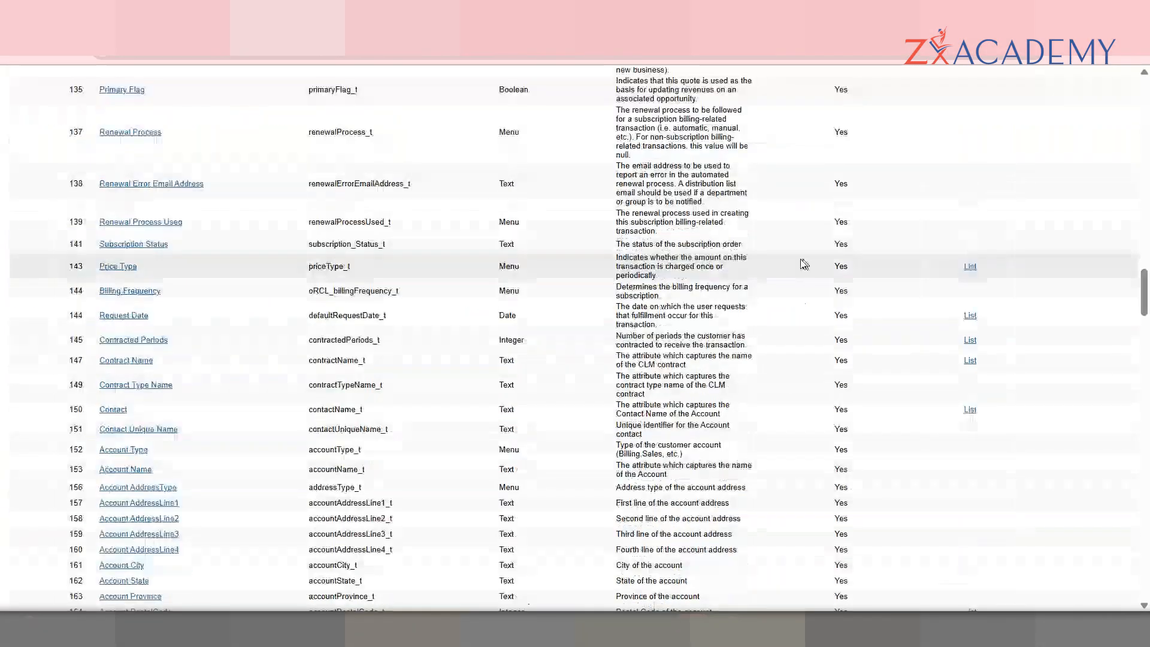
Step: Search the attribute list for Bill To, then for Address Set
key("ctrl+f")
type("Bill T")
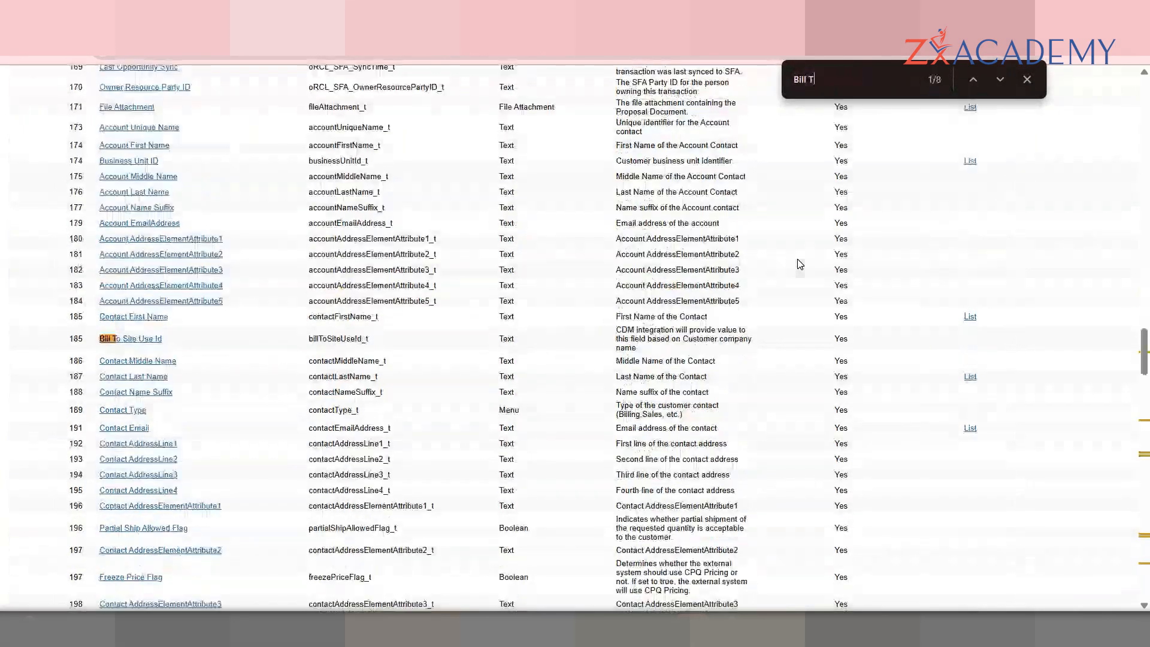
type("O/s")
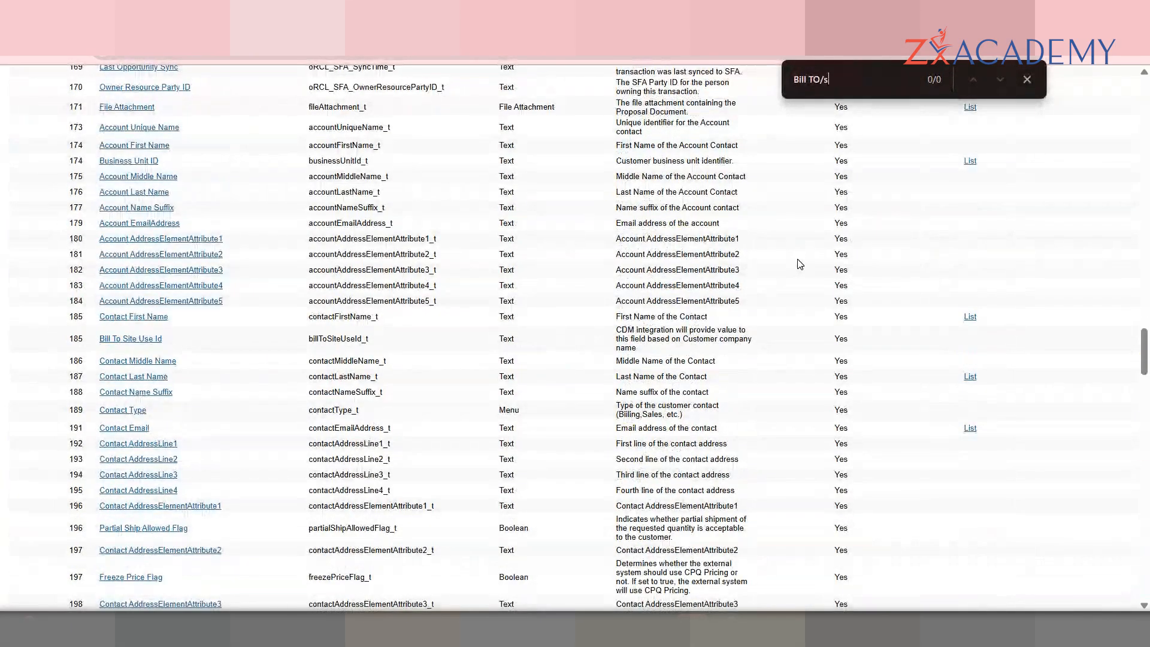
key("BackSpace")
key("BackSpace")
key("BackSpace")
type("To")
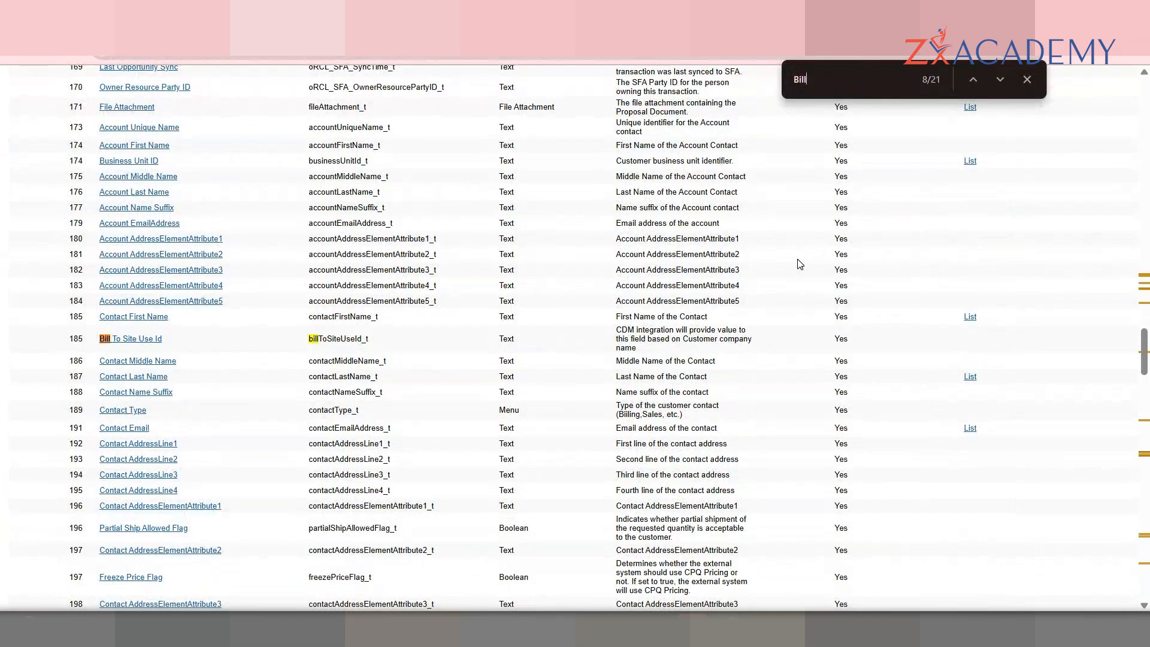
type("/")
key("BackSpace")
key("BackSpace")
key("BackSpace")
key("BackSpace")
key("BackSpace")
key("BackSpace")
key("BackSpace")
type("Address Set")
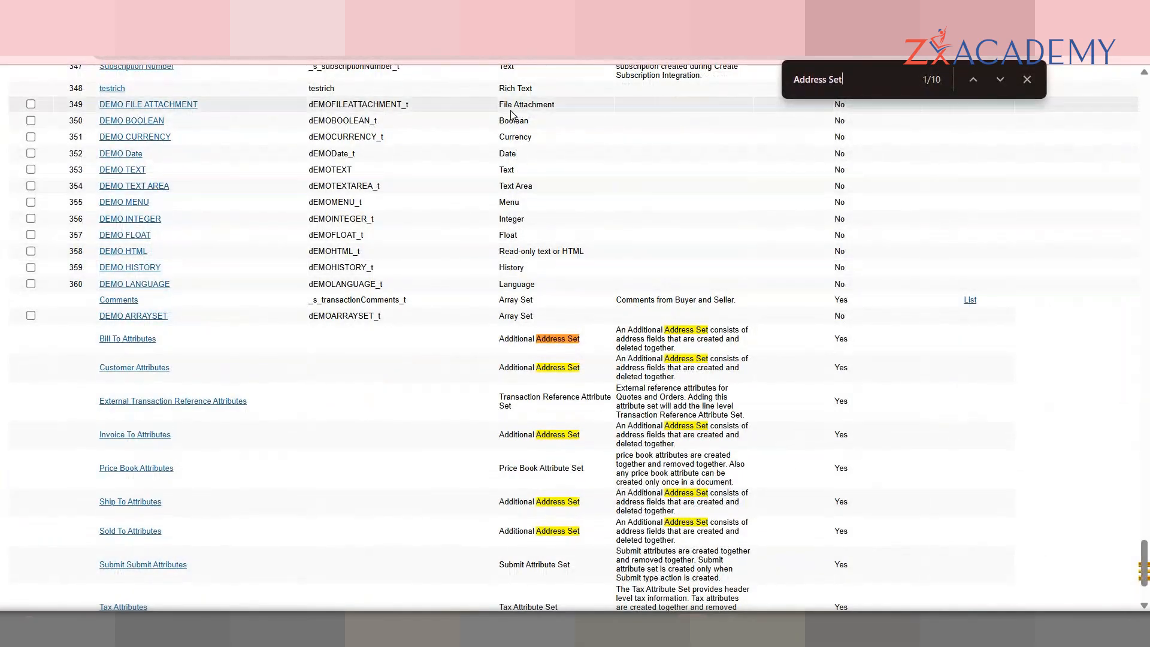
left_click(114, 89)
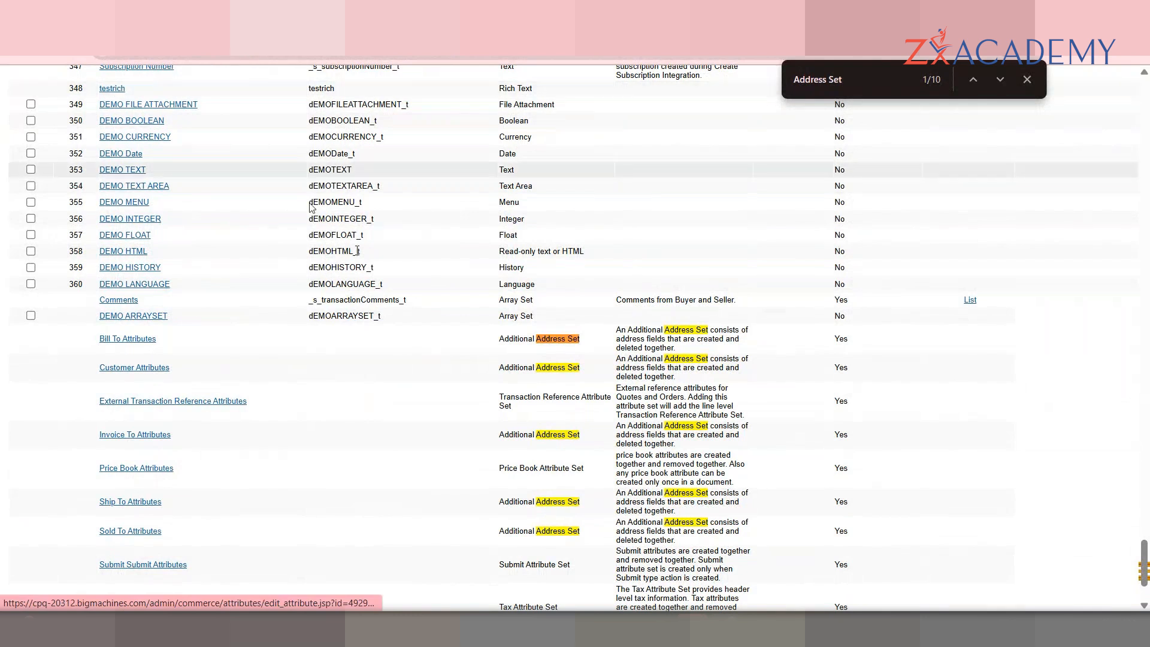
left_click(74, 153)
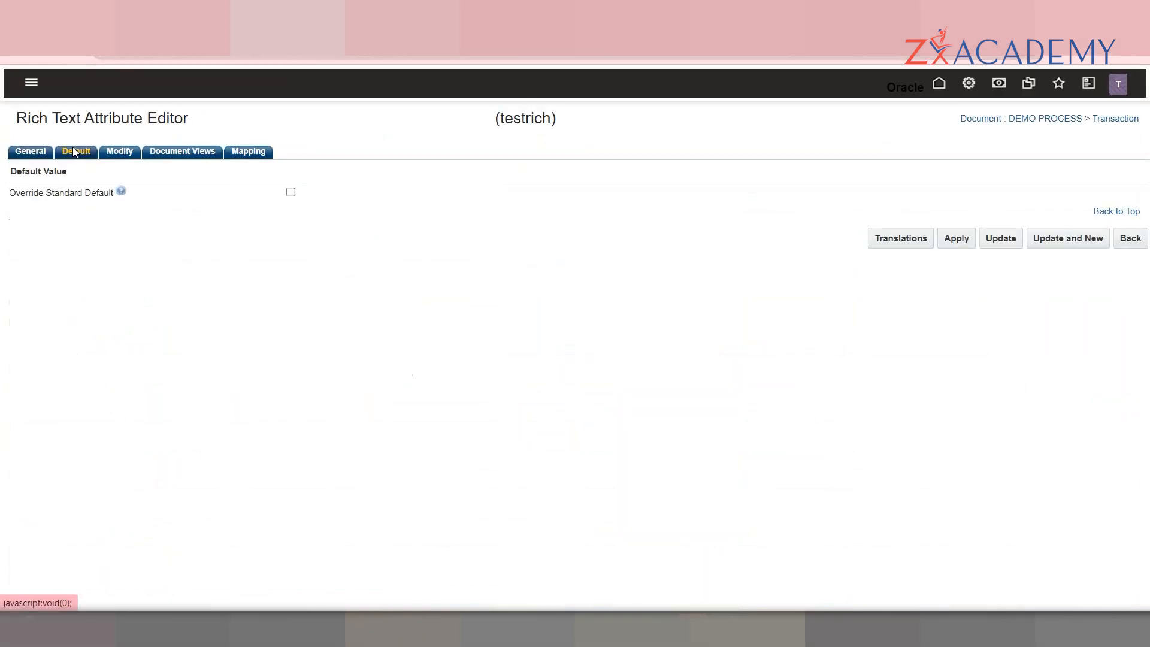
left_click(30, 153)
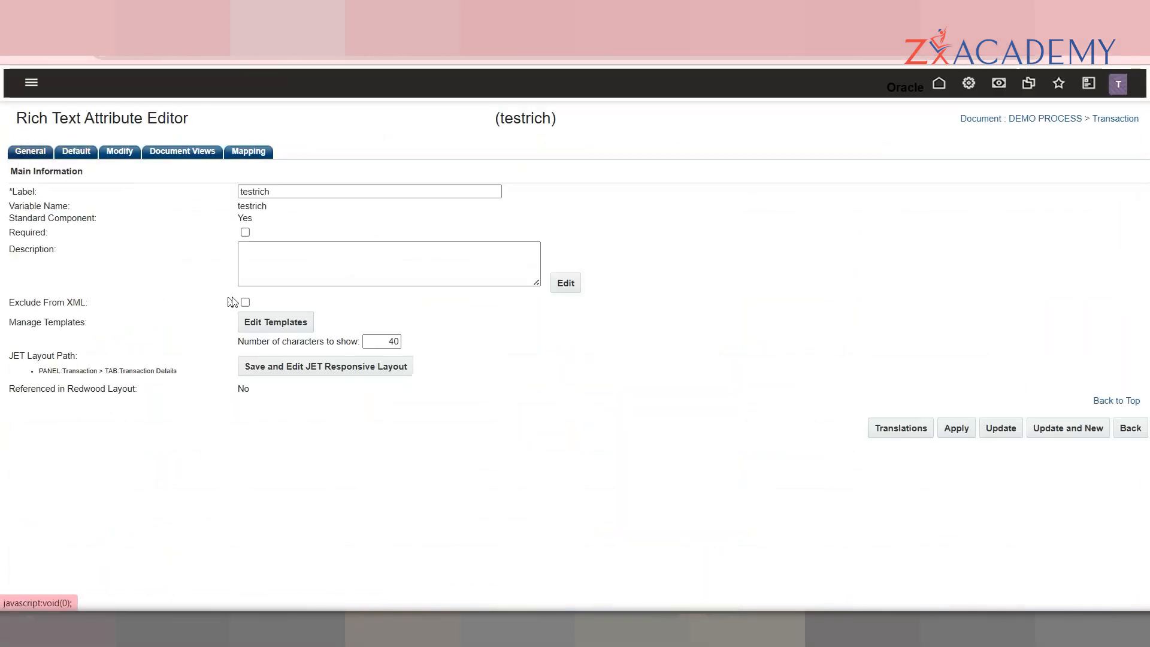
left_click(290, 322)
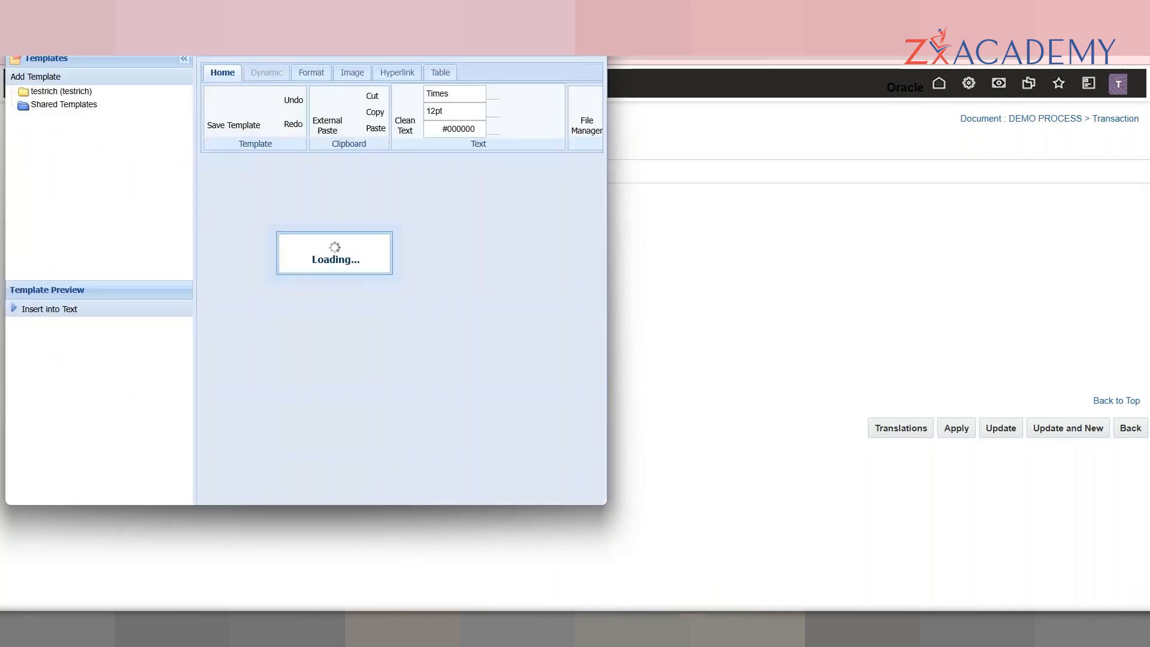
left_click(84, 108)
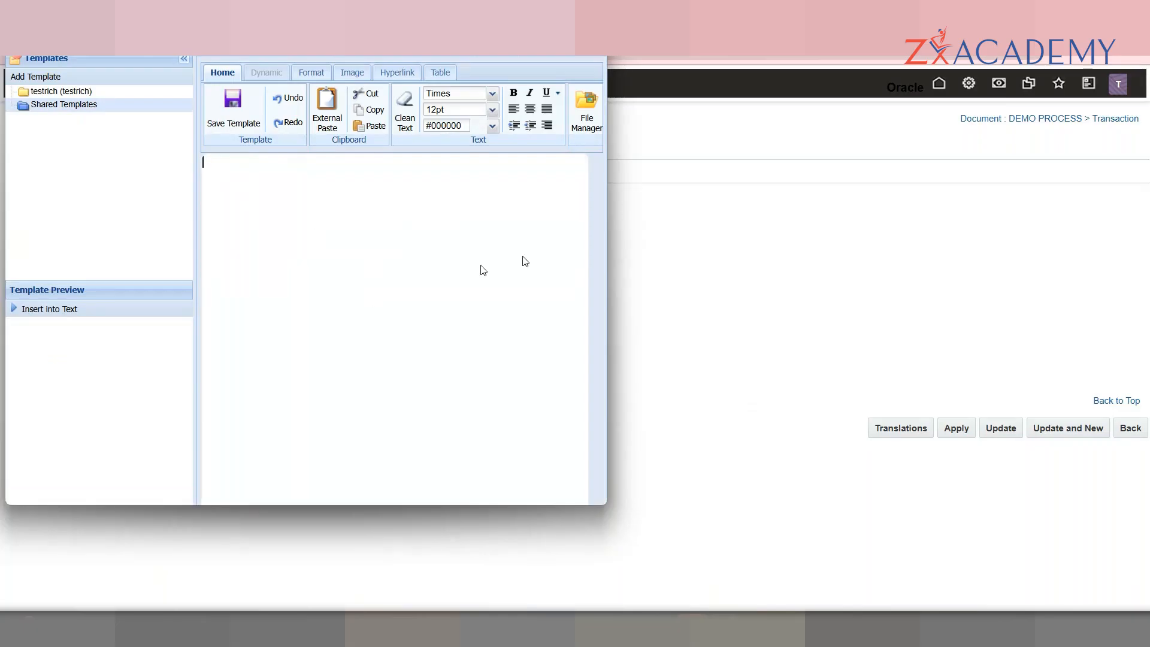
left_click(651, 235)
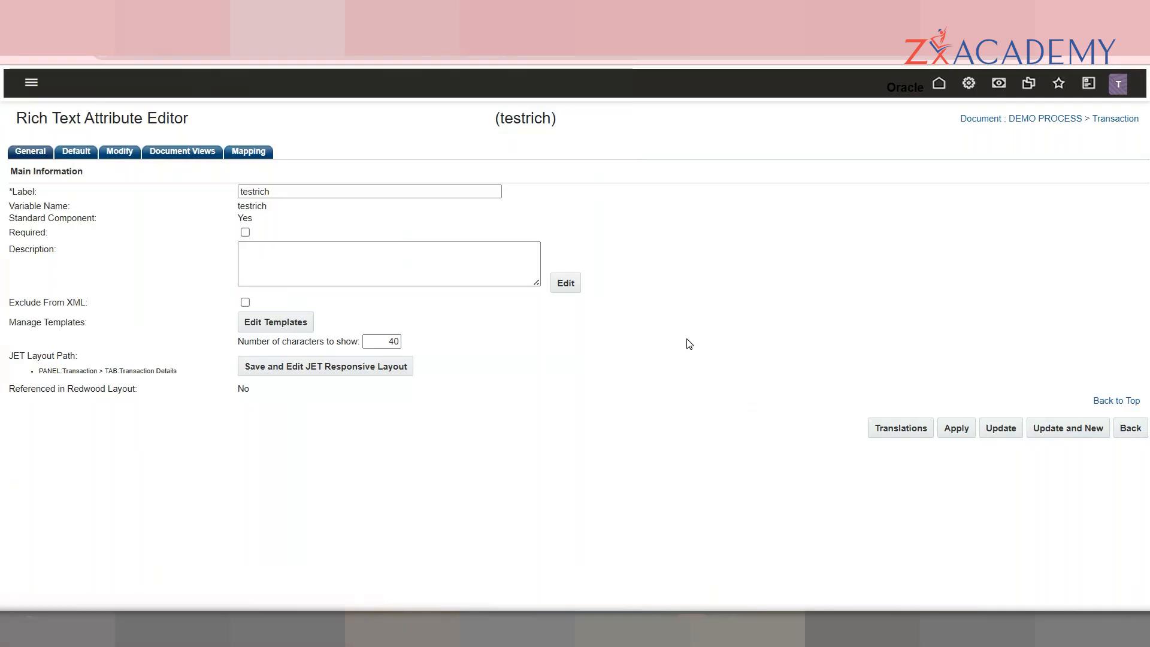
left_click_drag(1142, 103, 1117, 587)
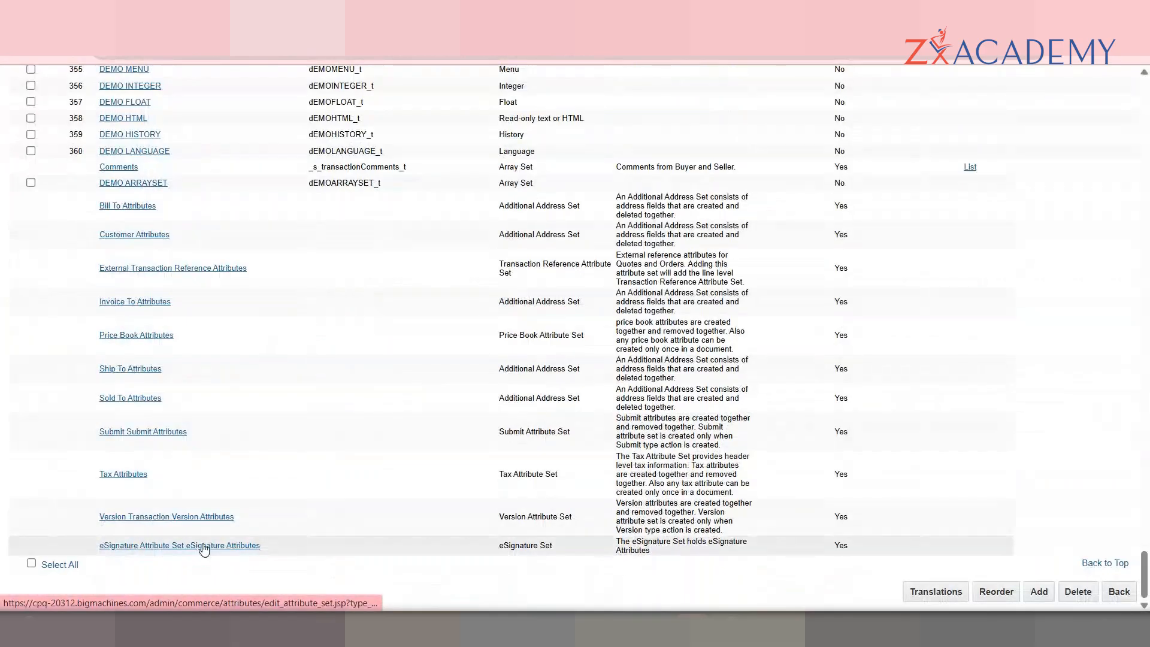
Step: Choose Deployment Center in DEMO PROCESS's Navigation dropdown under Process Definitions and open it
left_click(204, 548)
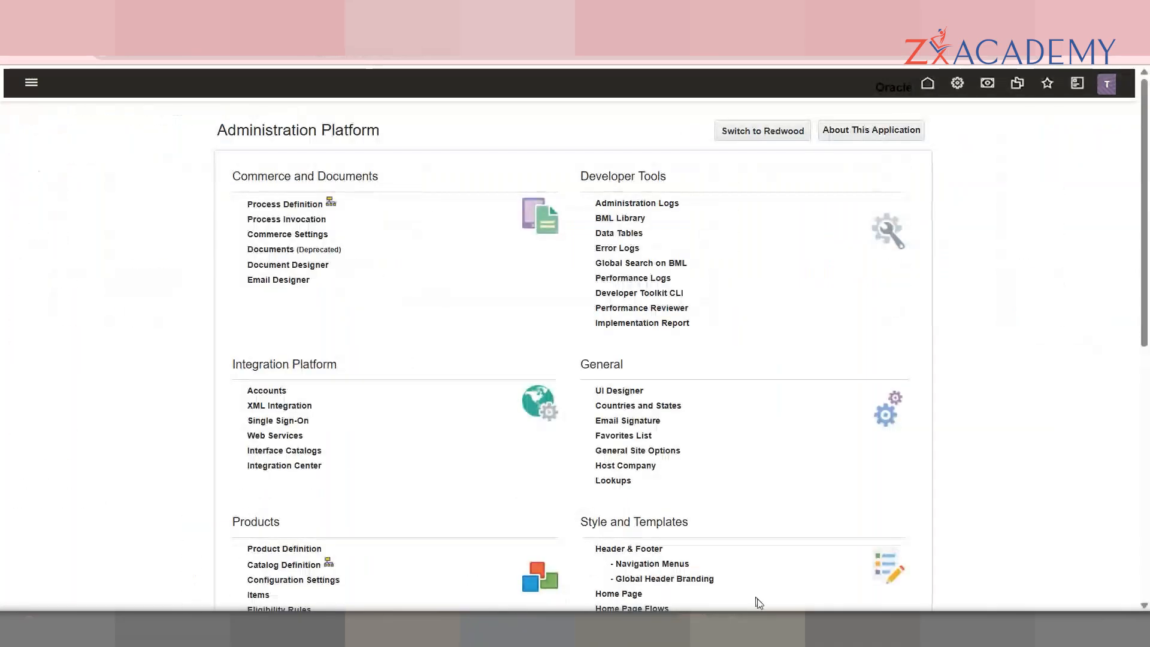
left_click(552, 548)
left_click(319, 206)
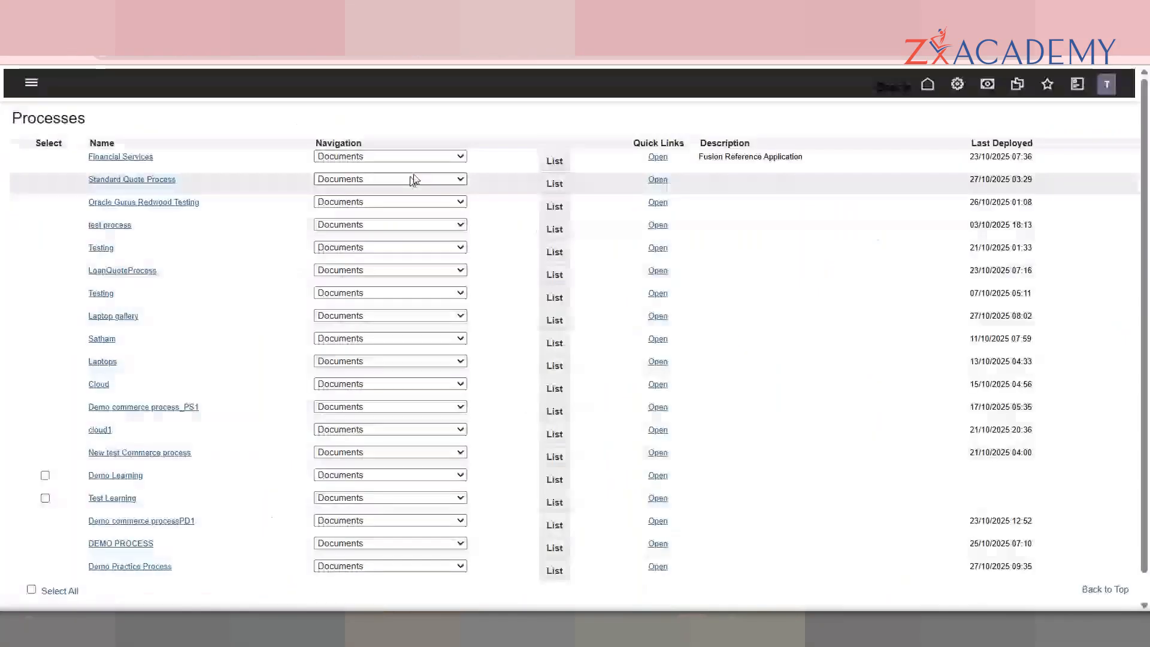
left_click(457, 543)
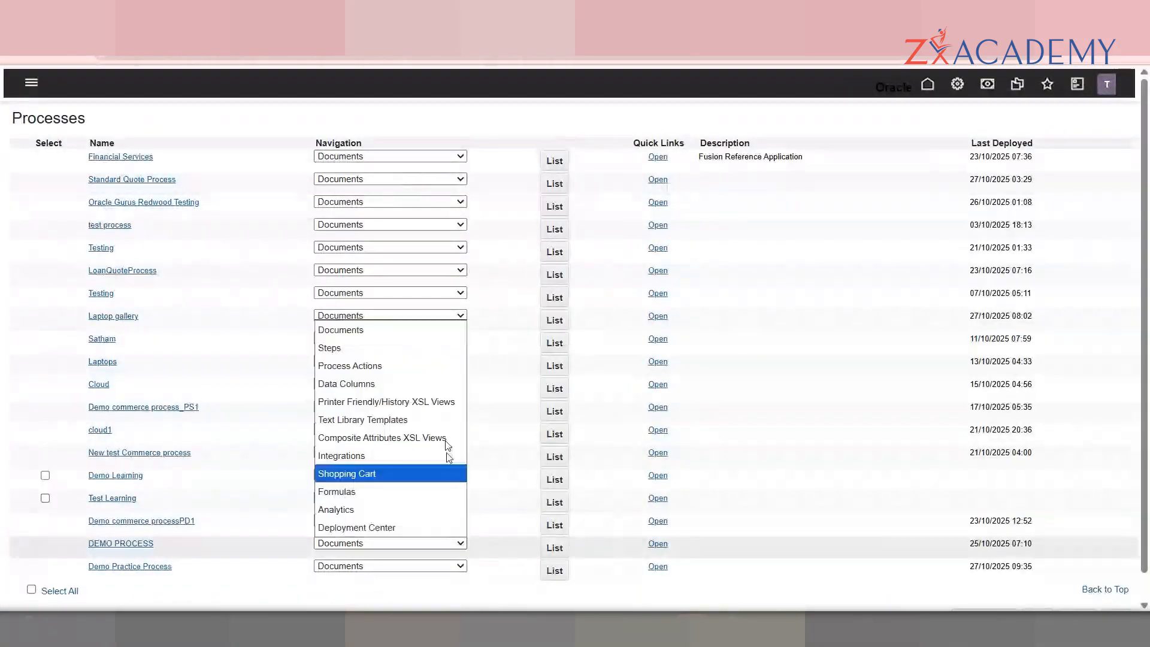
left_click(447, 529)
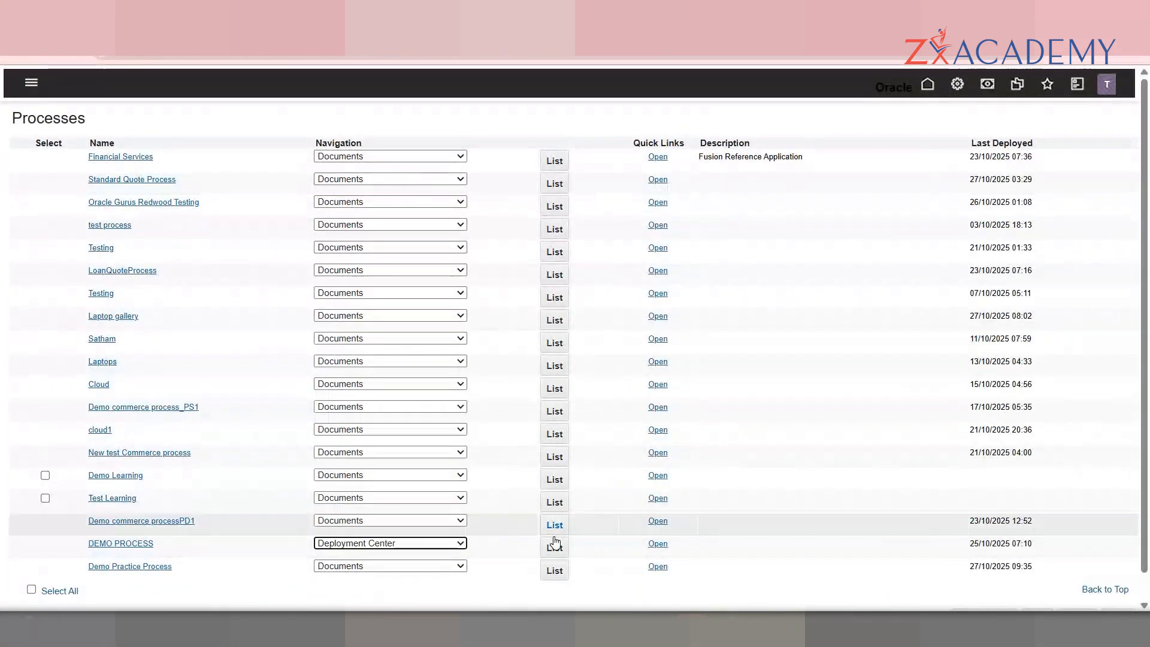
left_click(554, 544)
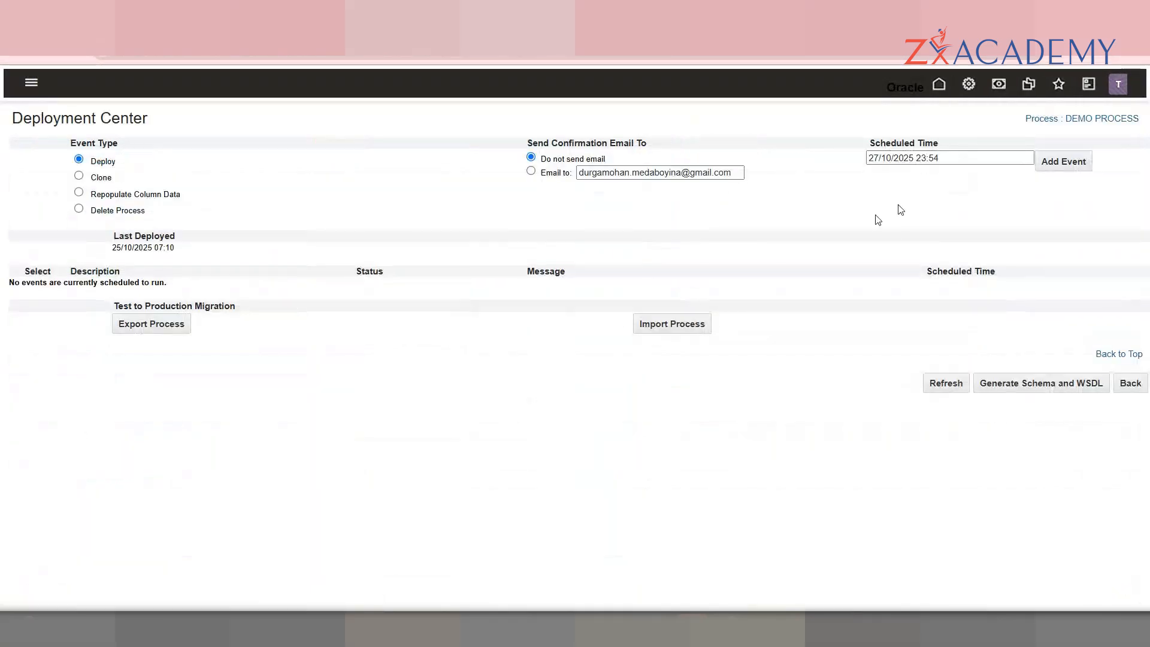
Step: Add a Deploy event for DEMO PROCESS and refresh until it shows last deployed 27/10/2025 23:54
left_click(1070, 169)
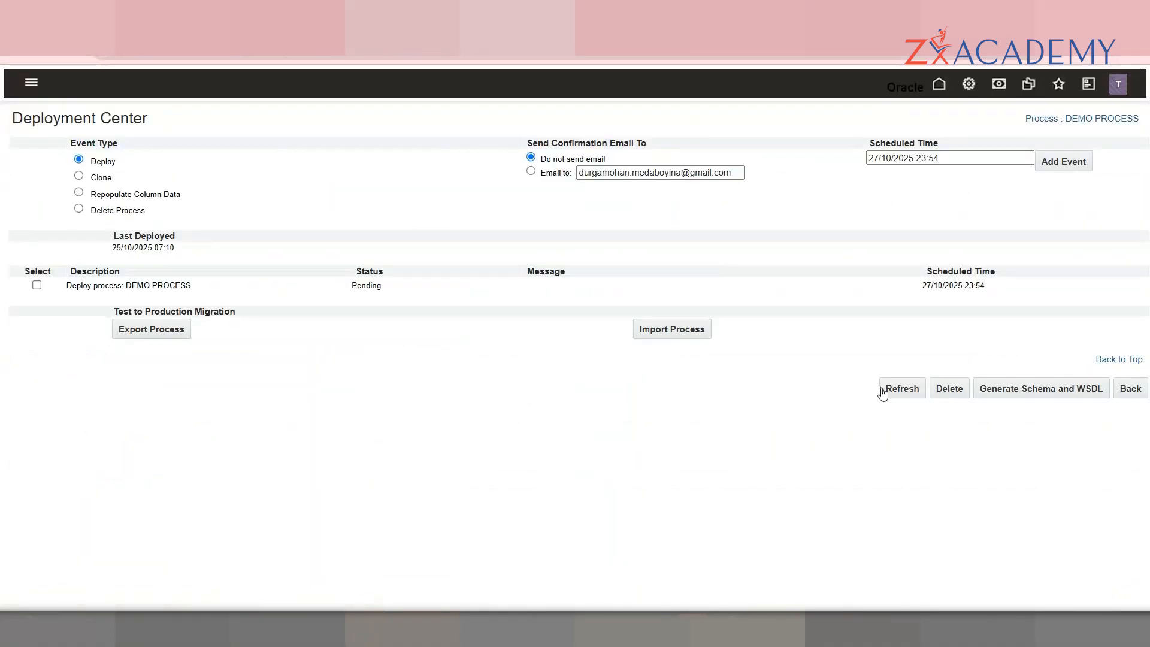
triple_click(898, 406)
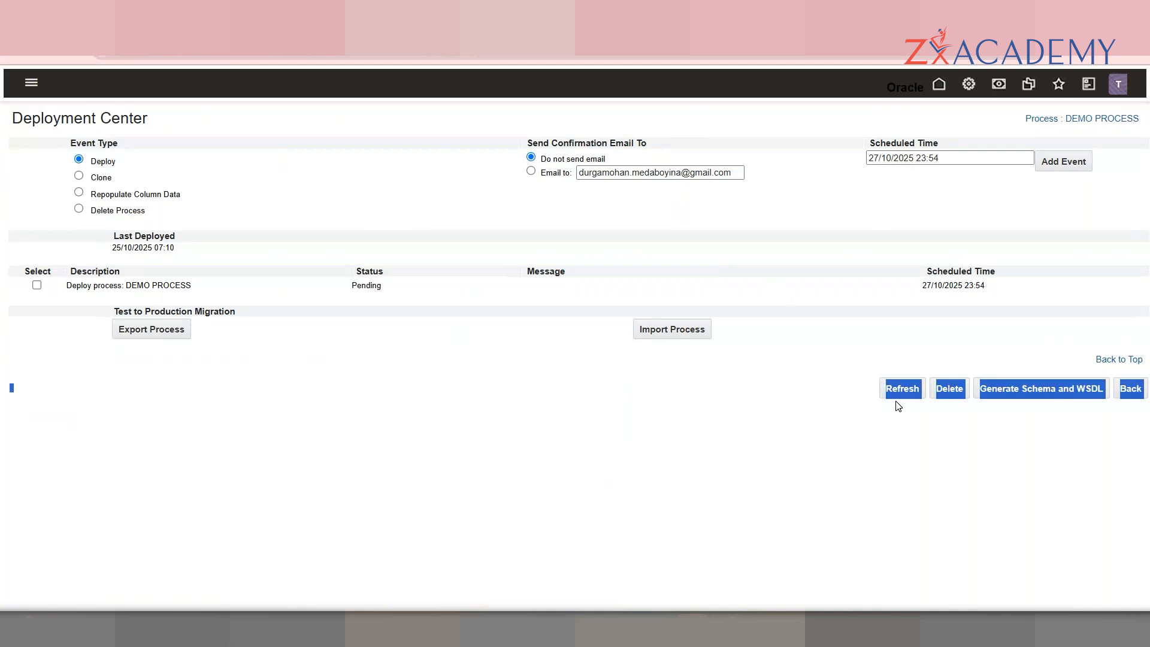
left_click(899, 398)
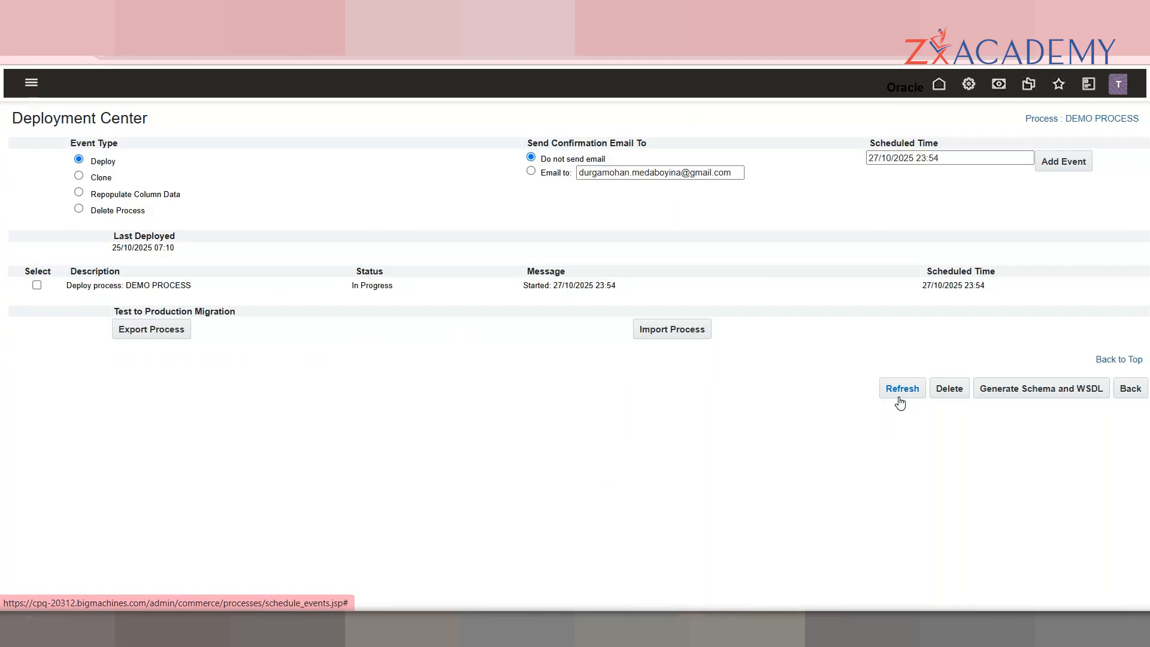
left_click(899, 402)
left_click(901, 401)
left_click(901, 401)
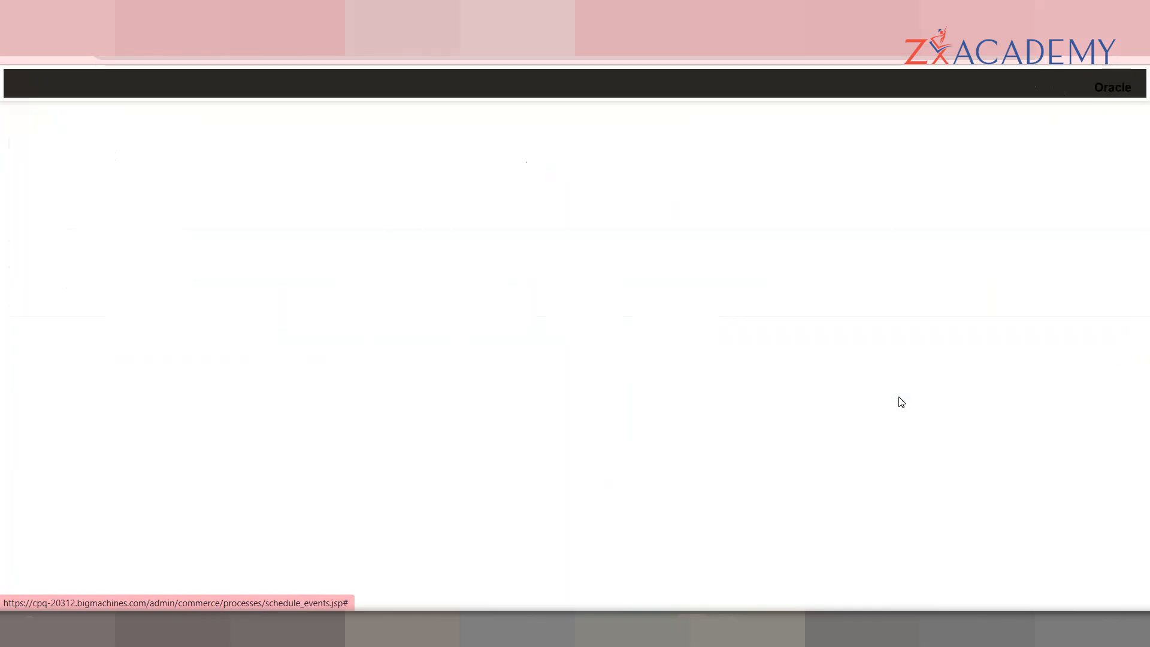
left_click(901, 401)
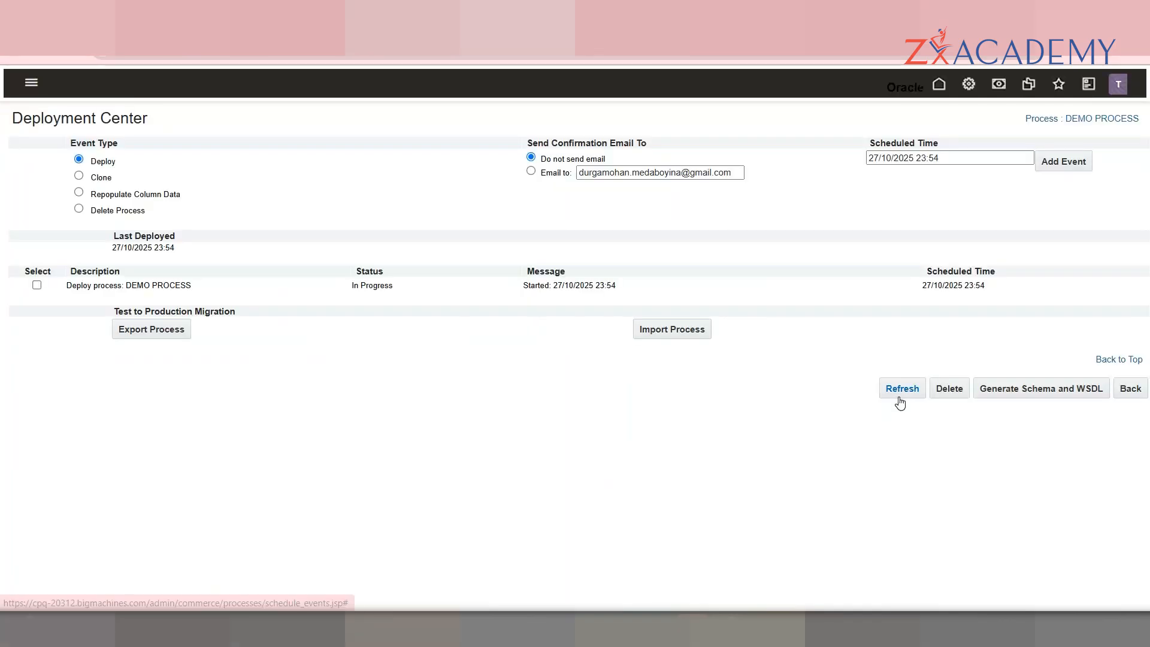
left_click(902, 401)
left_click(901, 402)
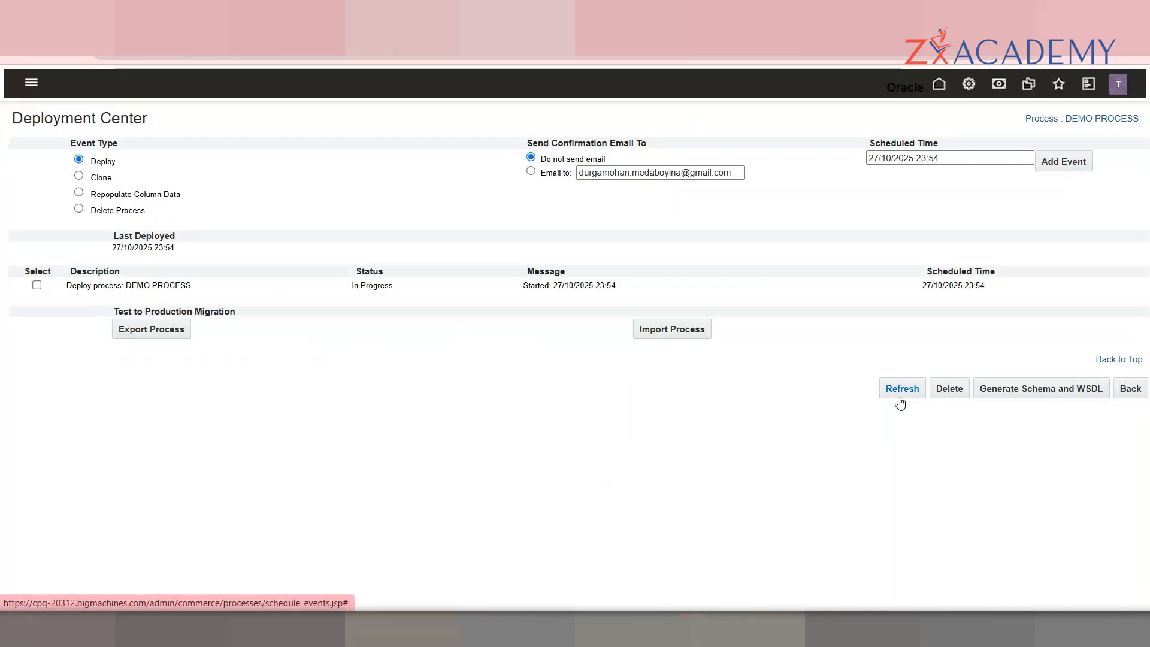
left_click(901, 402)
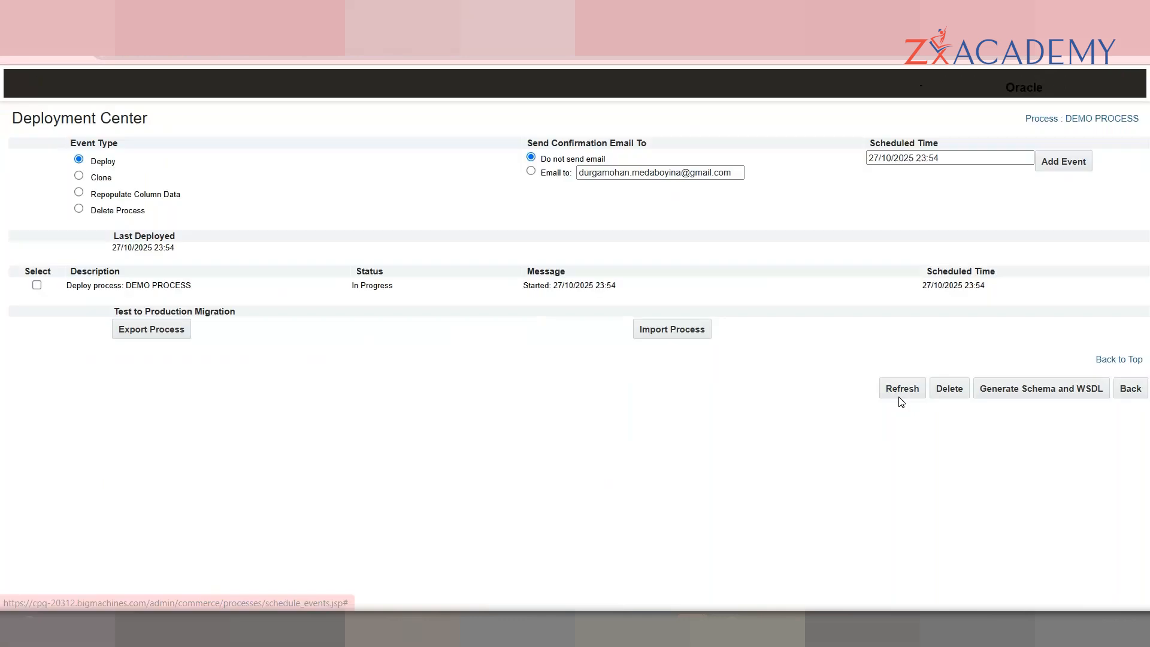
left_click(901, 402)
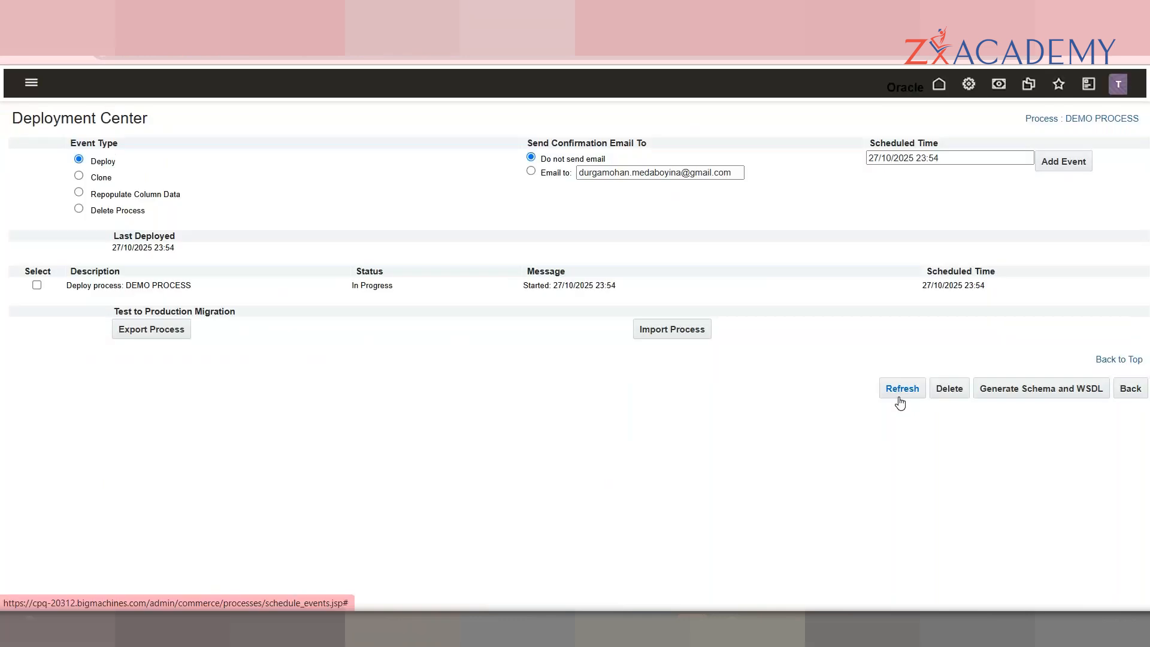
left_click(901, 402)
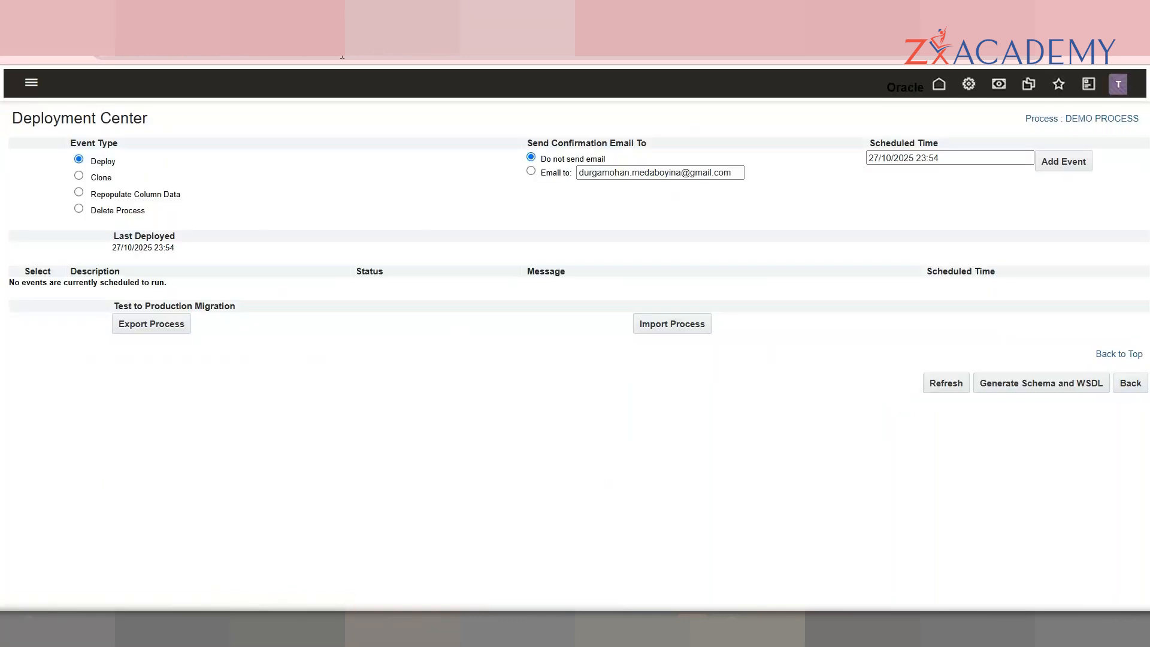
left_click(1119, 84)
Step: Switch to the DEMO PROCESS Manager role and create a new quote
scroll(1079, 564, "down", 10)
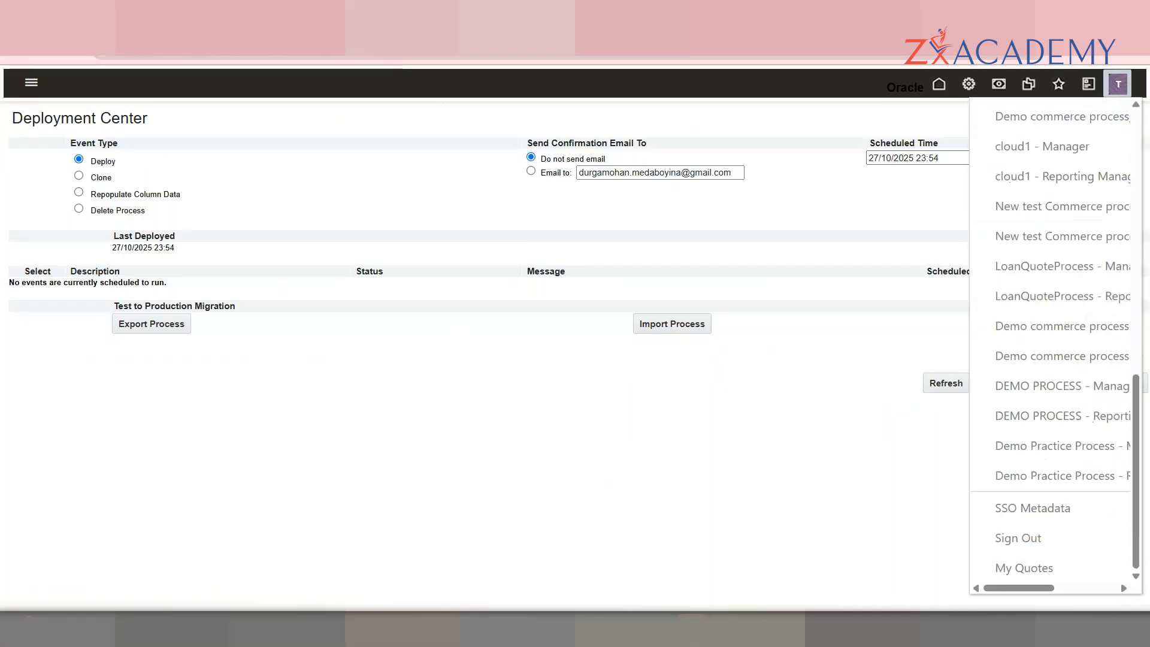
left_click(1036, 383)
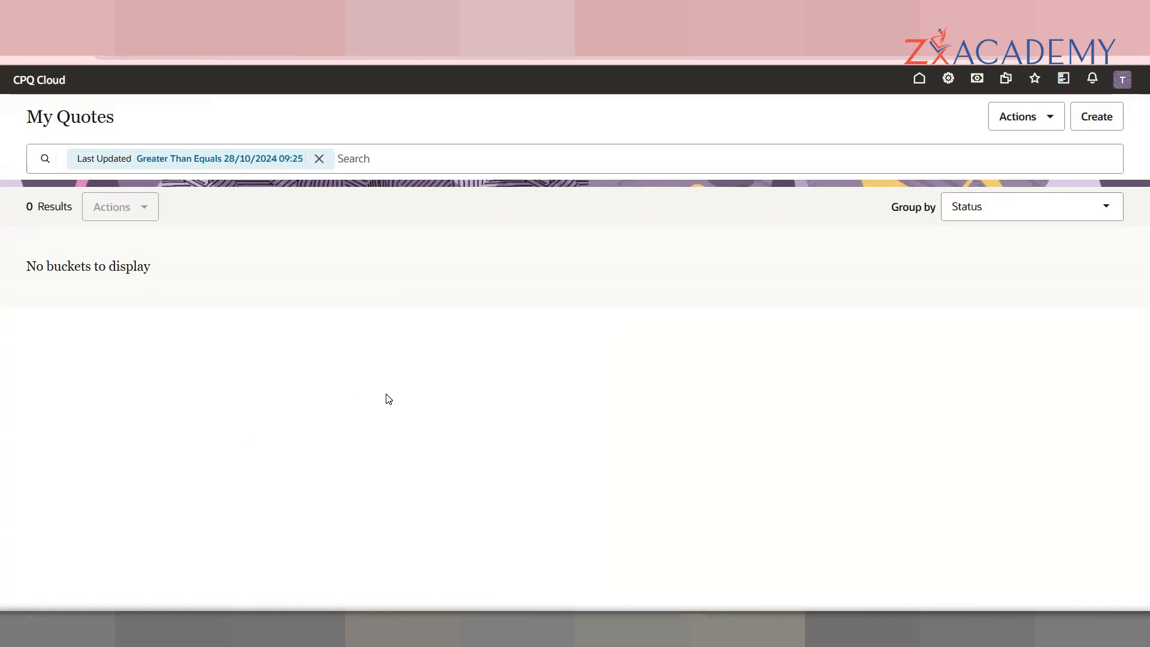
left_click(1098, 123)
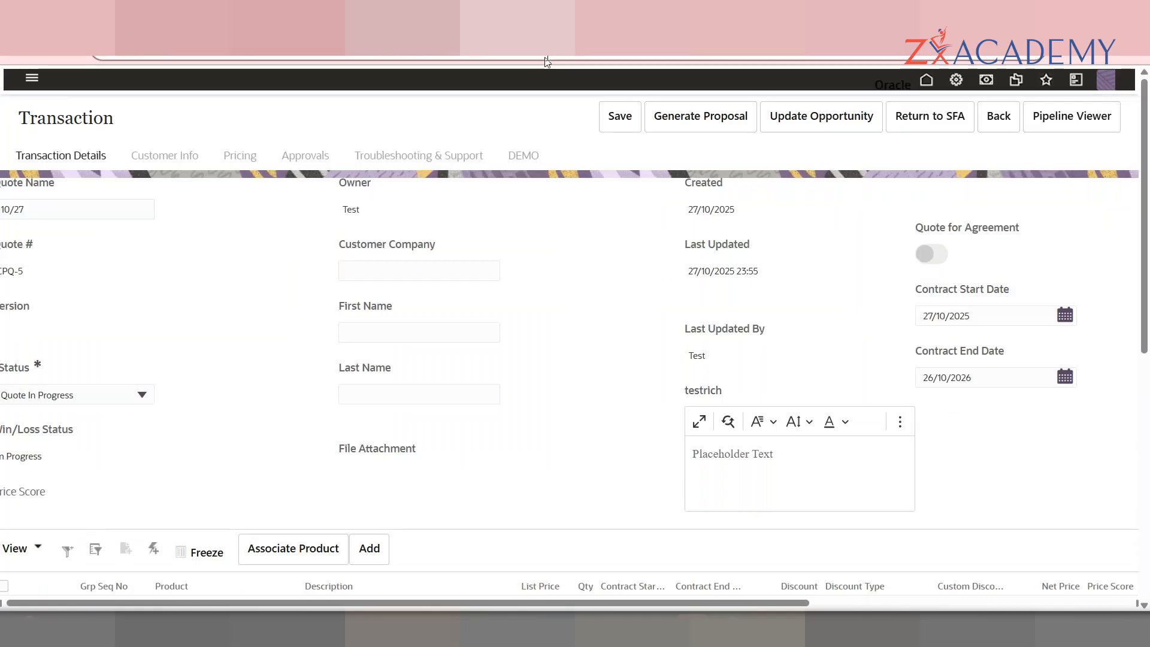
Step: Open the quote's DEMO tab and select the $11.88 DEMO CURRENCY amount
scroll(839, 323, "down", 10)
scroll(779, 320, "up", 10)
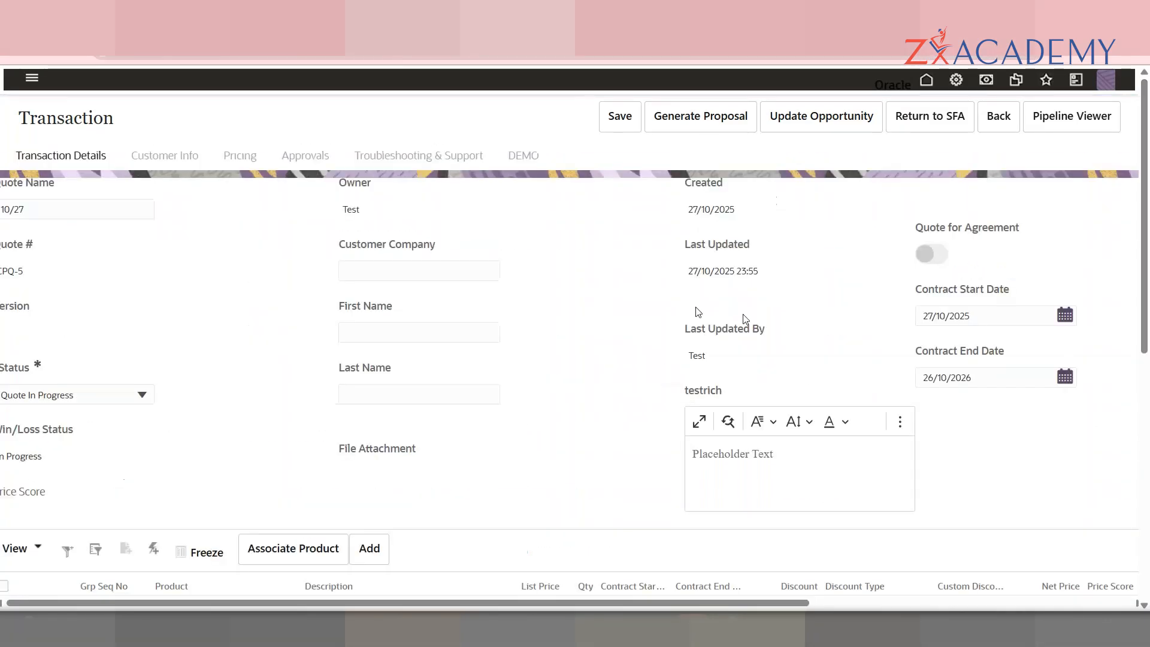
left_click(524, 154)
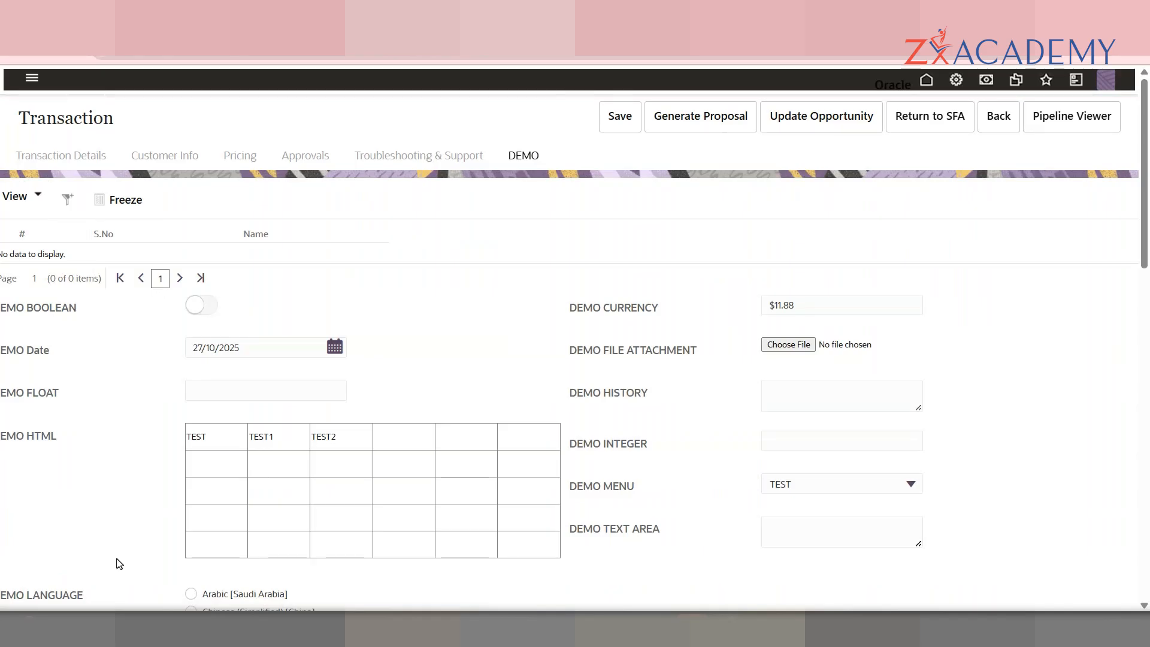
left_click(842, 303)
left_click_drag(802, 302, 747, 311)
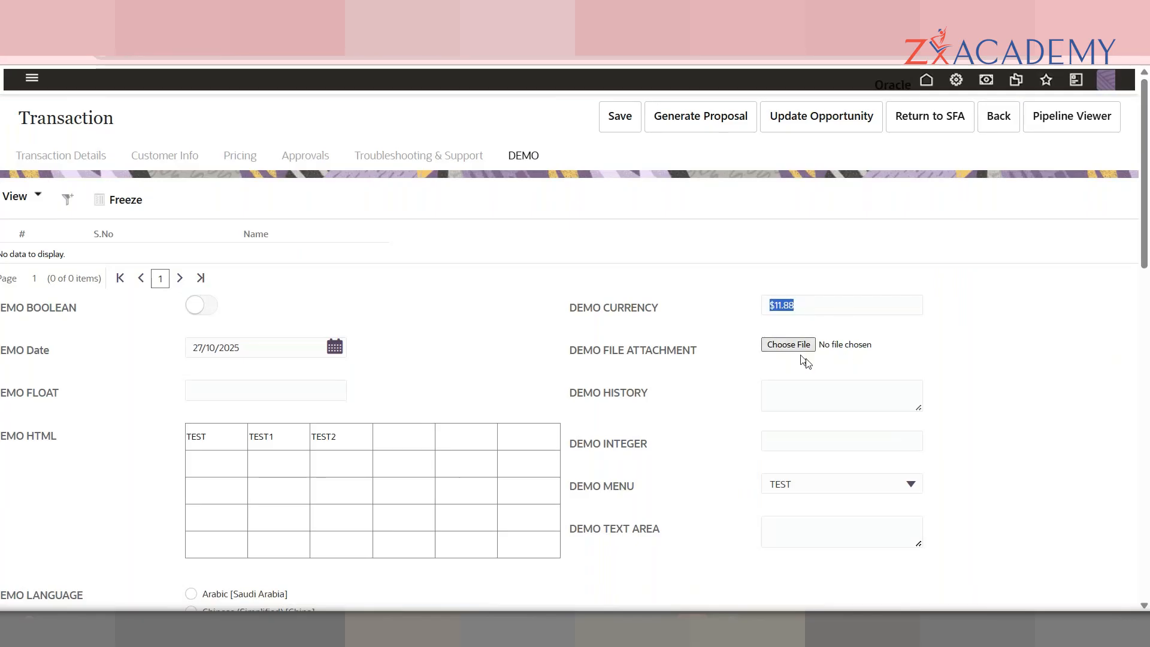
Step: Scroll through the DEMO attributes and click into the DEMO HISTORY box
scroll(1148, 234, "down", 3)
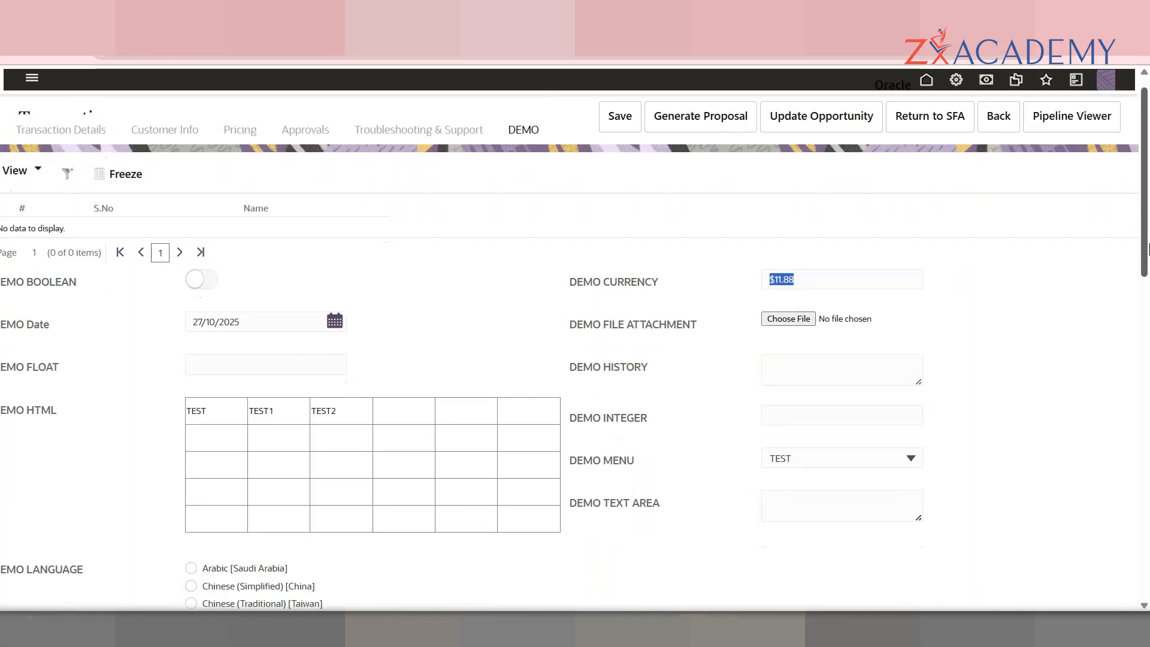
scroll(1137, 226, "up", 2)
scroll(1138, 236, "up", 1)
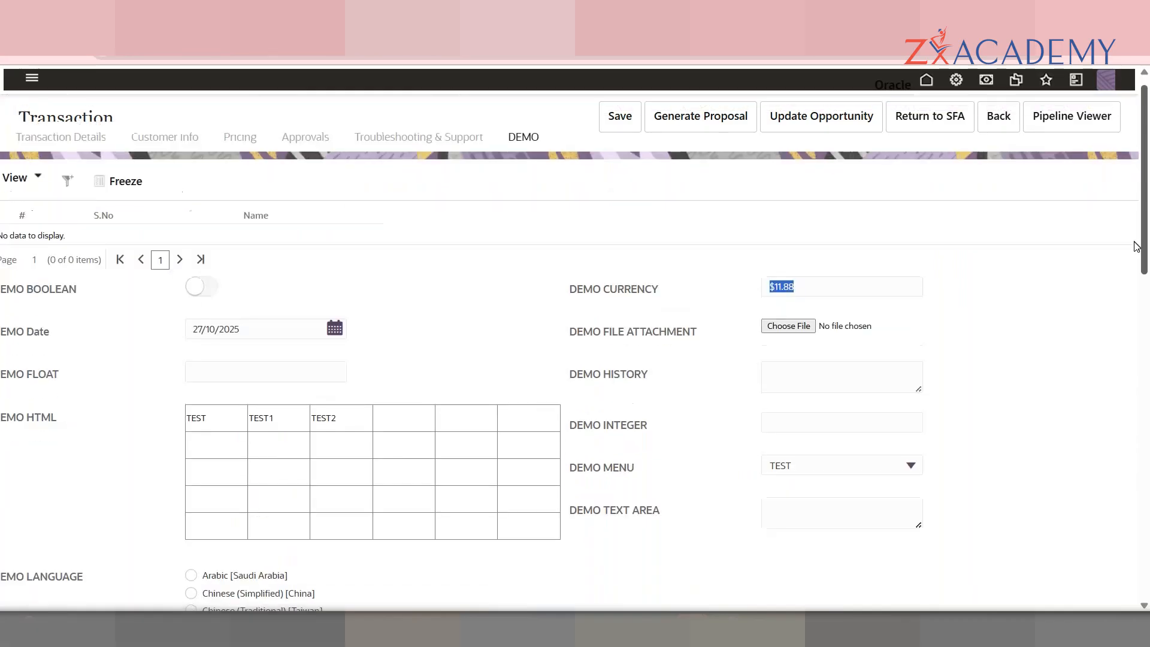
scroll(1141, 264, "down", 2)
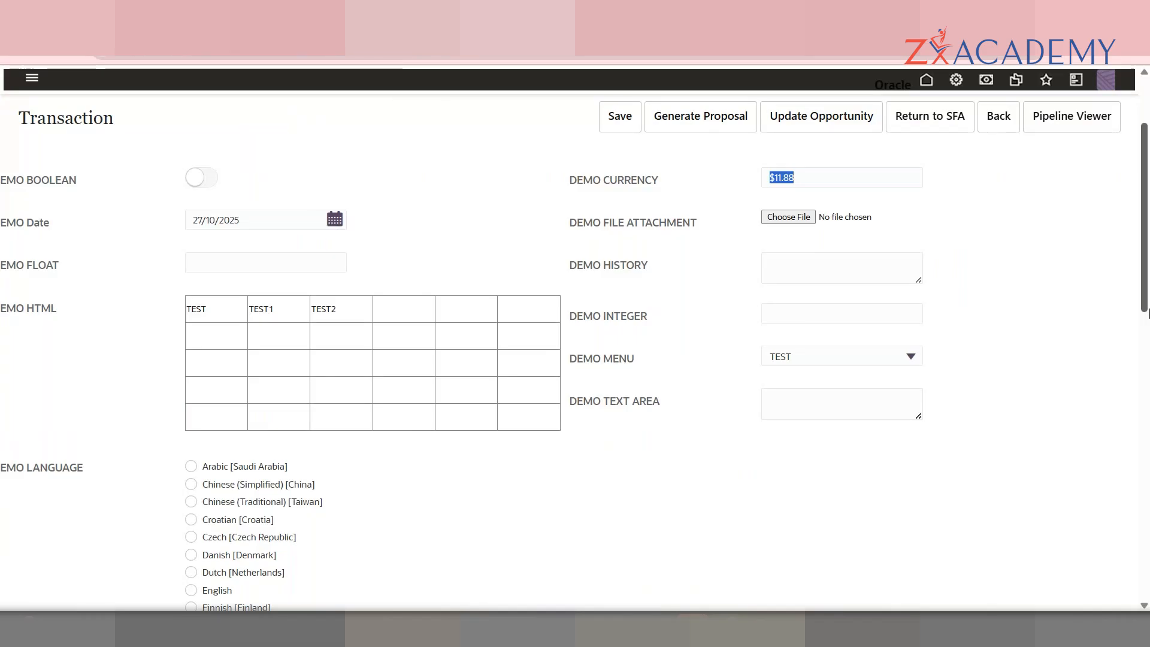
scroll(779, 327, "down", 1)
left_click(916, 216)
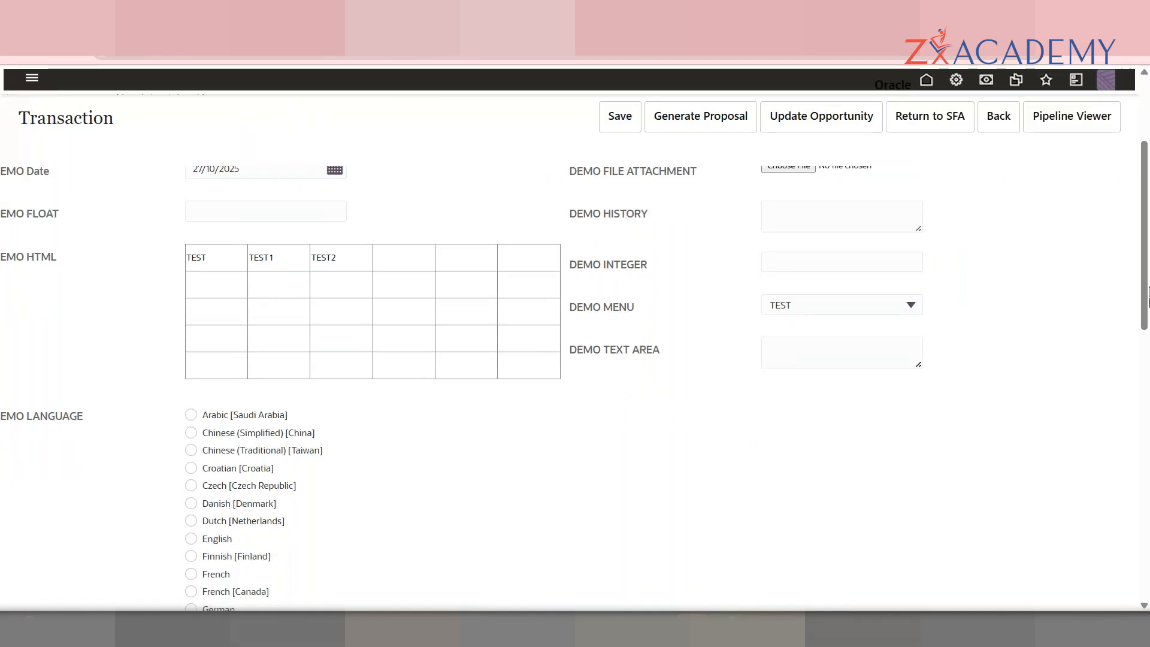
left_click_drag(1148, 315, 1149, 455)
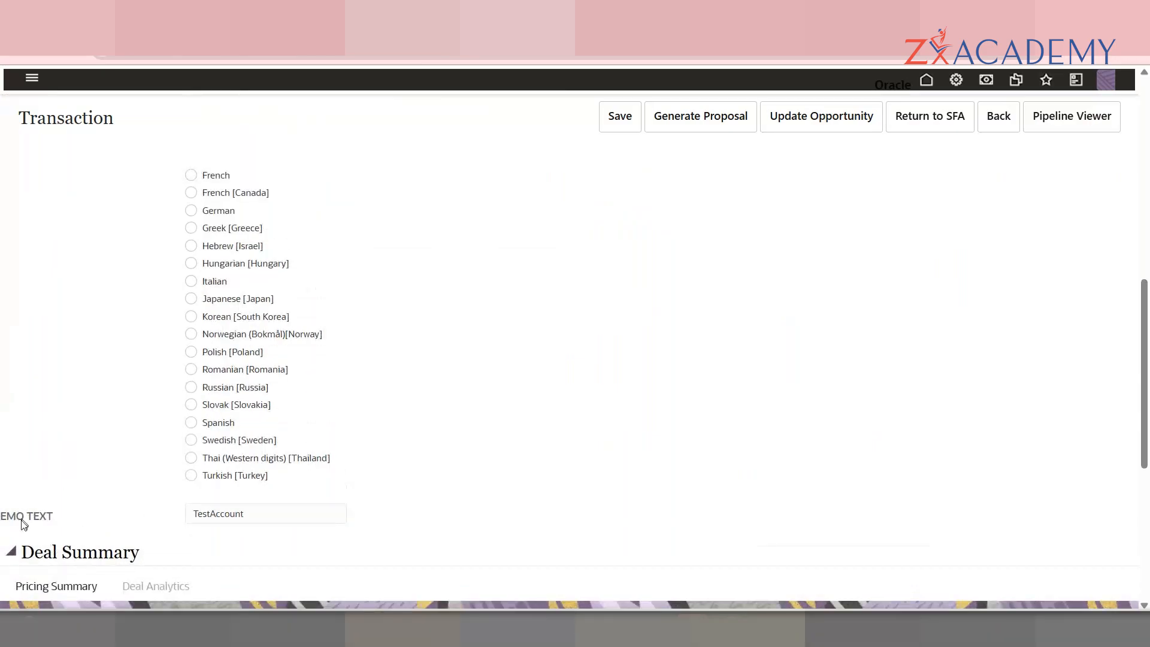
Step: Select the TestAccount value in the DEMO TEXT field
left_click(274, 513)
double_click(274, 512)
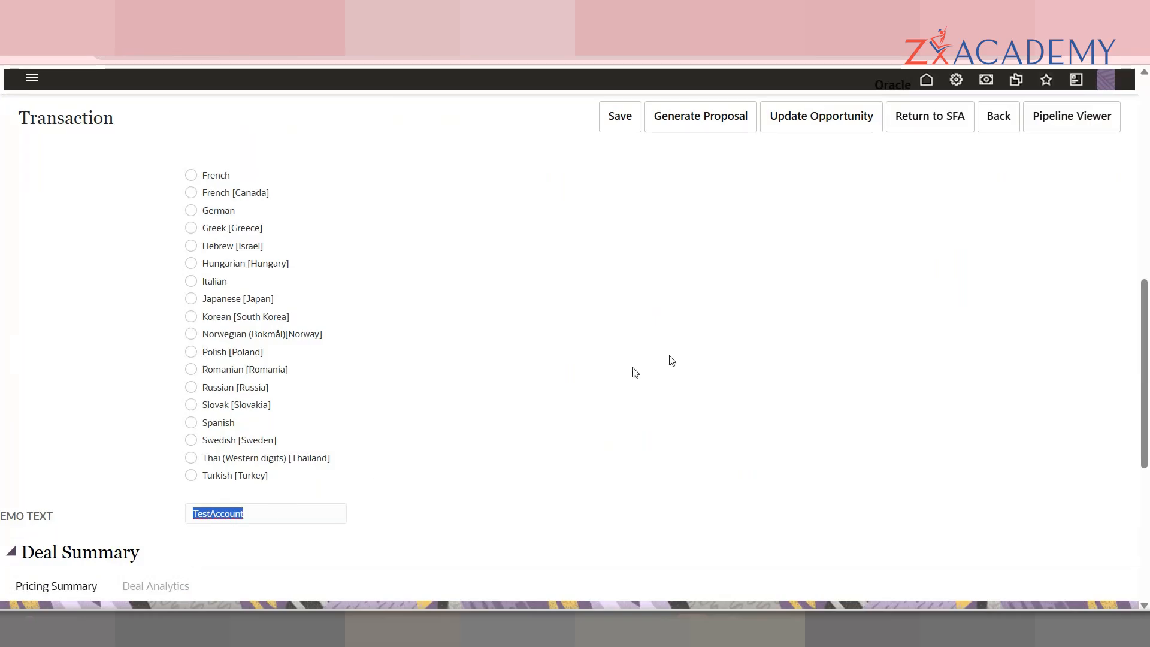
left_click_drag(1146, 324, 1147, 168)
Step: Check the DEMO MENU choices and select TEST1 and TEST2 in the DEMO HTML table
left_click(864, 376)
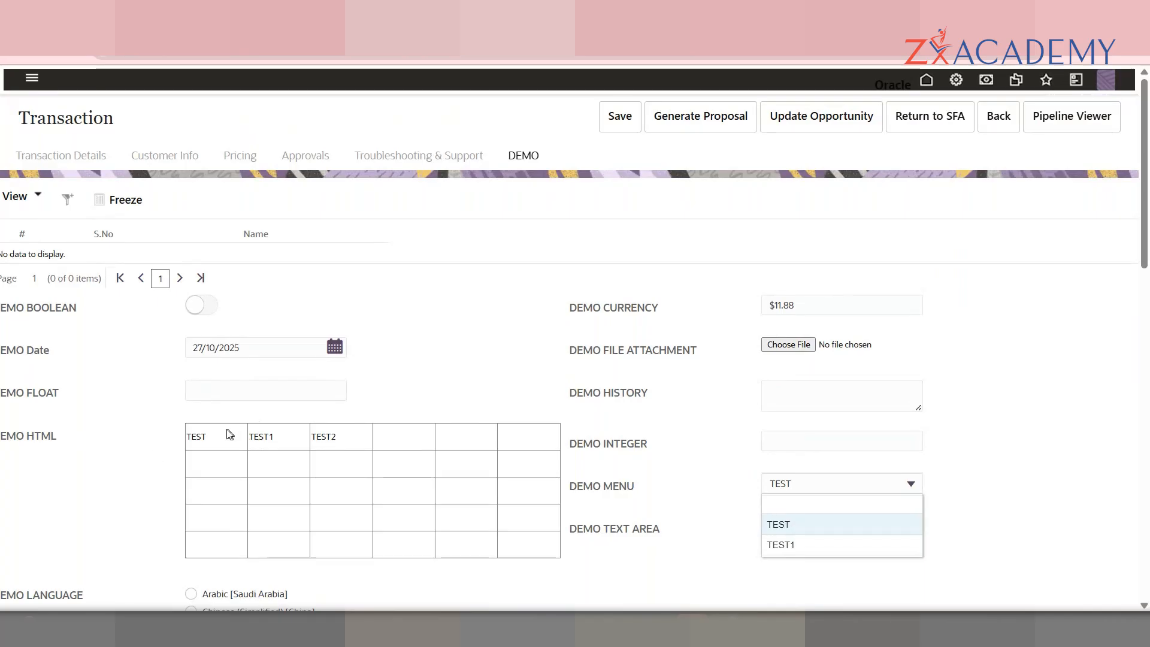
left_click_drag(229, 434, 535, 576)
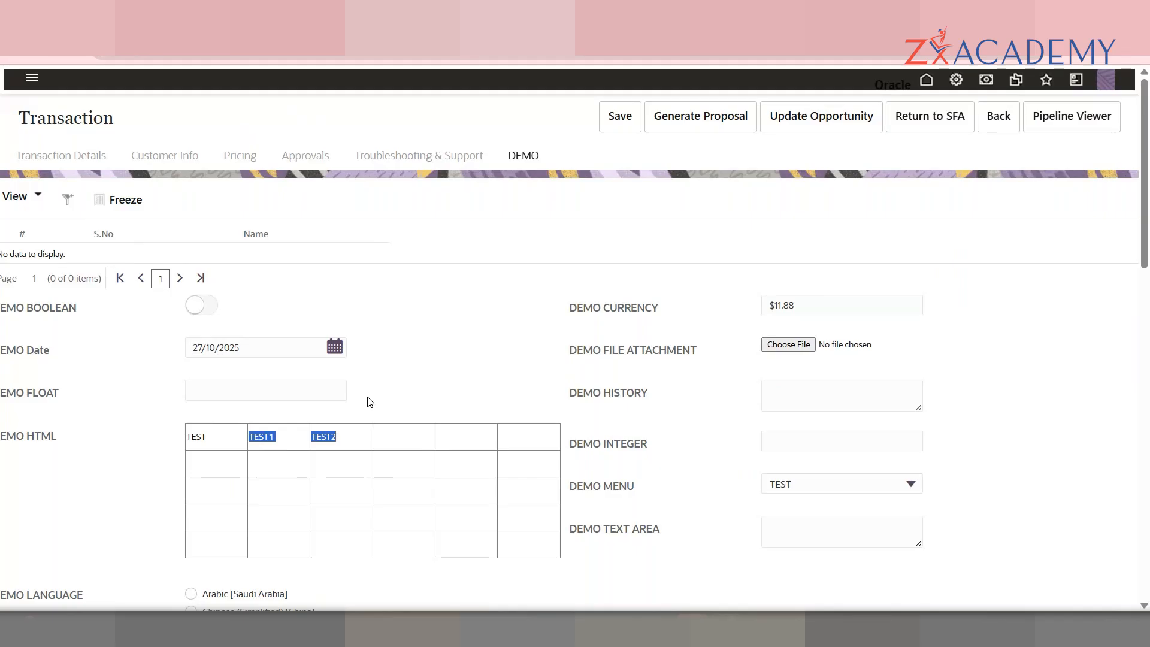
key("ctrl+minus")
key("ctrl+plus")
key("ctrl+plus")
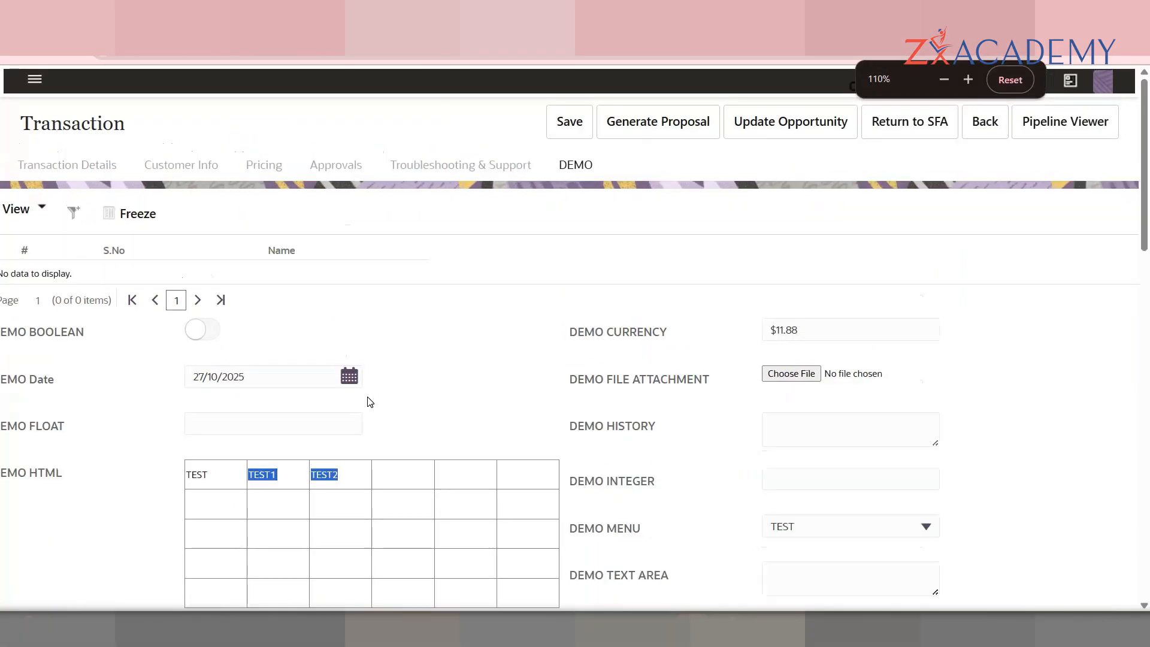
left_click(432, 180)
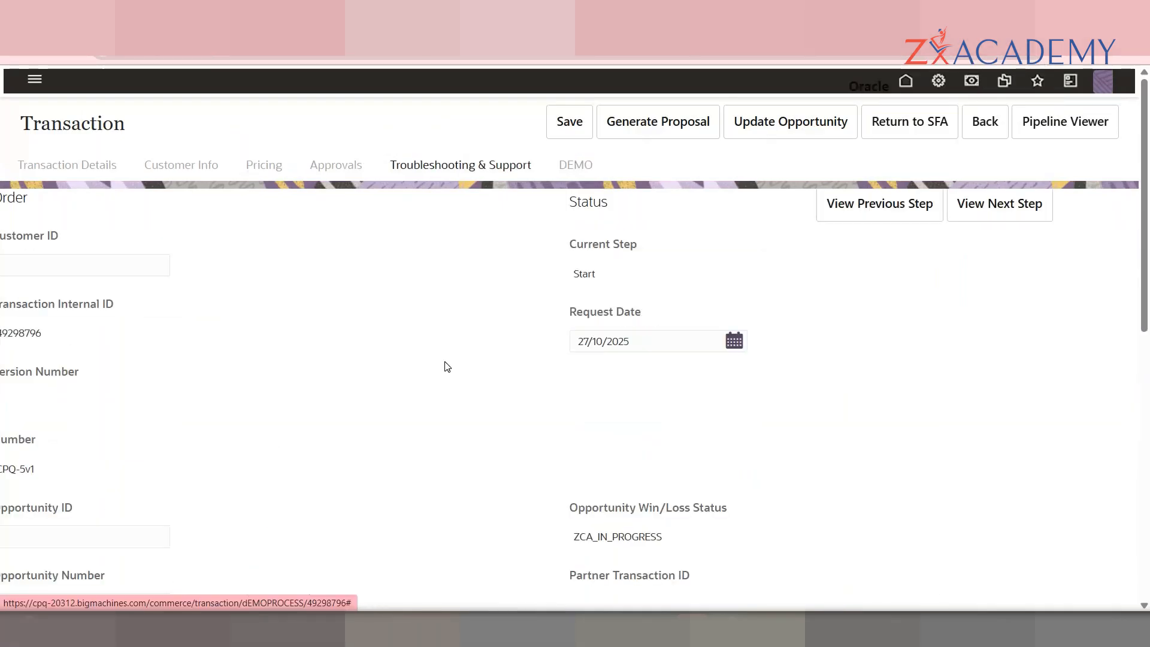
left_click(575, 166)
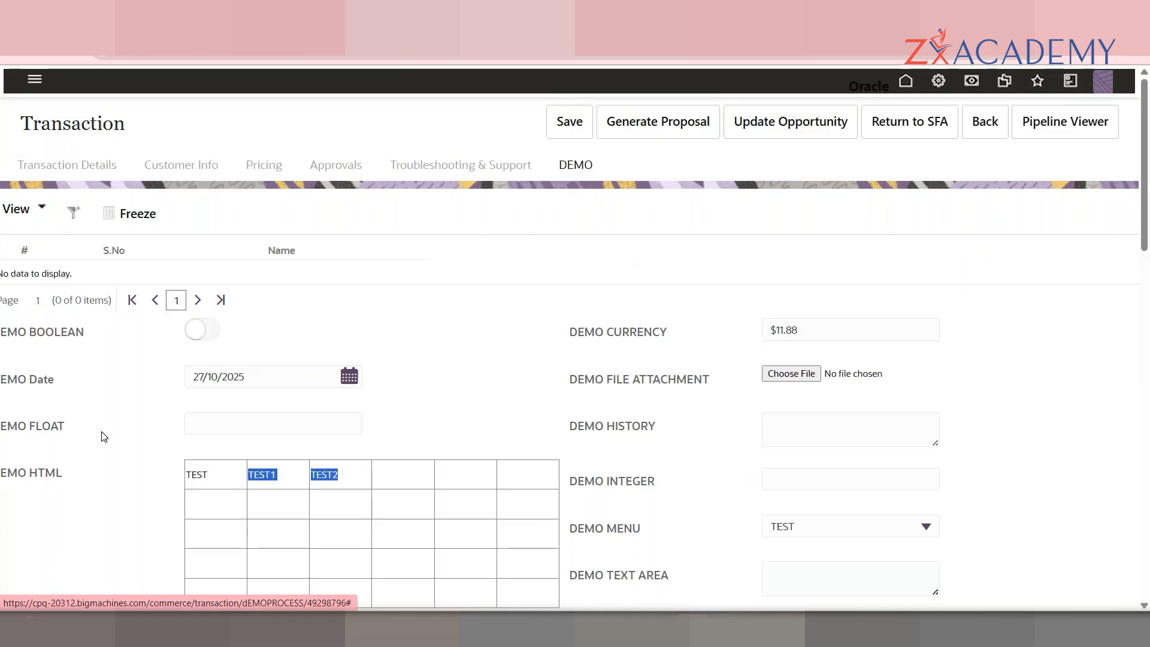
Step: Pick 'DEMO PROCESS - Manager' from the user menu to load My Quotes
left_click(1100, 84)
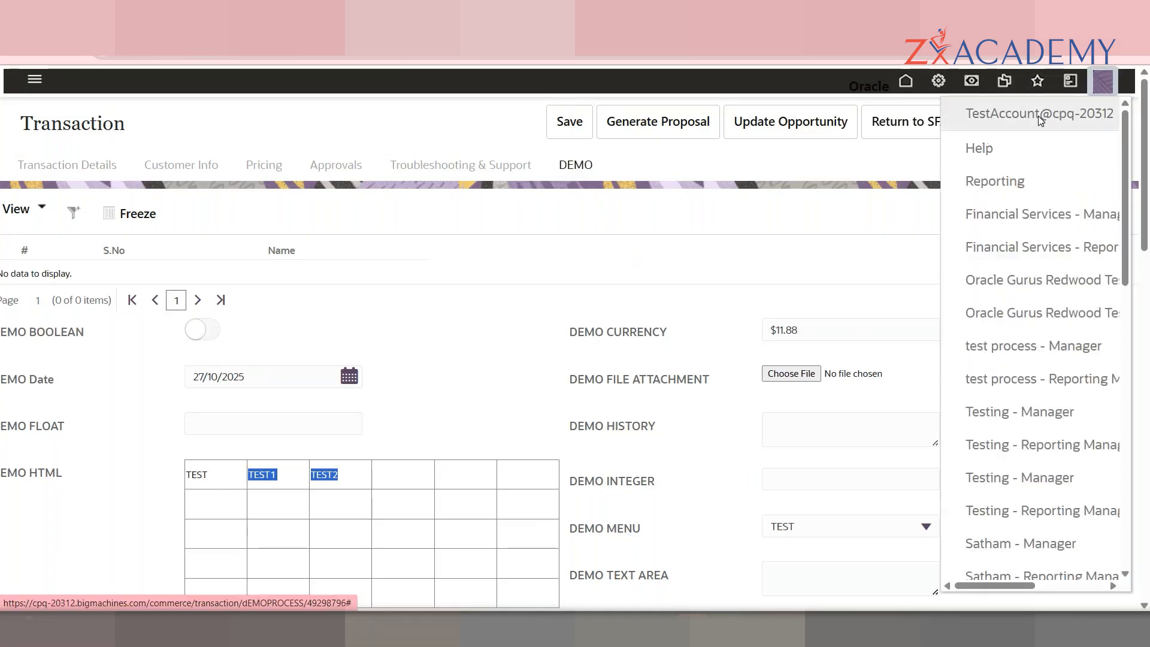
scroll(1121, 217, "down", 1)
left_click_drag(1123, 219, 1120, 497)
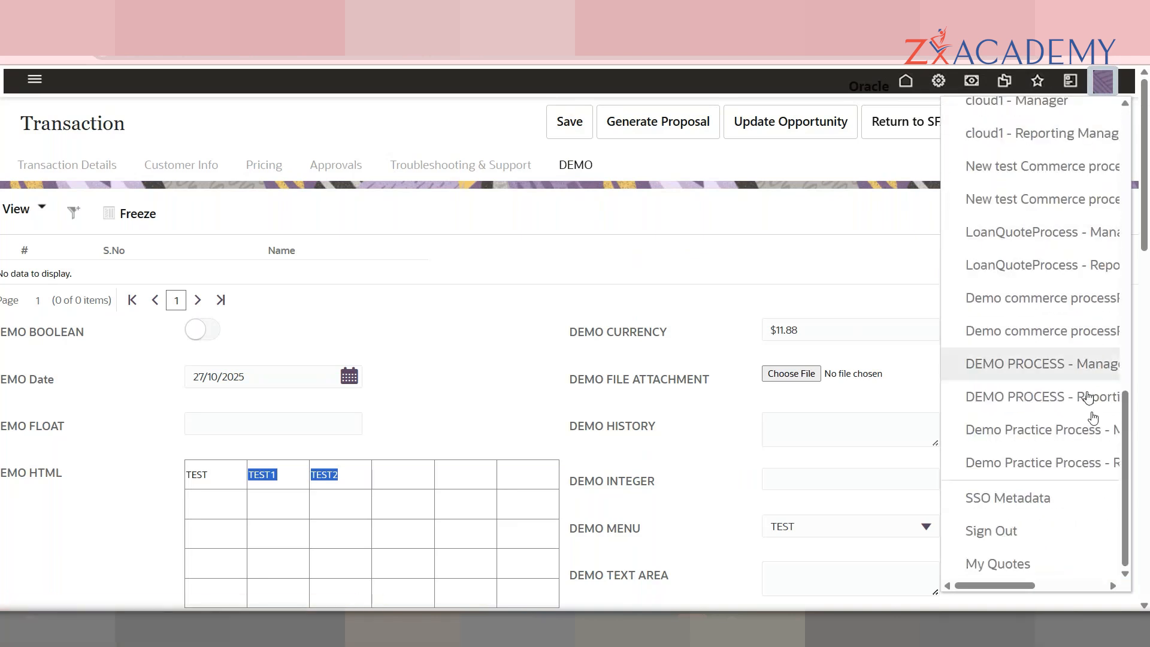
scroll(1105, 240, "up", 10)
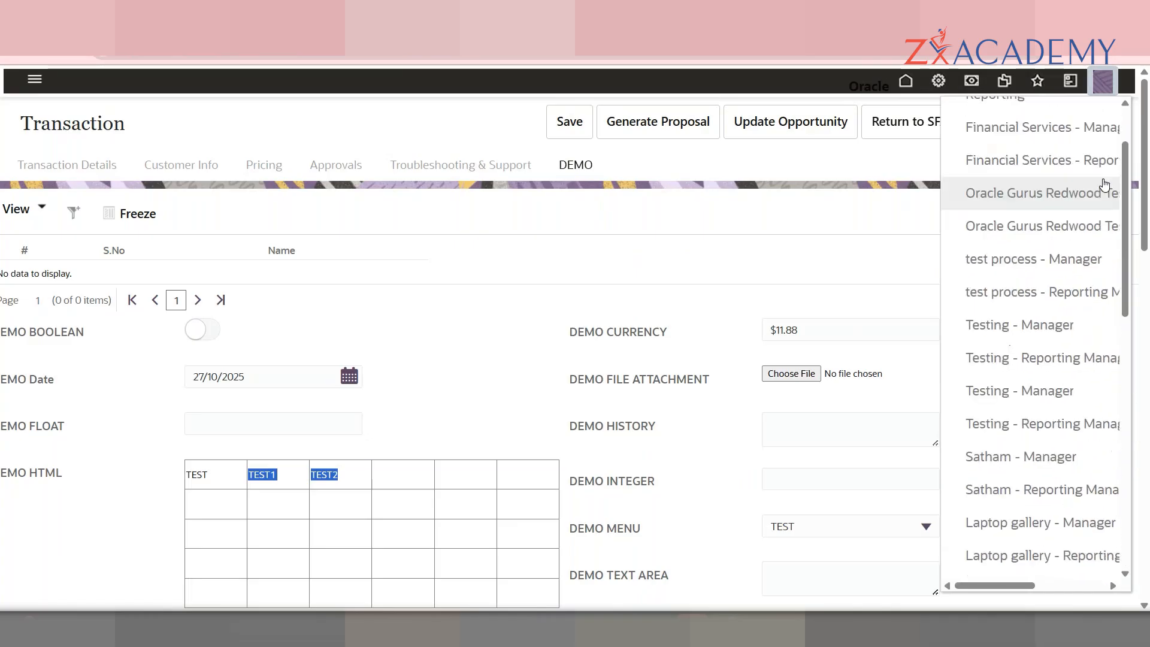
scroll(1014, 470, "down", 10)
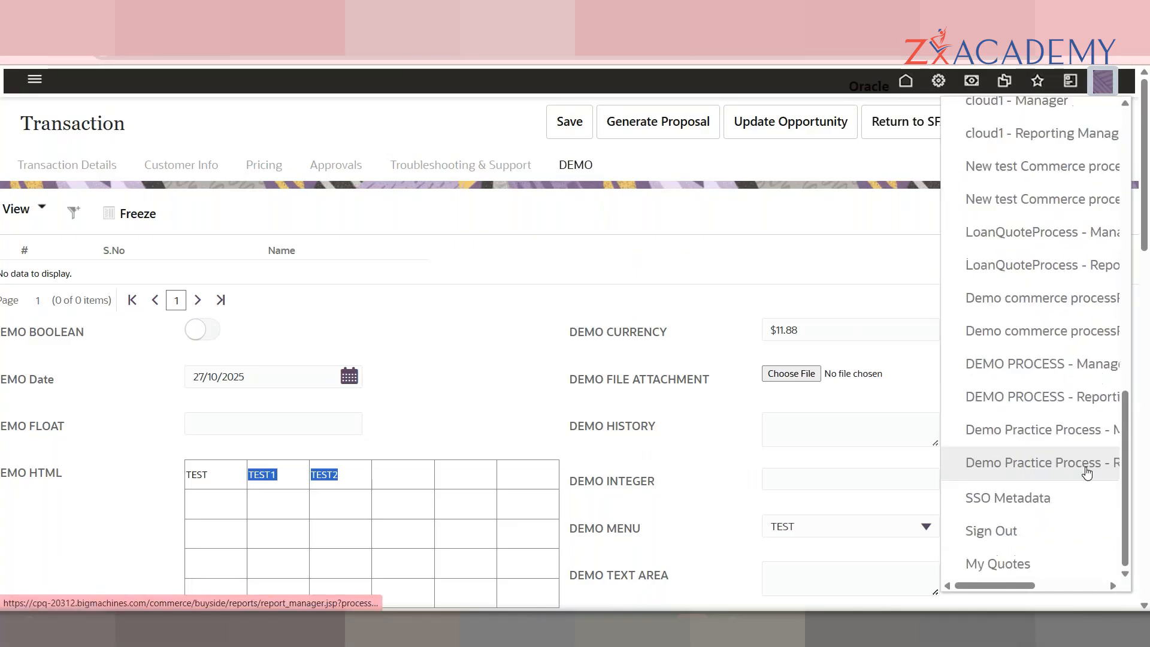
left_click(1030, 365)
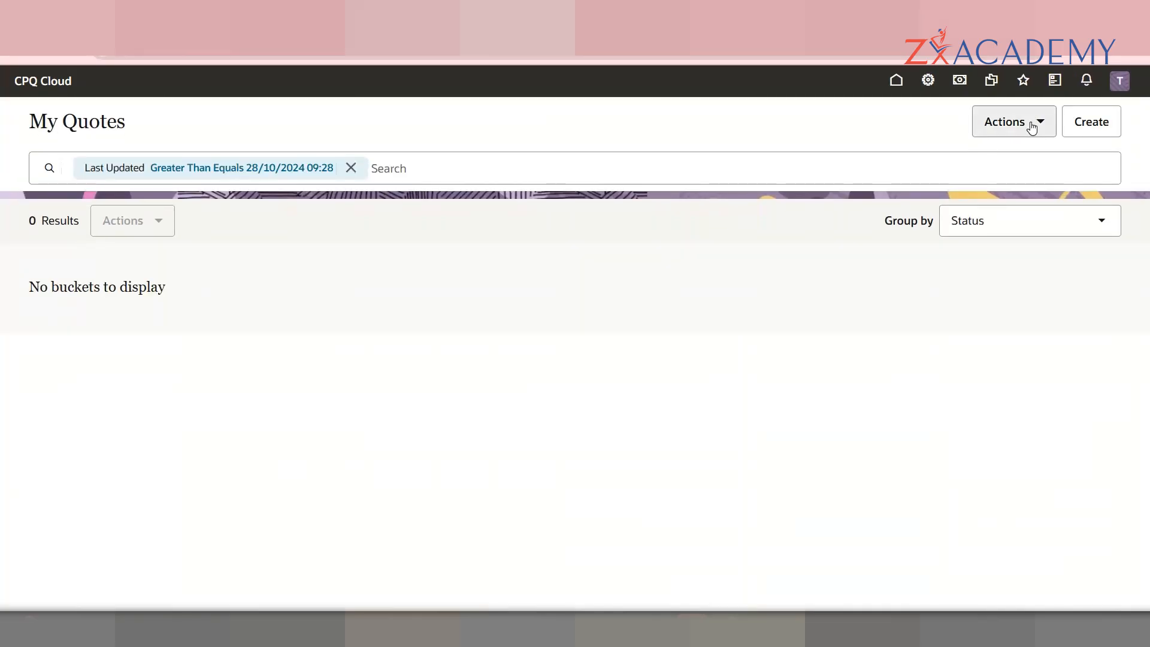
Step: Check the Actions menu, create a new quote, and open the user account menu
left_click(1031, 127)
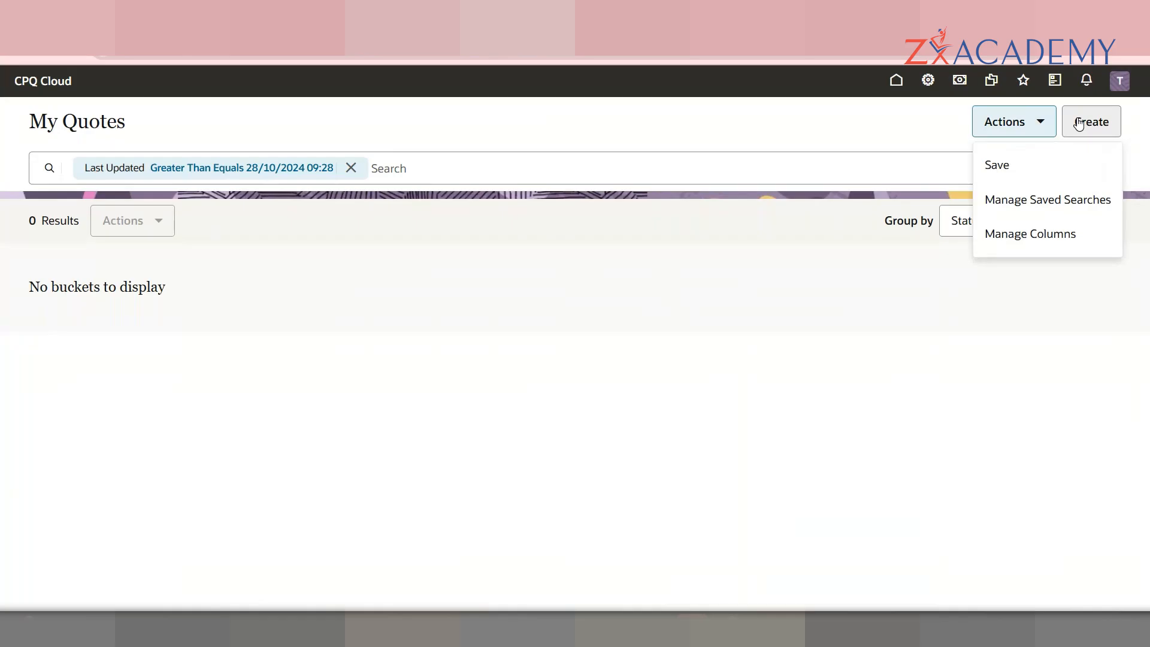
left_click(1081, 126)
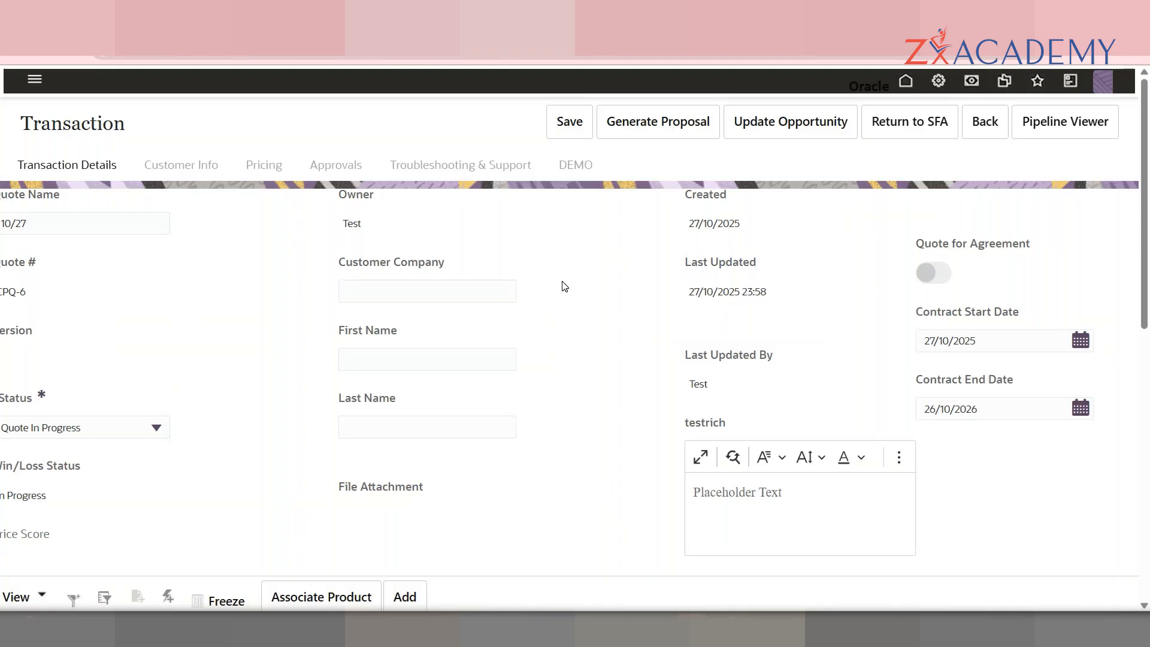
left_click(1116, 76)
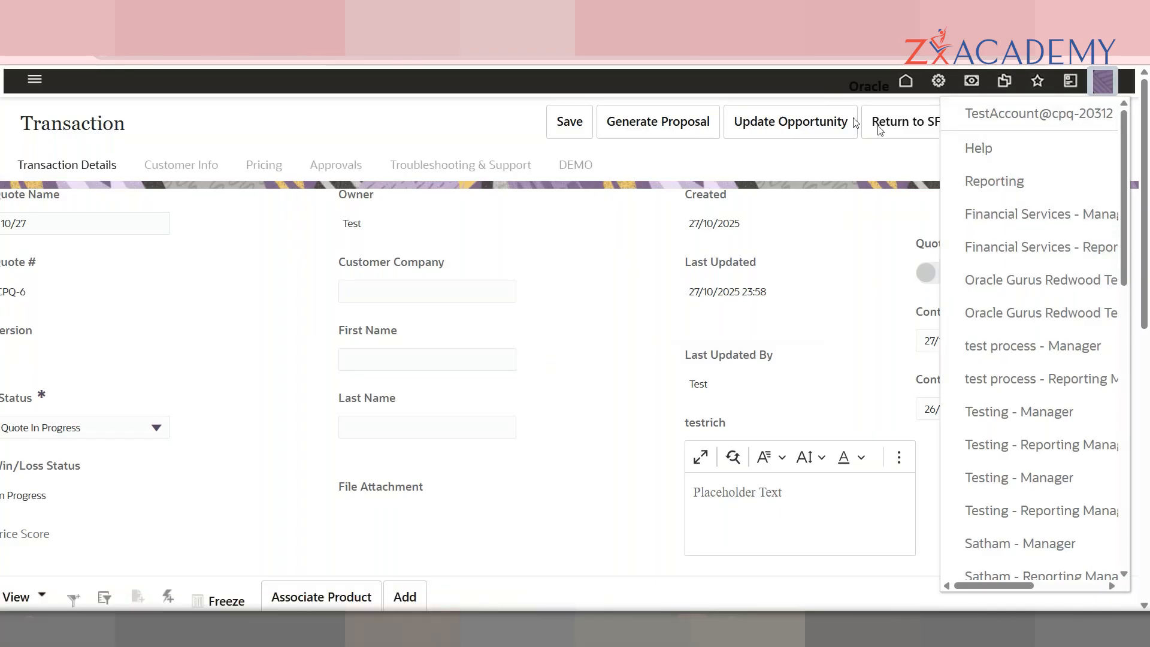
Step: Open Home Page Setup, toggle Custom then back to Standard, and return to the Admin page
left_click(994, 181)
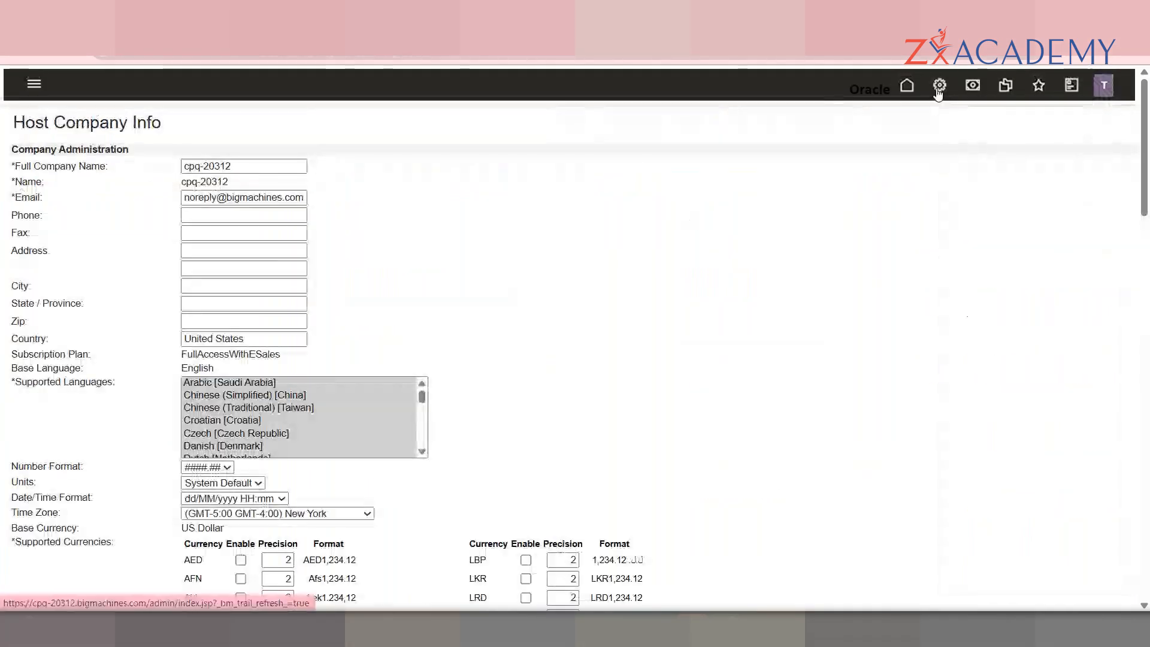
left_click(939, 90)
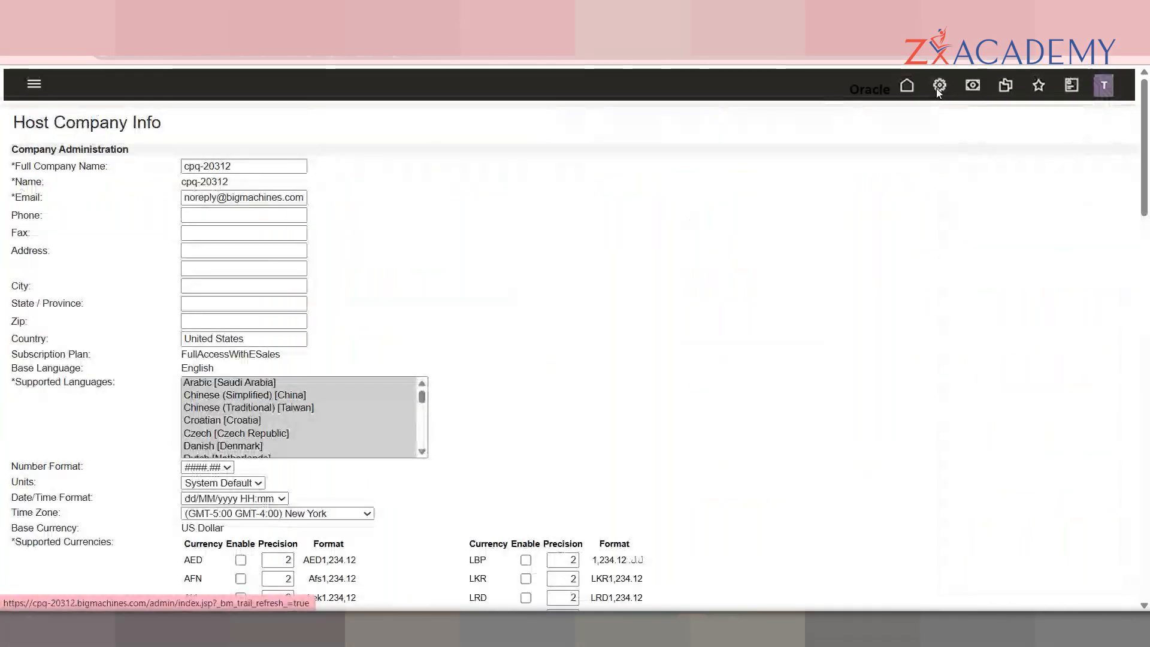
scroll(1149, 223, "down", 4)
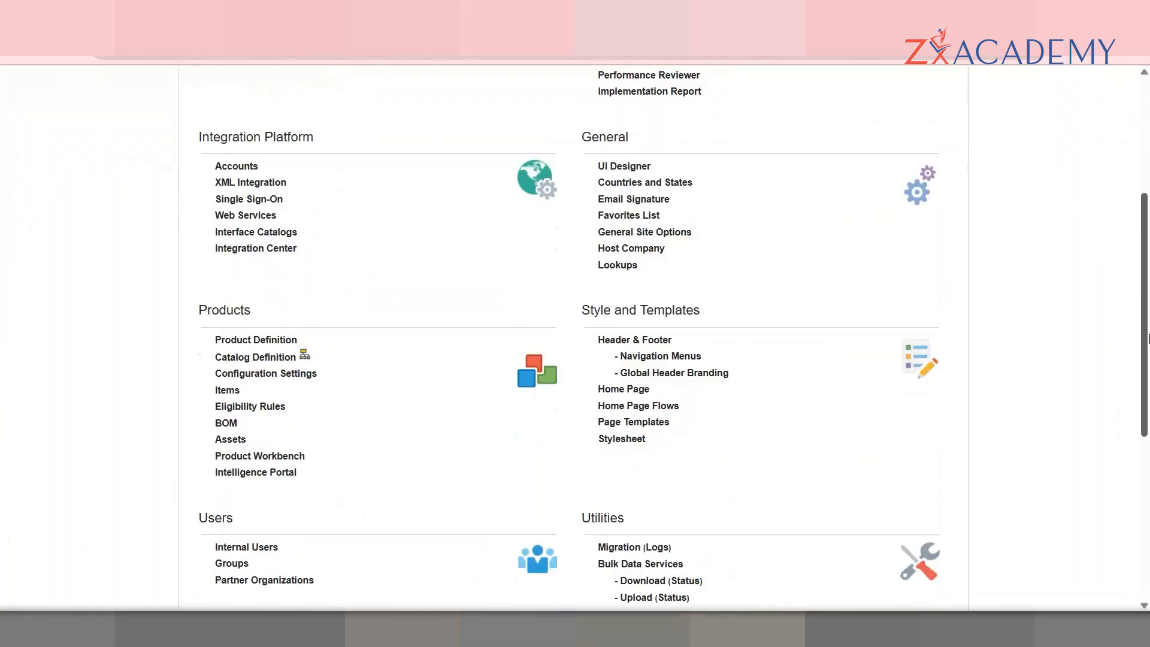
left_click(623, 390)
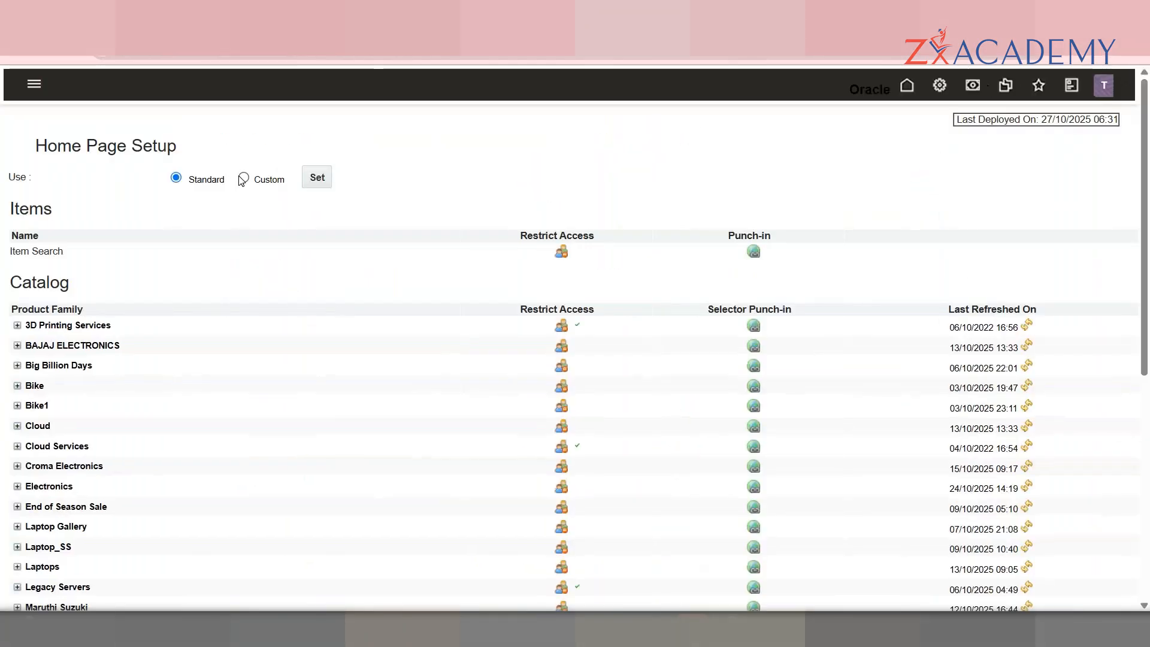
left_click(243, 180)
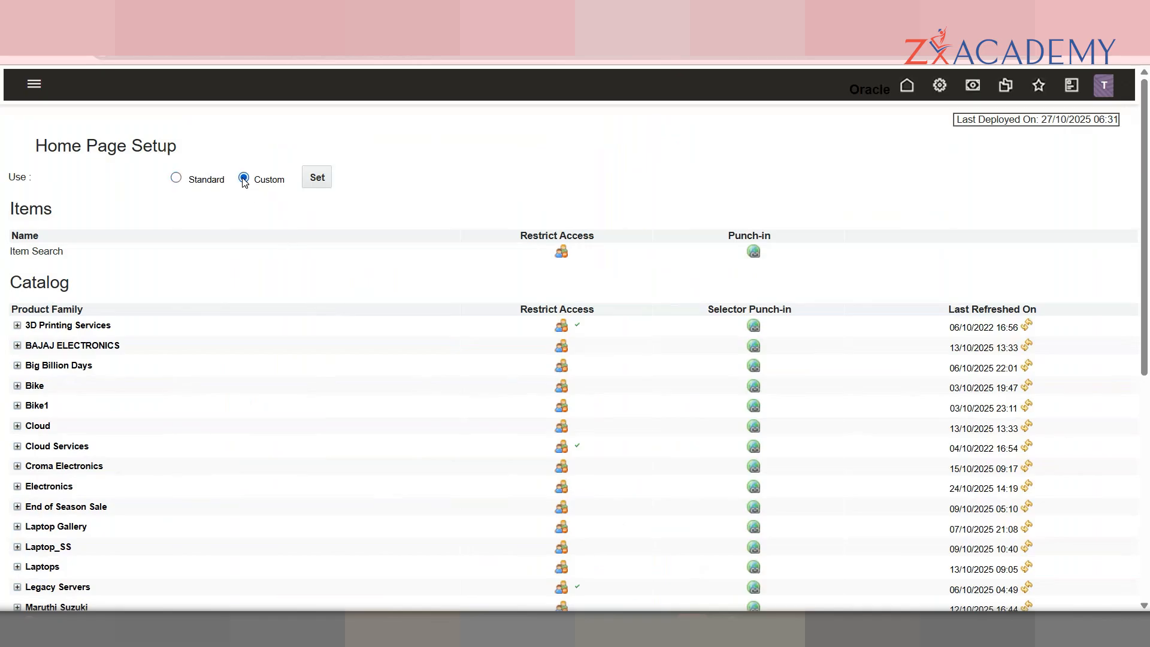
left_click(177, 178)
left_click(932, 96)
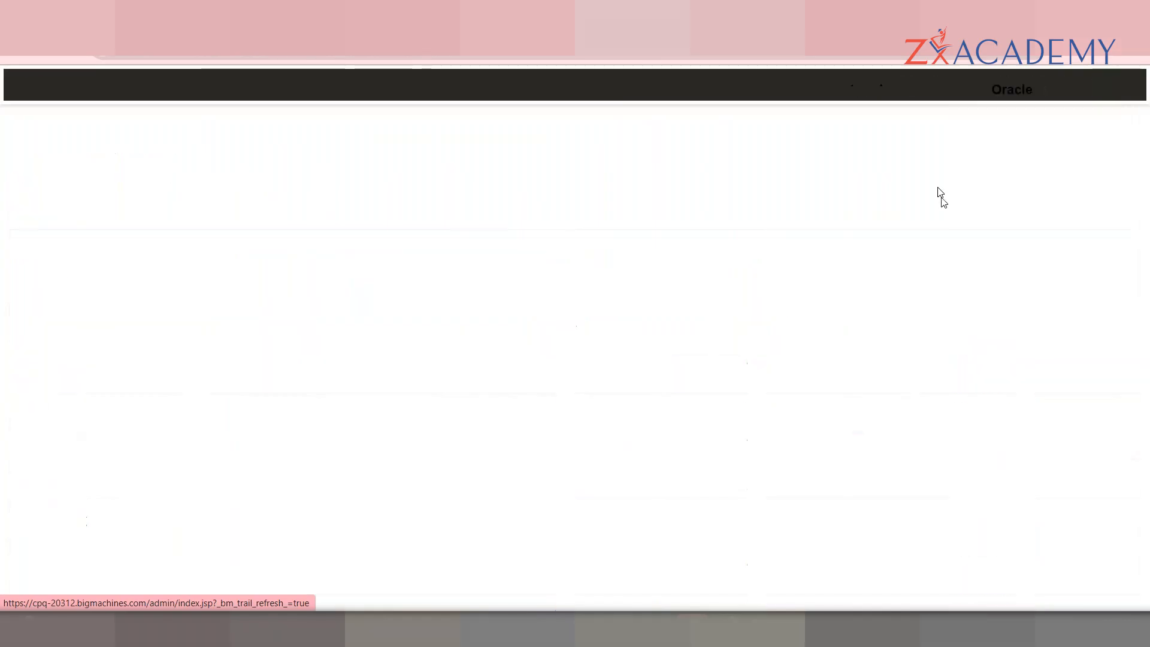
scroll(1148, 263, "down", 2)
scroll(1148, 263, "down", 1)
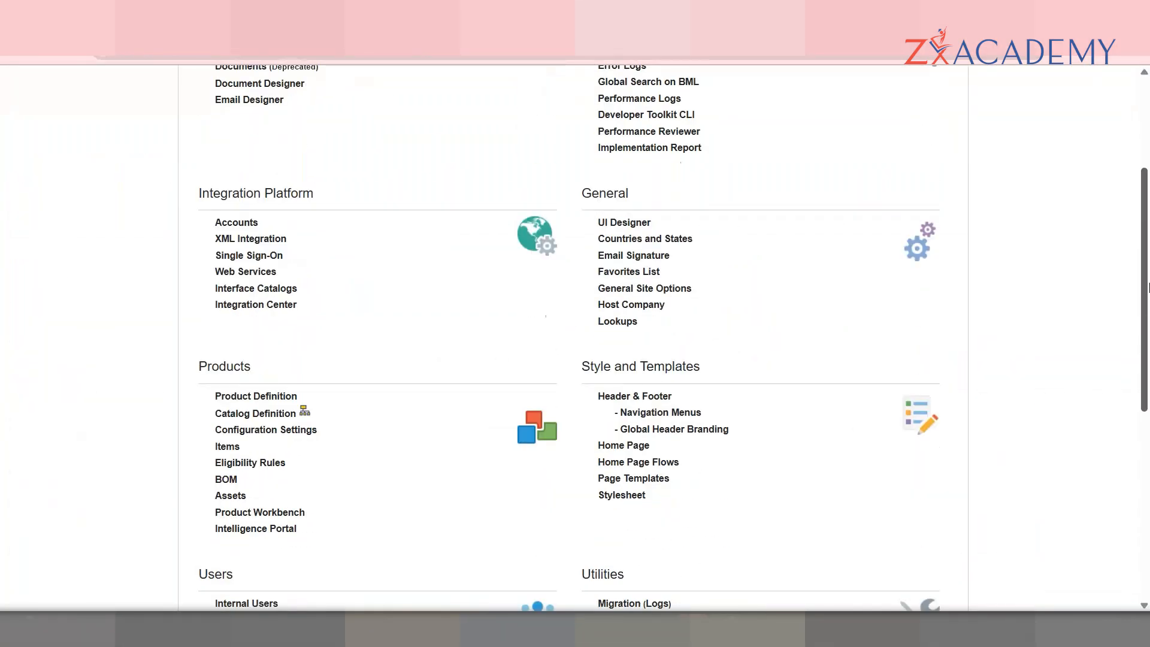
Step: Open Navigation Menus with Alta Navigation and list the Commerce menu's user-defined links
left_click(693, 415)
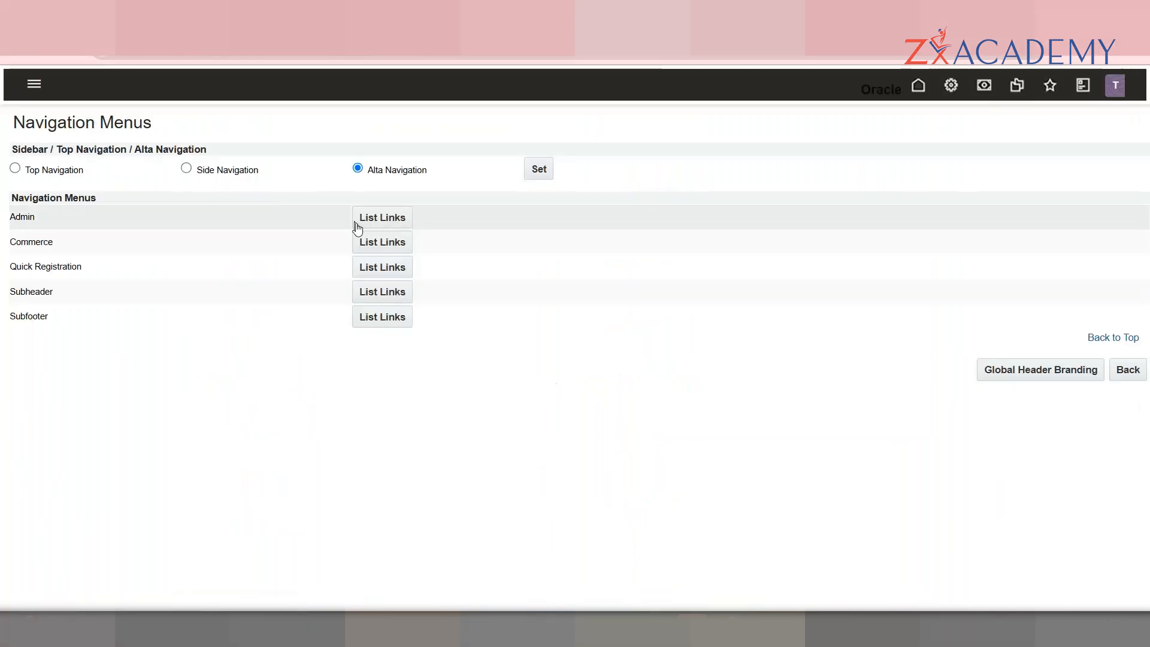
left_click(549, 182)
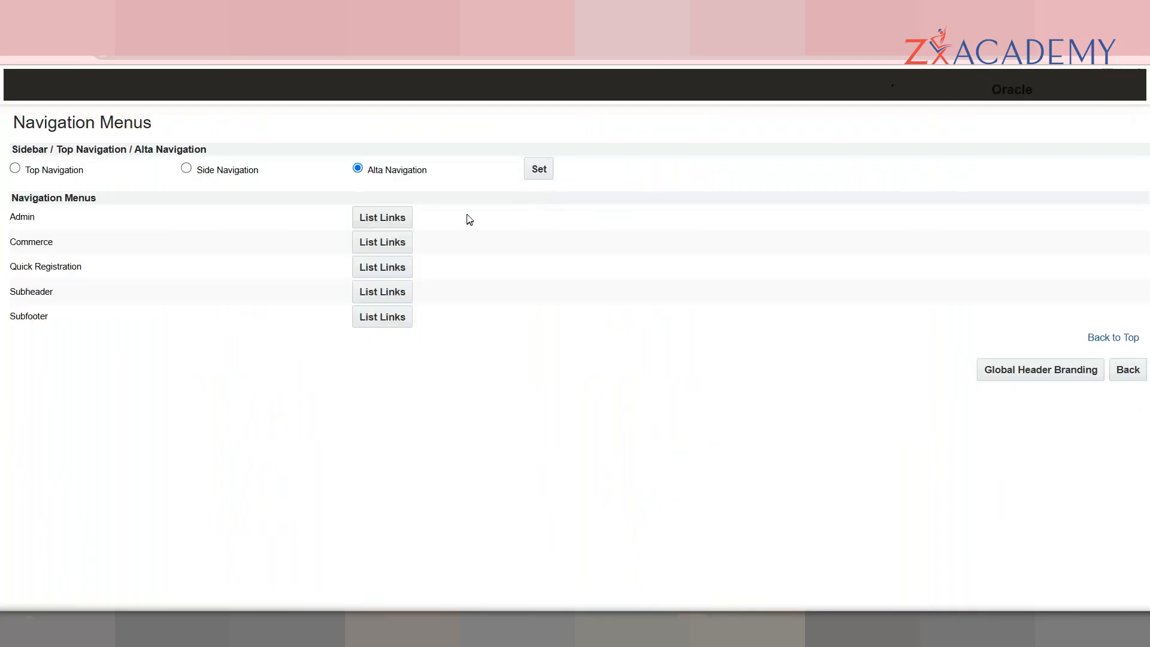
left_click(387, 242)
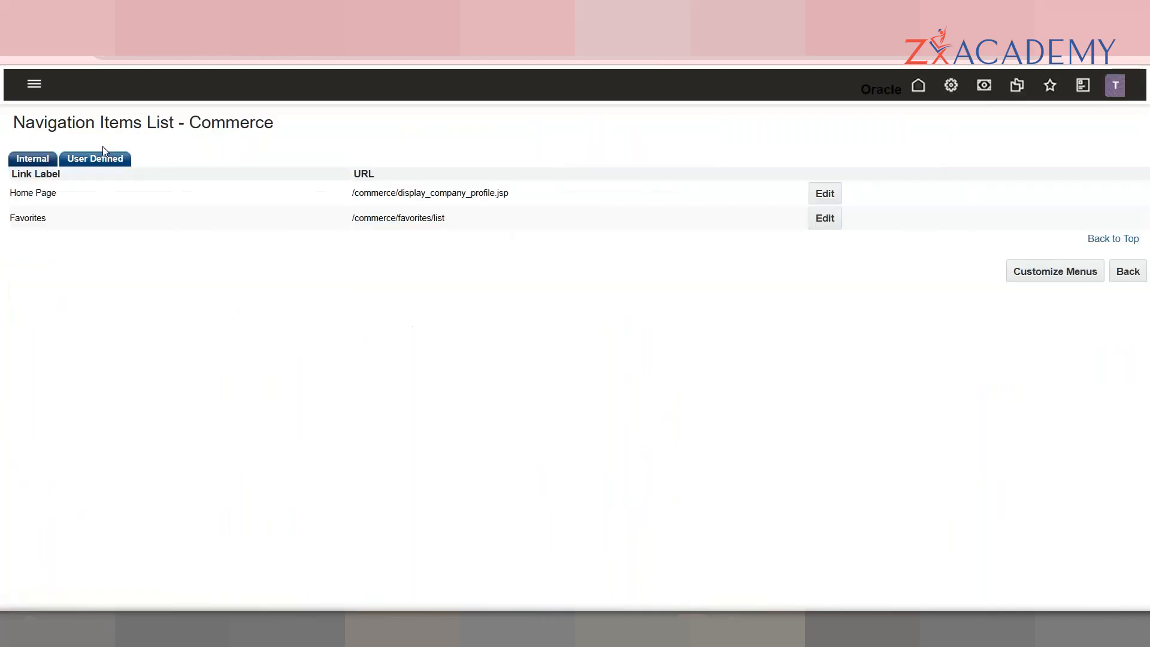
left_click(107, 158)
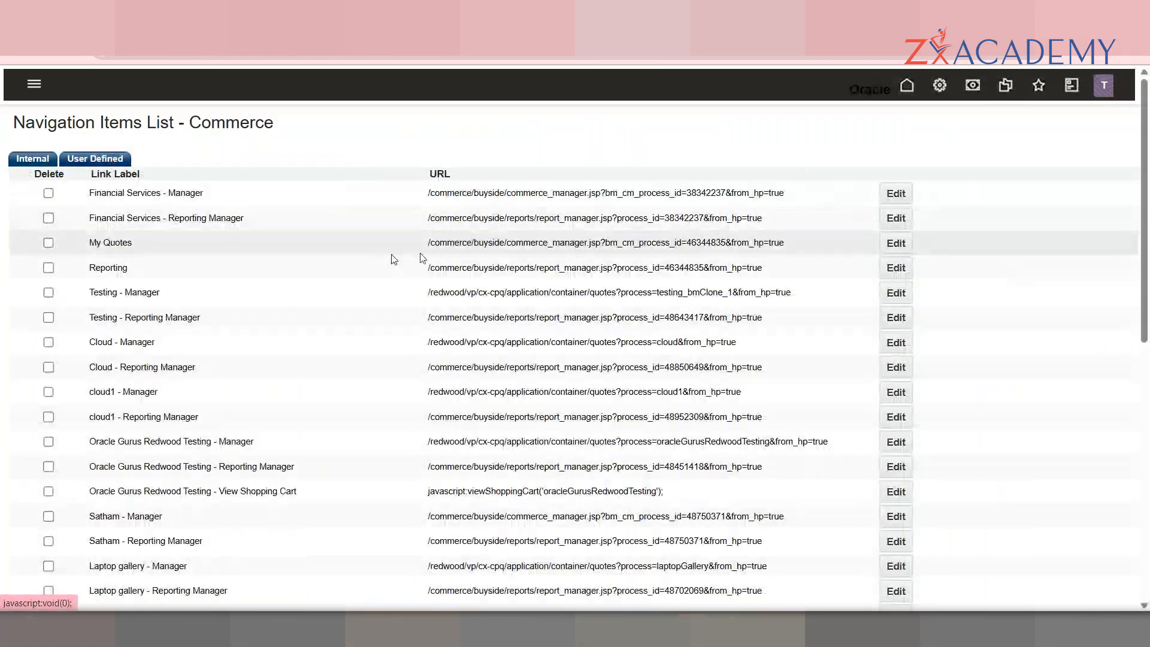
Step: Scroll the links, select the Demo commerce processPD1 - Manager link URL, and go back
left_click_drag(1146, 215, 1149, 419)
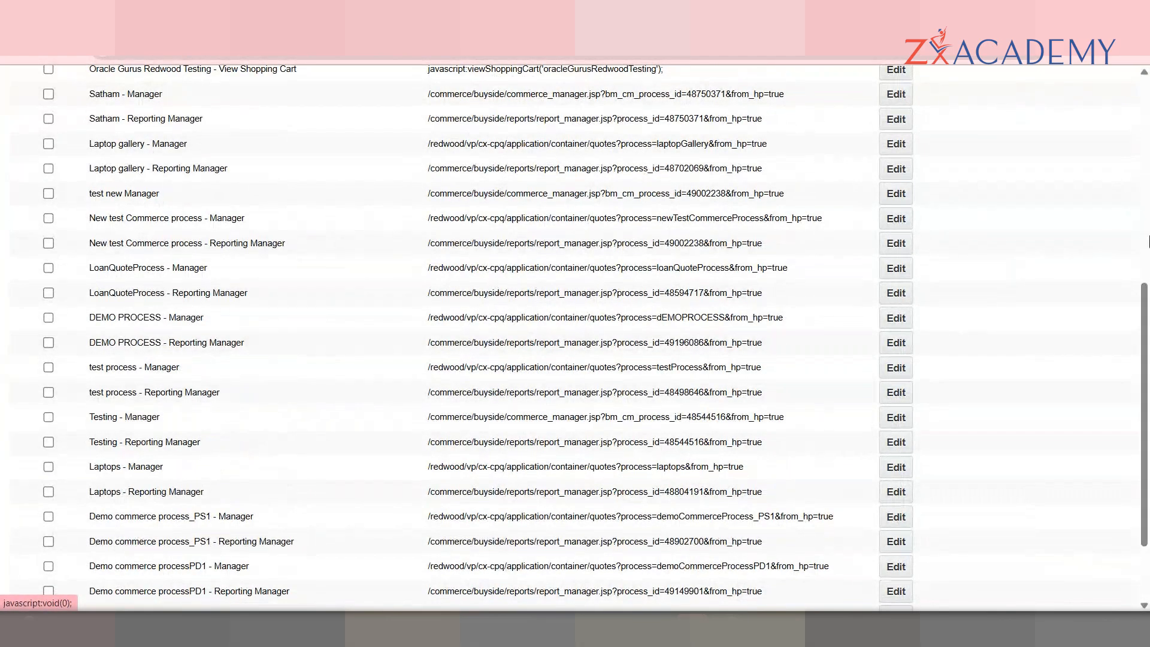
left_click_drag(1149, 288, 1147, 83)
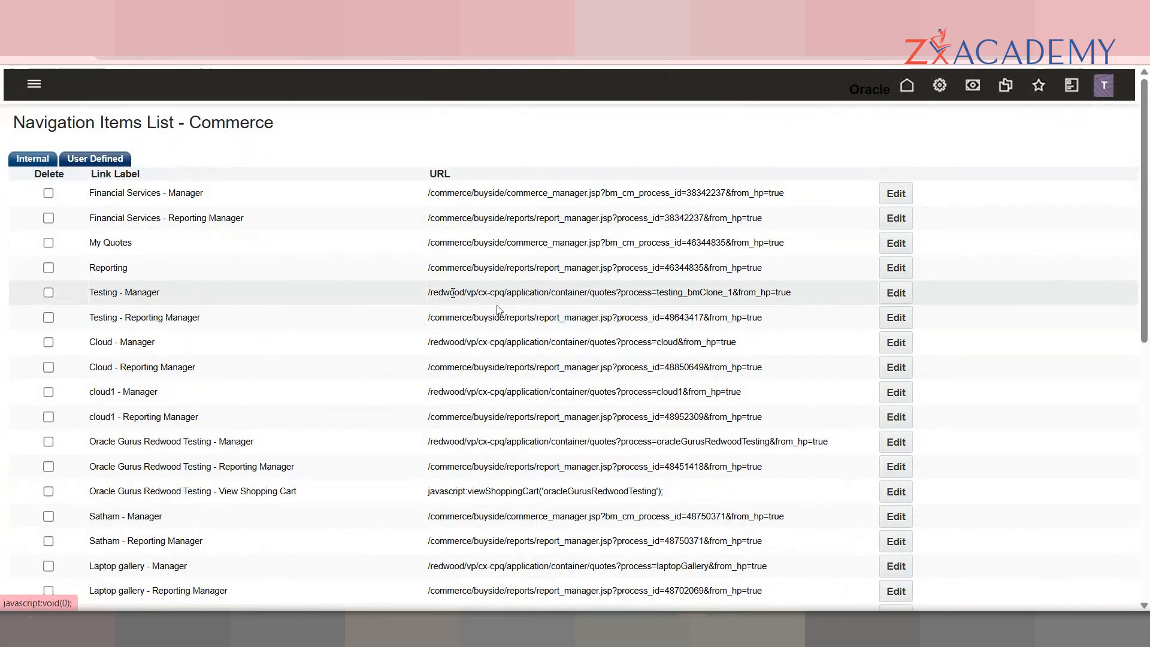
scroll(1148, 230, "down", 6)
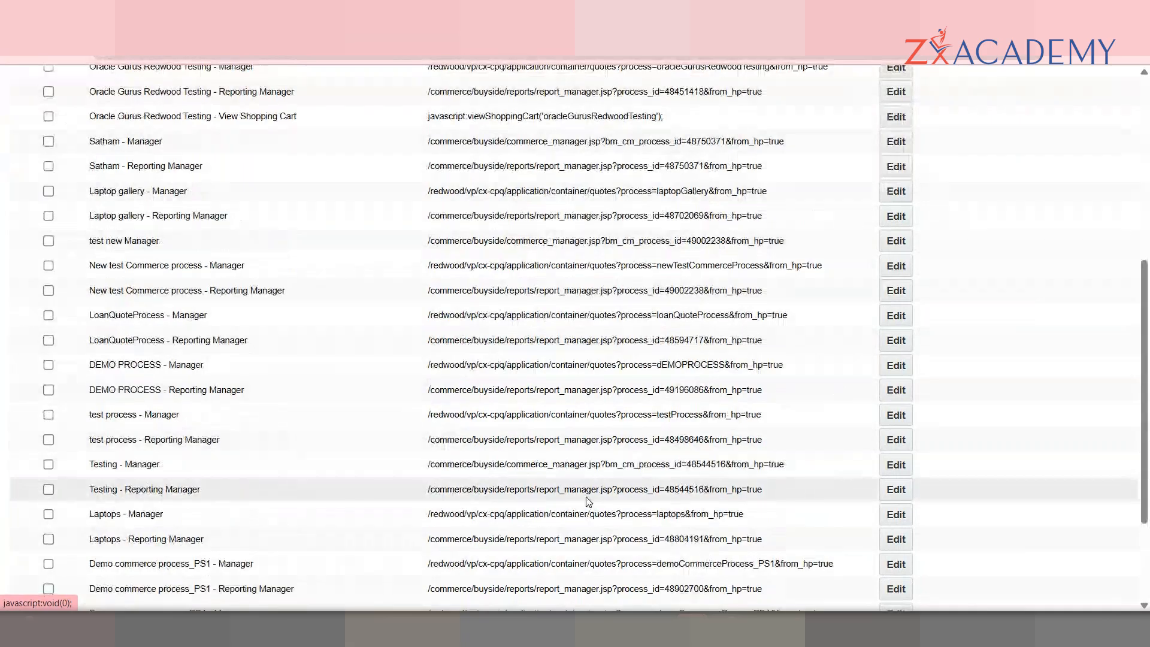
scroll(855, 470, "down", 3)
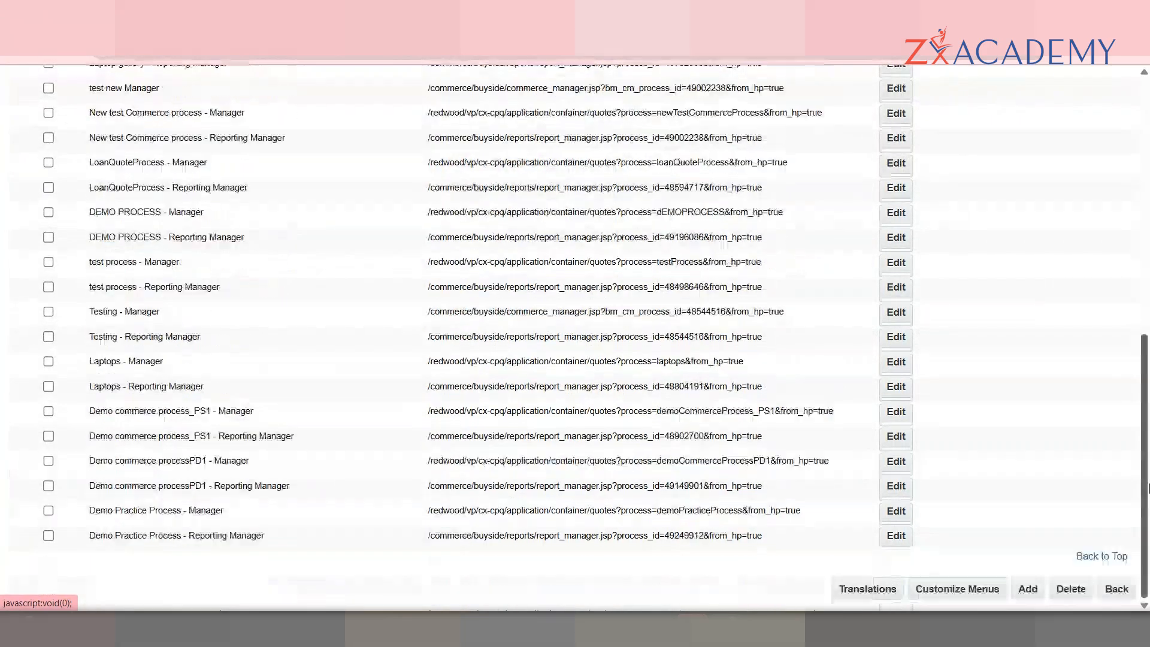
triple_click(664, 470)
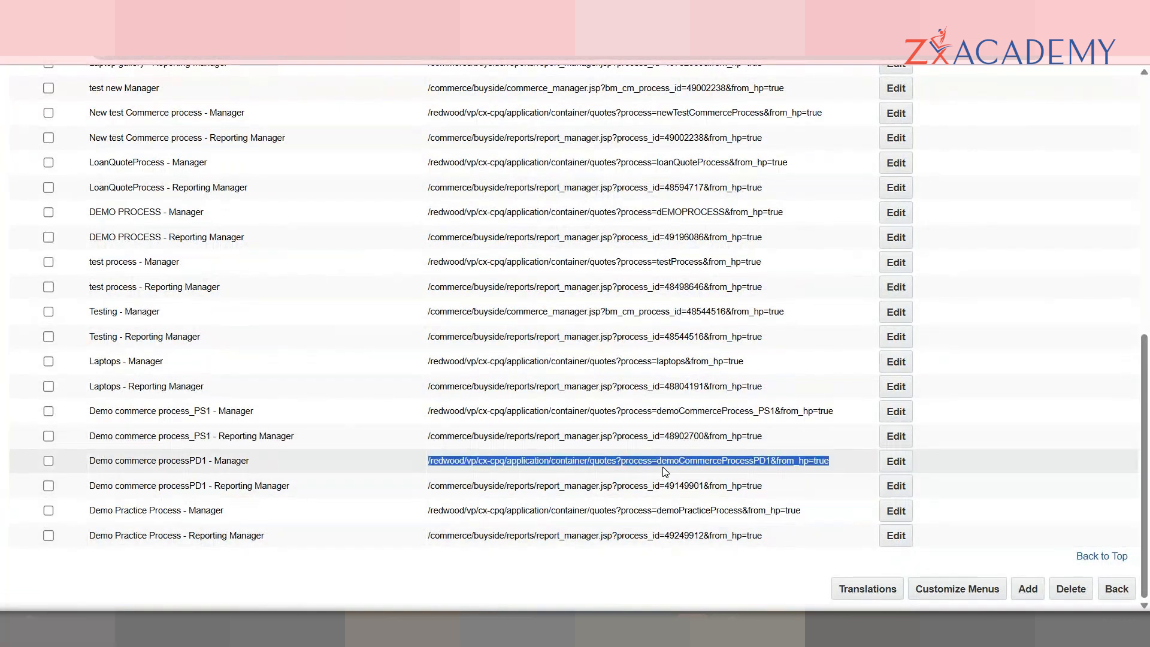
left_click_drag(1145, 383, 1143, 108)
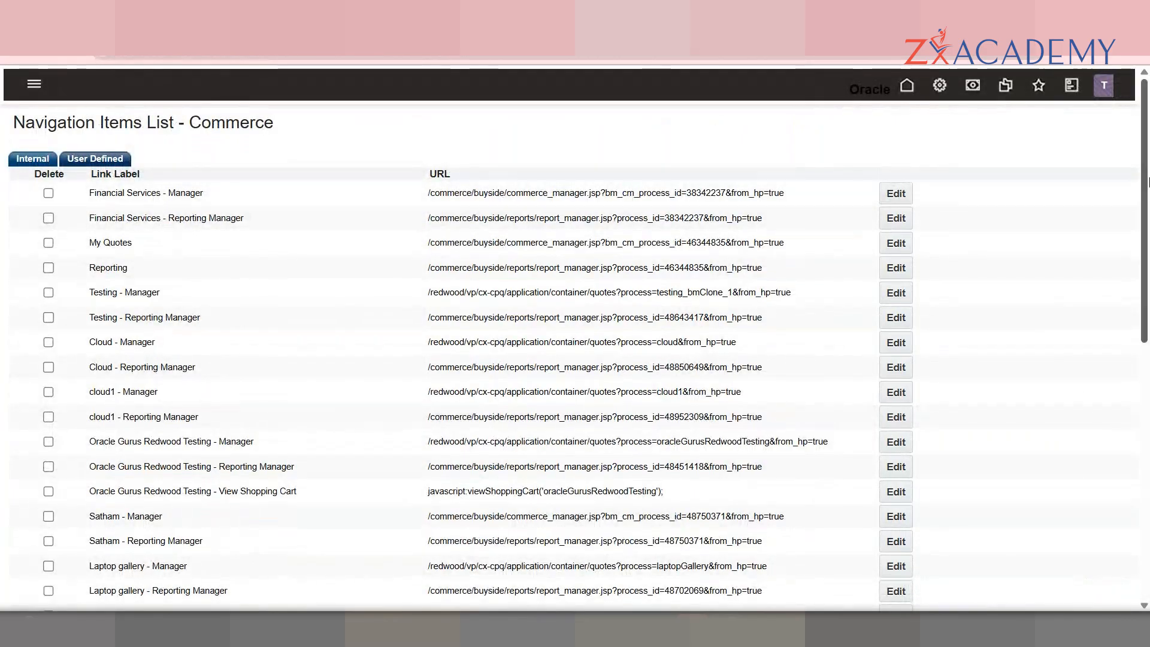
left_click_drag(1149, 183, 1145, 441)
left_click(1117, 589)
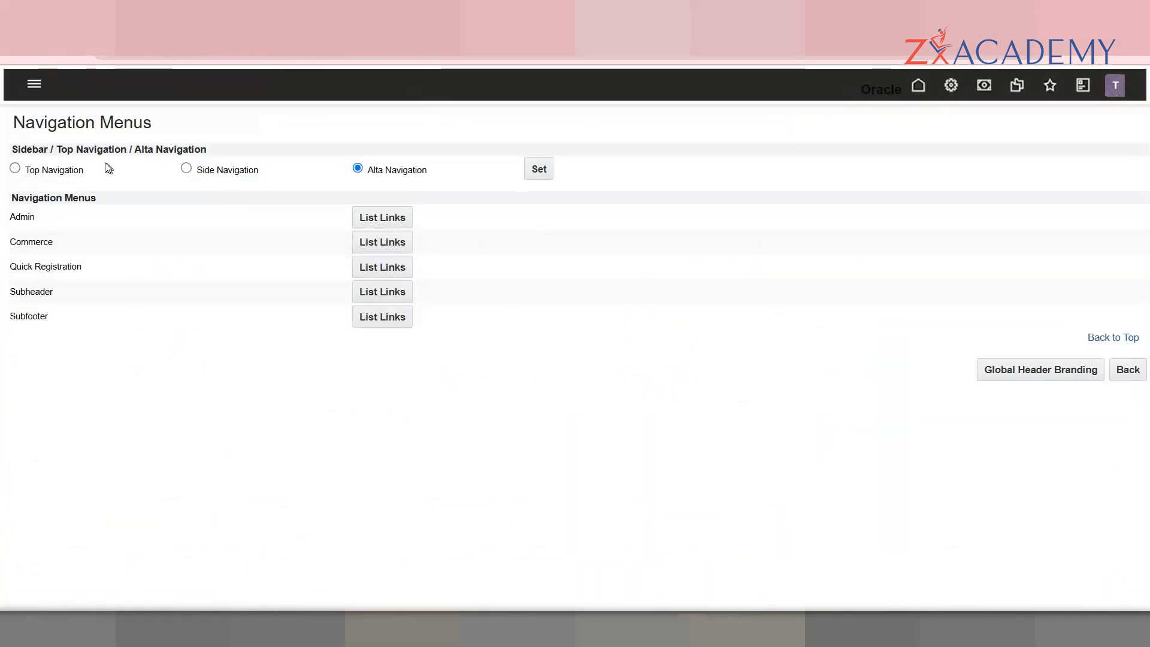
Step: Choose Top Navigation, return to the quote's transaction, and open its DEMO tab
left_click(15, 168)
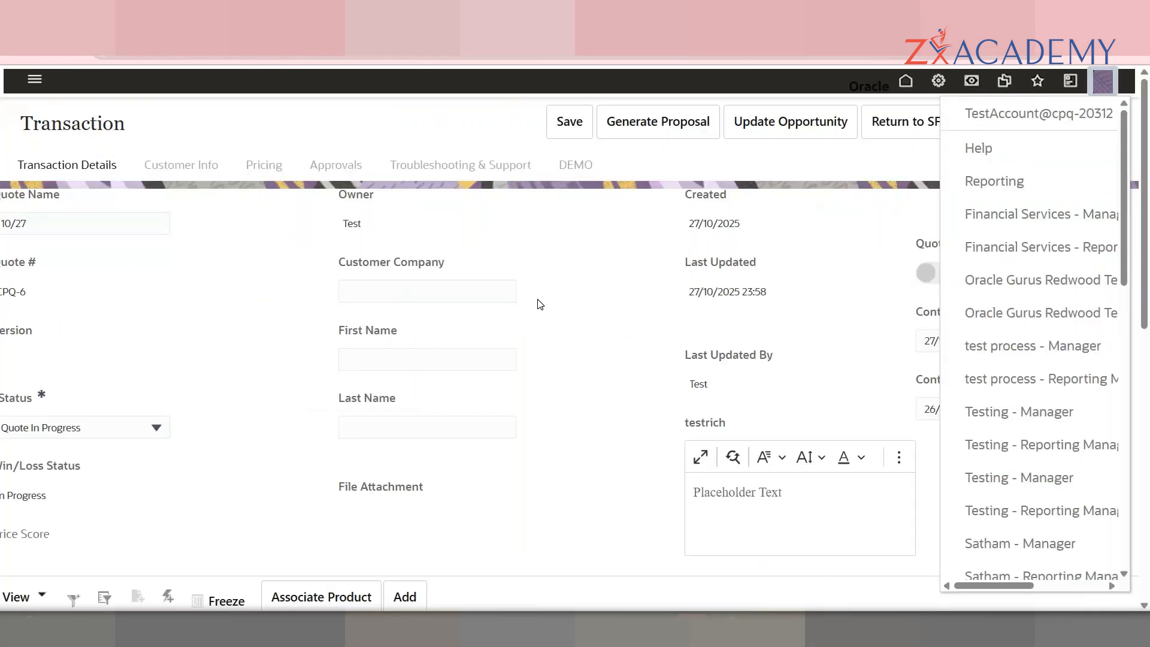
left_click(539, 304)
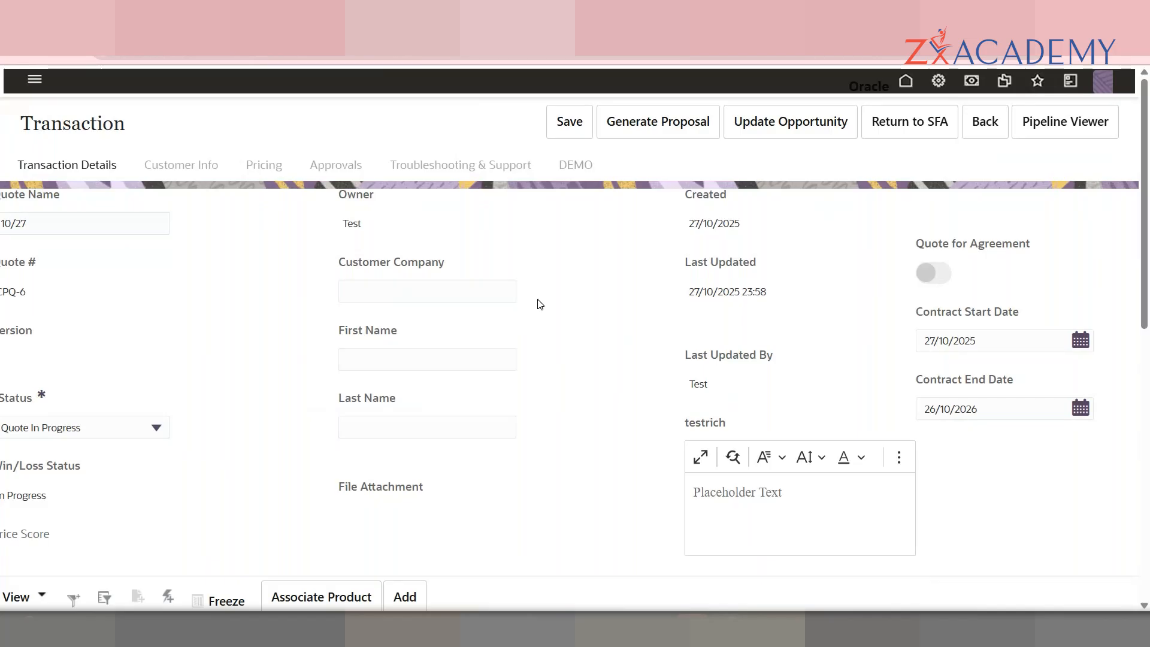
left_click(586, 165)
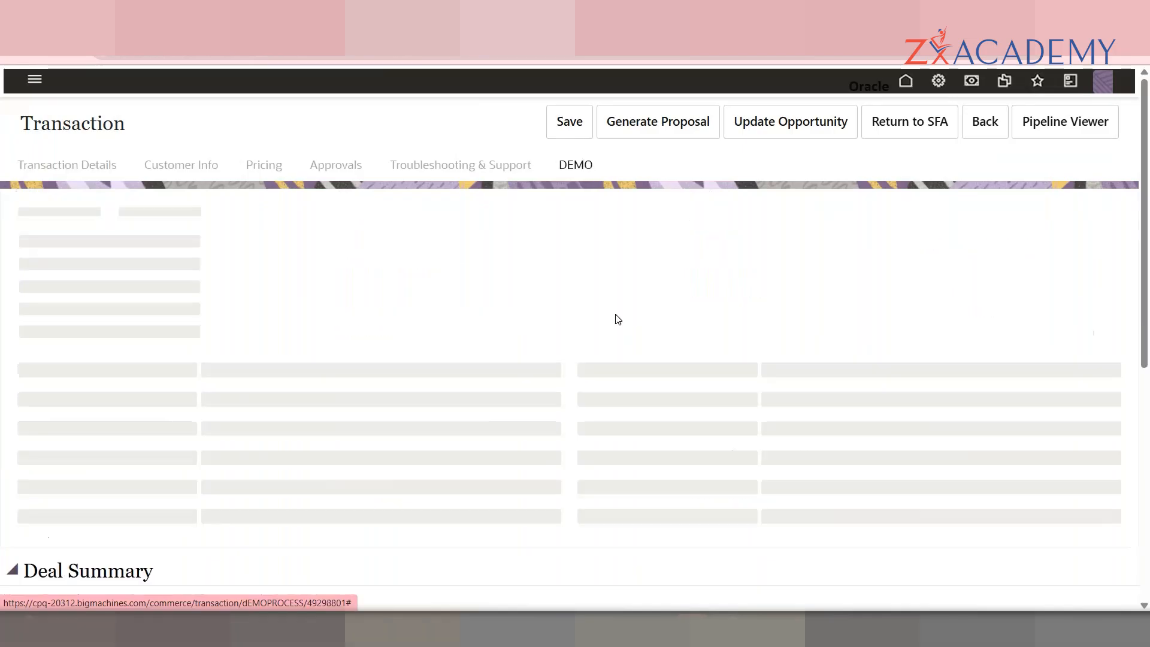